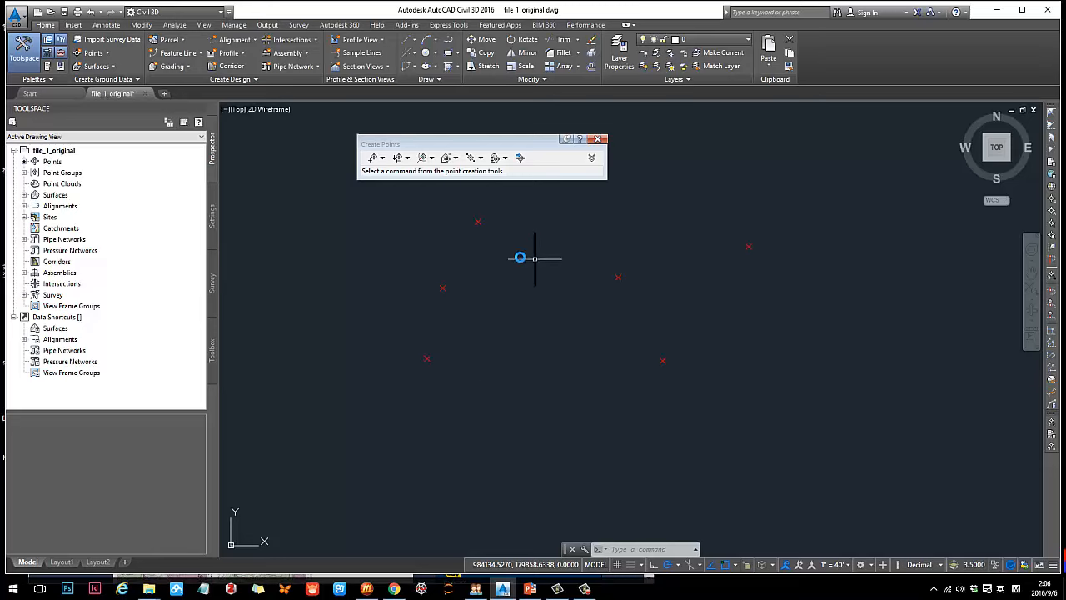
Step: Set the point label style of the uppermost COGO point on the left (point 1) to Description Only in its properties
middle_drag(509, 256, 565, 276)
scroll(509, 247, up, 2)
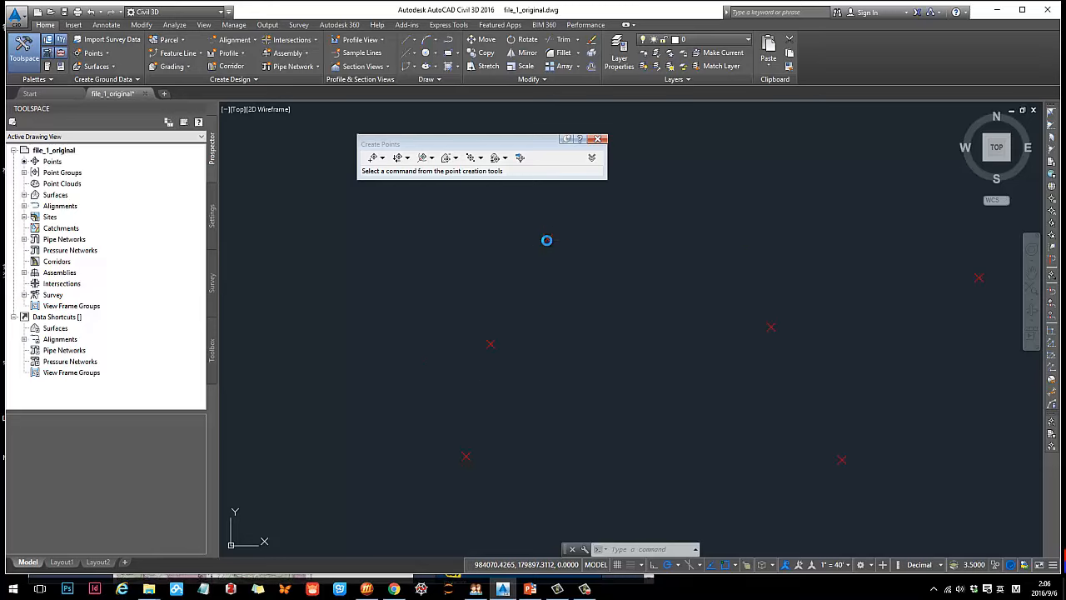
click(547, 236)
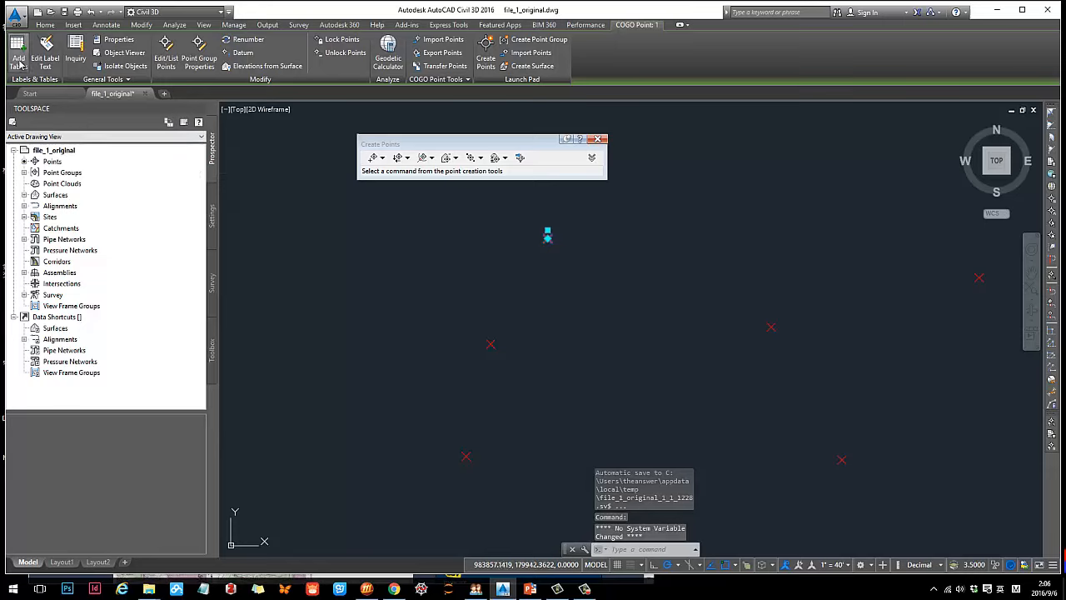
right_click(547, 236)
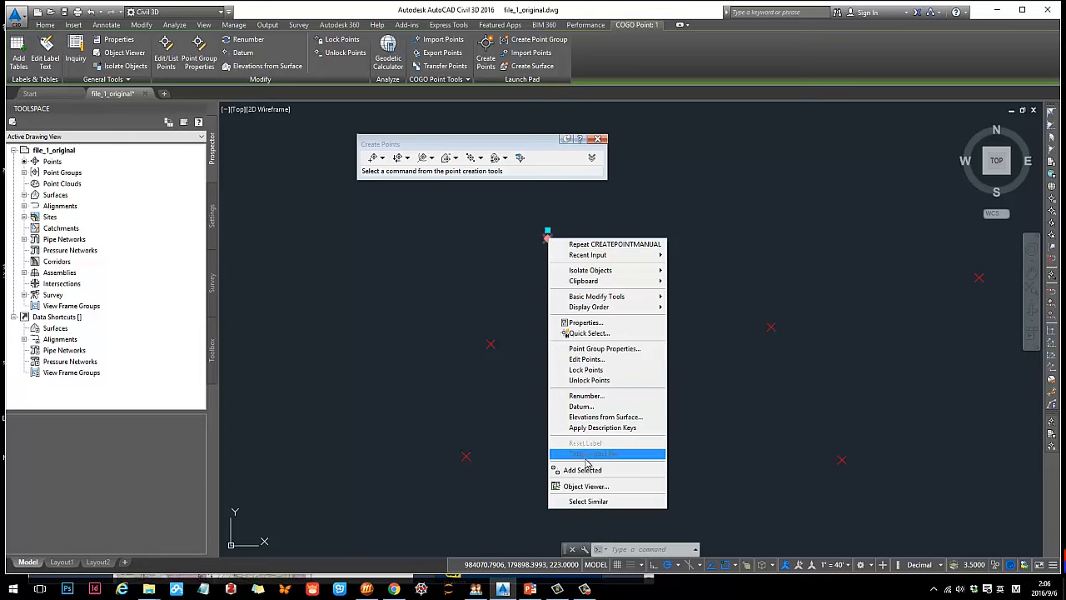
click(590, 323)
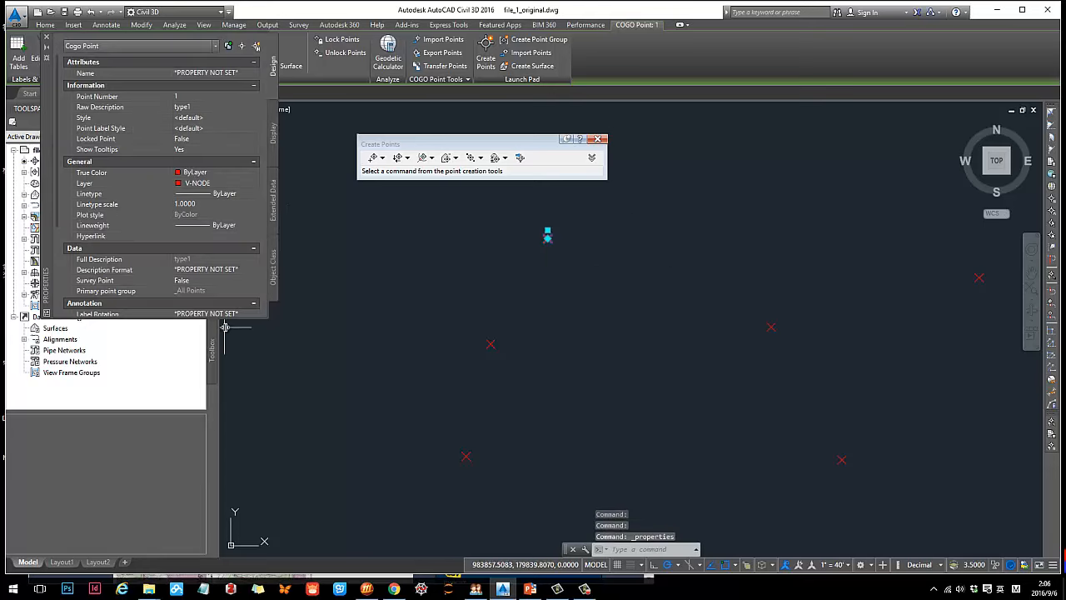
click(111, 131)
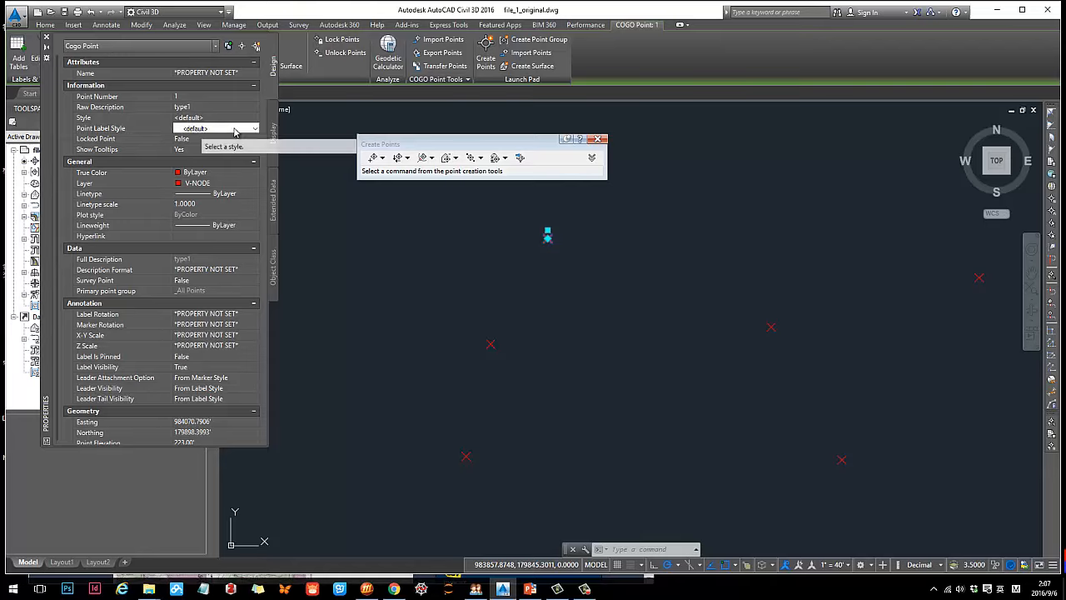
click(209, 131)
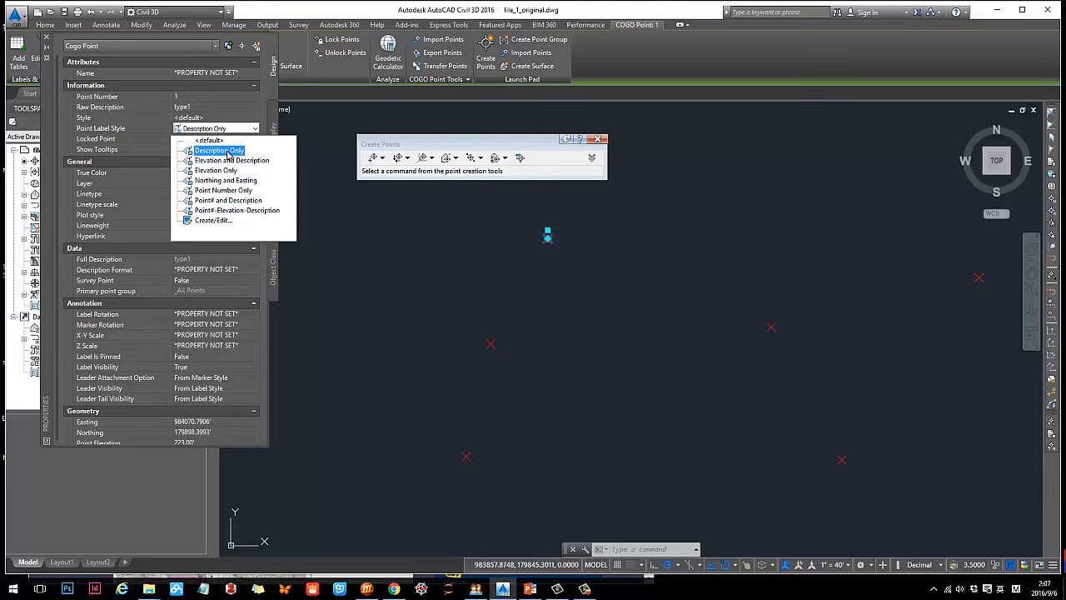
click(220, 151)
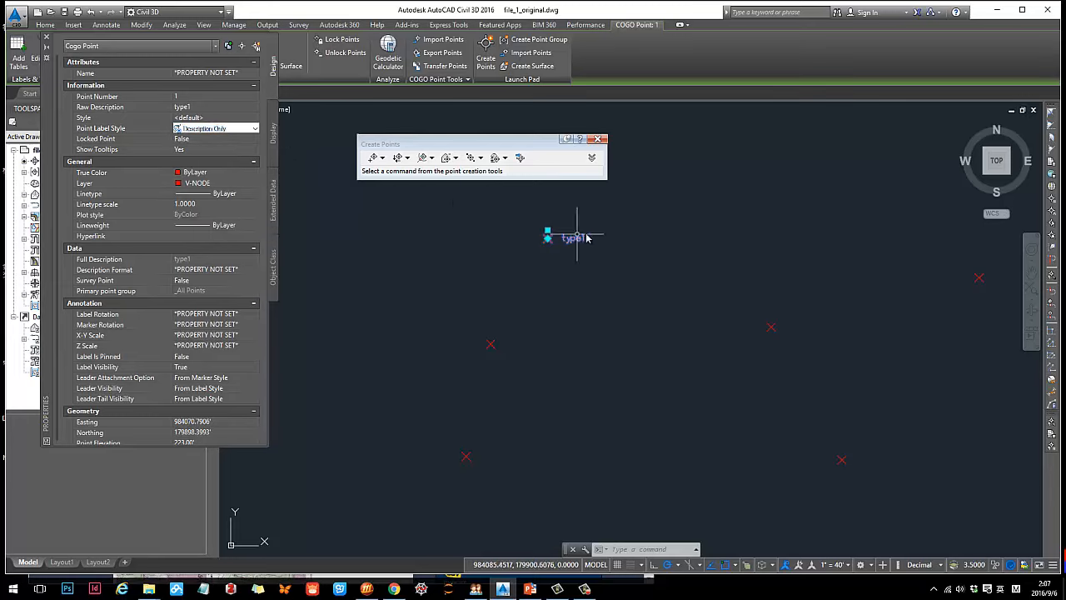
middle_drag(549, 239, 485, 244)
scroll(486, 245, up, 2)
scroll(478, 267, down, 2)
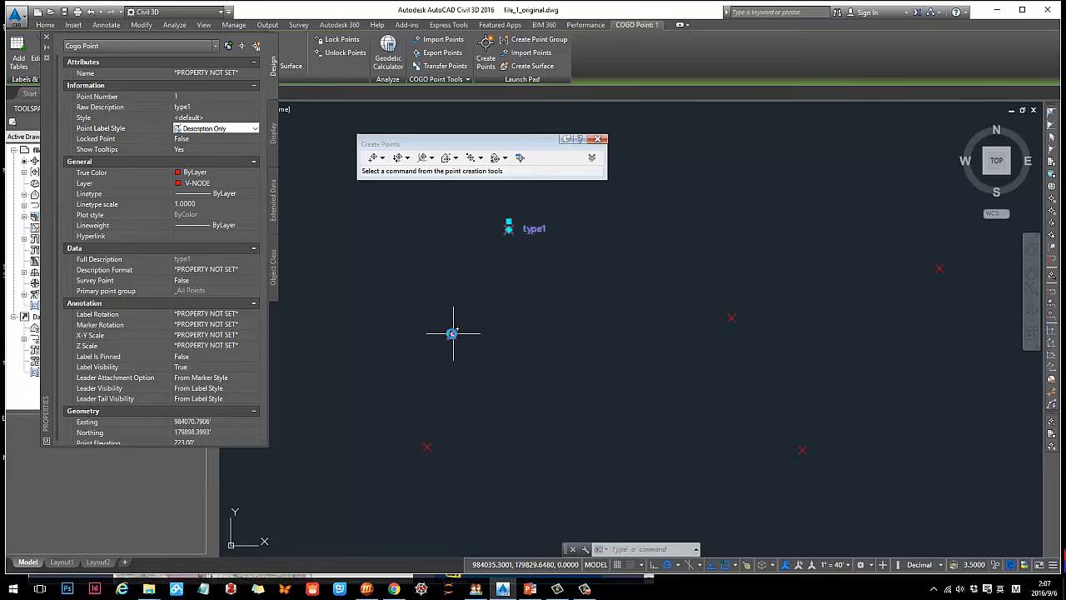
click(452, 332)
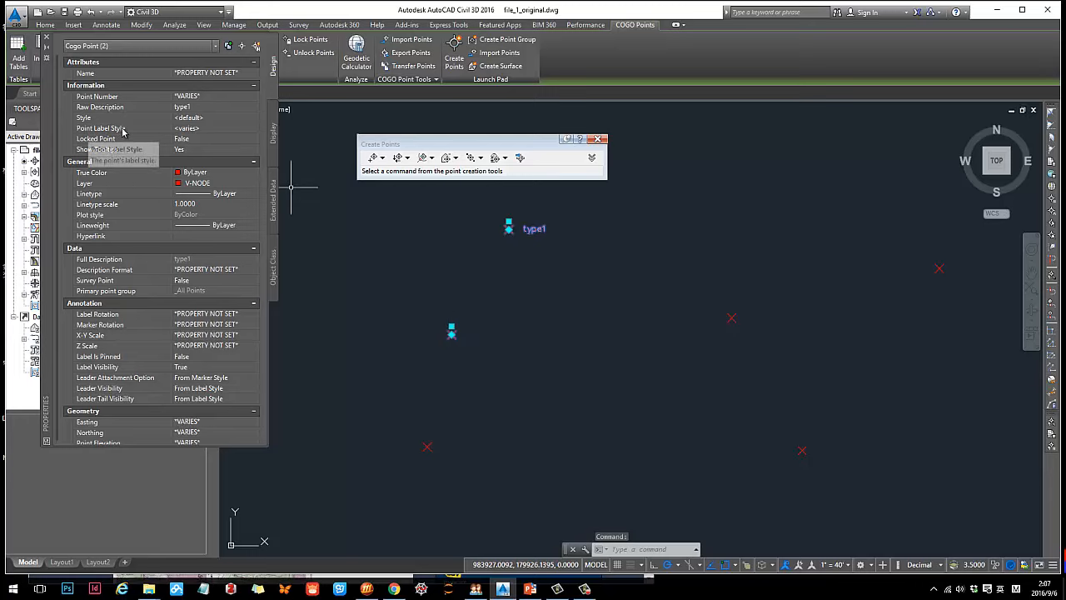
click(224, 129)
click(255, 129)
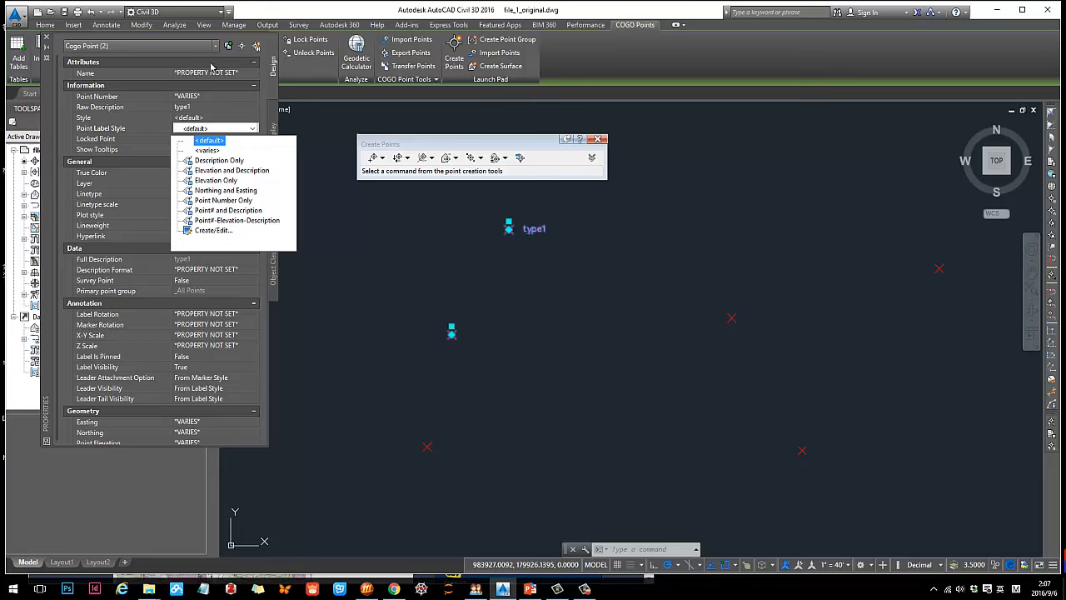
key(Escape)
key(Escape)
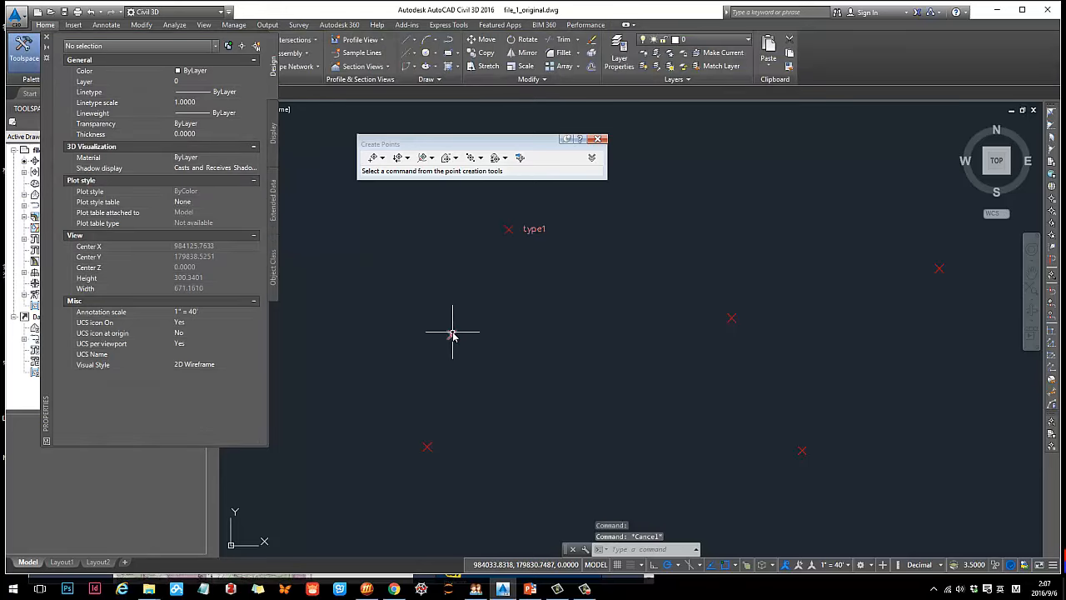
Step: Set the point label style of point 2, just below the labelled point, to Elevation Only and deselect it
click(451, 334)
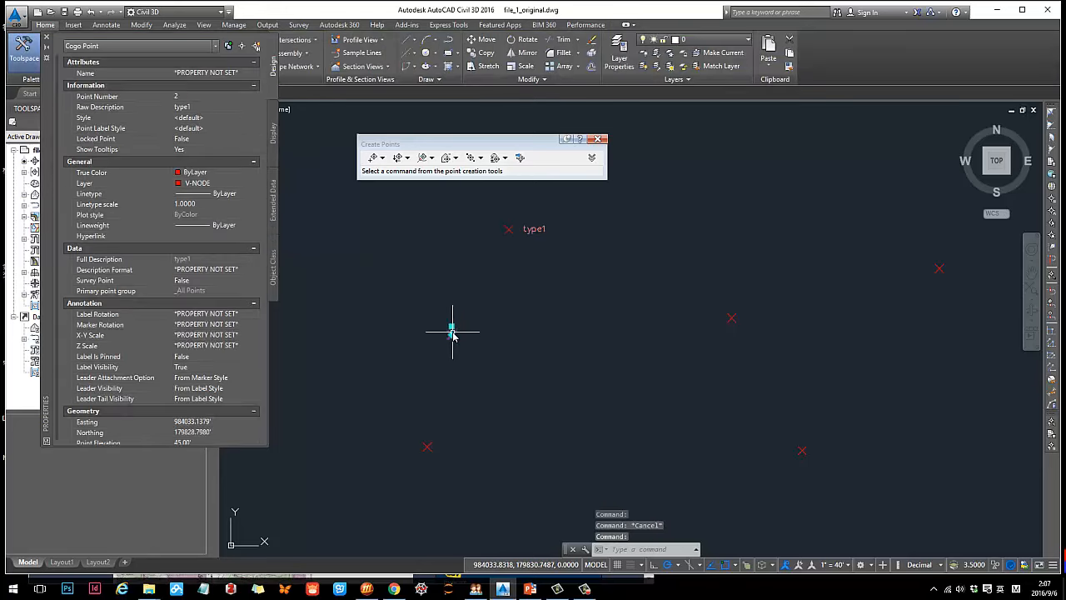
click(238, 128)
click(252, 128)
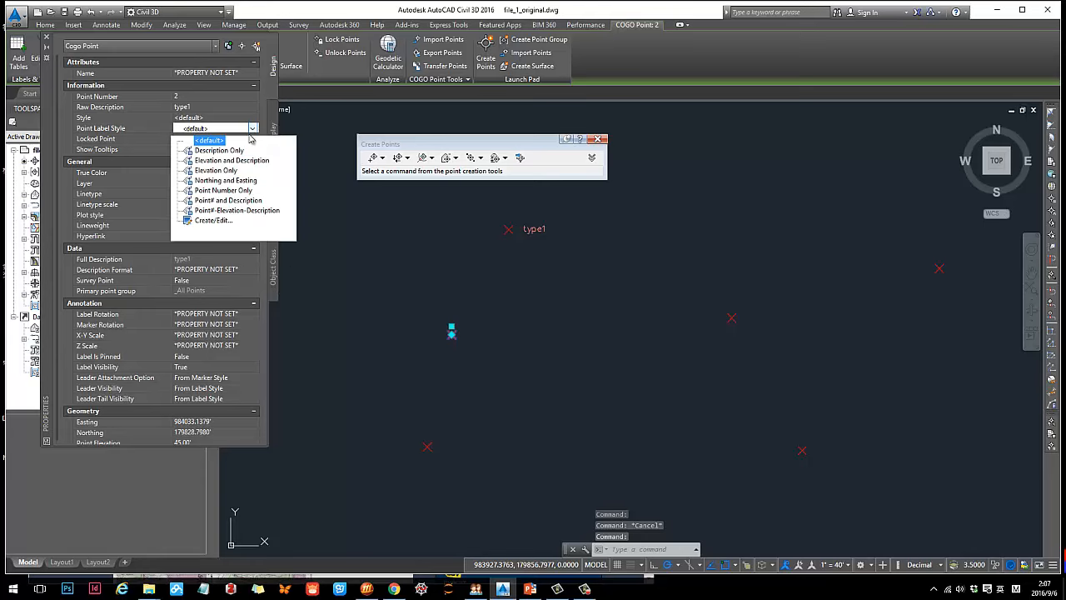
click(225, 171)
key(Escape)
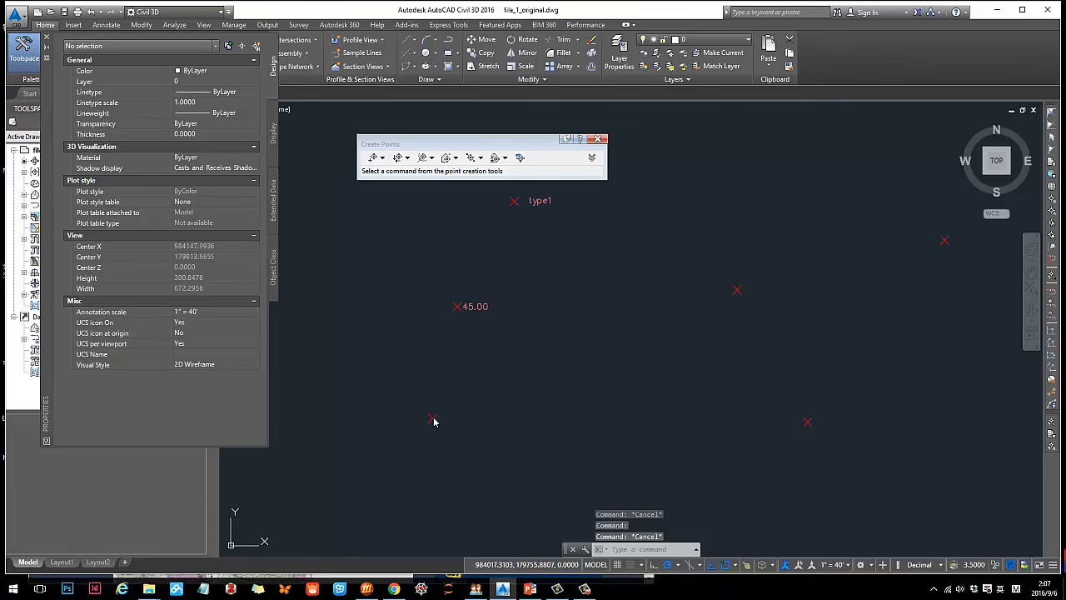
Step: Set the point label style of the lower-left point 3 to Elevation and Description and deselect it
click(433, 418)
click(217, 128)
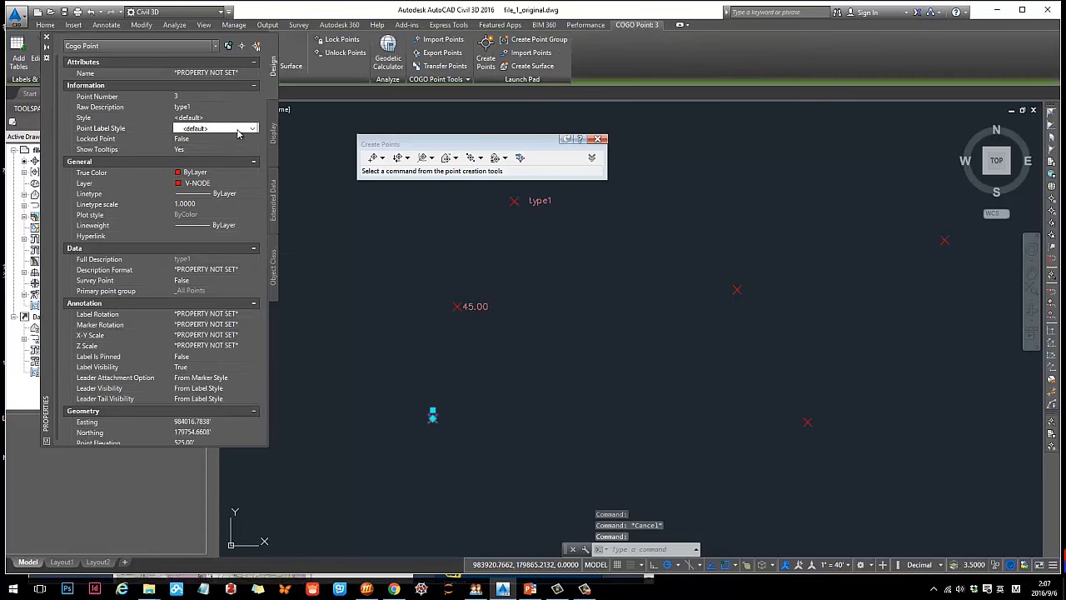
click(253, 129)
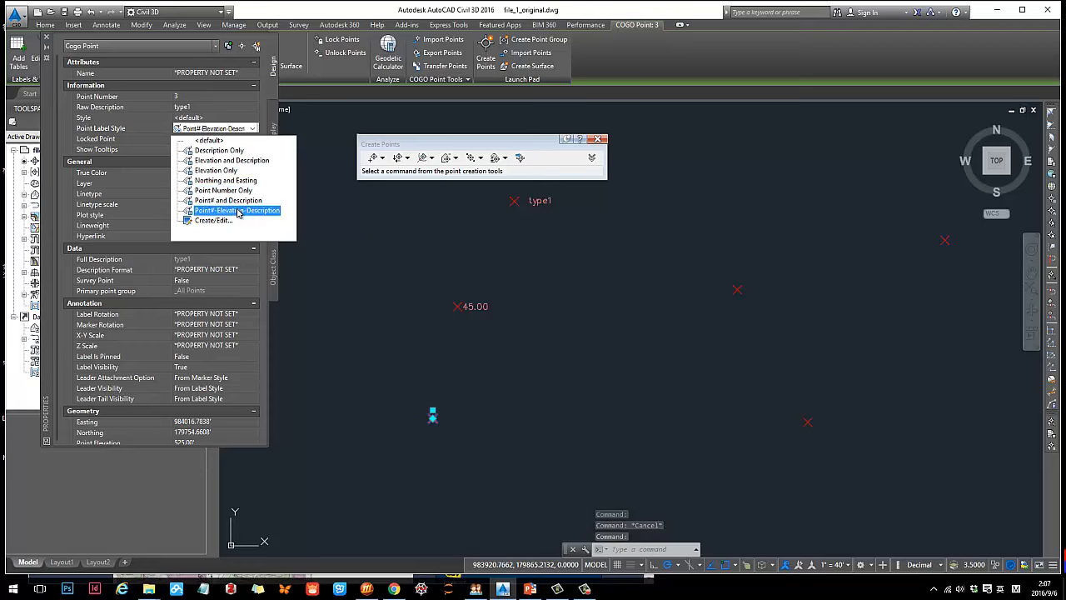
click(235, 161)
key(Escape)
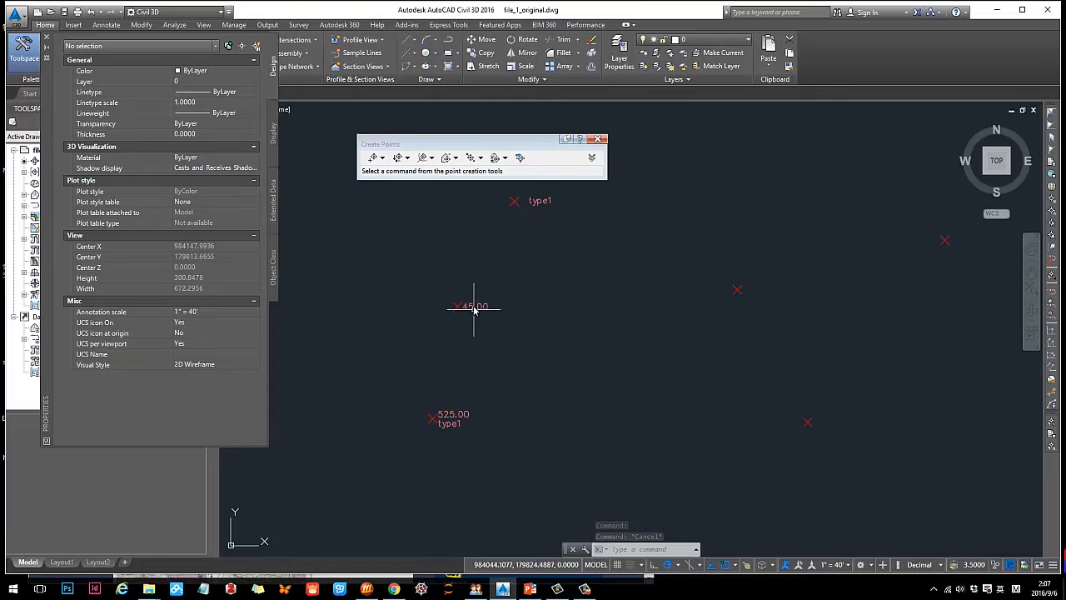
Step: Open the Elevation Only label style of point 2 for editing in the Label Style Composer
scroll(487, 312, up, 2)
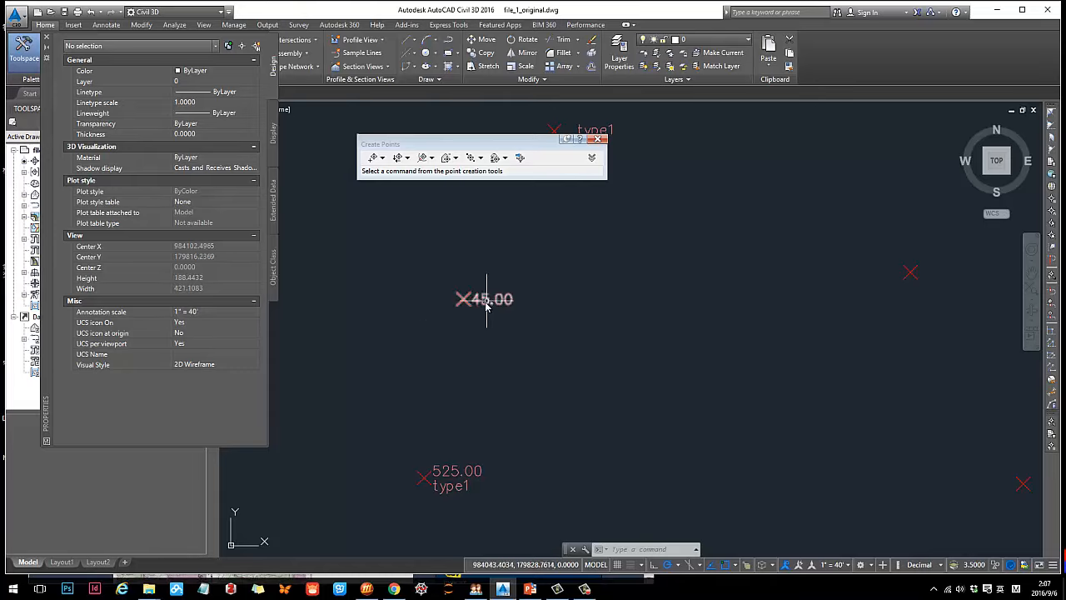
scroll(533, 292, down, 3)
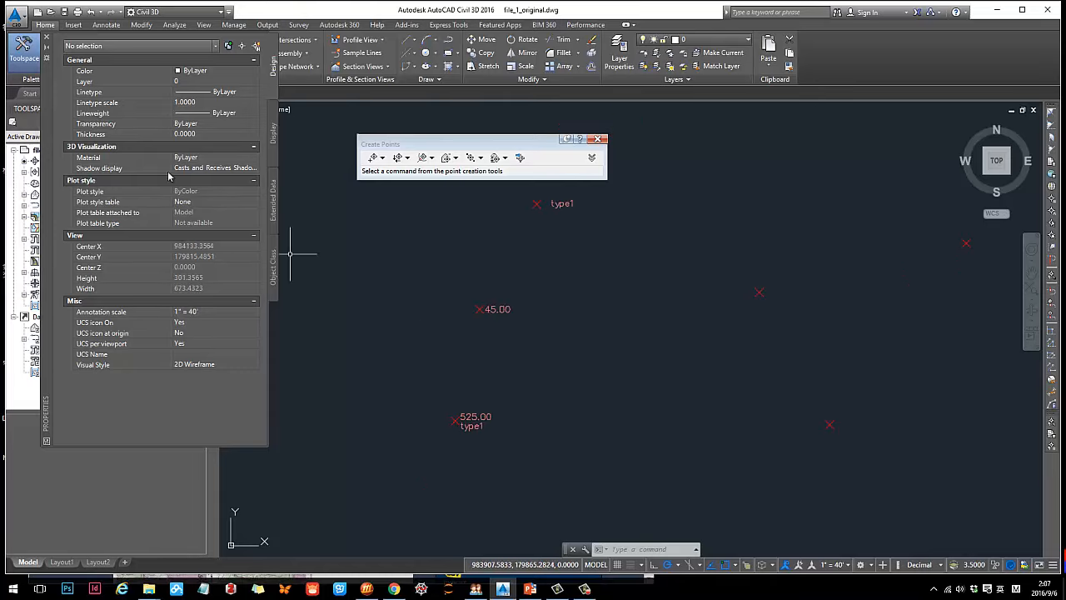
click(495, 311)
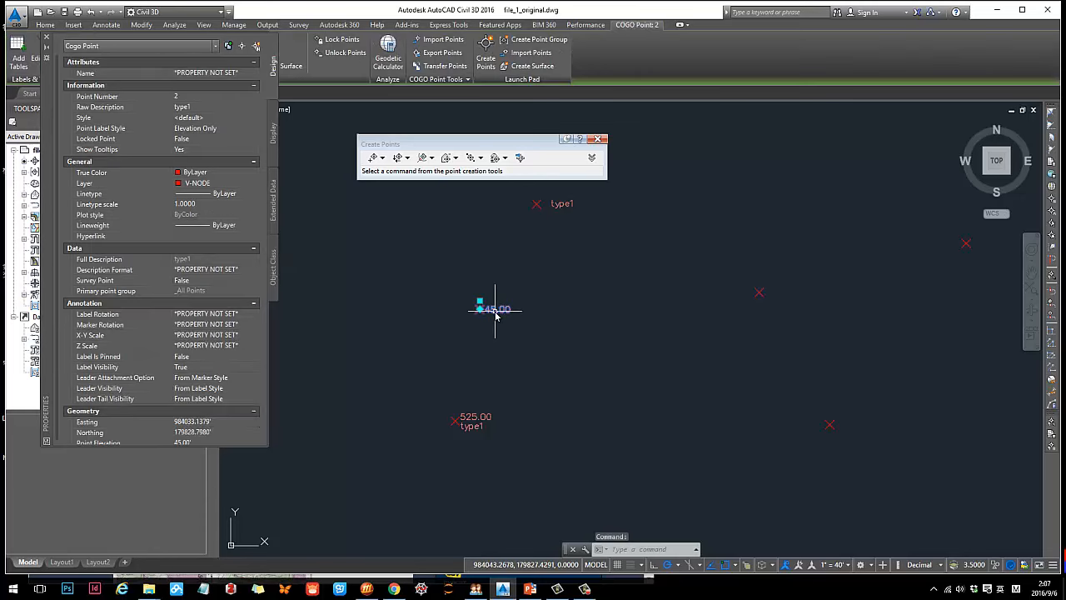
click(244, 129)
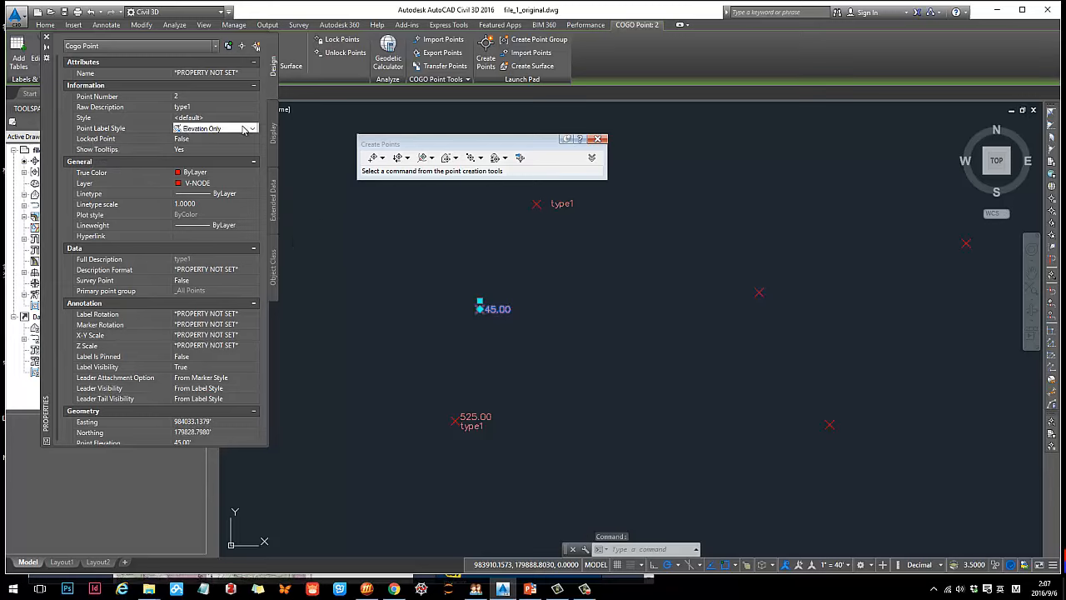
click(253, 129)
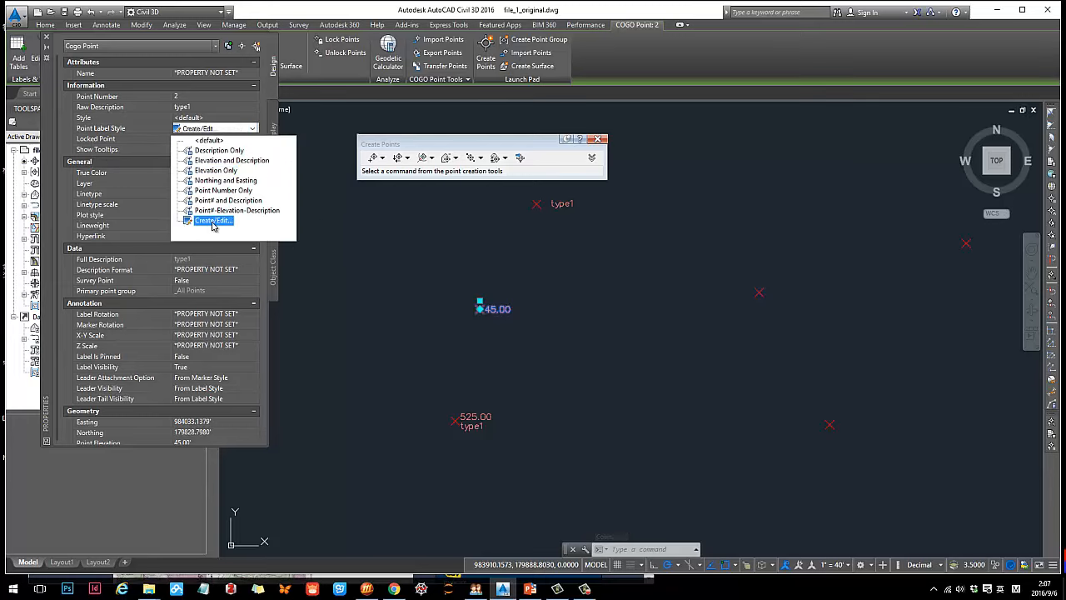
click(213, 222)
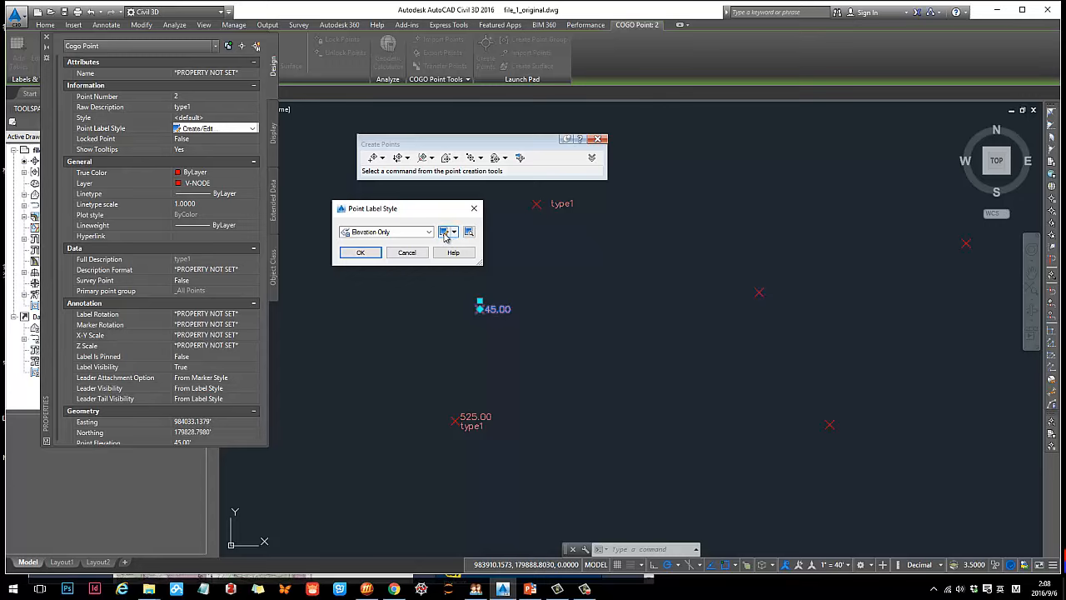
click(453, 232)
click(465, 283)
drag(558, 135, 148, 111)
Step: Set the Point Elevation component's text height to 0.3" and rotation angle to 45 degrees, and apply the edited style to point 2
click(116, 125)
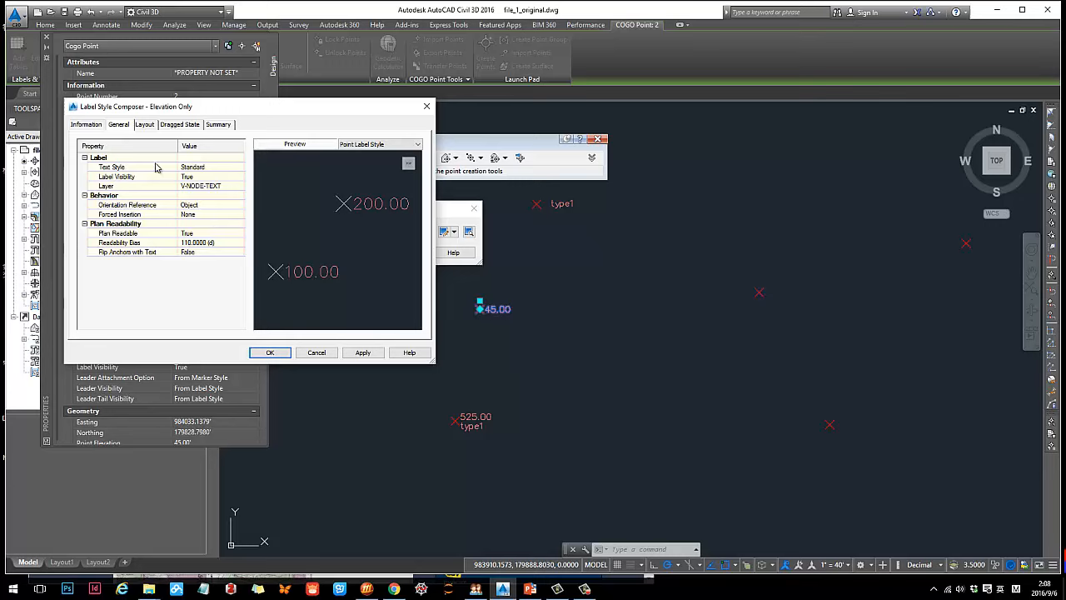
click(143, 124)
scroll(217, 233, down, 1)
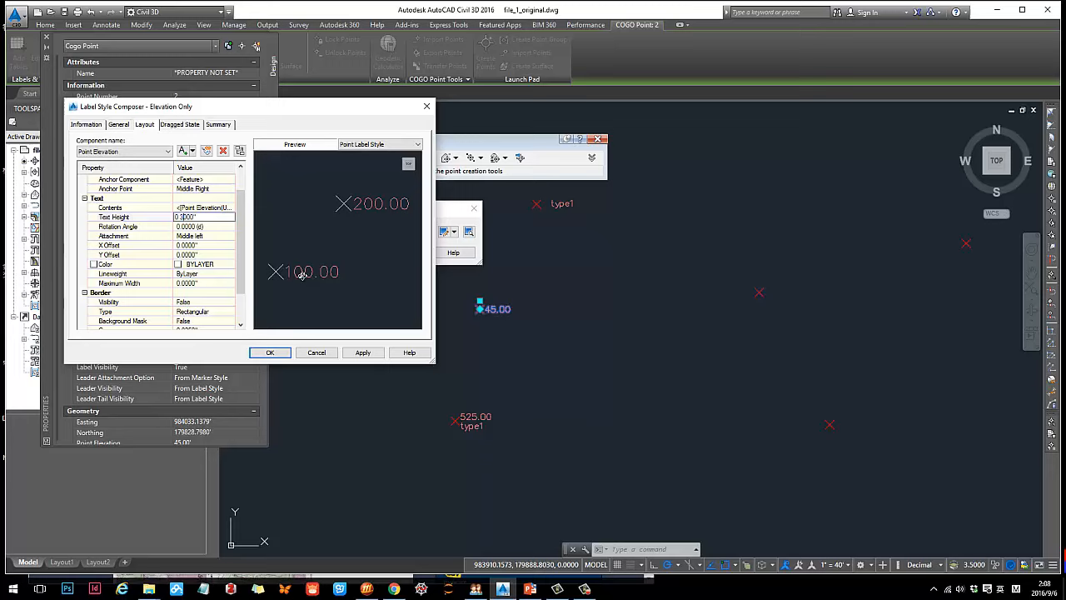
click(187, 226)
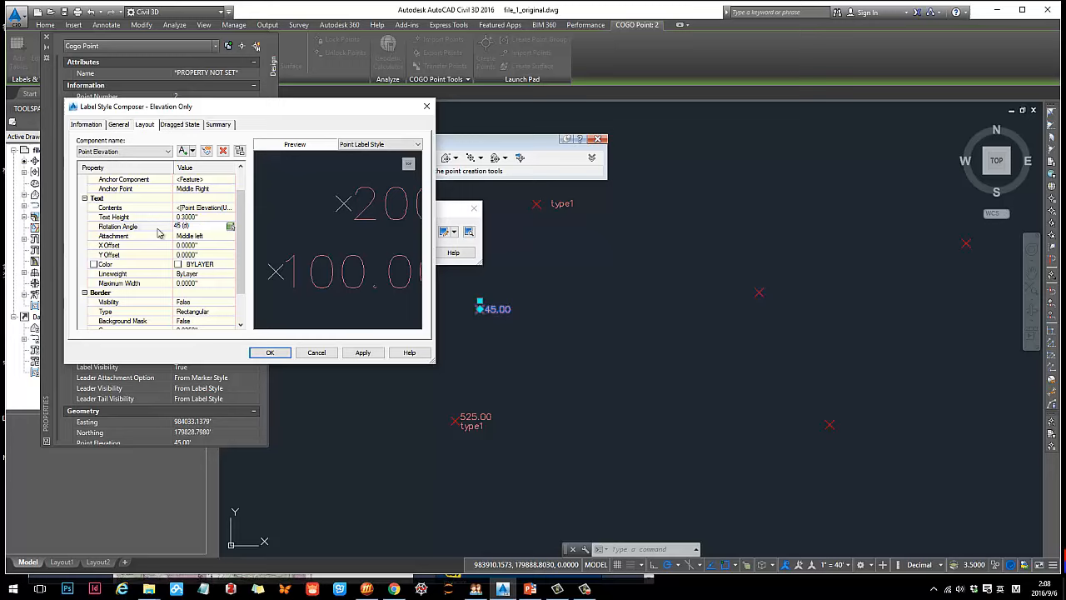
key(Return)
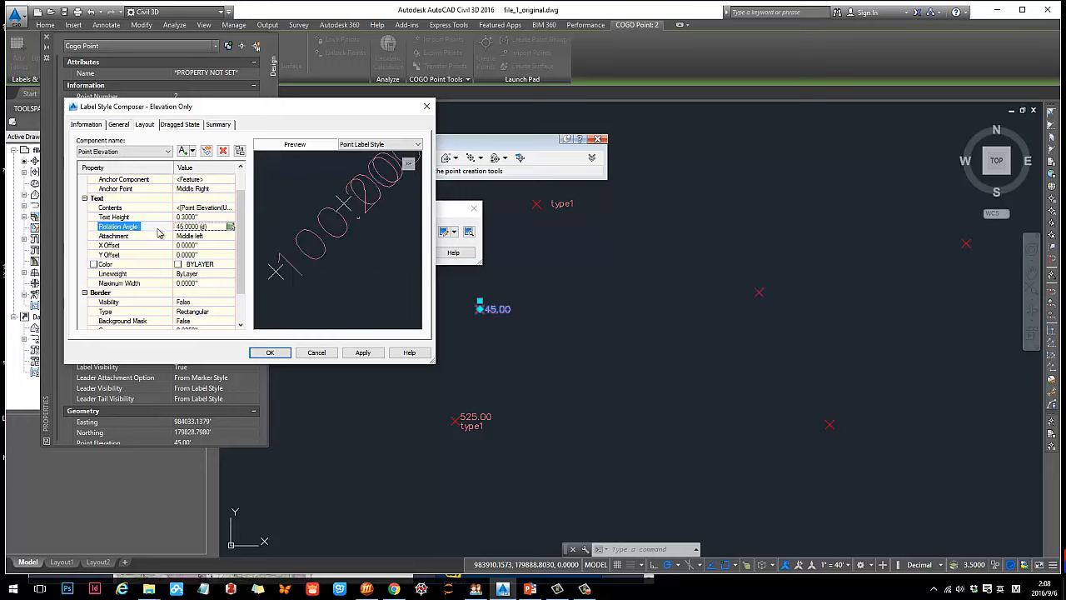
click(360, 353)
click(287, 353)
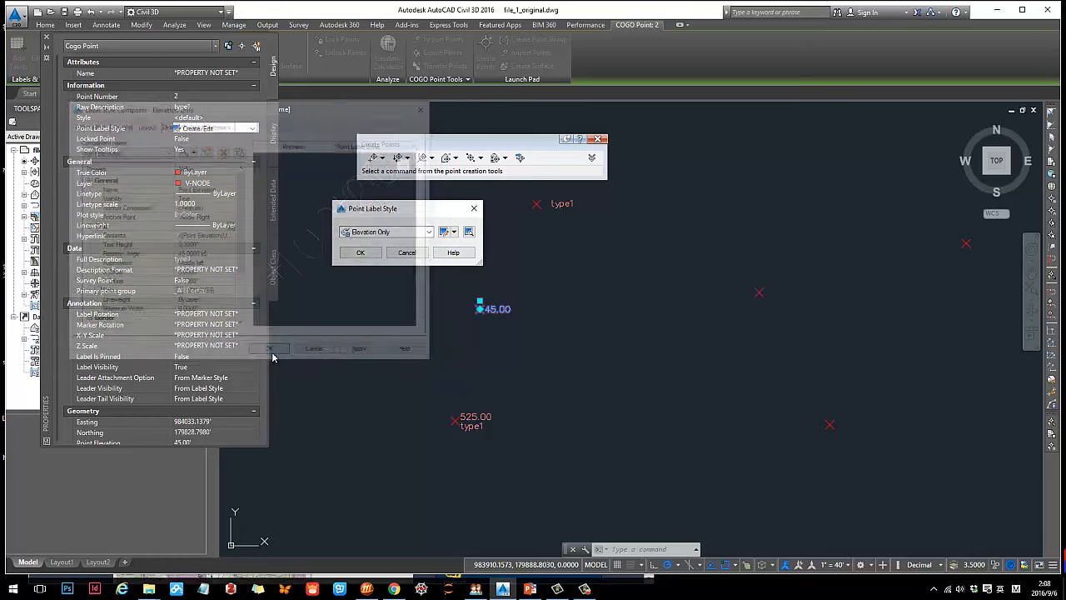
click(361, 253)
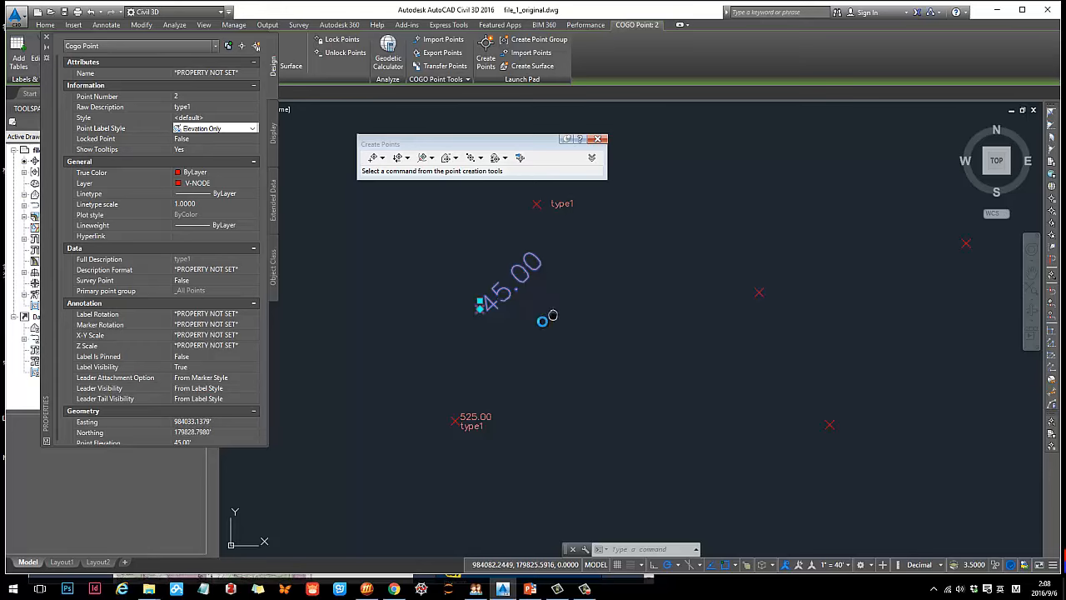
middle_drag(552, 315, 515, 333)
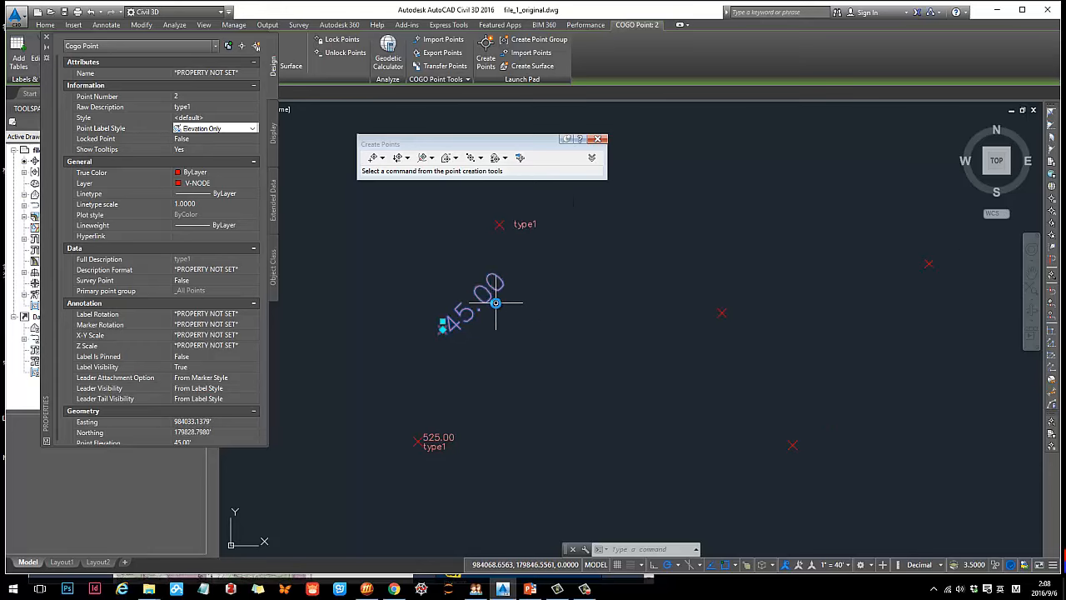
key(Escape)
Step: Switch to PowerPoint to read the "Label points group styles" slide, and return to Civil 3D
middle_drag(488, 357, 457, 336)
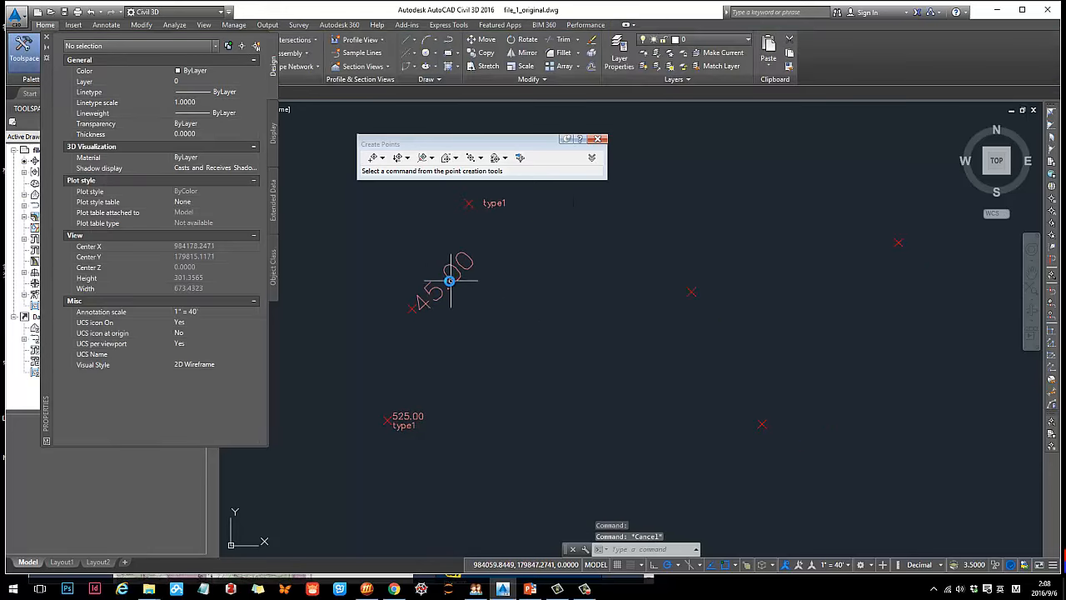
middle_drag(585, 300, 524, 305)
scroll(584, 330, down, 2)
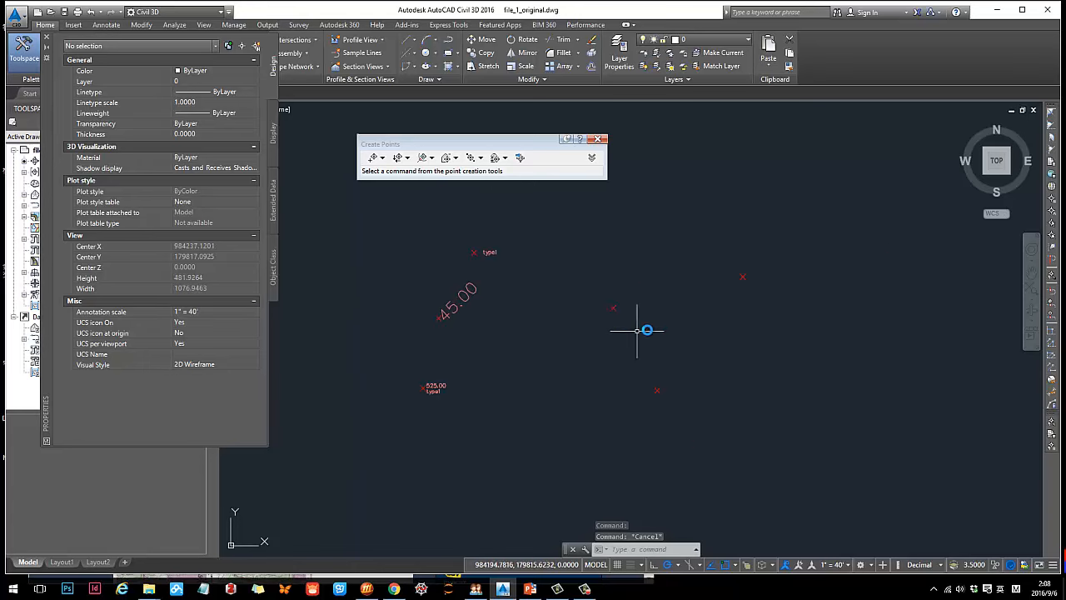
click(530, 589)
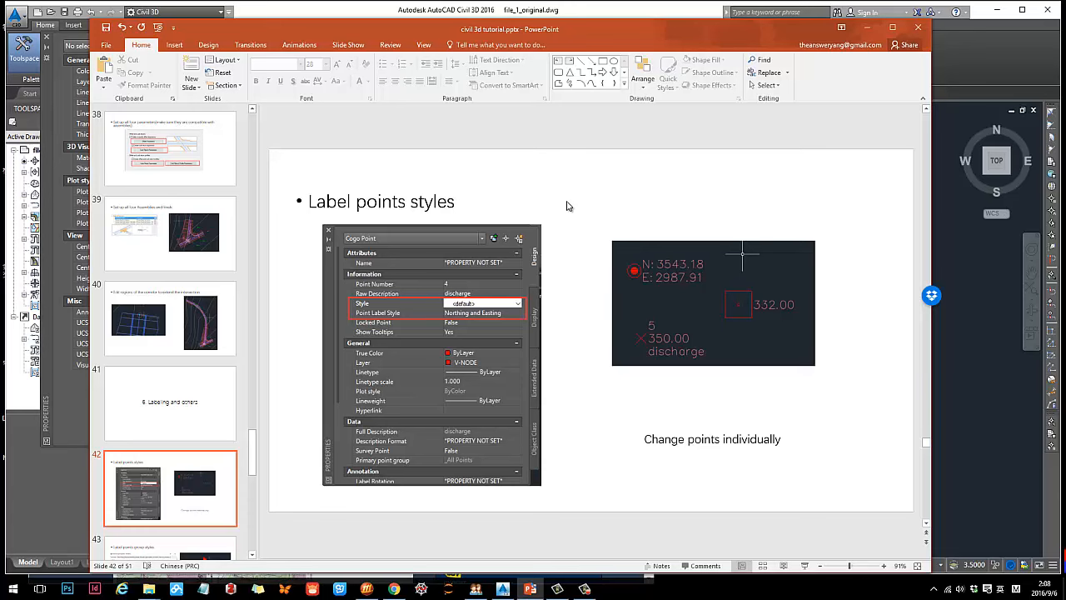
scroll(566, 206, down, 1)
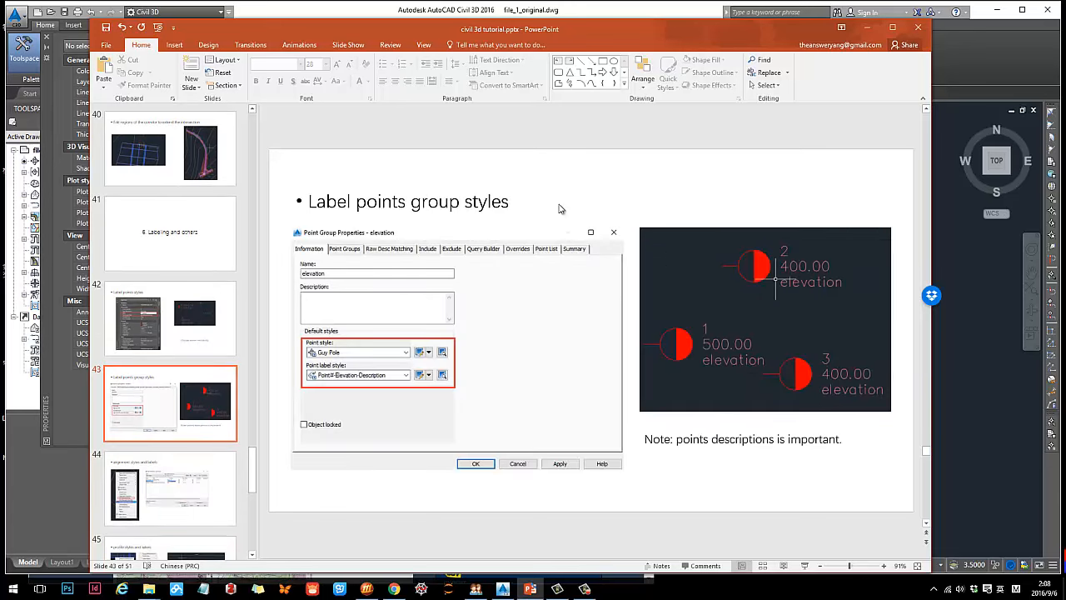
click(867, 27)
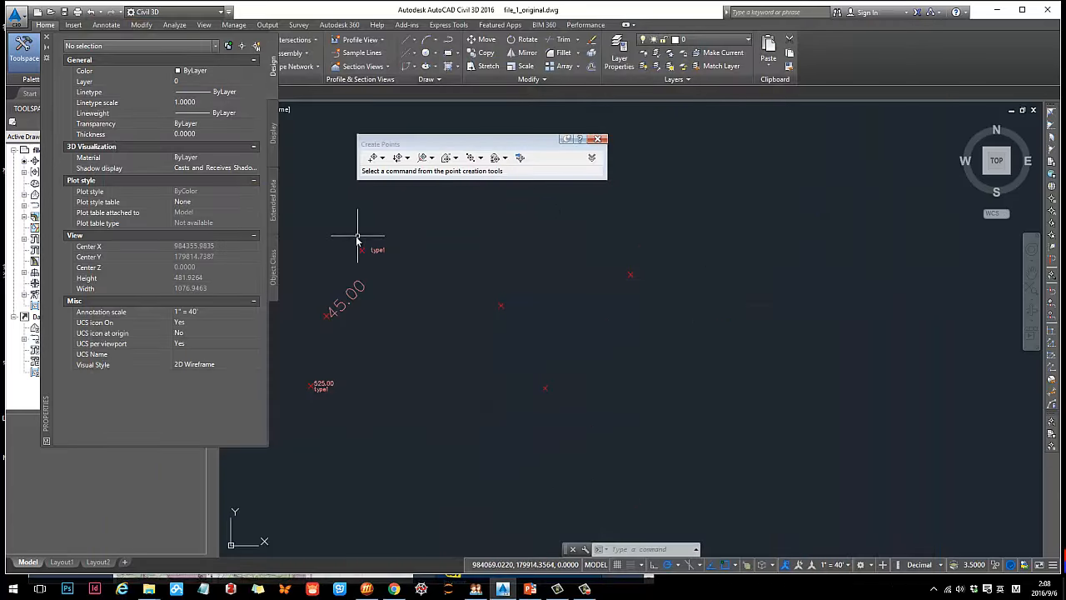
click(472, 233)
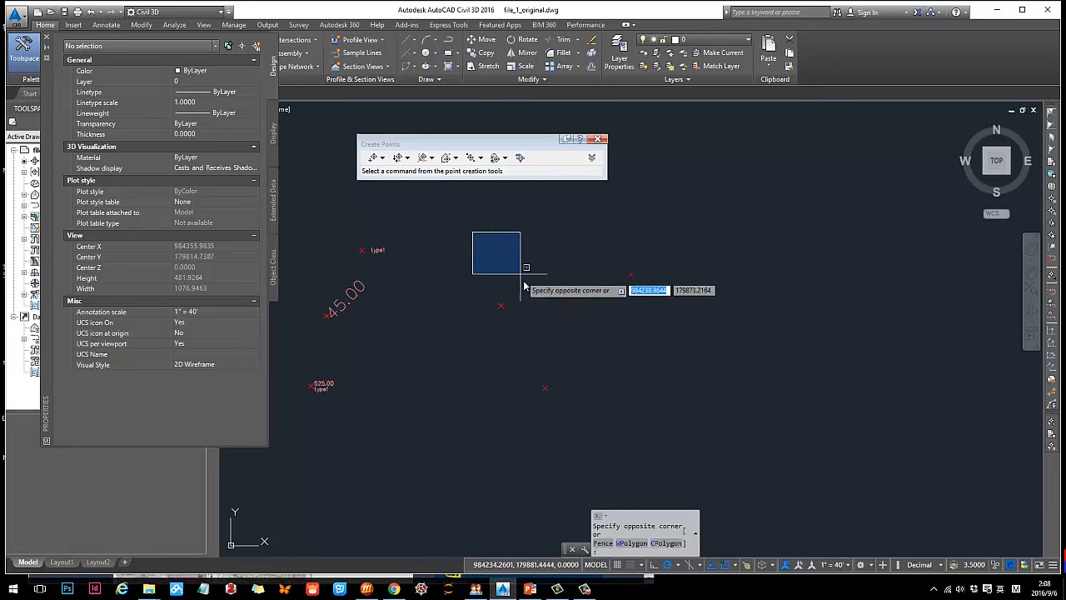
click(658, 436)
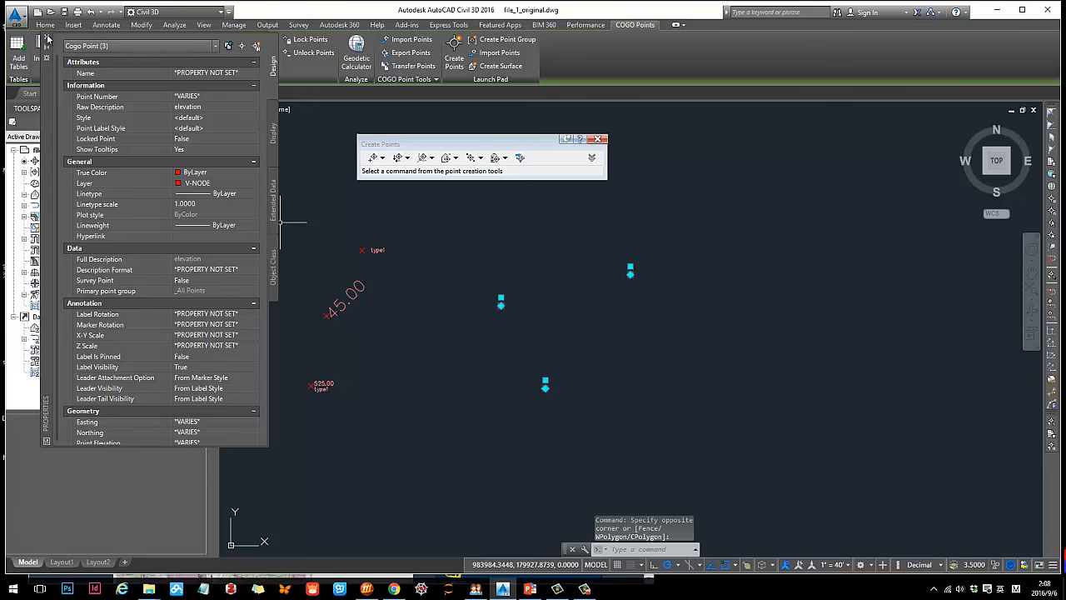
key(Escape)
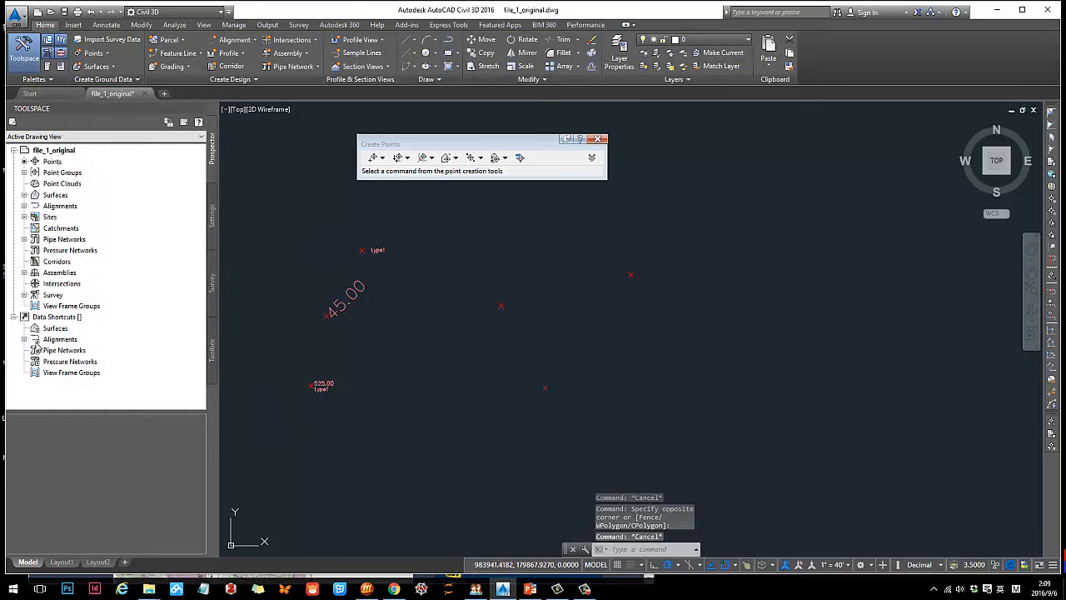
Step: Expand the drawing's Point Groups collection and window-select the three points with the "elevation" description
double_click(62, 173)
click(473, 214)
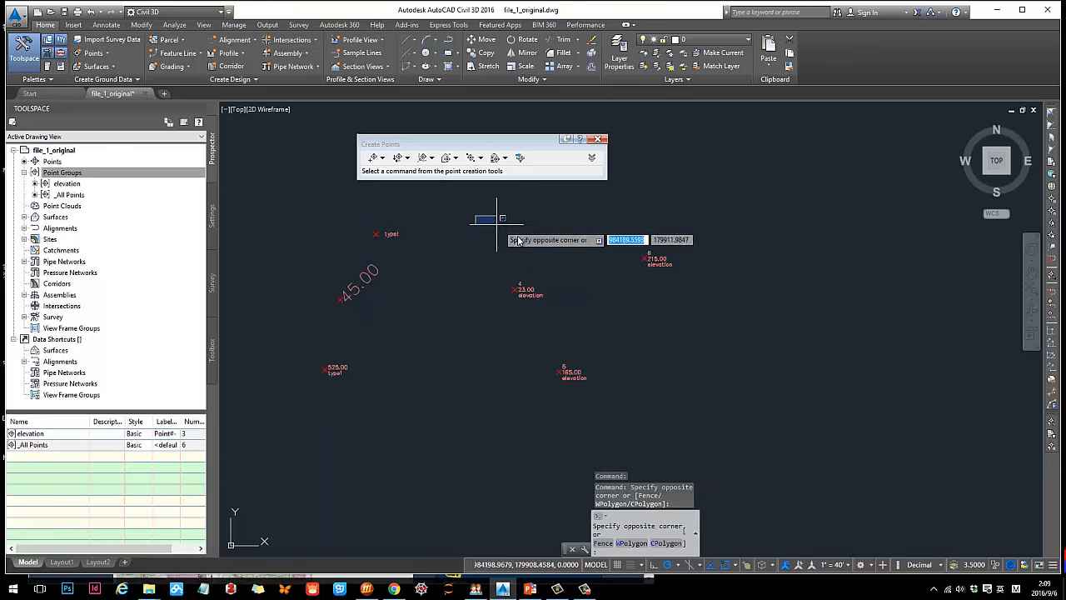
click(716, 425)
scroll(579, 331, up, 2)
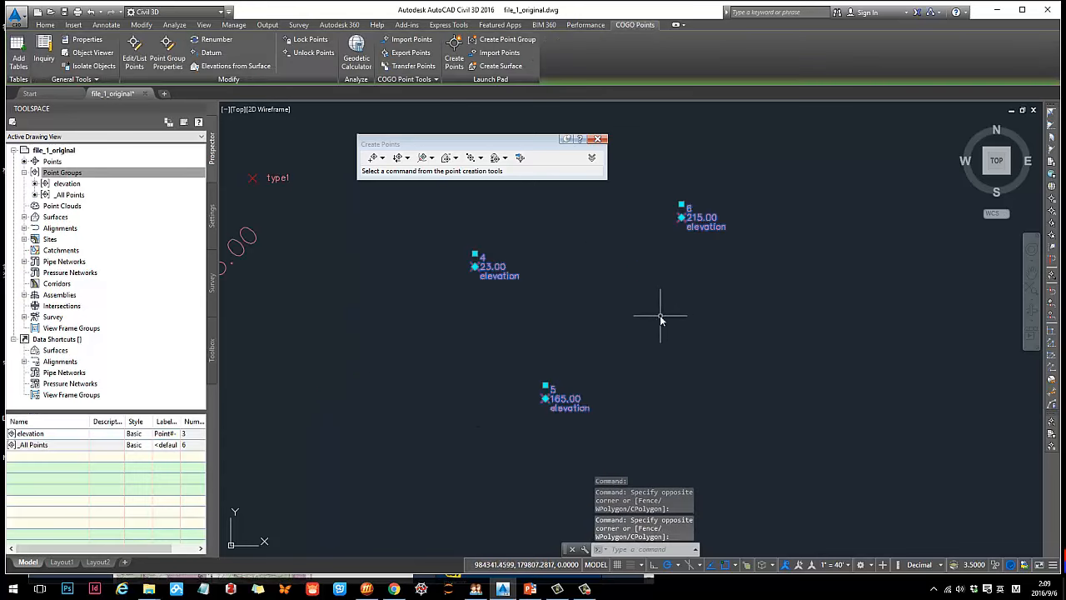
scroll(661, 315, down, 2)
middle_drag(661, 316, 618, 312)
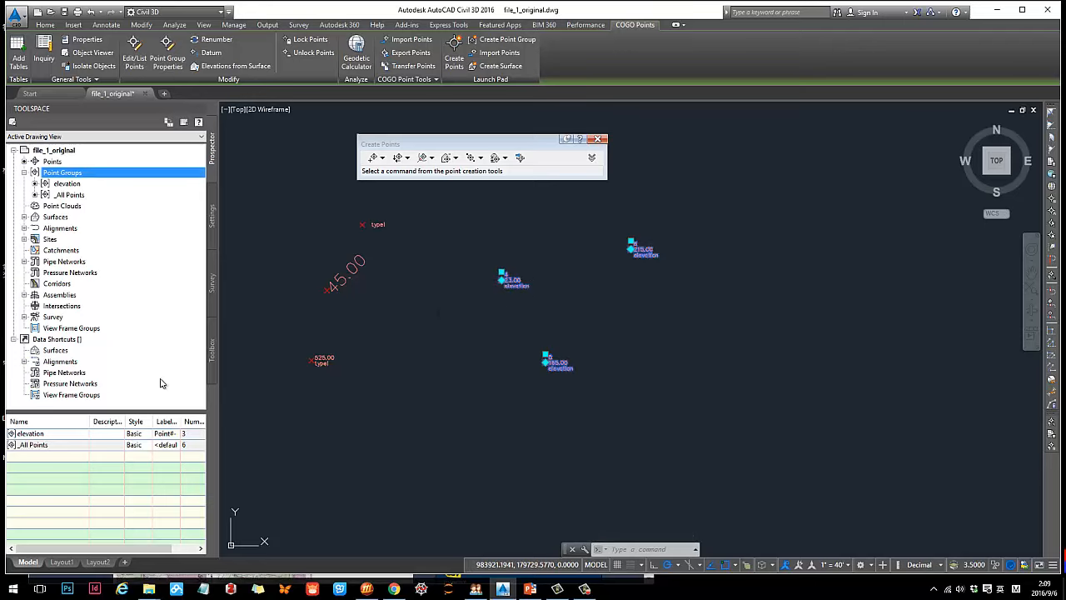
Step: Review the elevation point group's properties, including its default styles, inclusion criteria and point list, without changing anything
click(166, 50)
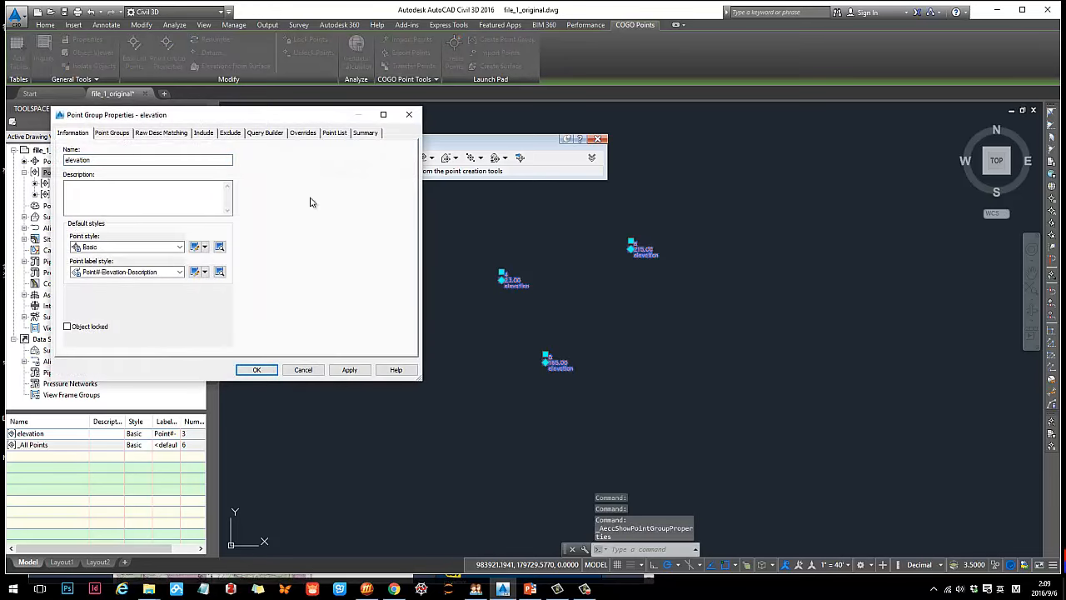
click(208, 135)
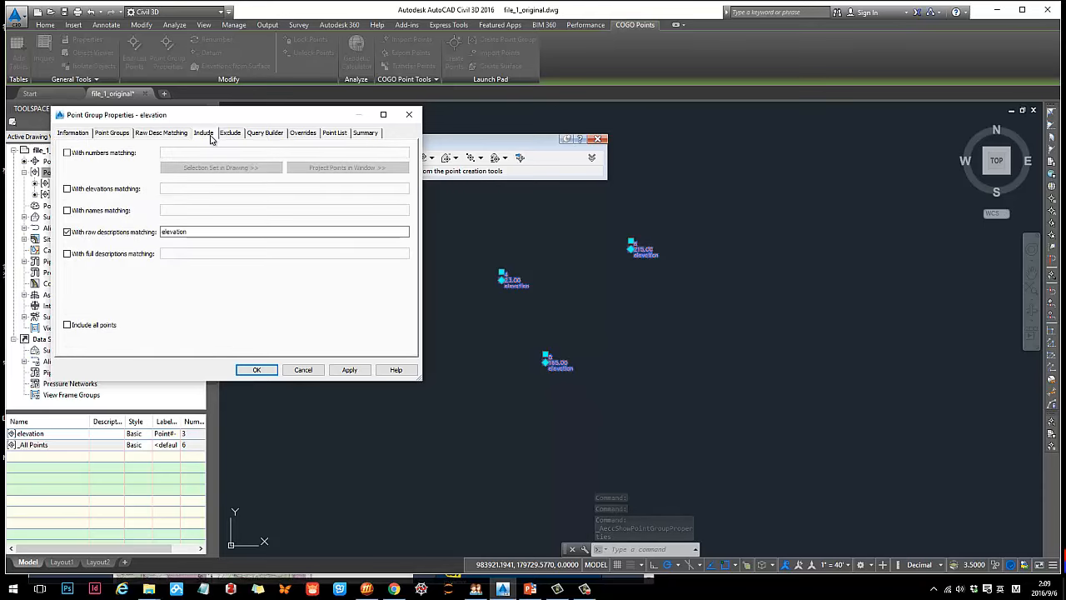
click(333, 133)
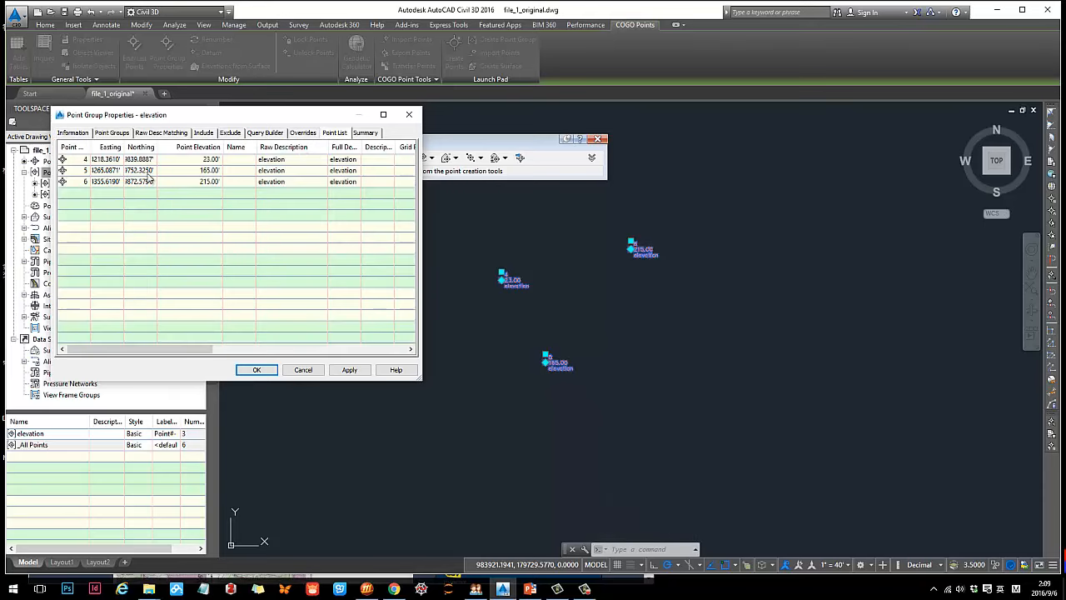
click(73, 133)
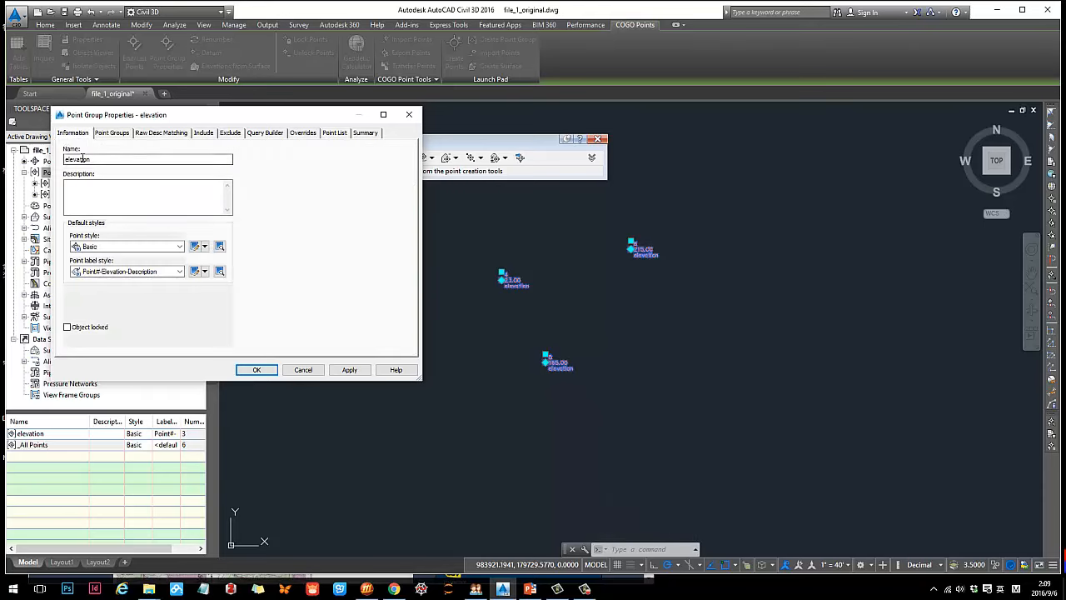
click(409, 115)
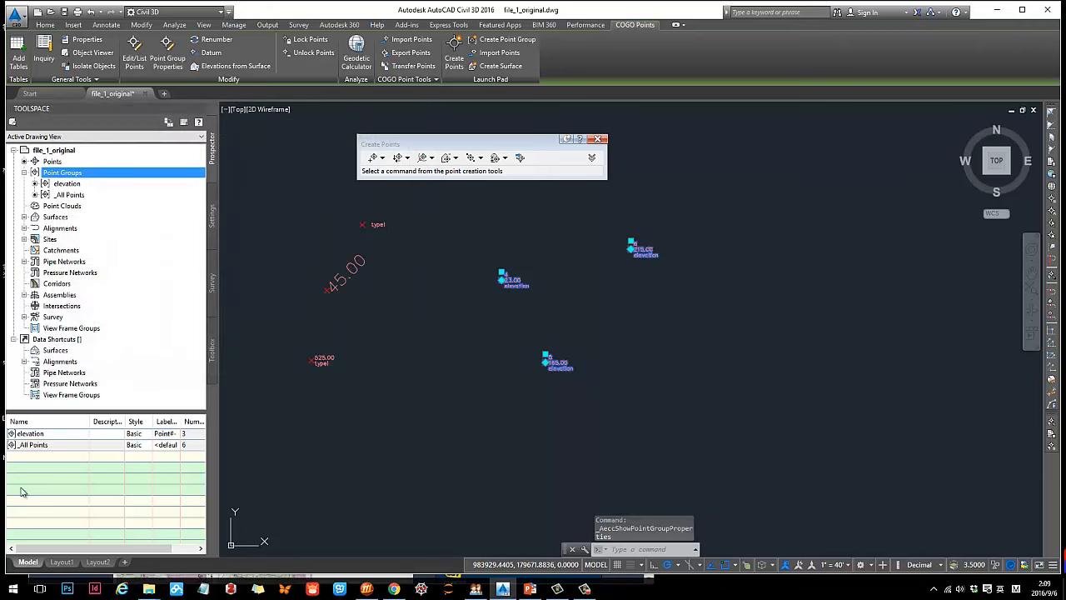
Step: Clear the current selection and select all member points of the elevation point group from the Toolspace
click(25, 434)
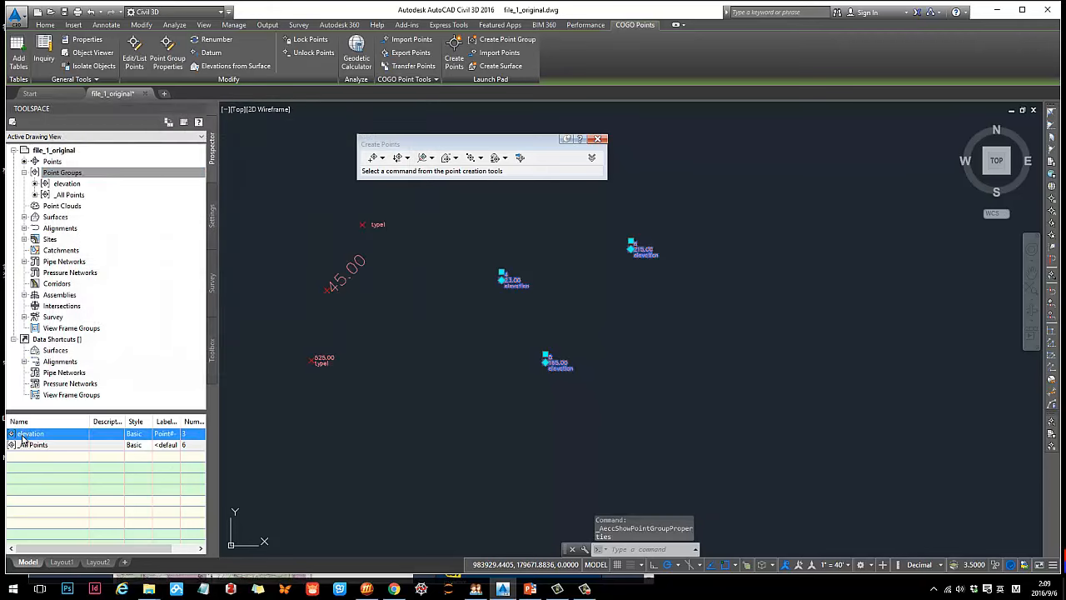
right_click(23, 440)
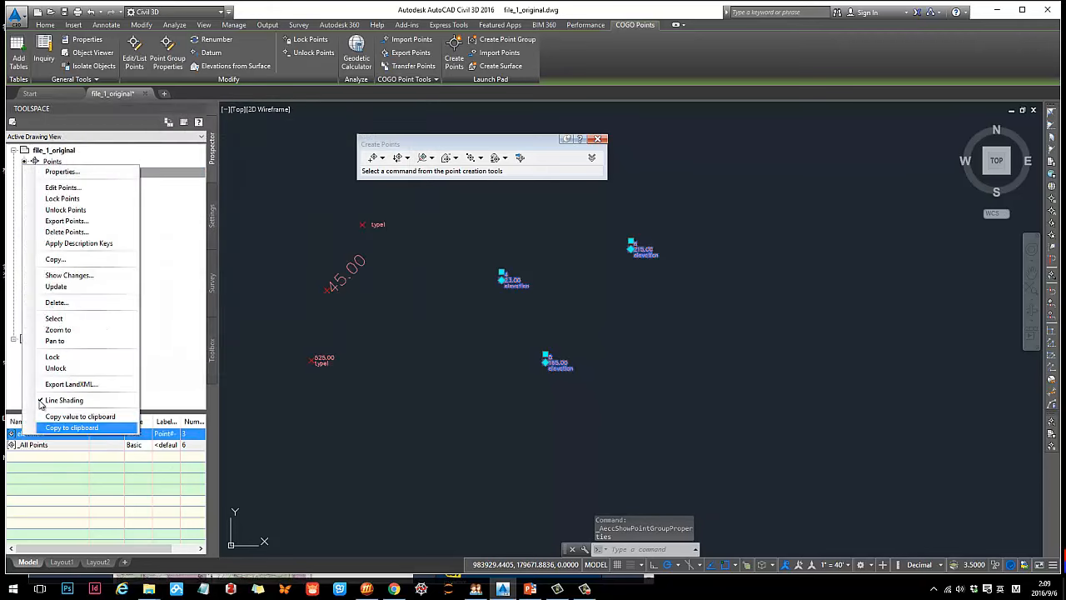
click(47, 318)
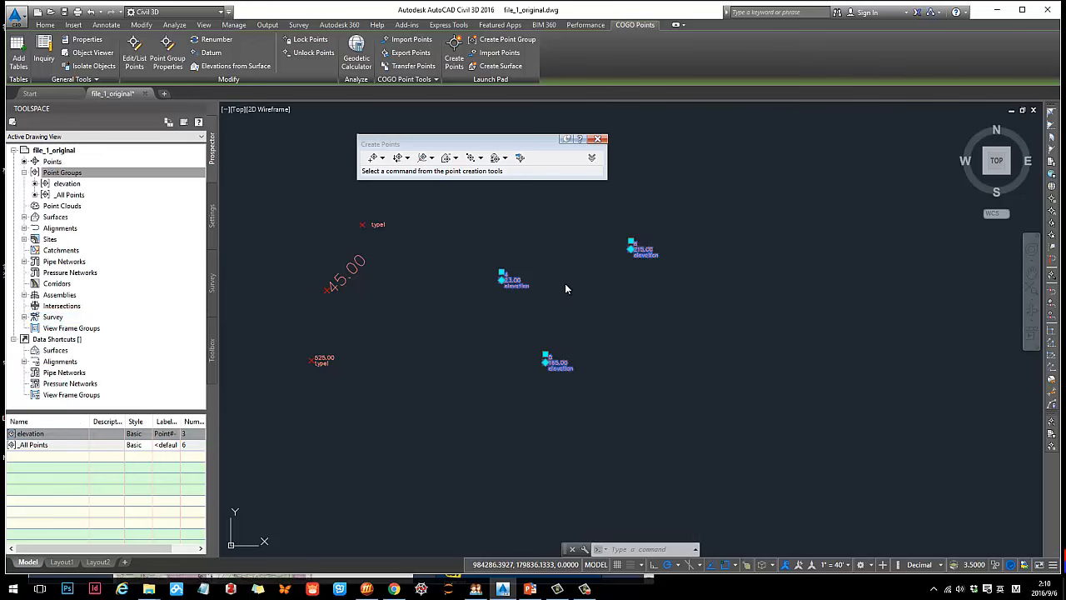
key(Escape)
click(25, 434)
right_click(45, 435)
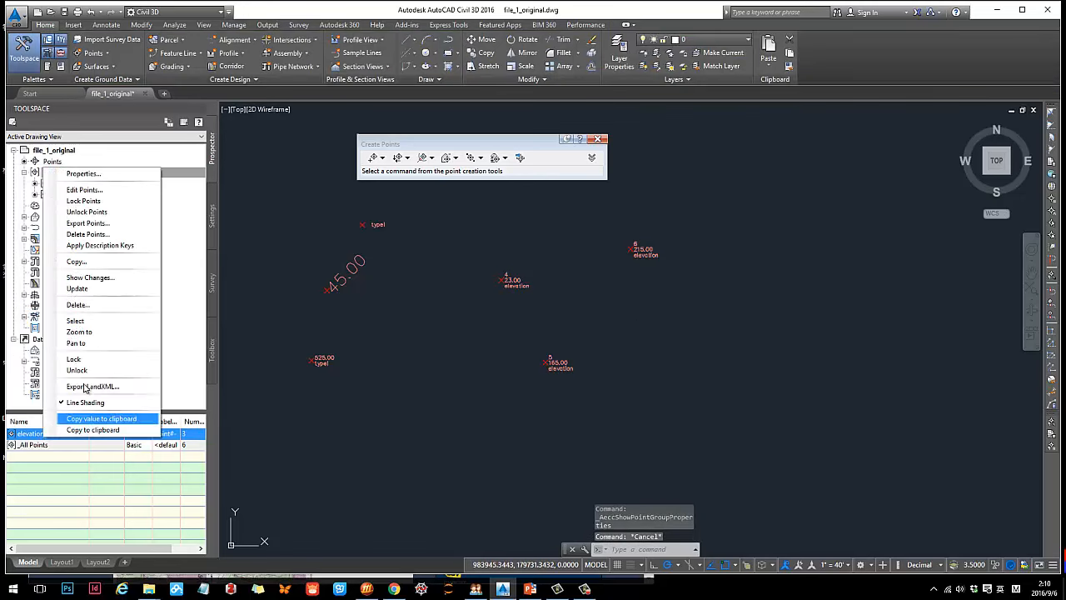
click(75, 320)
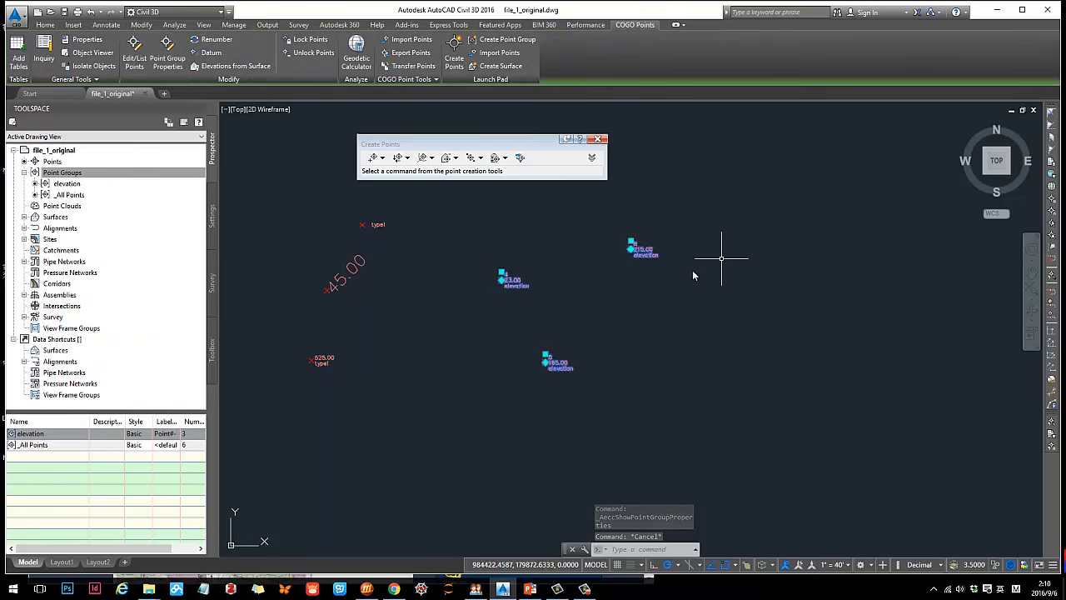
Step: Open the elevation point group's properties and apply Guy Pole as its default point style
mouse_move(579, 292)
middle_down()
mouse_move(533, 278)
mouse_move(544, 309)
middle_up()
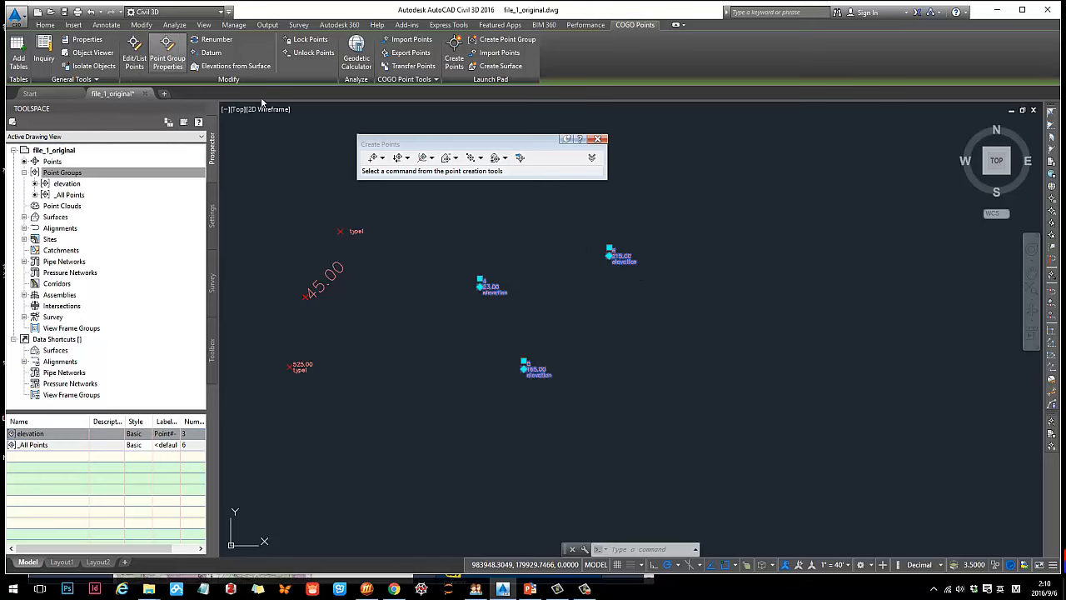
right_click(488, 287)
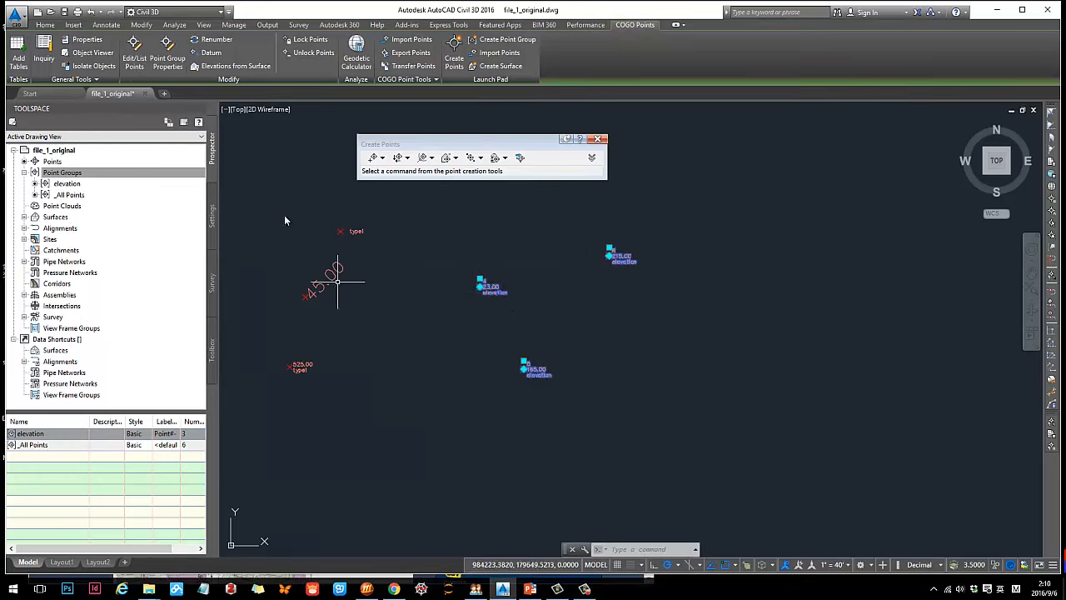
click(167, 51)
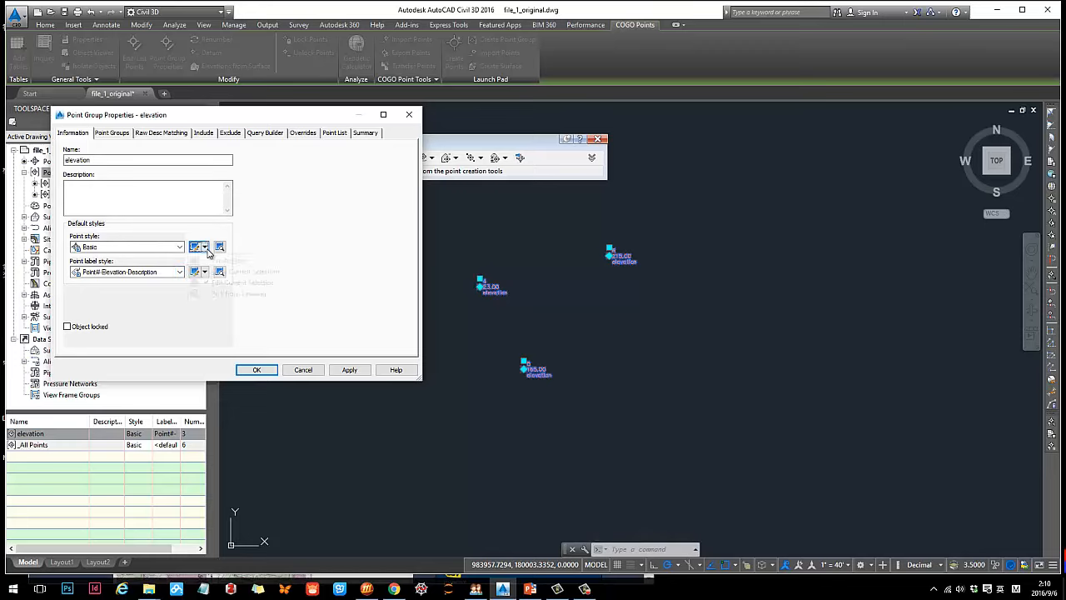
click(179, 248)
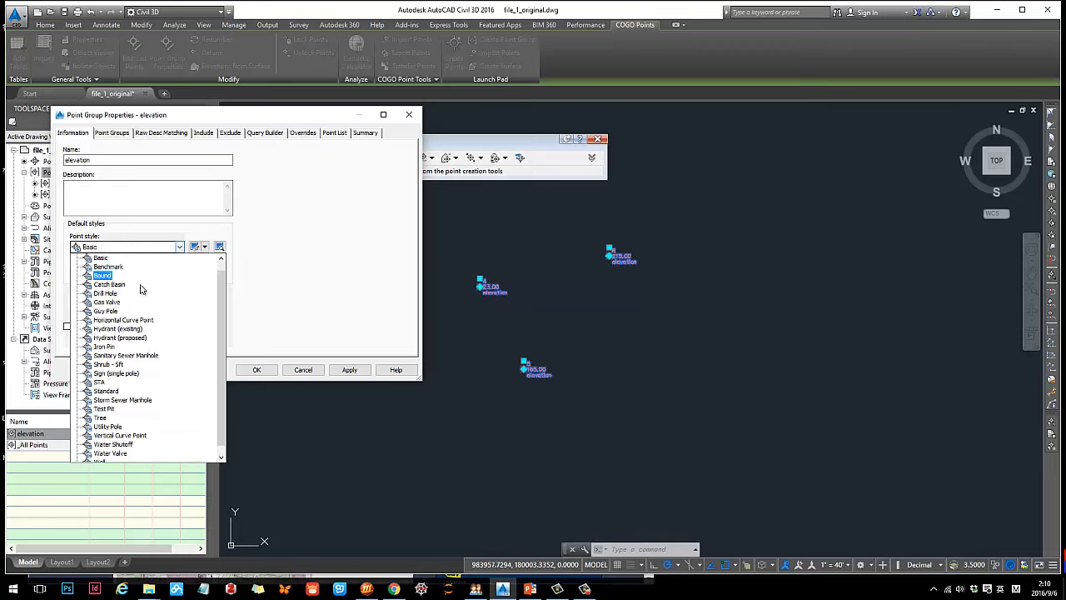
click(110, 310)
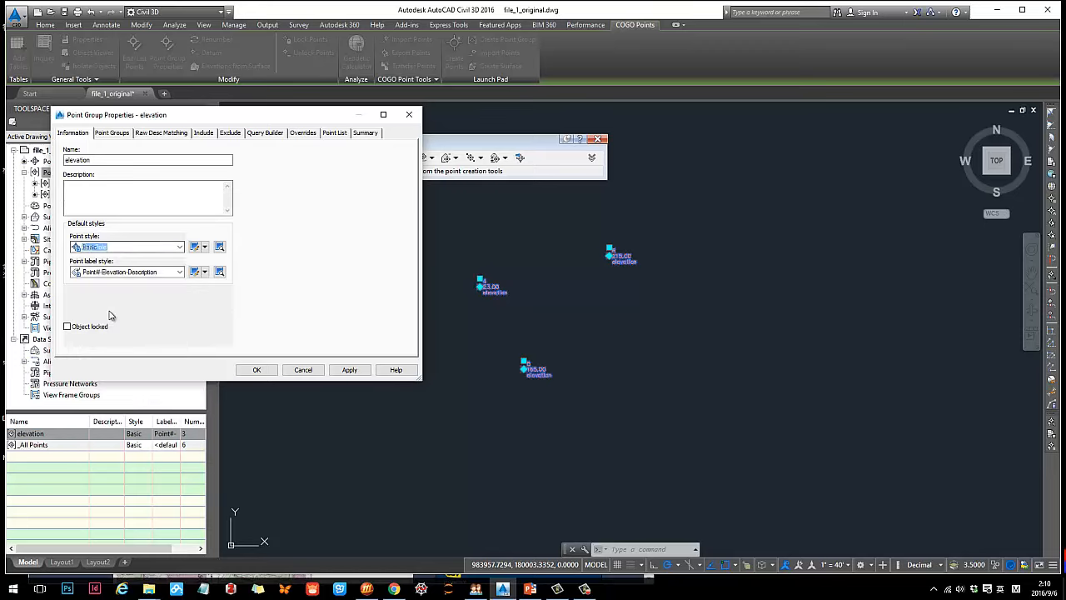
click(350, 371)
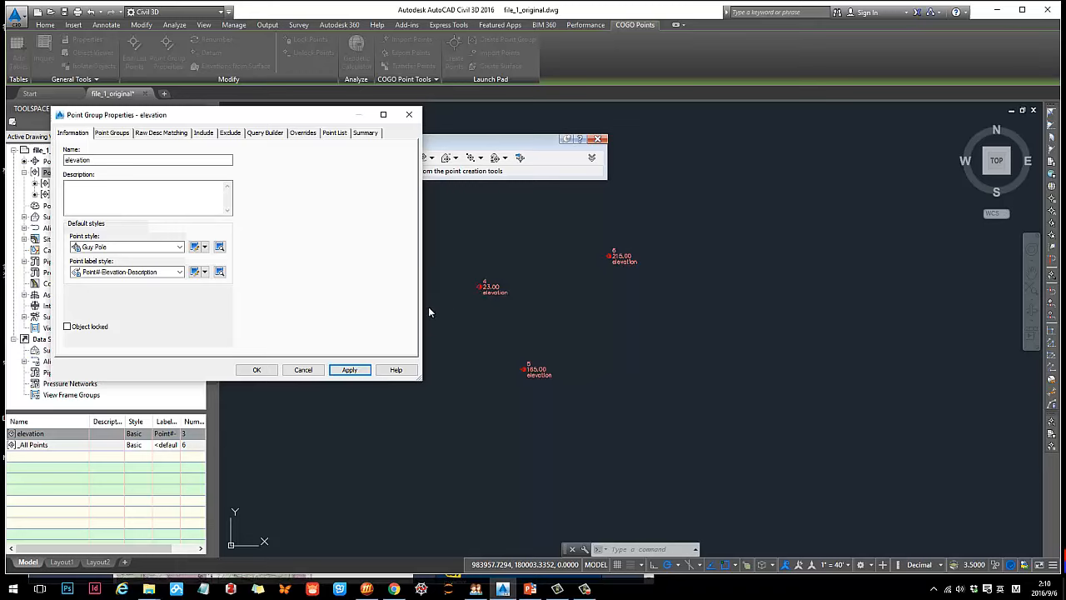
Step: Set the elevation group's default point style to STA and its point label style to Elevation Only, applying both
click(179, 247)
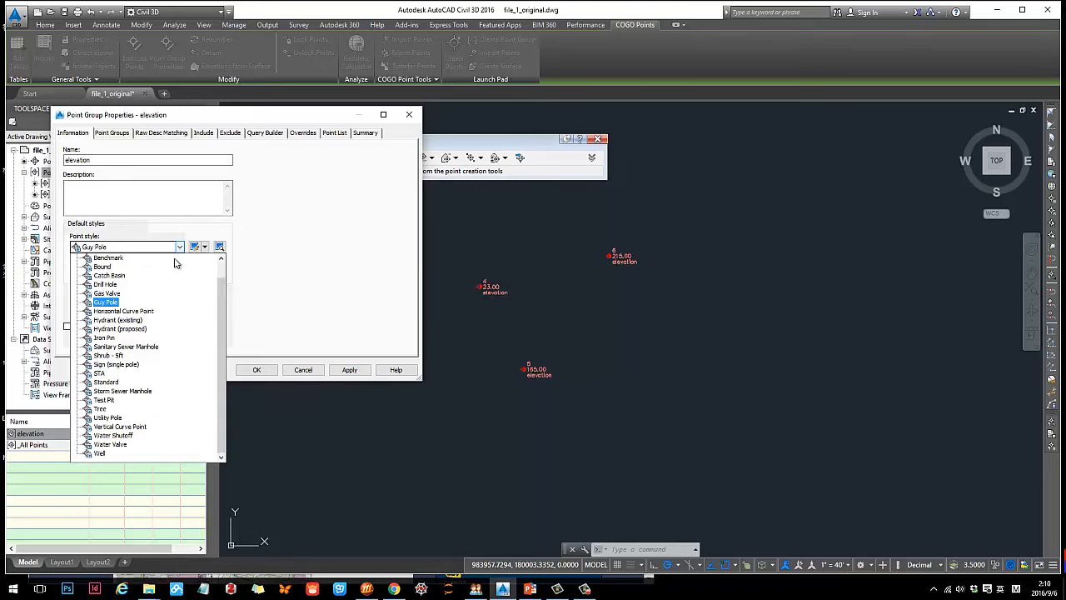
click(105, 380)
click(349, 370)
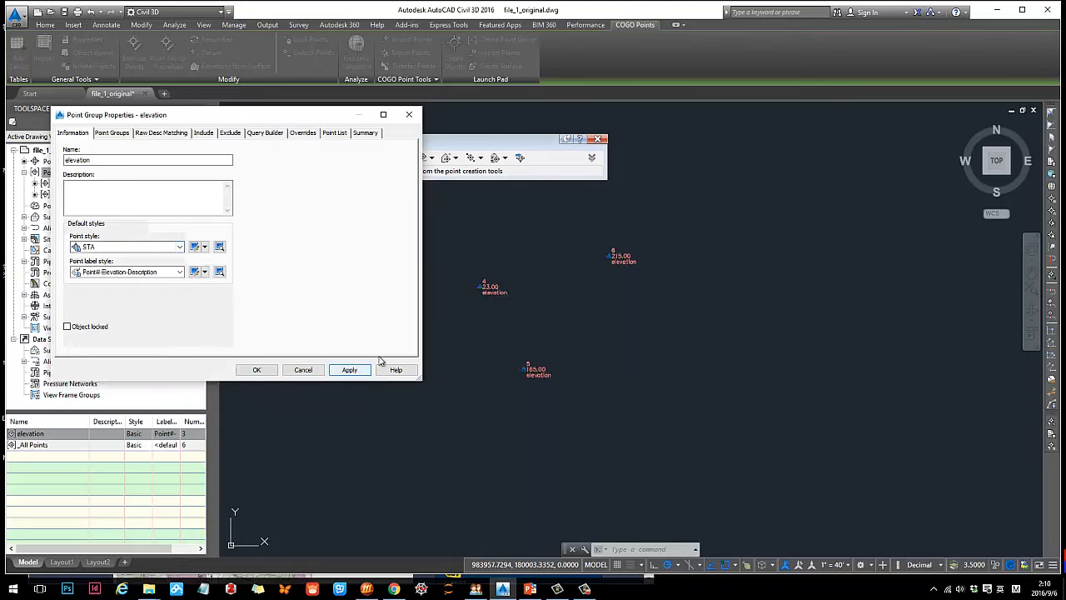
click(180, 273)
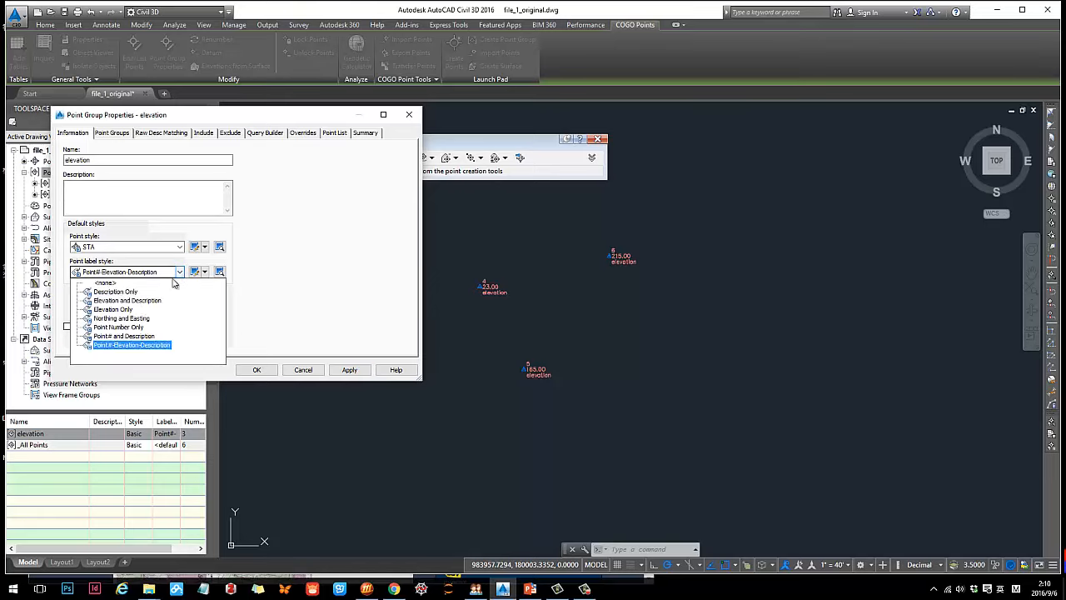
click(129, 315)
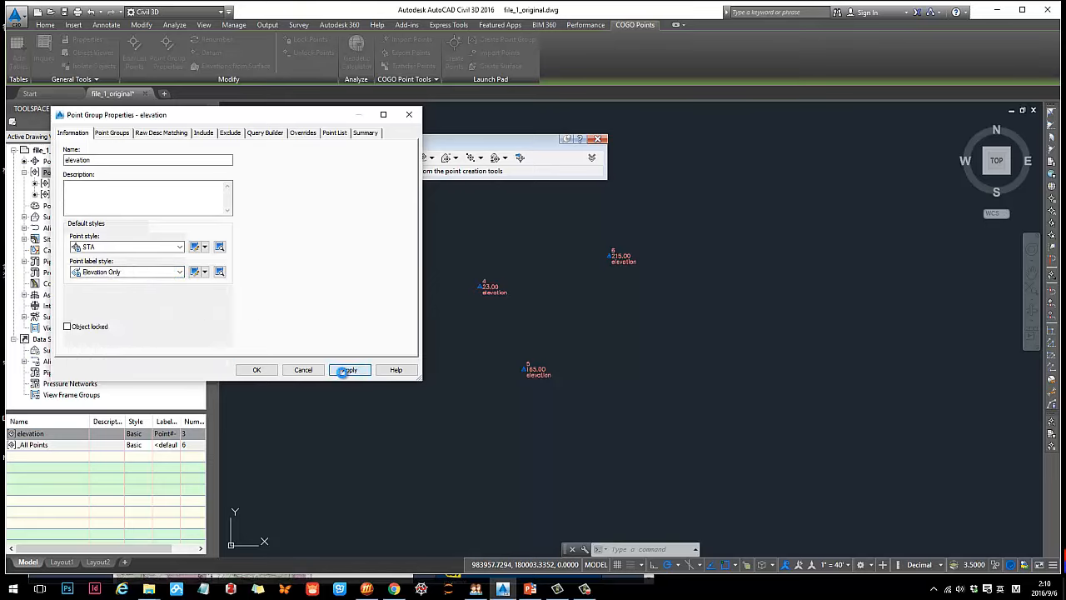
click(349, 370)
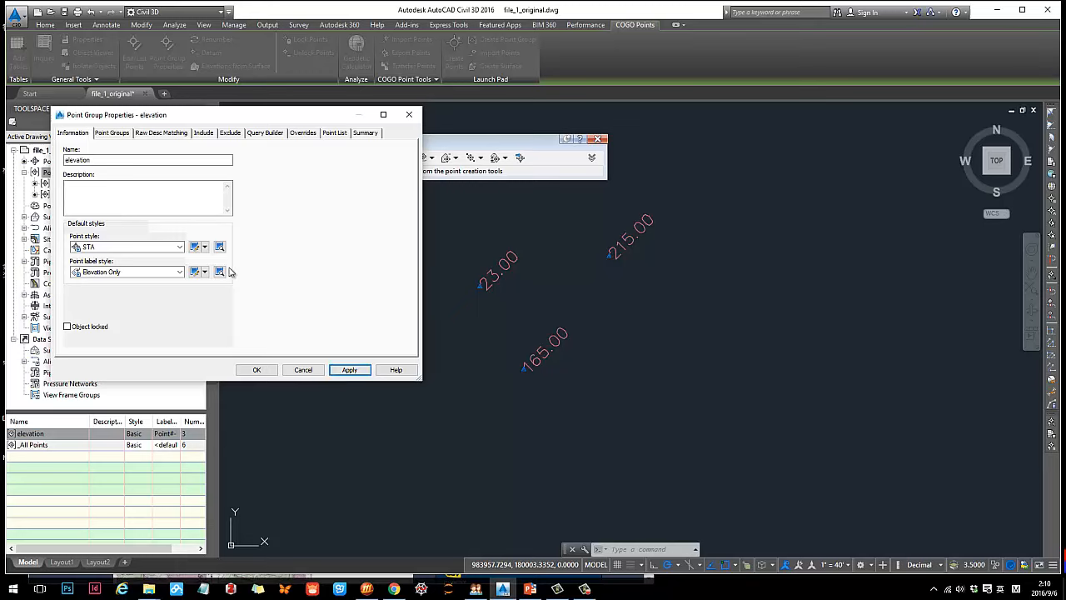
Step: Edit the Elevation Only style with rotation angle 0 and a smaller Point Elevation text height, apply it to the group, and deselect the points
click(204, 272)
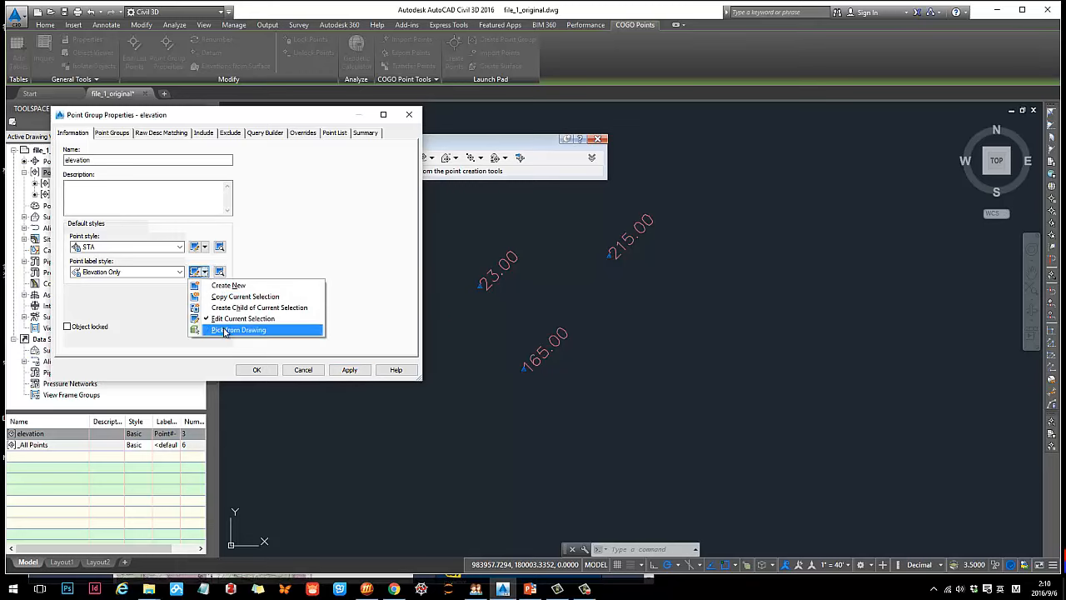
click(225, 318)
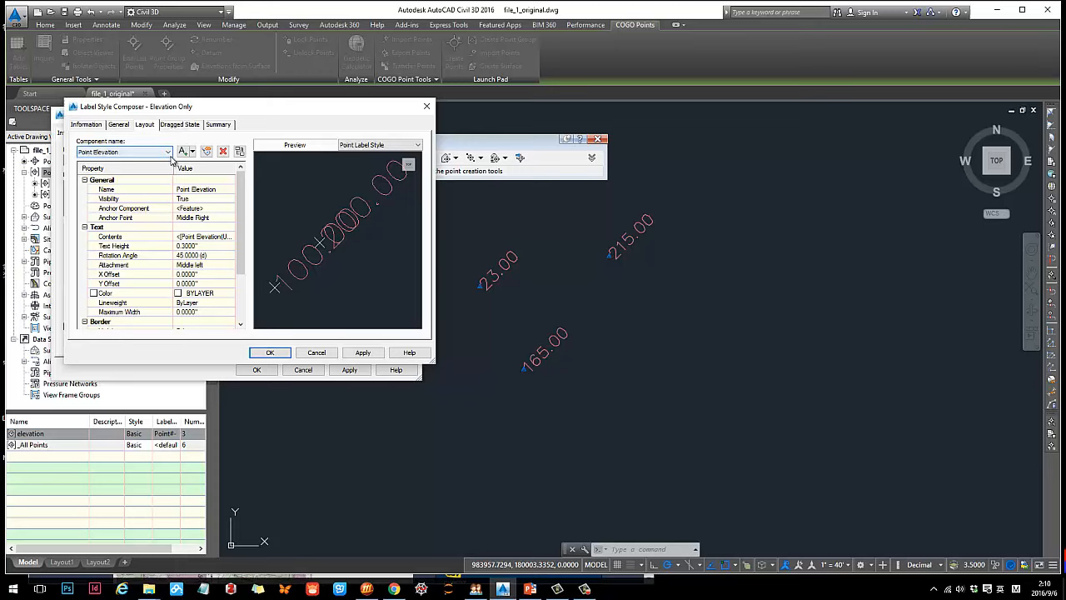
click(184, 255)
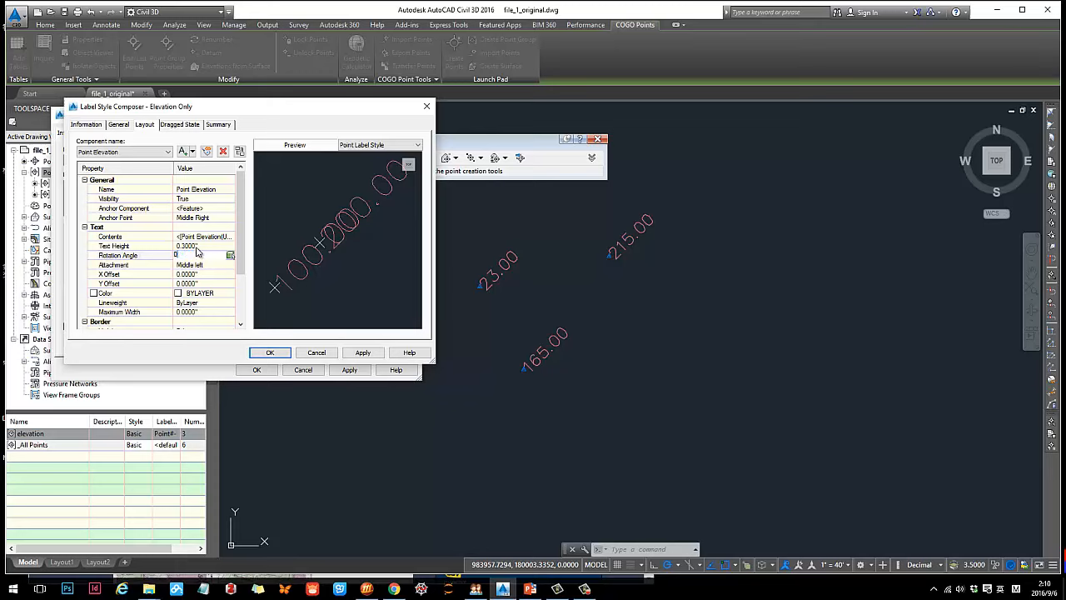
click(201, 245)
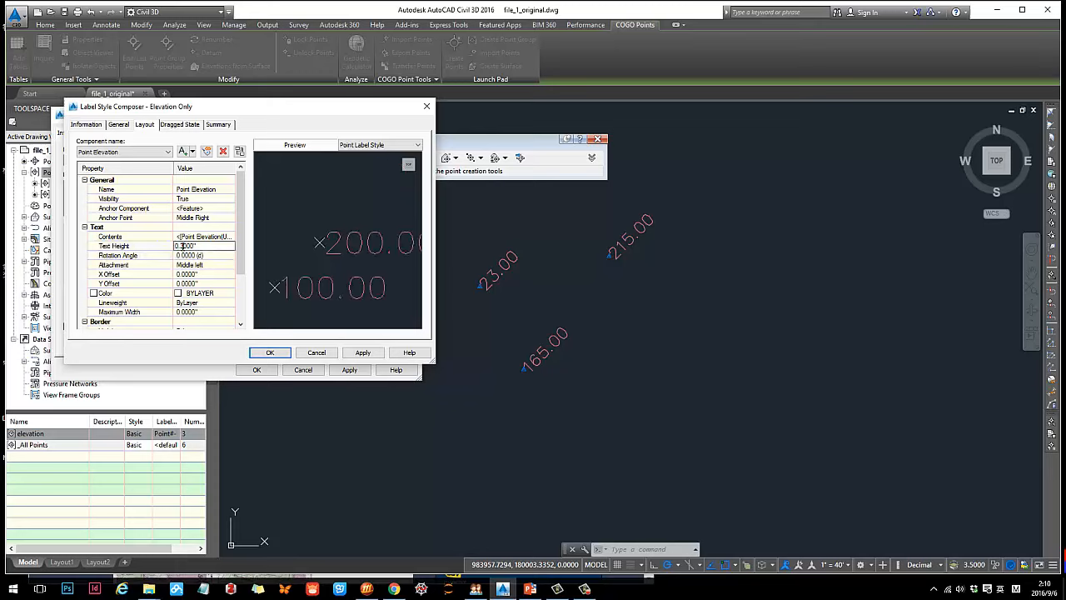
click(362, 352)
click(268, 353)
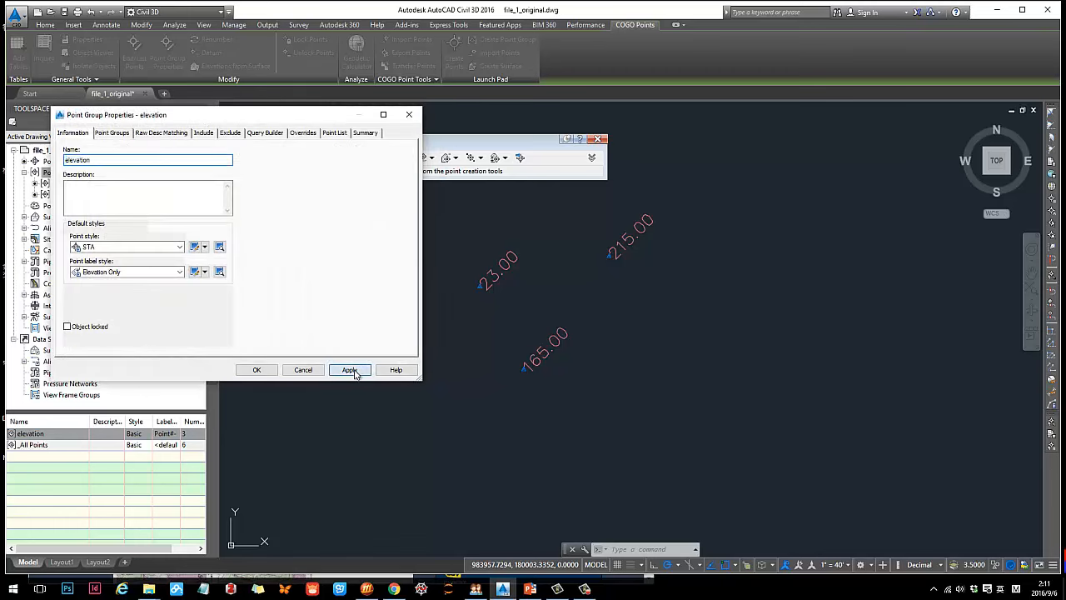
click(352, 370)
click(256, 369)
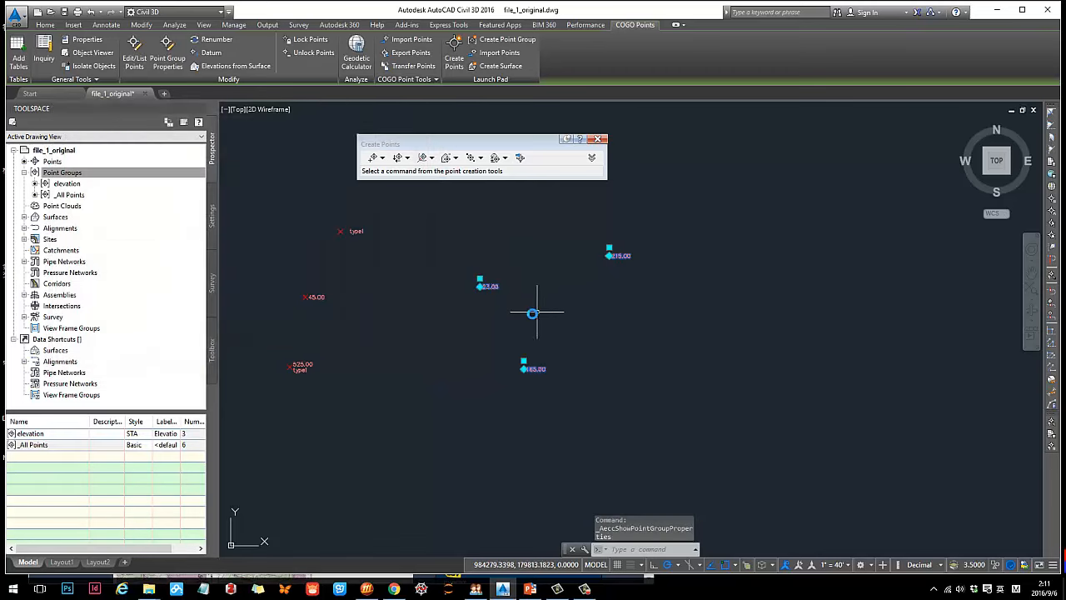
key(Escape)
Step: Window-select the three elevation group points to inspect them, and clear the selection
middle_drag(550, 305, 537, 306)
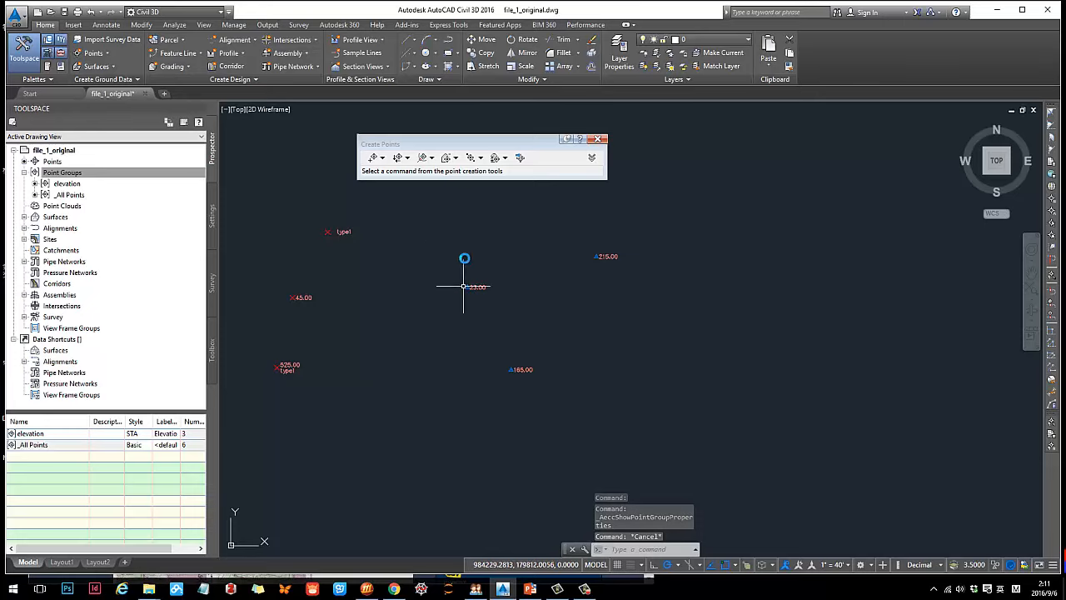
click(423, 220)
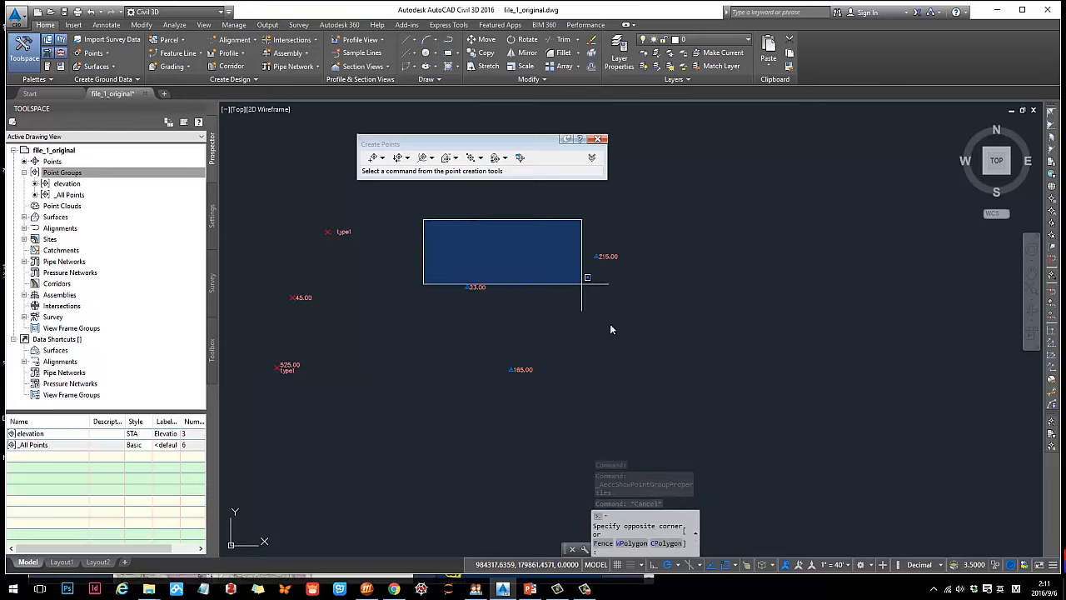
click(652, 429)
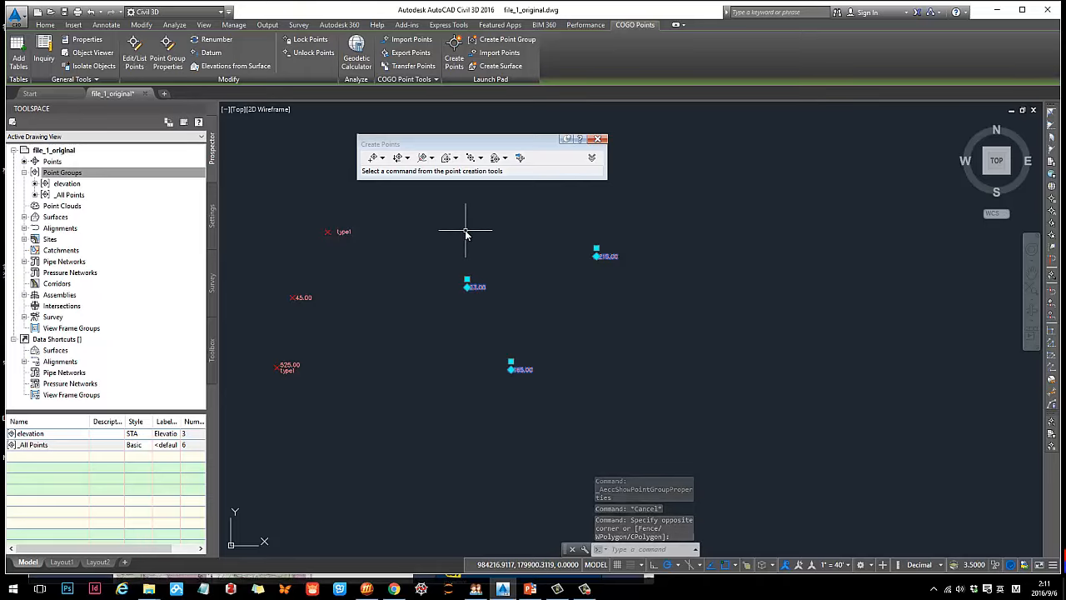
key(Escape)
middle_drag(546, 264, 533, 258)
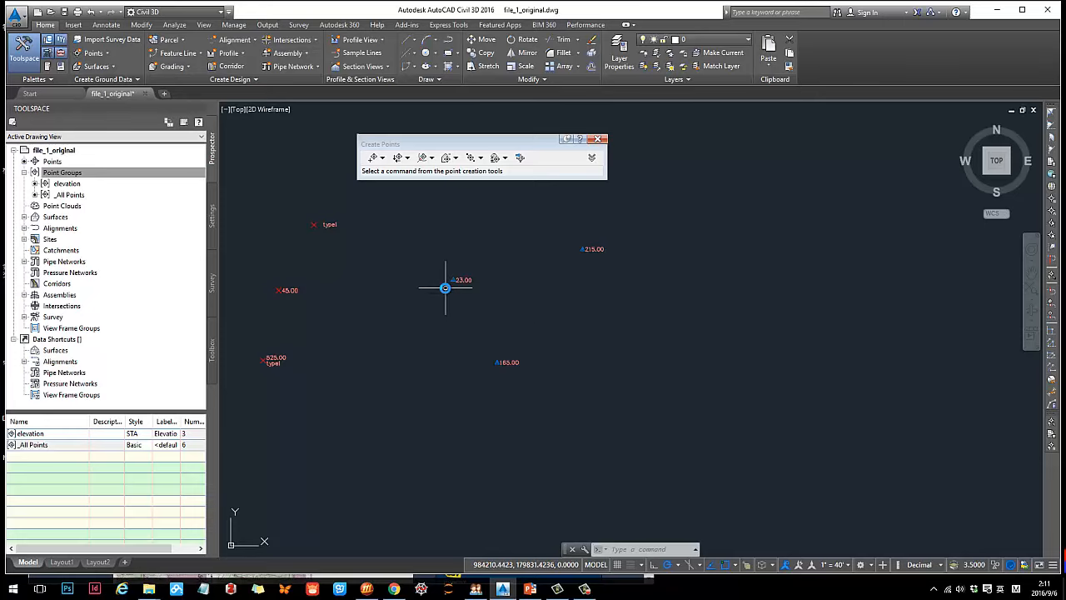
Step: Glance at the alignment styles and labels slide in PowerPoint, and examine the Access Road alignment across the contour surface in Civil 3D
key(alt+Tab)
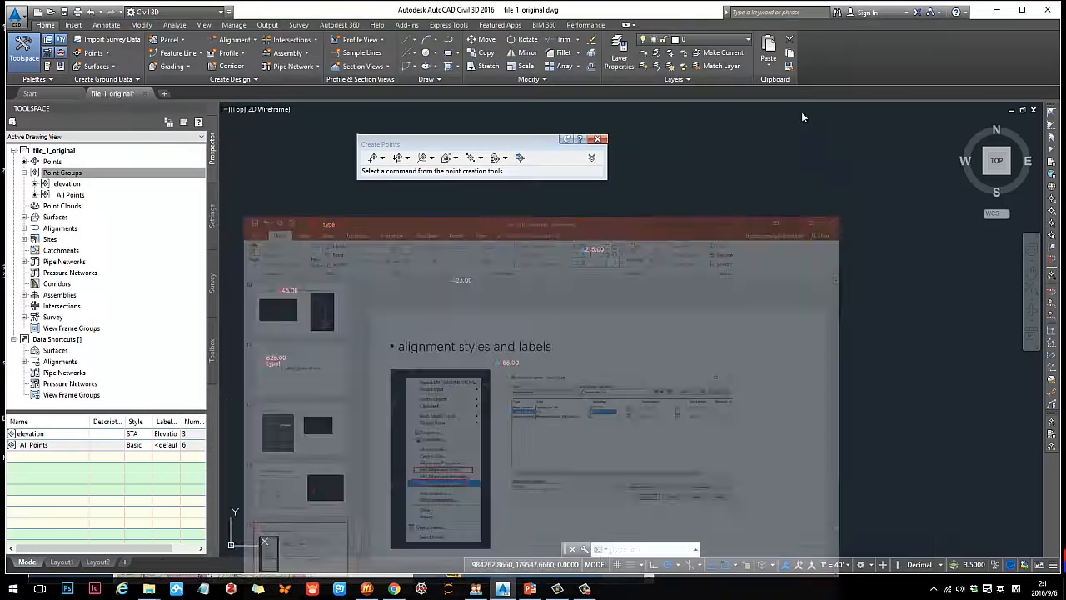
click(866, 27)
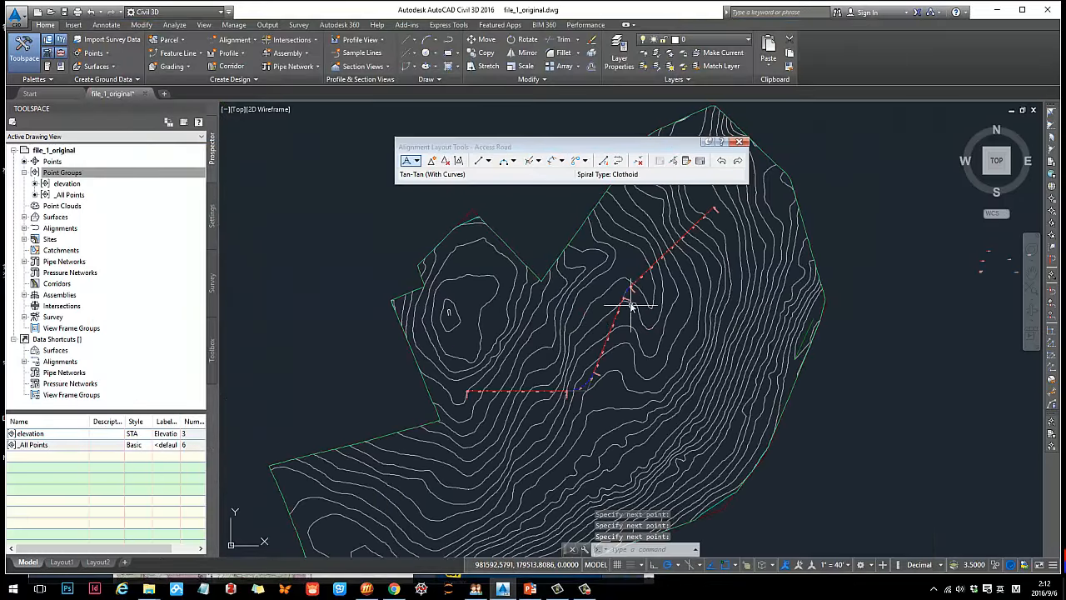
middle_drag(631, 306, 550, 325)
scroll(597, 250, up, 3)
scroll(604, 307, down, 3)
middle_drag(619, 325, 659, 300)
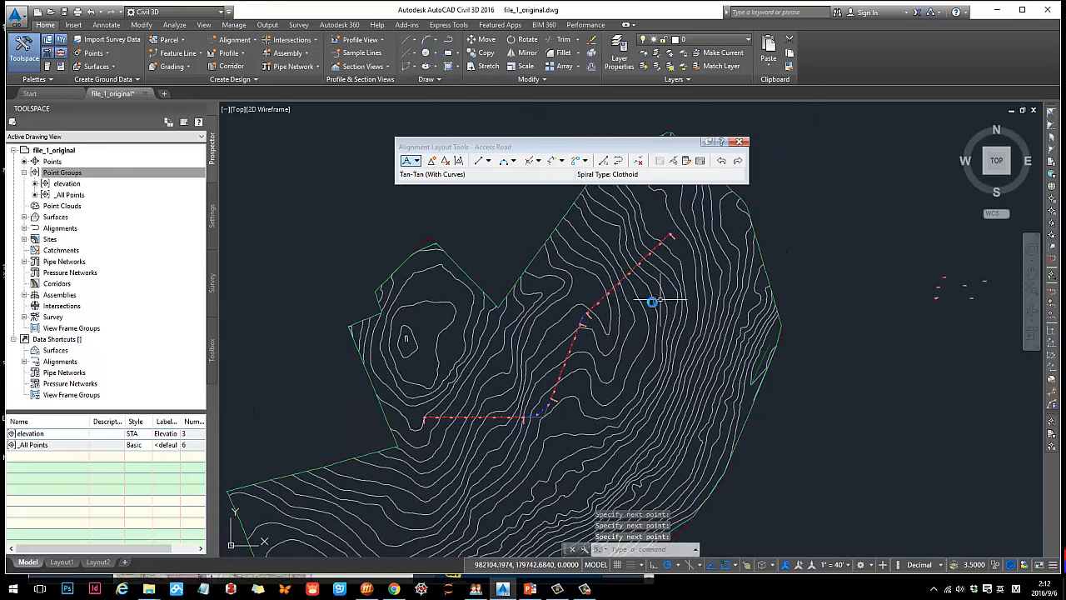
scroll(578, 305, up, 1)
scroll(544, 348, up, 2)
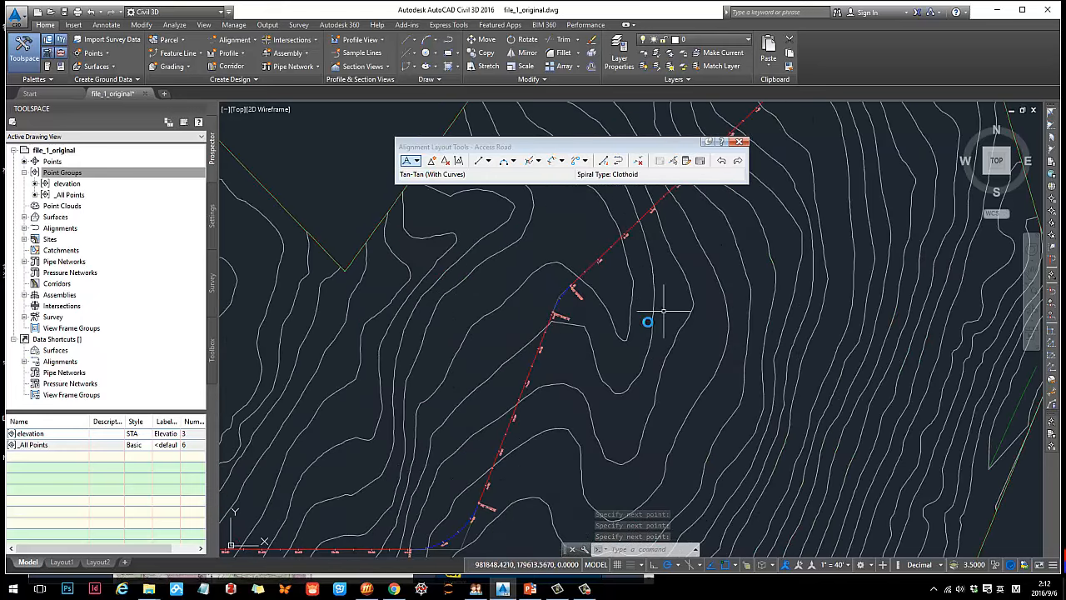
scroll(593, 284, down, 4)
scroll(591, 287, up, 3)
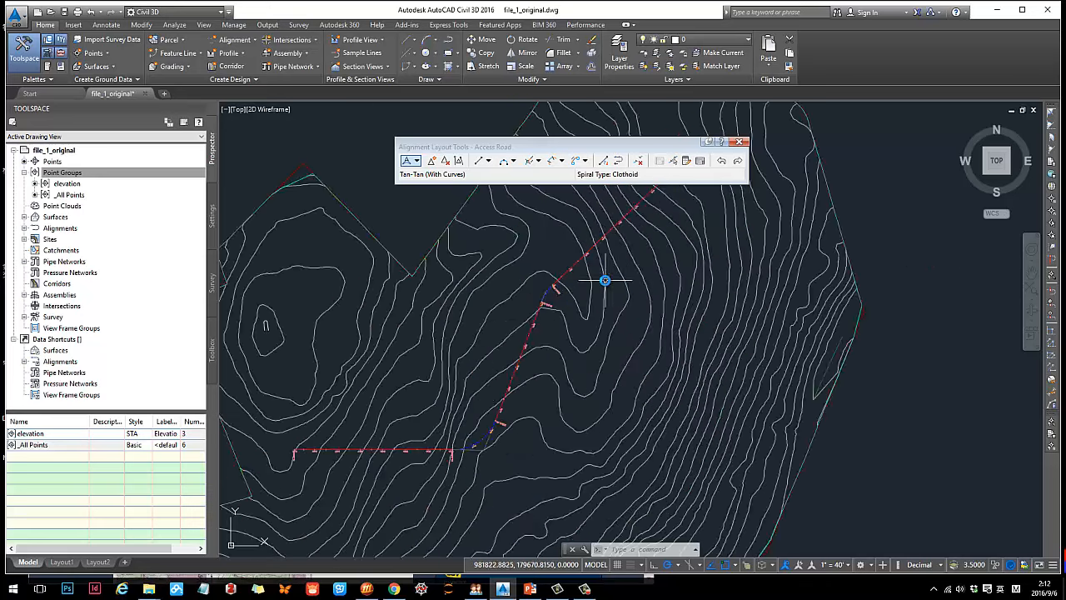
scroll(562, 288, up, 5)
scroll(497, 279, down, 2)
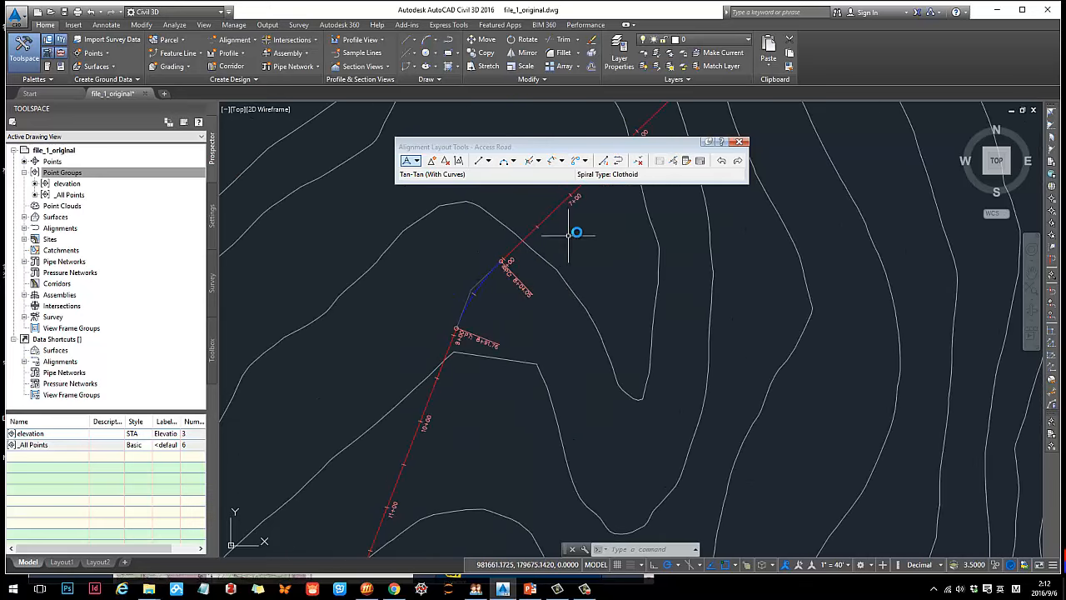
scroll(559, 281, down, 3)
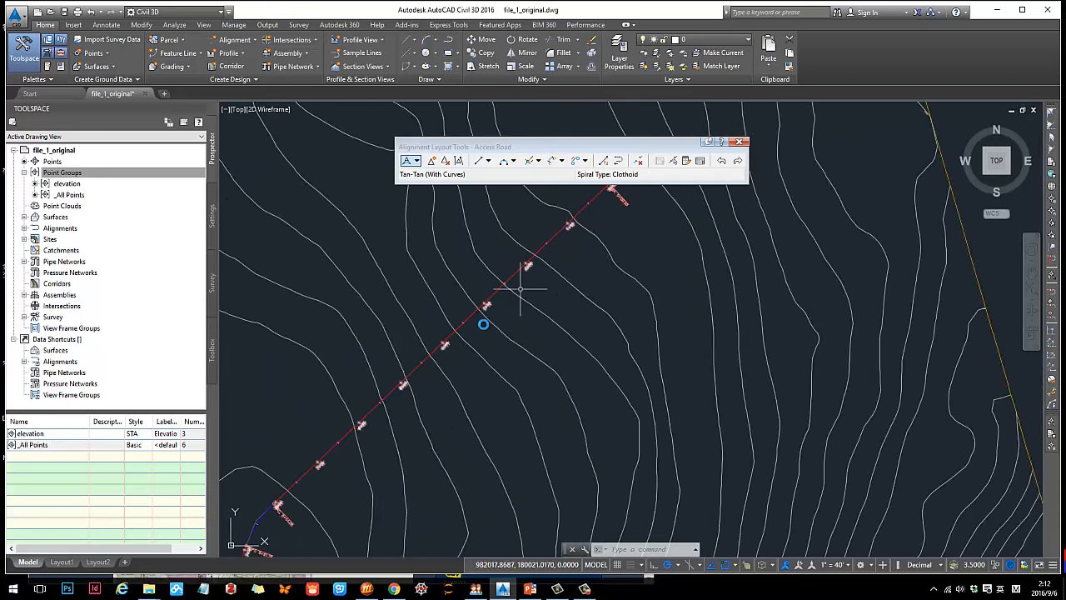
Step: Examine the Access Road alignment's upper curve with its PC and PT labels, and the station labels near the alignment's start
scroll(521, 289, up, 6)
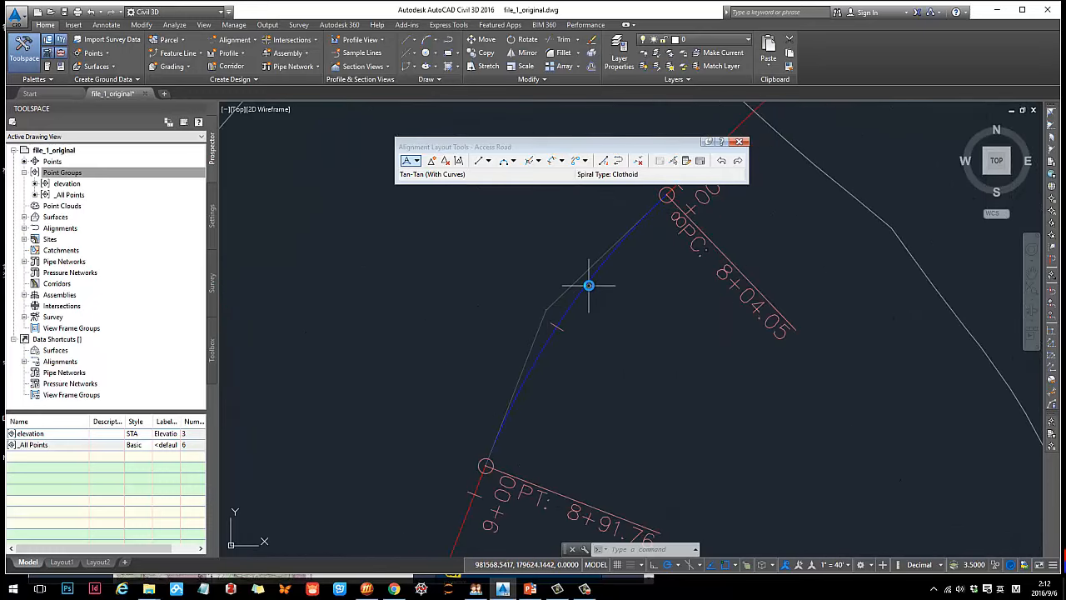
drag(562, 296, 548, 306)
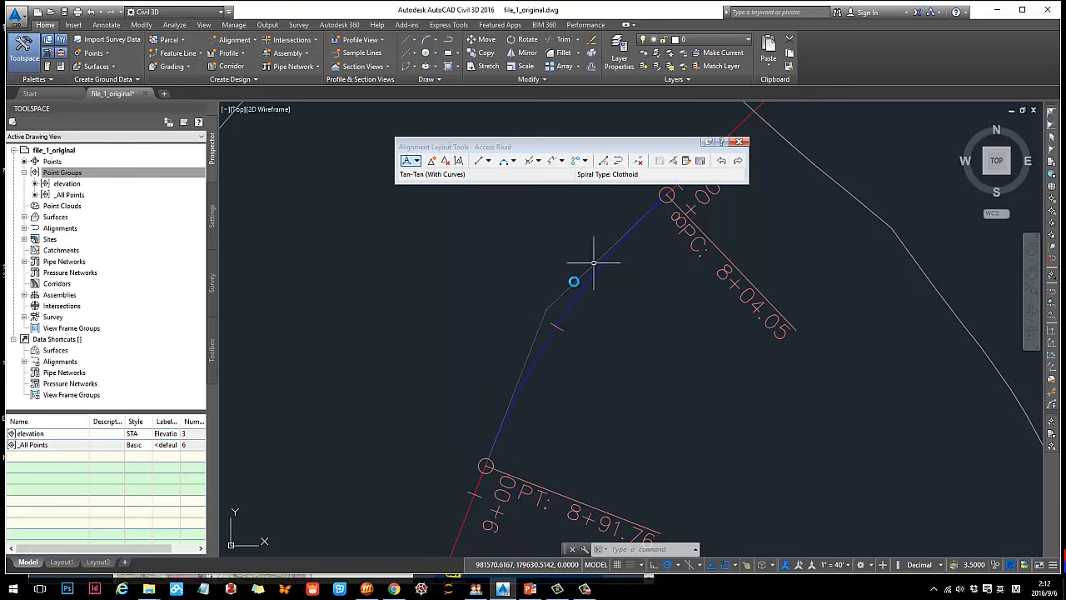
scroll(536, 321, down, 4)
middle_drag(593, 363, 574, 264)
scroll(540, 316, up, 2)
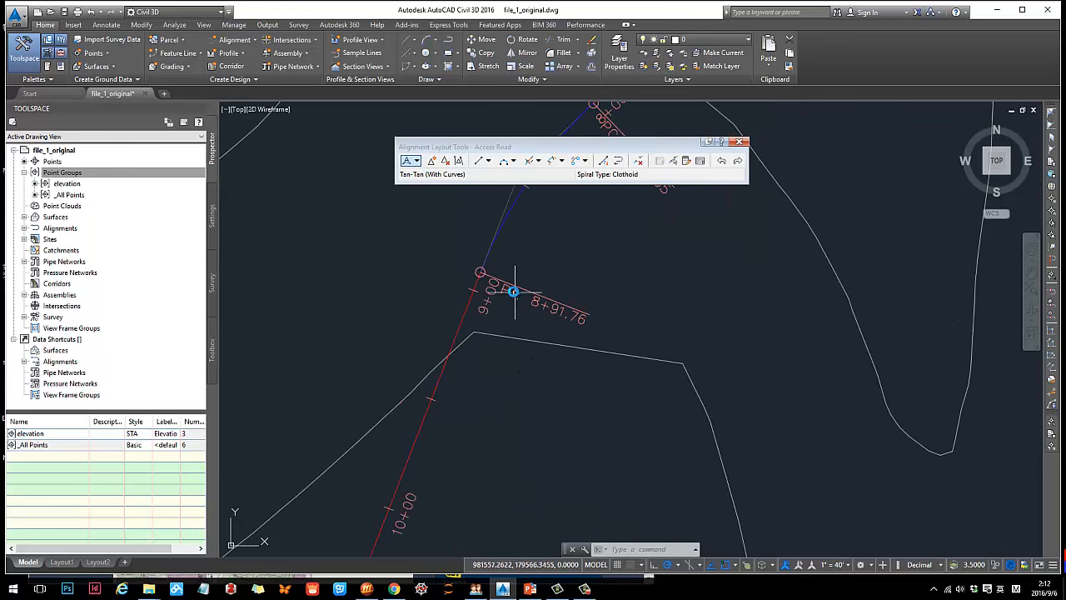
scroll(511, 293, down, 5)
scroll(568, 297, up, 2)
scroll(574, 275, up, 5)
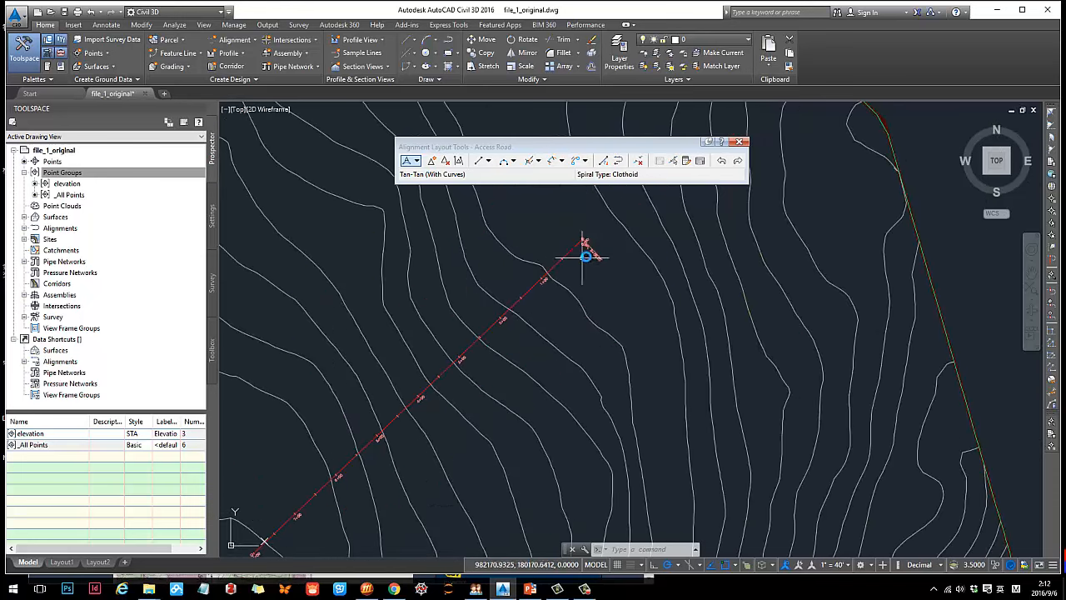
scroll(587, 275, down, 1)
scroll(587, 275, up, 5)
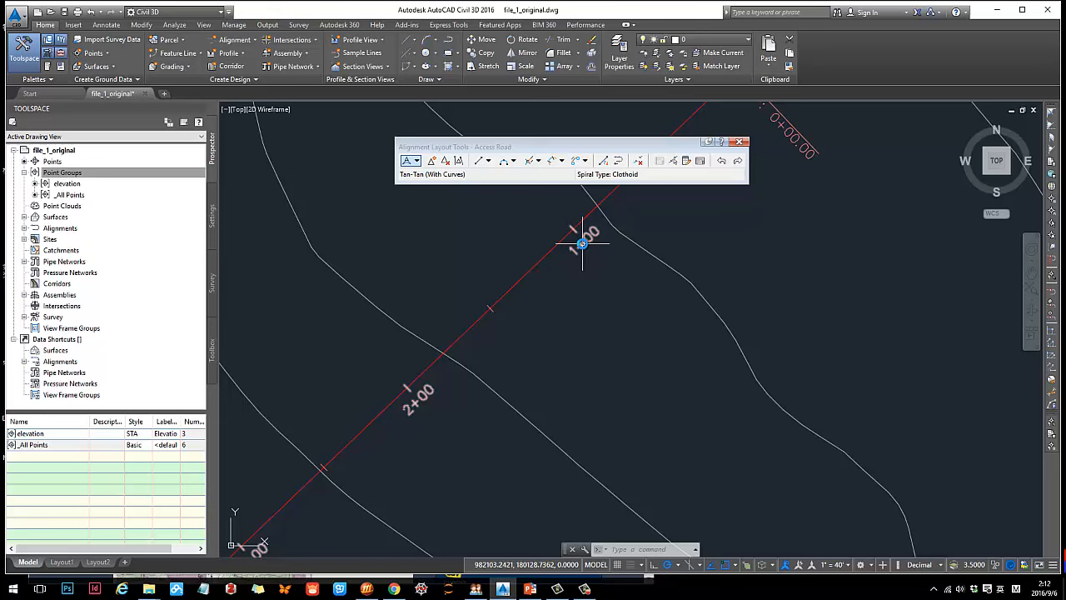
scroll(583, 243, down, 2)
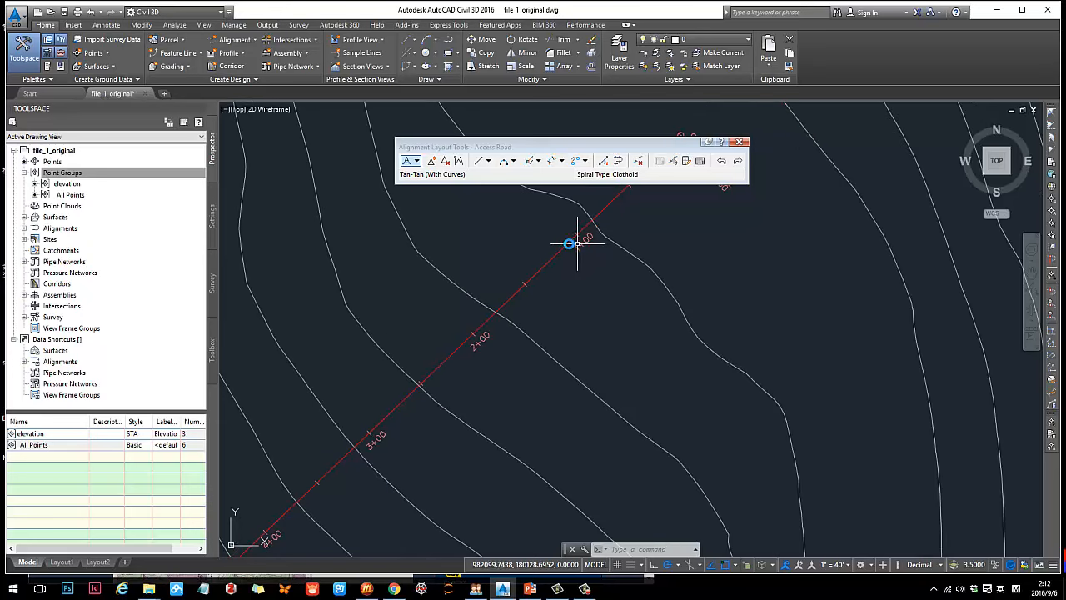
Step: Select the Access Road alignment and open its general information properties, keeping the alignment visible beside the dialog
click(567, 243)
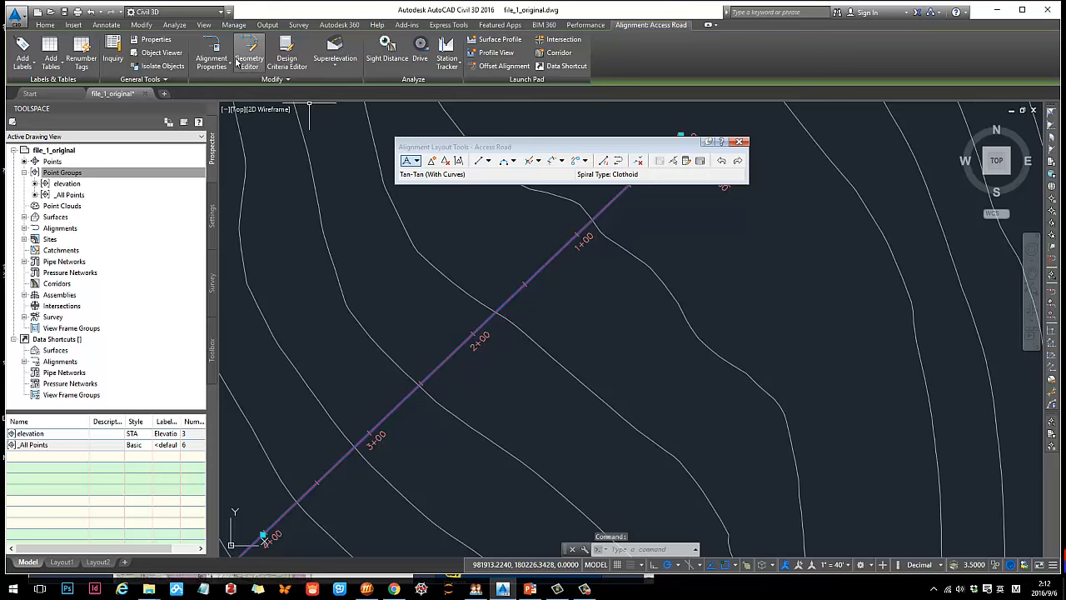
click(214, 49)
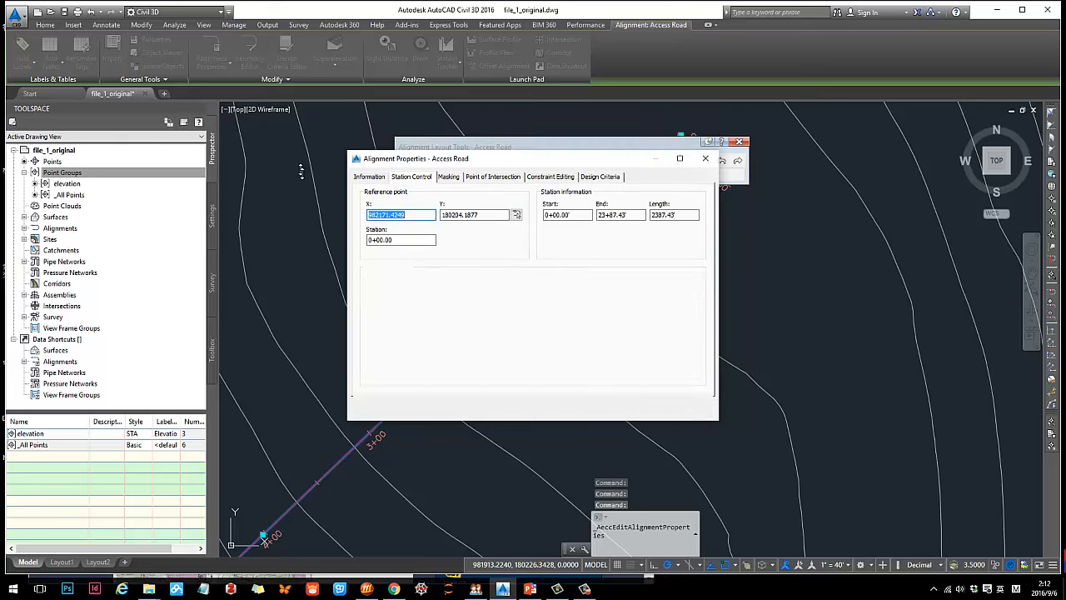
drag(453, 171, 165, 121)
click(81, 130)
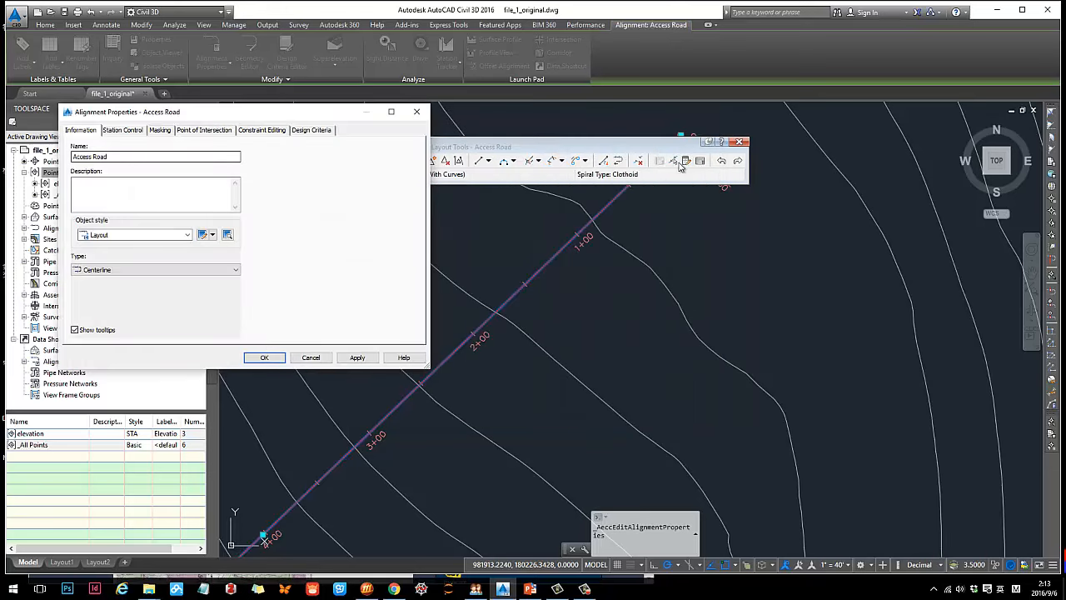
Step: Try the Proposed and Existing object styles on the Access Road alignment, applying each in turn
click(169, 236)
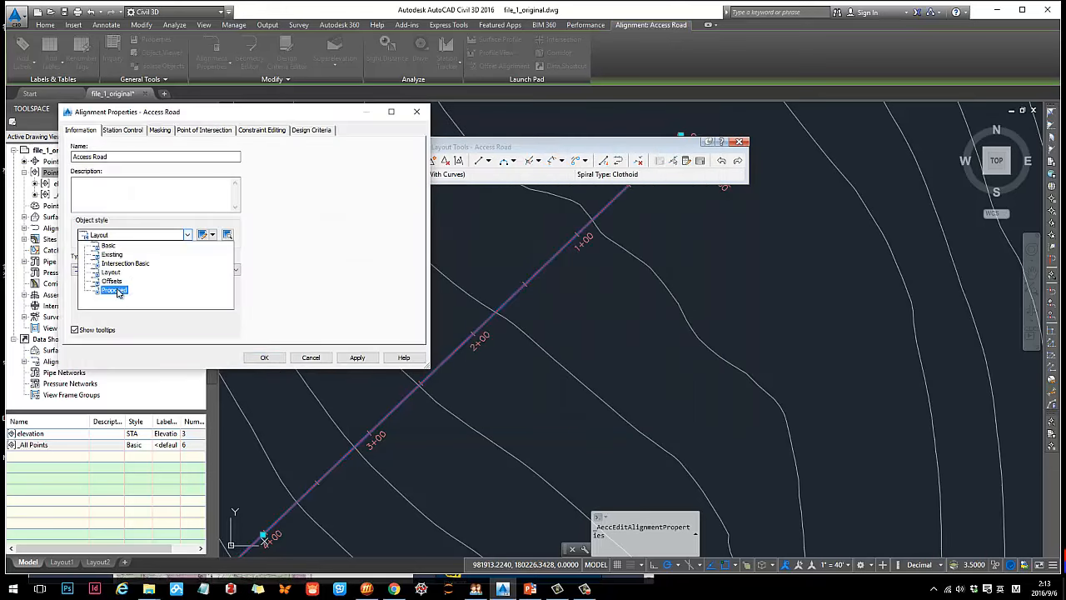
click(116, 291)
click(356, 358)
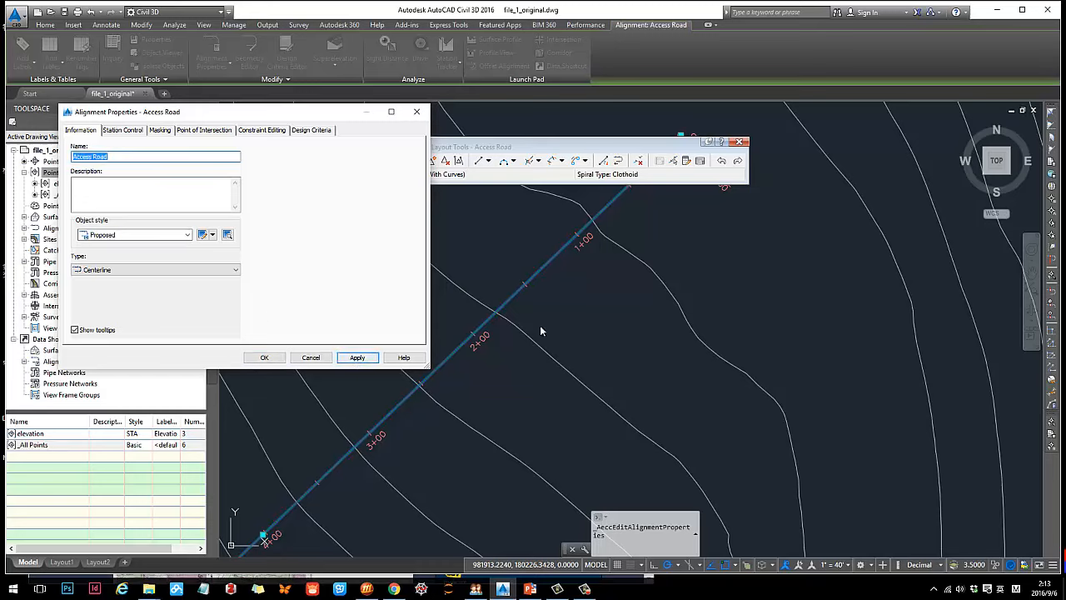
click(187, 237)
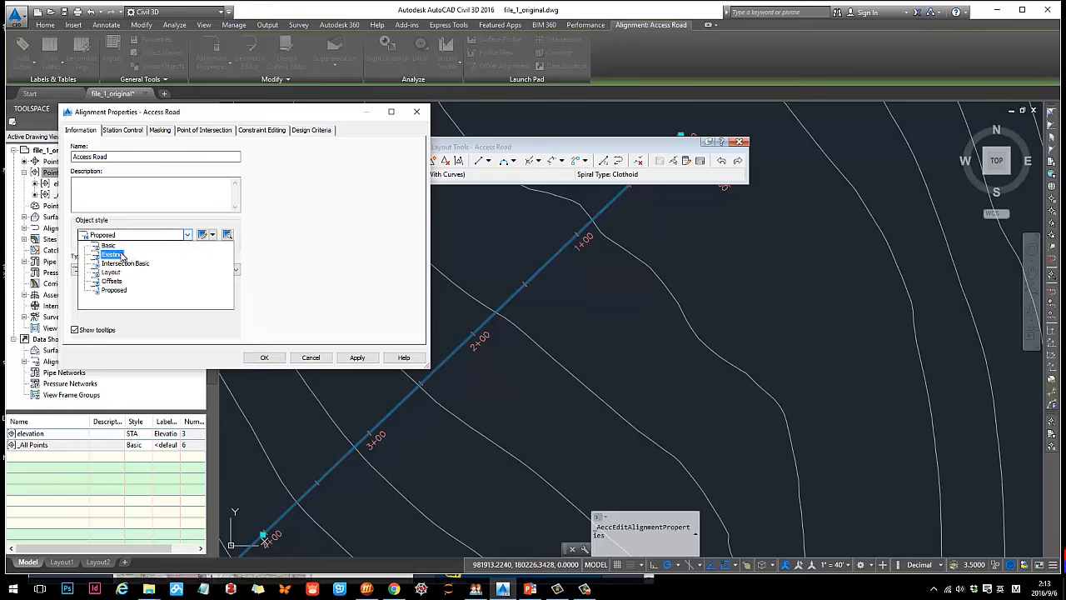
click(121, 290)
click(356, 359)
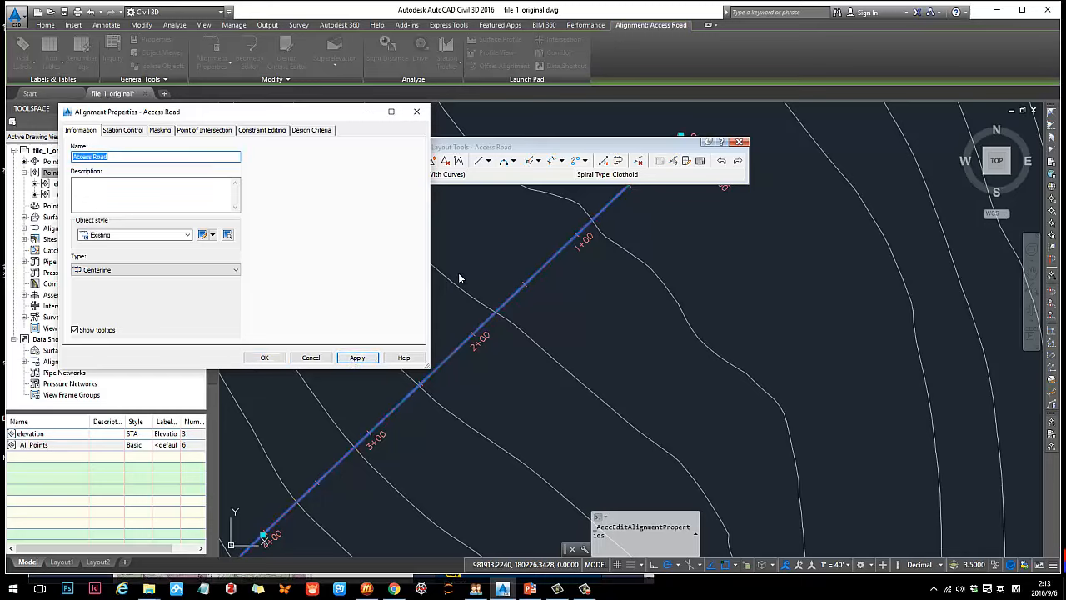
Step: Apply the Basic object style to the Access Road alignment and accept the alignment properties
click(189, 238)
click(111, 248)
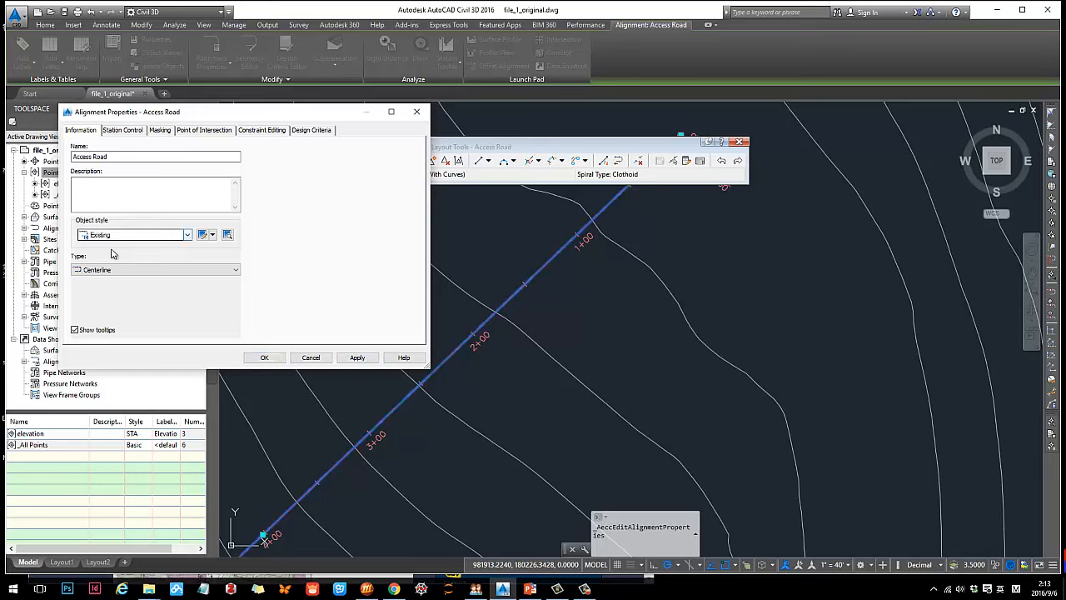
click(345, 356)
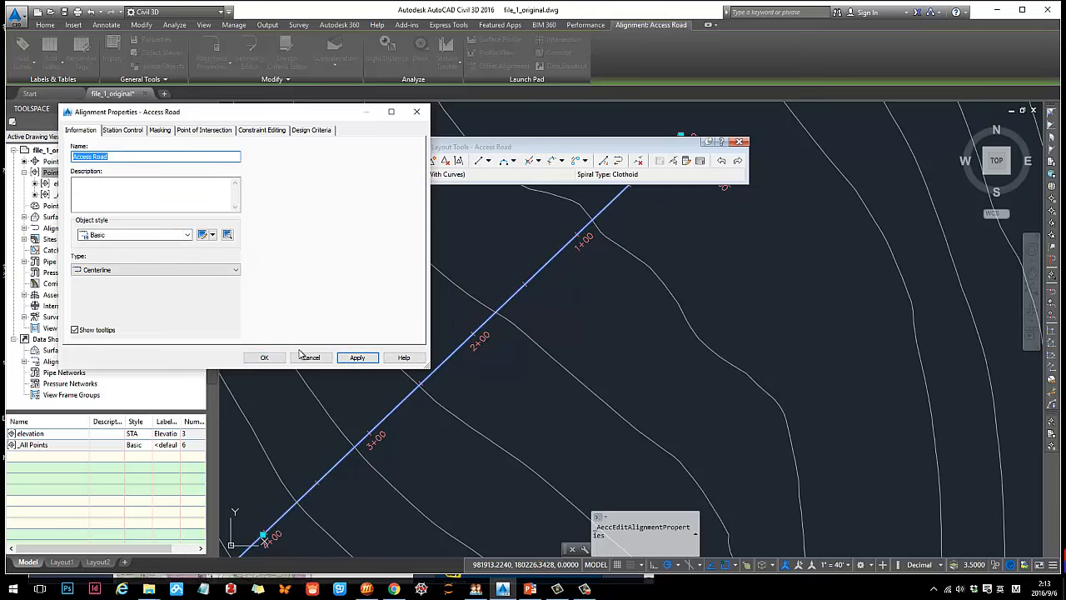
click(269, 358)
Step: Open the alignment label settings for Access Road and place the dialog clear of the alignment
scroll(475, 350, down, 4)
middle_drag(489, 380, 570, 289)
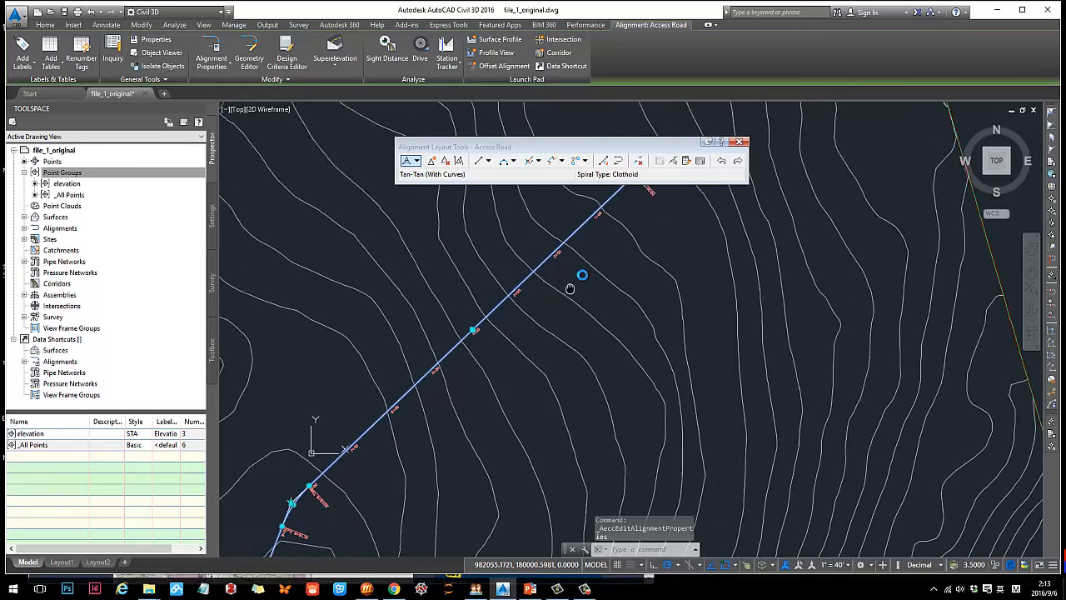
scroll(533, 292, up, 2)
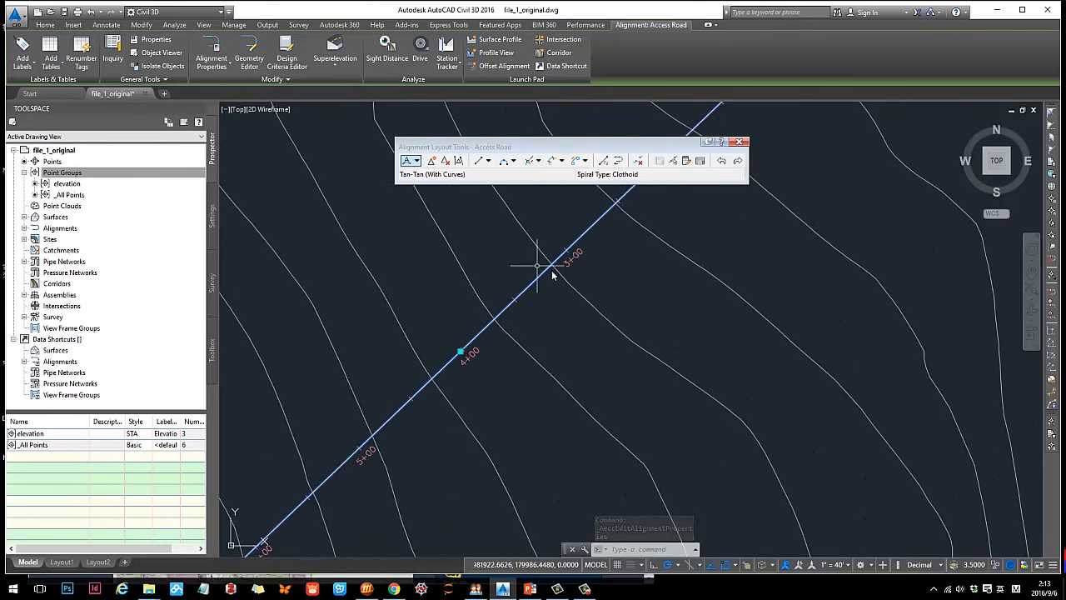
scroll(532, 249, up, 4)
scroll(516, 275, down, 6)
middle_drag(562, 280, 477, 275)
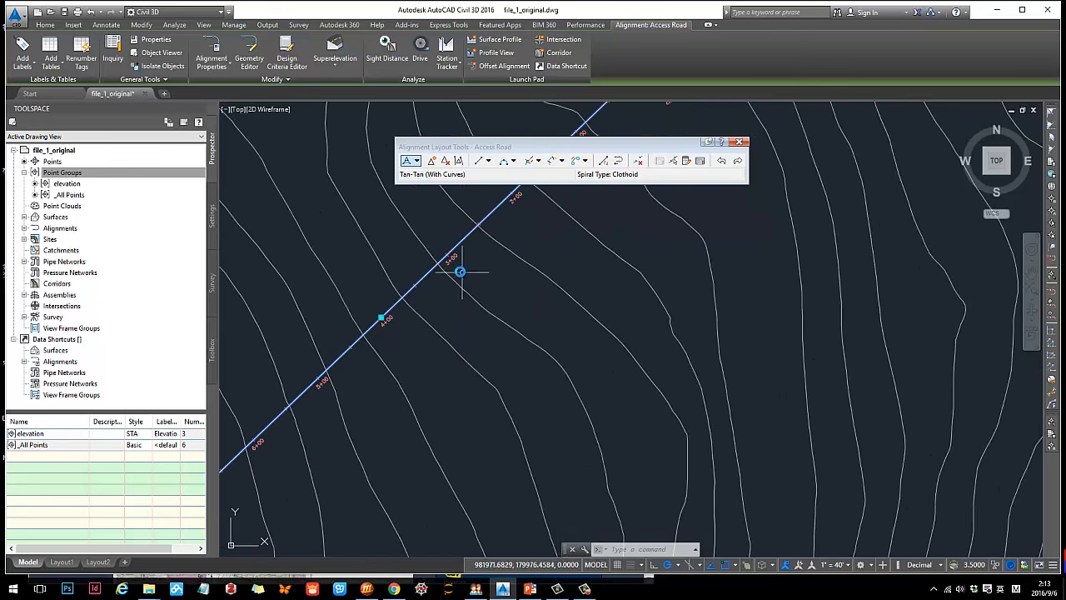
click(450, 261)
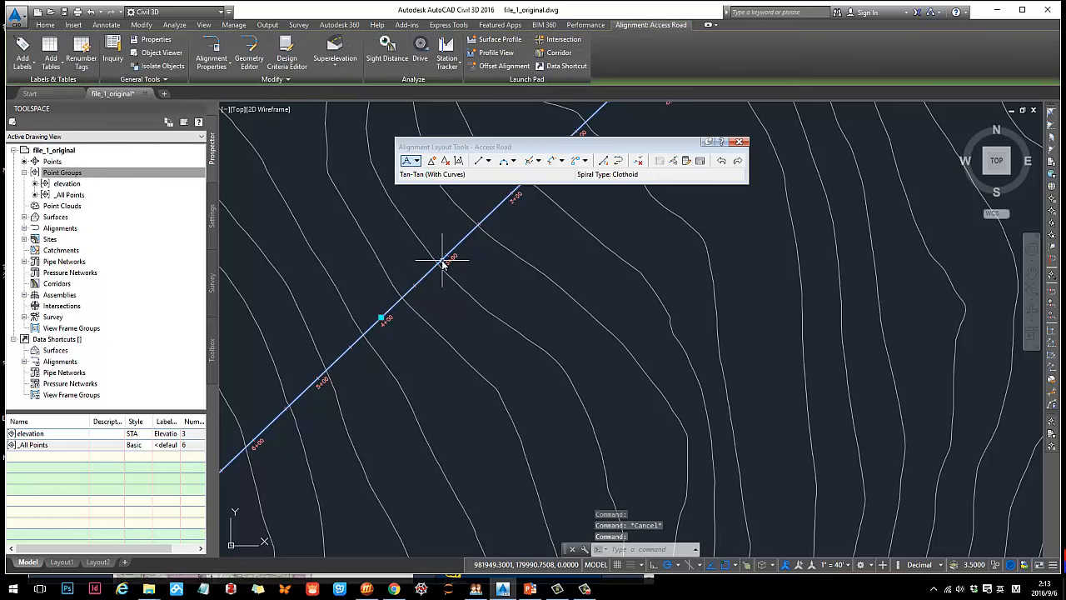
right_click(443, 264)
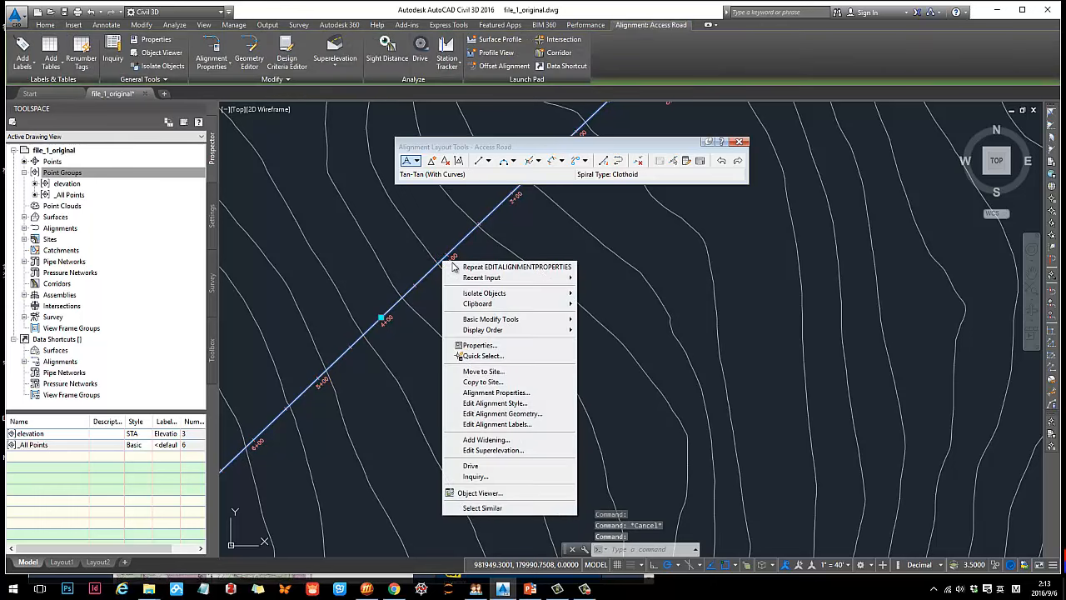
click(504, 425)
drag(483, 107, 747, 242)
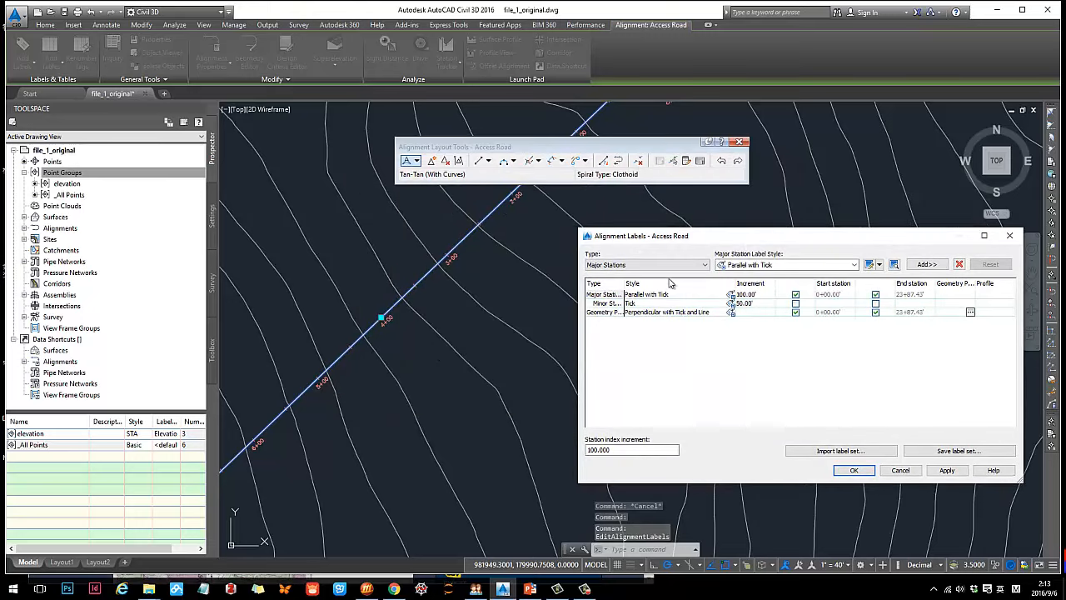
Step: Set the major station label increment of the Access Road alignment to 300 and apply it
click(603, 294)
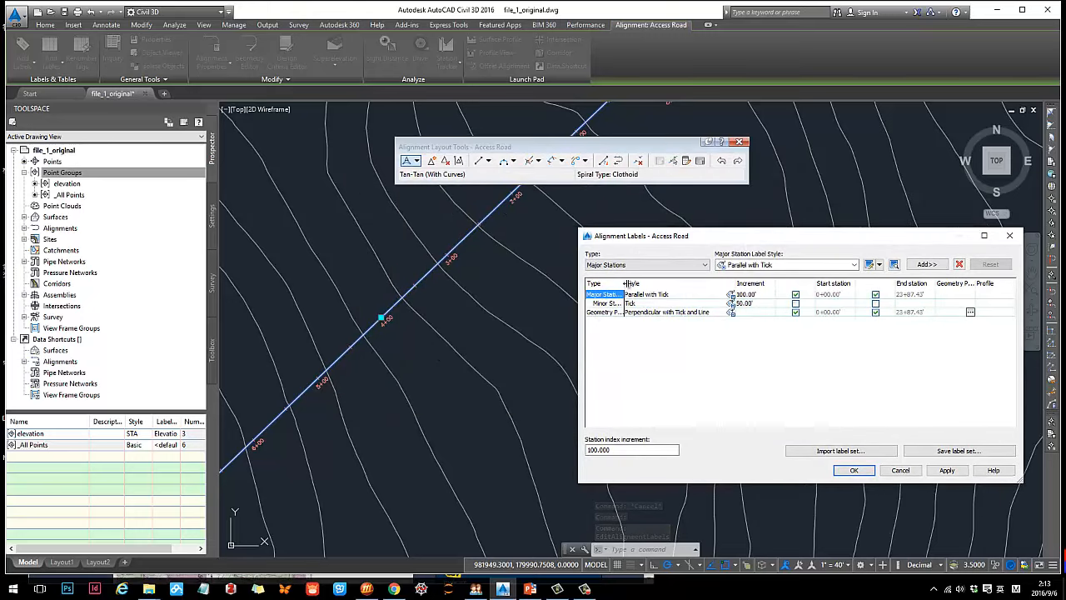
drag(623, 283, 662, 284)
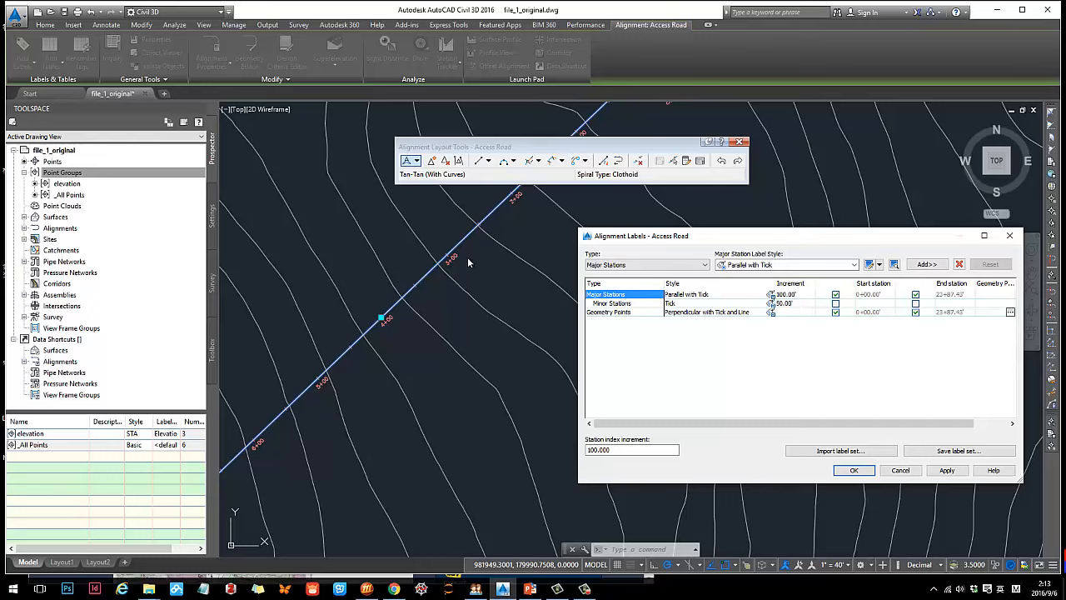
click(791, 294)
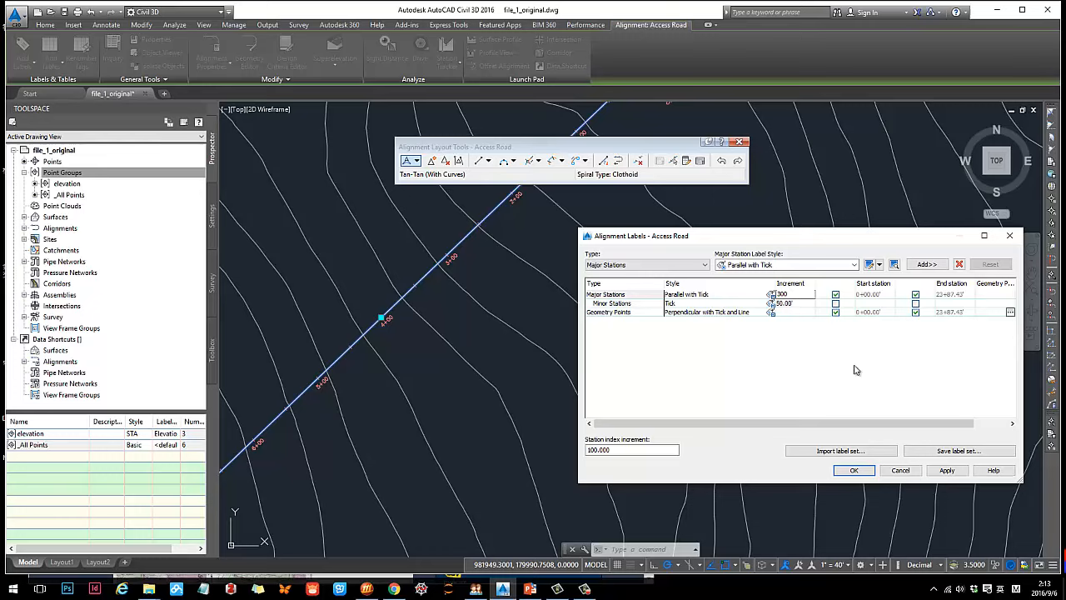
click(946, 471)
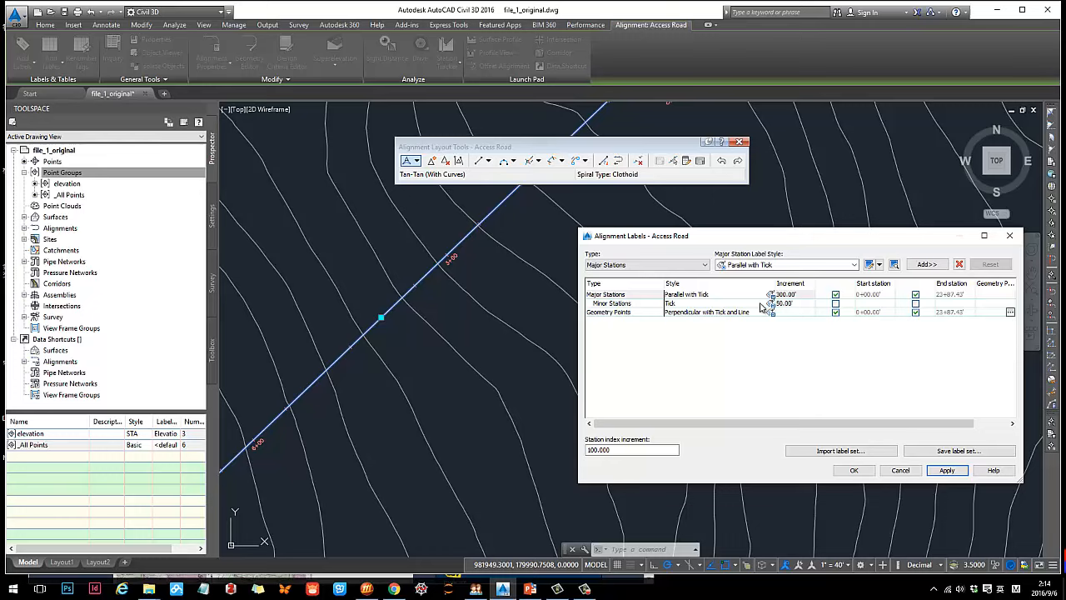
Step: Set the minor station label increment to 100 and apply it
click(784, 304)
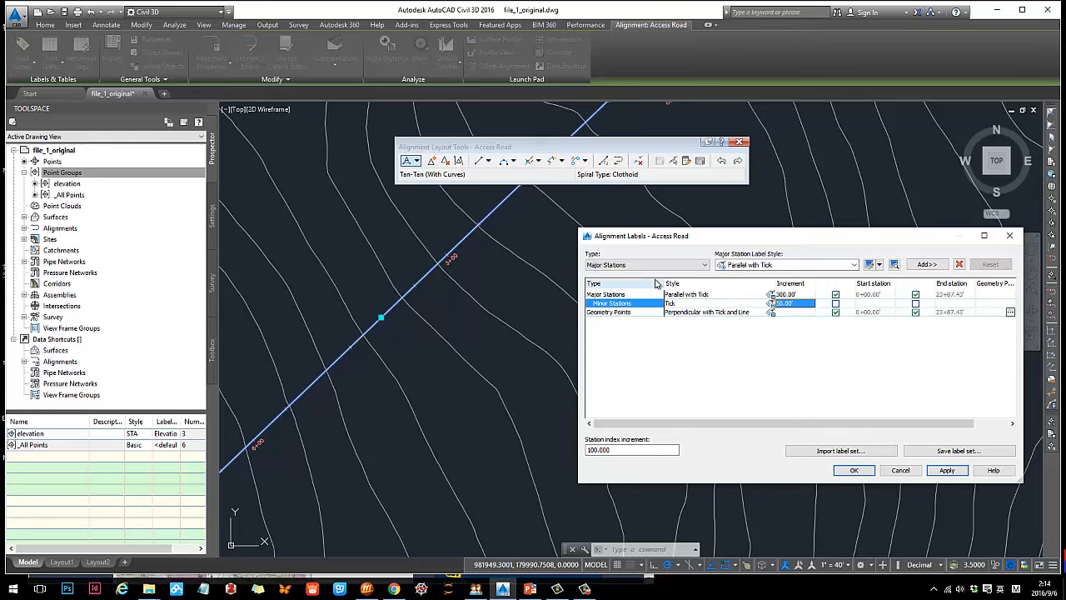
click(796, 302)
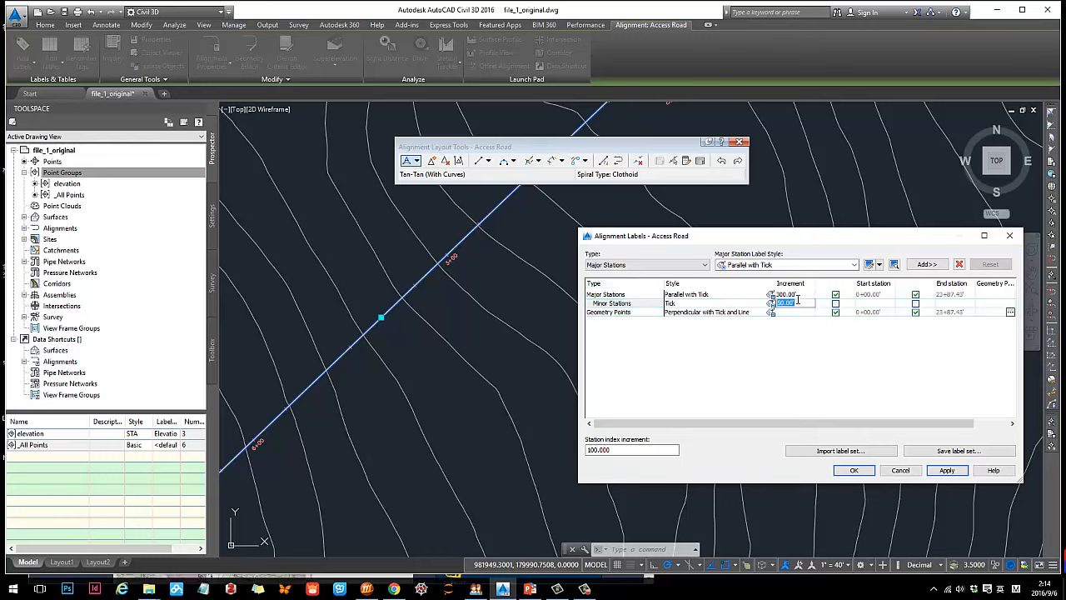
key(Return)
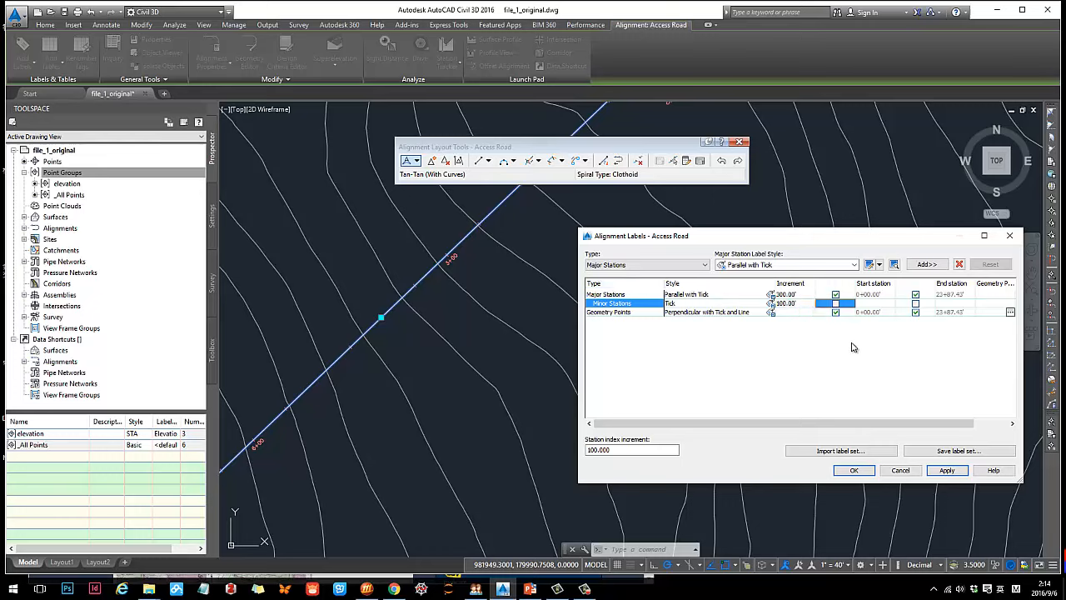
click(942, 471)
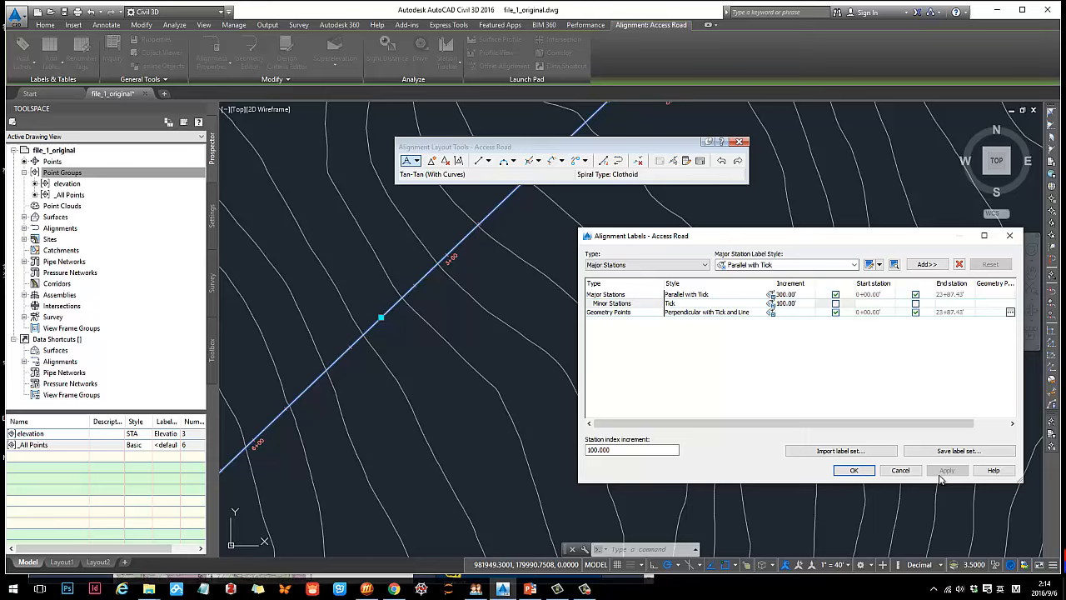
Step: Check the available major station label styles, keep Parallel with Tick, and accept the alignment label settings
click(752, 267)
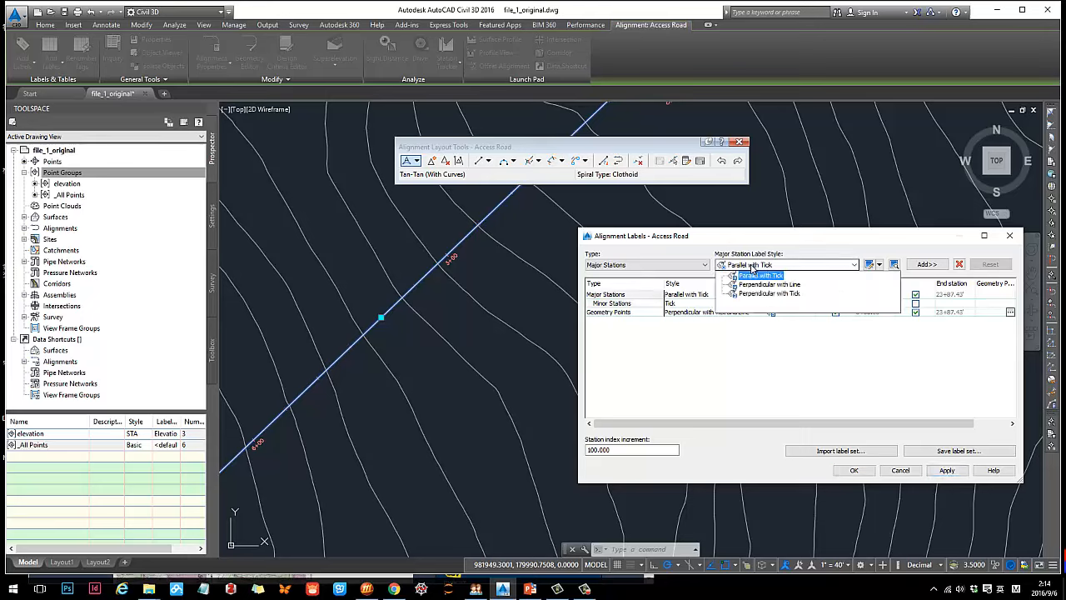
click(752, 268)
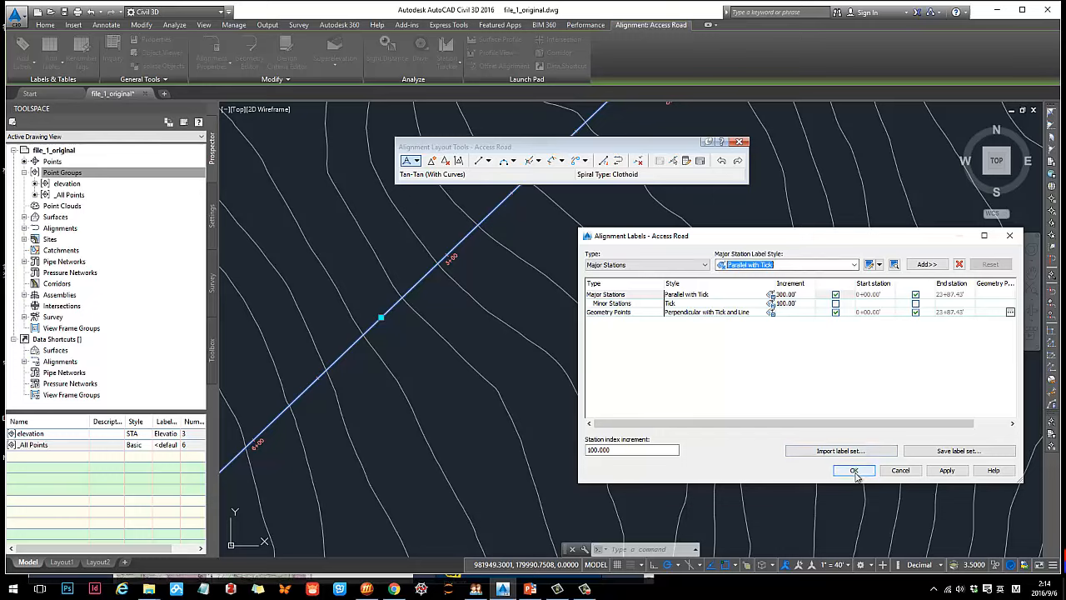
click(620, 313)
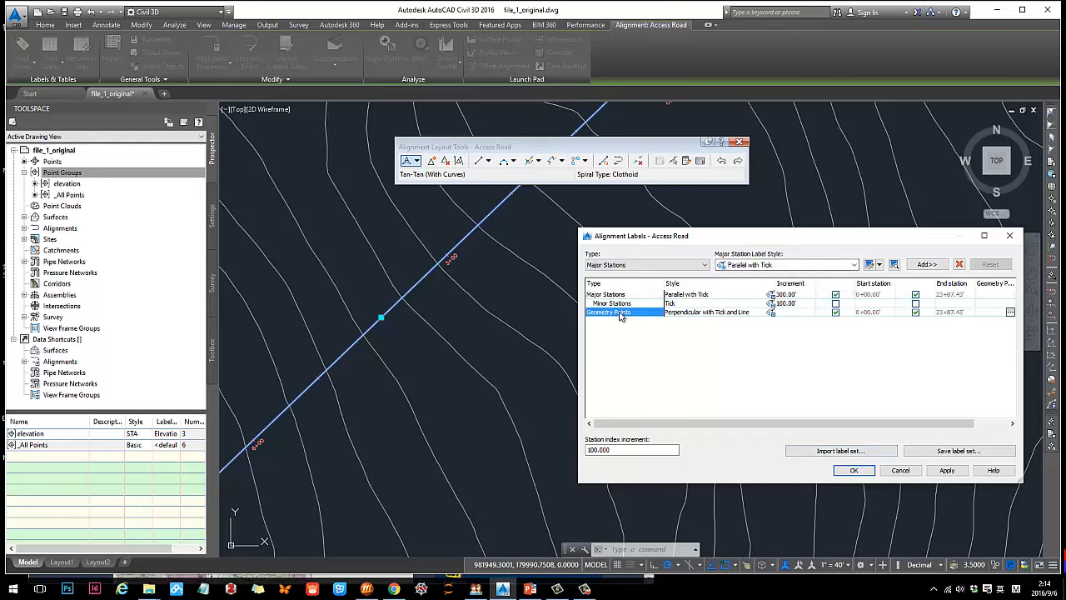
click(853, 471)
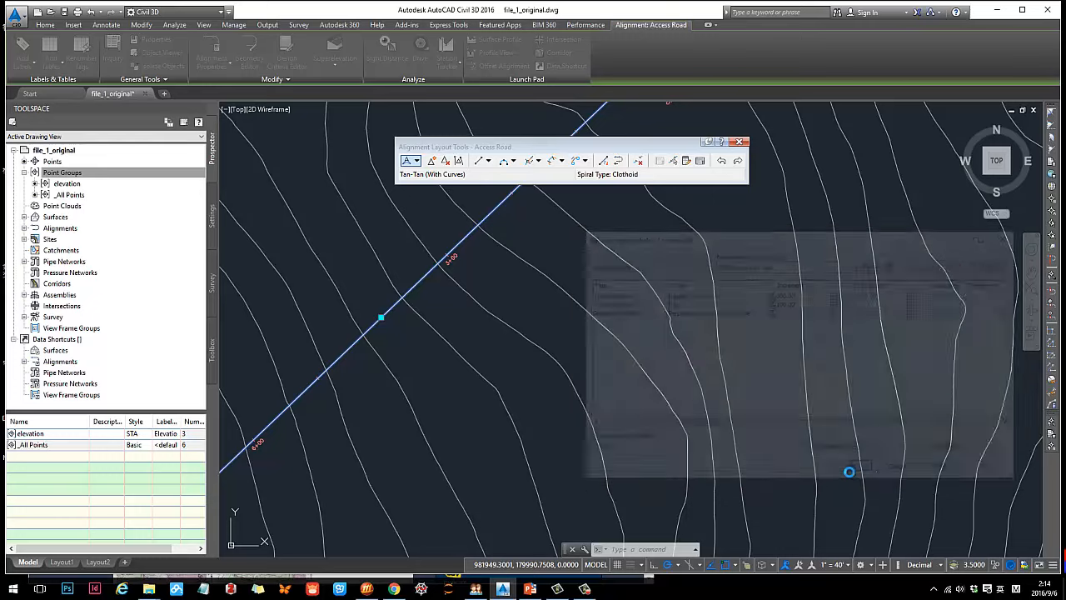
Step: Select the geometry point labels at the alignment's curve and reopen the Access Road label settings
scroll(633, 331, down, 3)
scroll(576, 269, up, 5)
scroll(549, 280, up, 4)
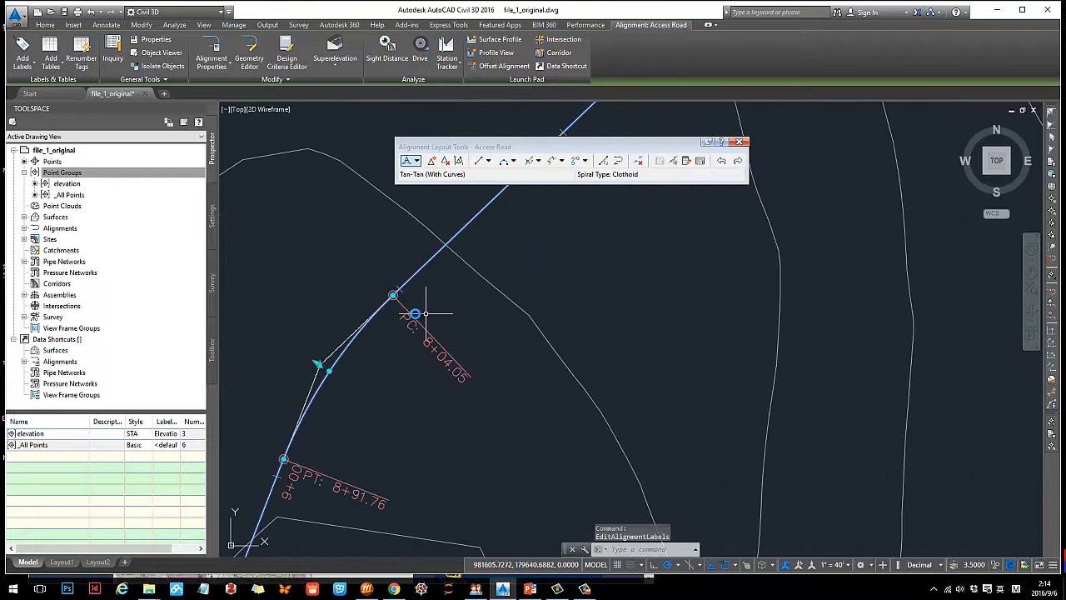
click(428, 341)
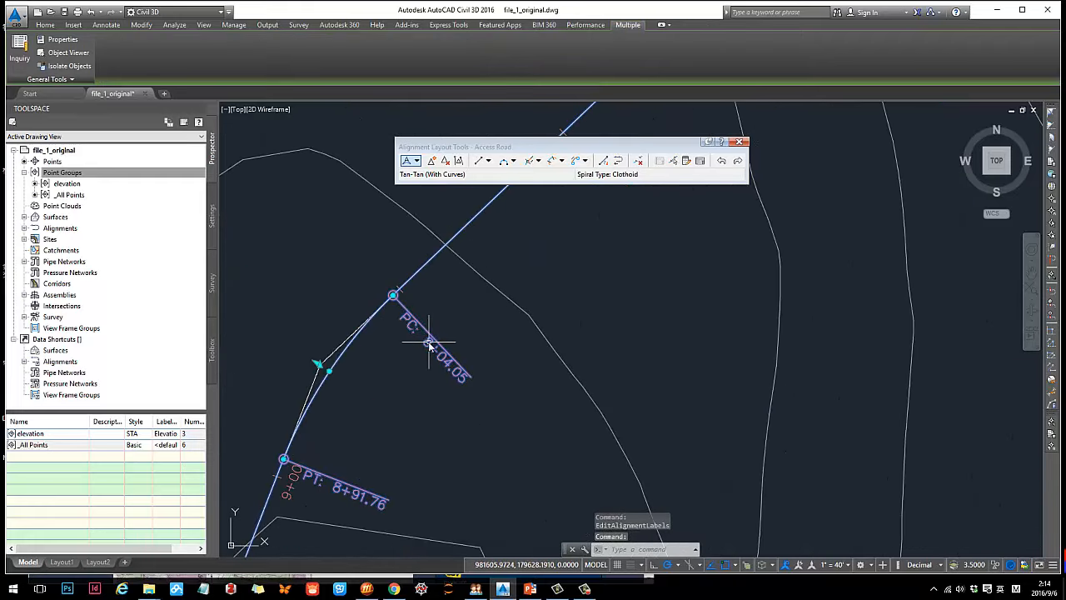
right_click(428, 345)
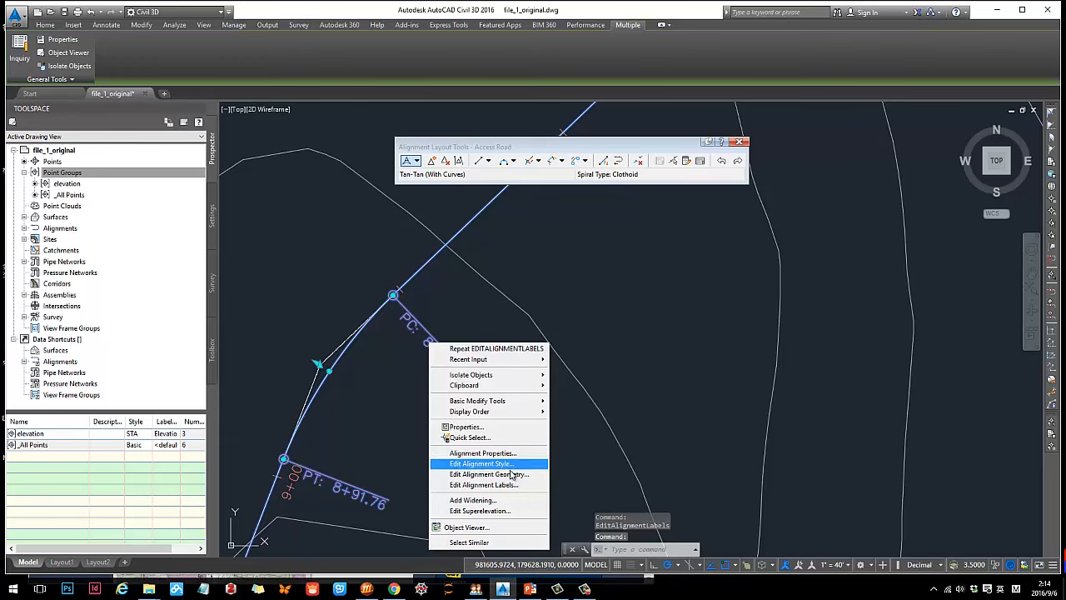
click(487, 484)
Step: Open the geometry points' Perpendicular with Tick and Line label style, examine its text layout properties, and cancel the edit
click(729, 313)
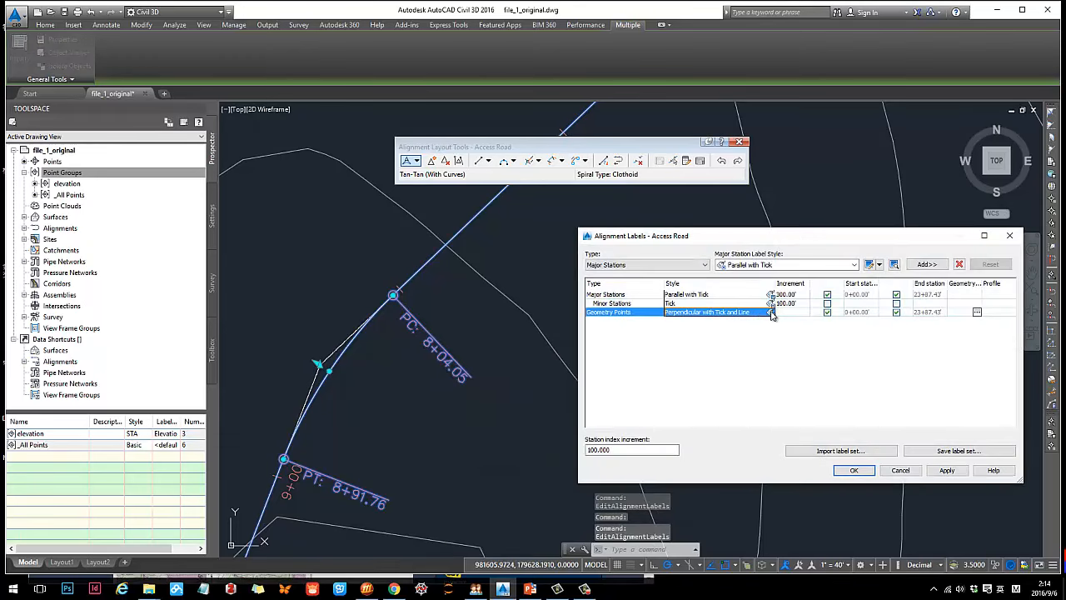
click(771, 312)
click(430, 232)
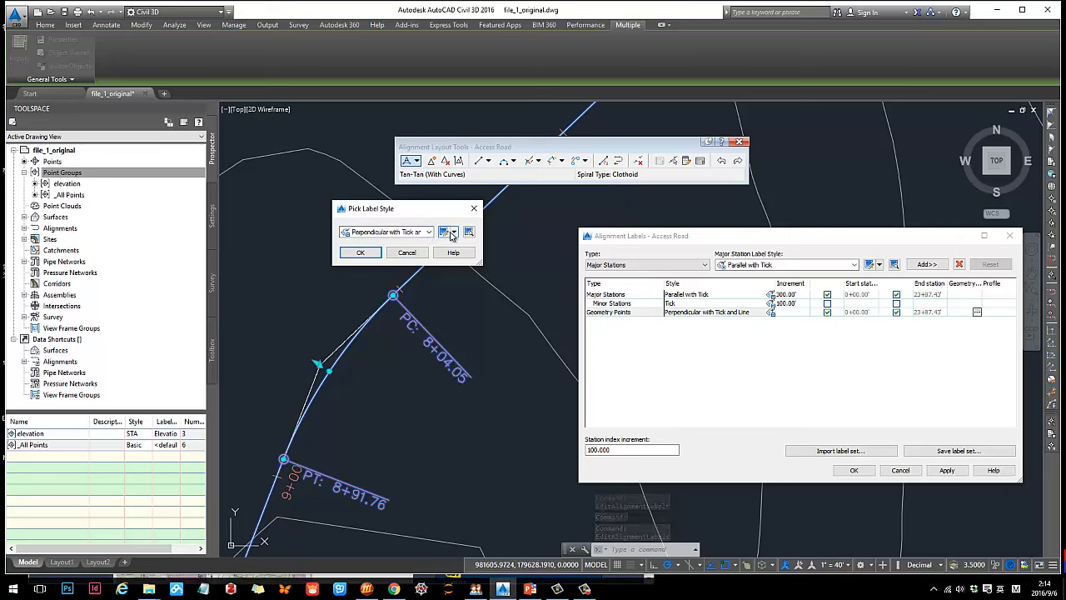
click(448, 231)
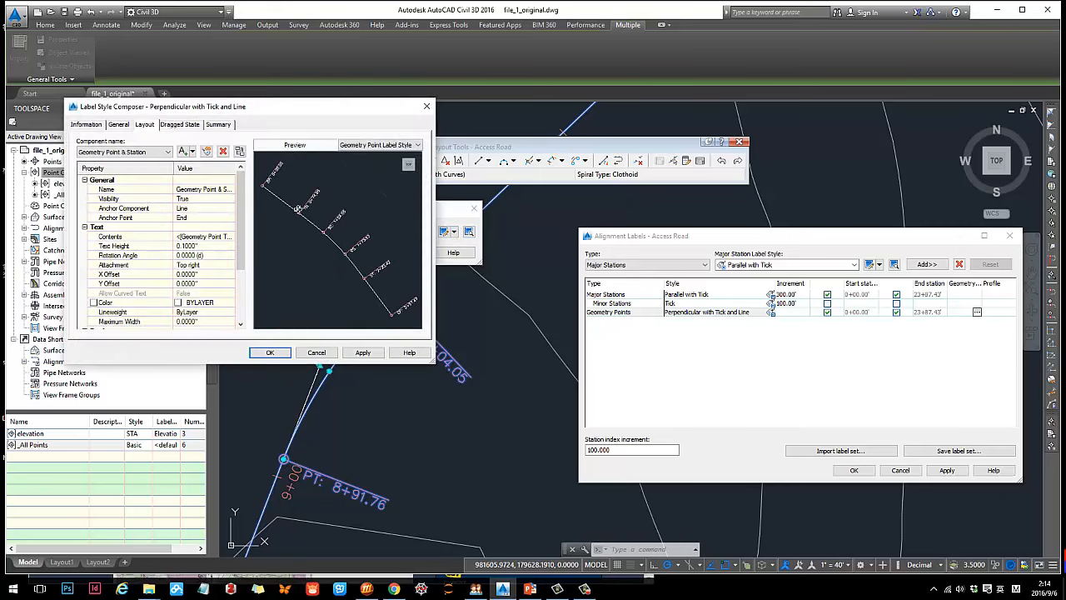
click(193, 246)
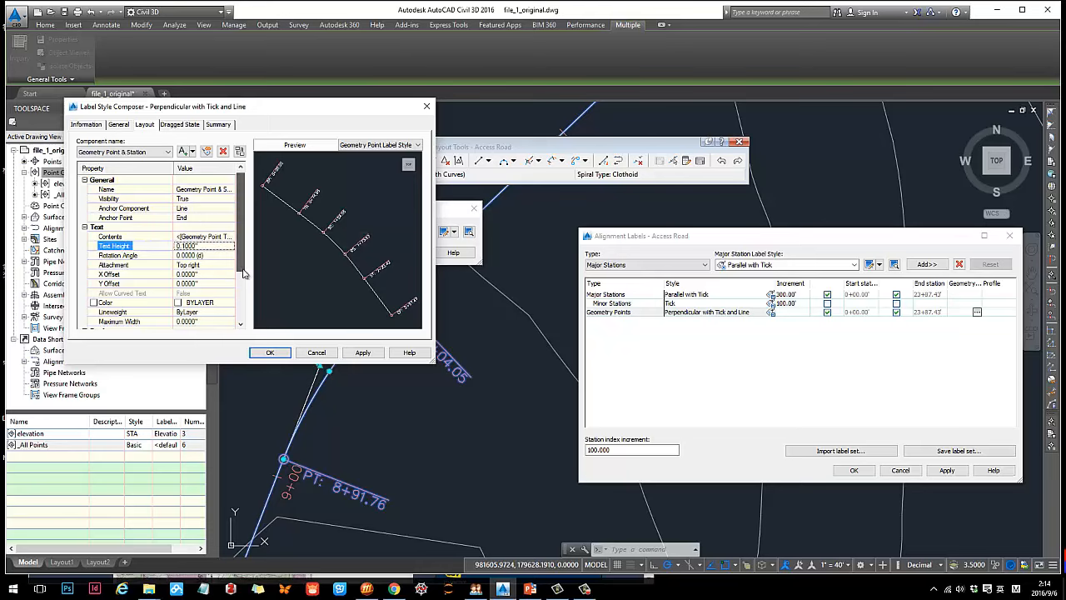
scroll(204, 266, down, 2)
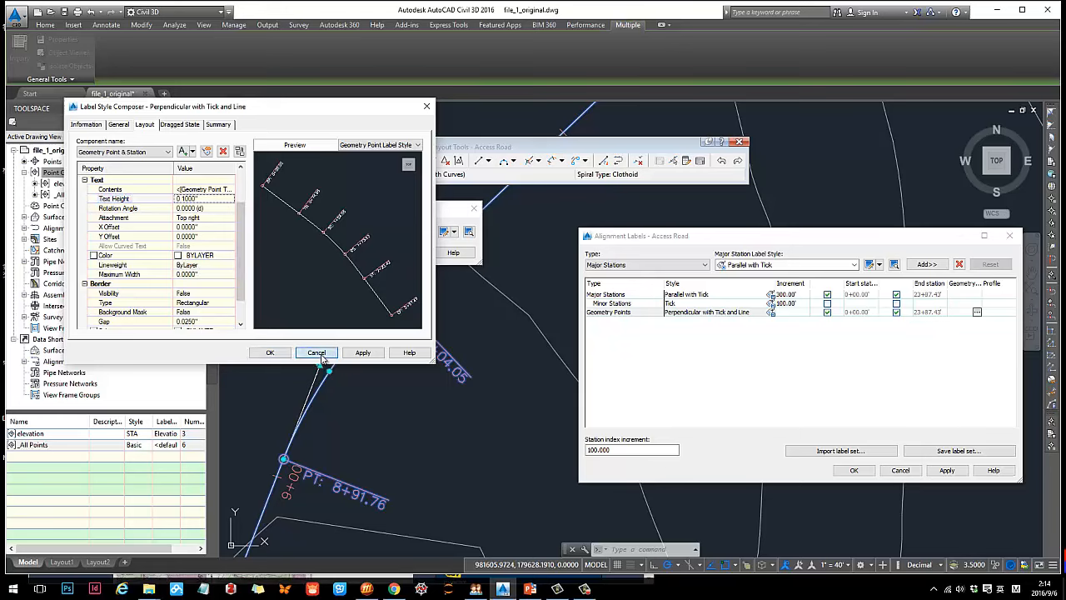
click(317, 352)
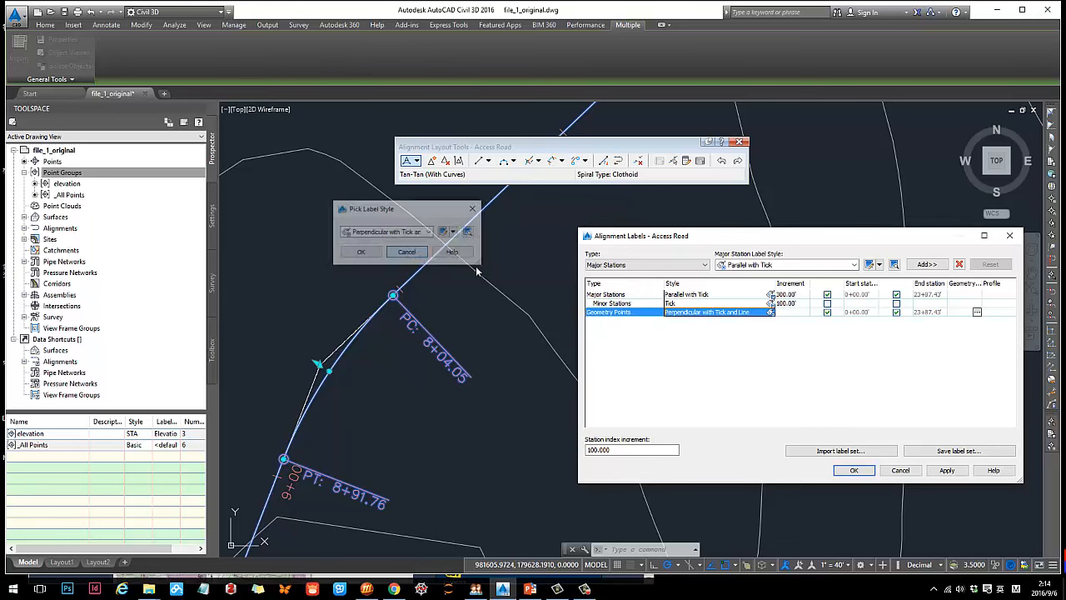
Step: Switch to the PowerPoint tutorial, read the slide on profile styles and labels, and return to Civil 3D
key(alt+Tab)
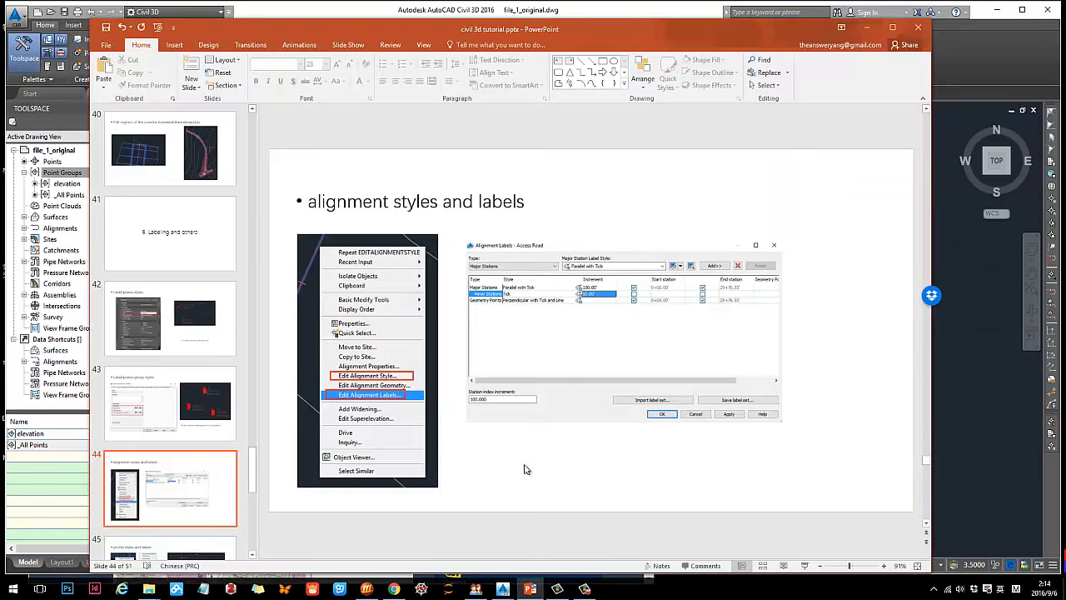
scroll(524, 469, down, 1)
click(867, 29)
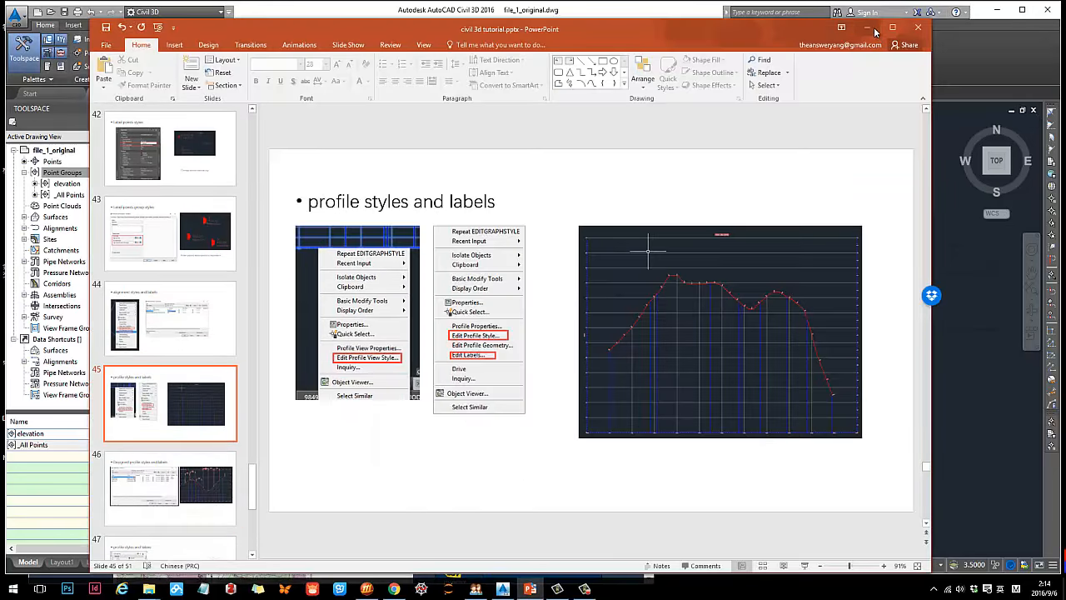
Step: Close the Access Road alignment layout tools and clear the alignment selection
scroll(491, 290, down, 3)
middle_drag(548, 292, 469, 316)
scroll(432, 284, up, 2)
mouse_move(432, 284)
middle_down()
mouse_move(459, 255)
mouse_move(500, 276)
middle_up()
click(499, 275)
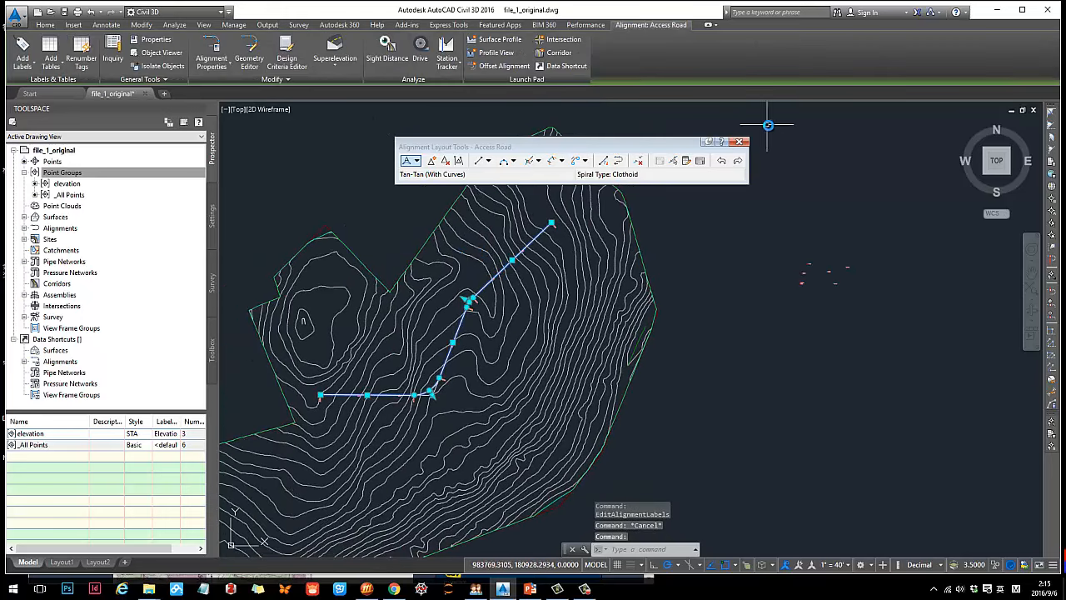
click(739, 142)
Step: Create a surface profile of Access Road from Aerial Mapping (1) and place its profile view in the empty area beside the surface
click(242, 53)
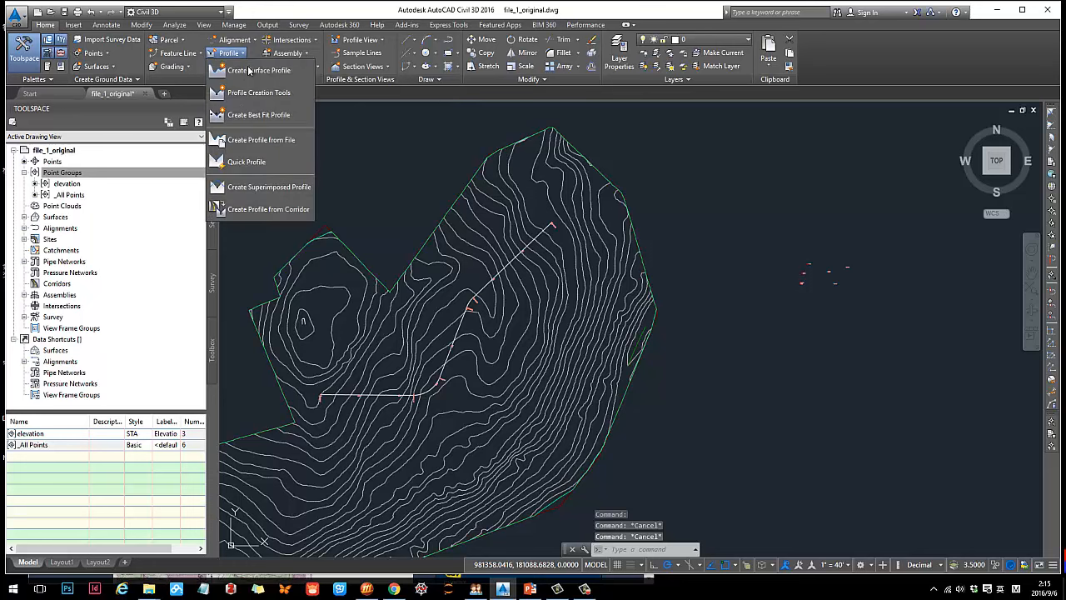
click(250, 98)
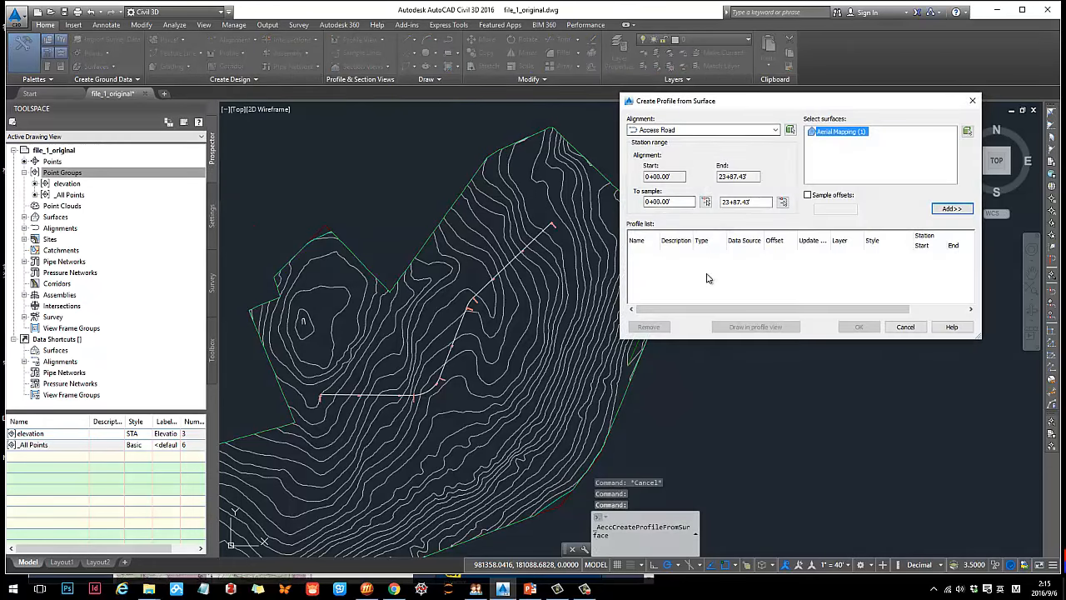
click(947, 210)
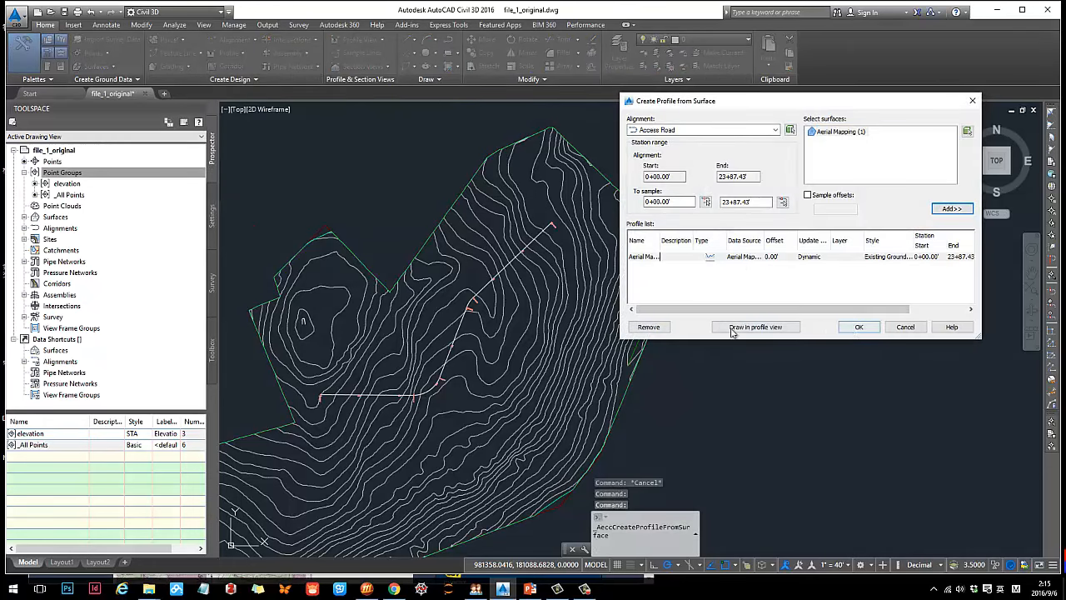
click(755, 326)
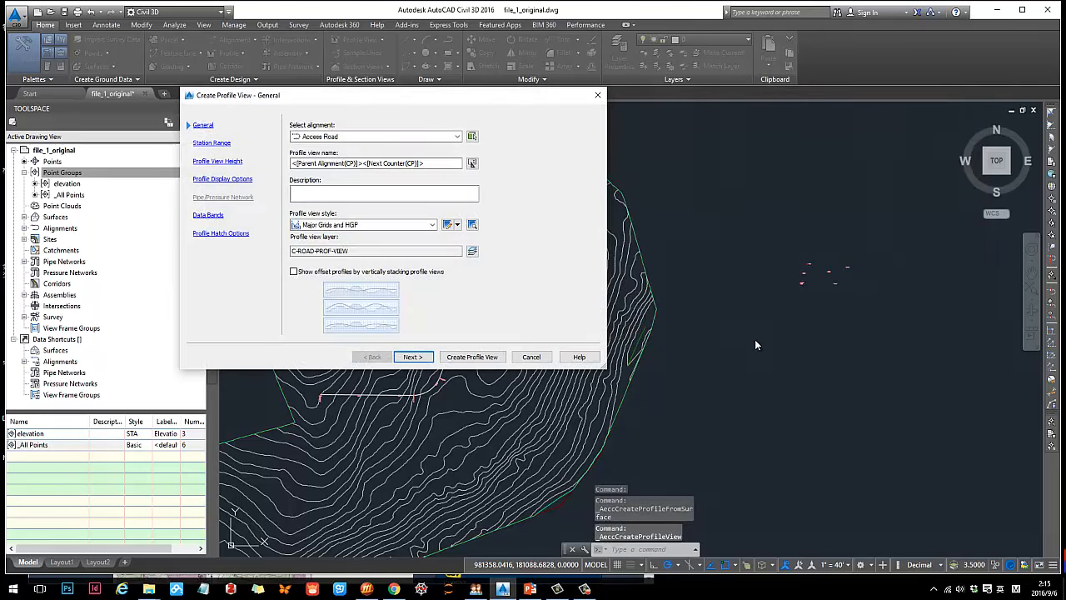
click(444, 358)
click(728, 403)
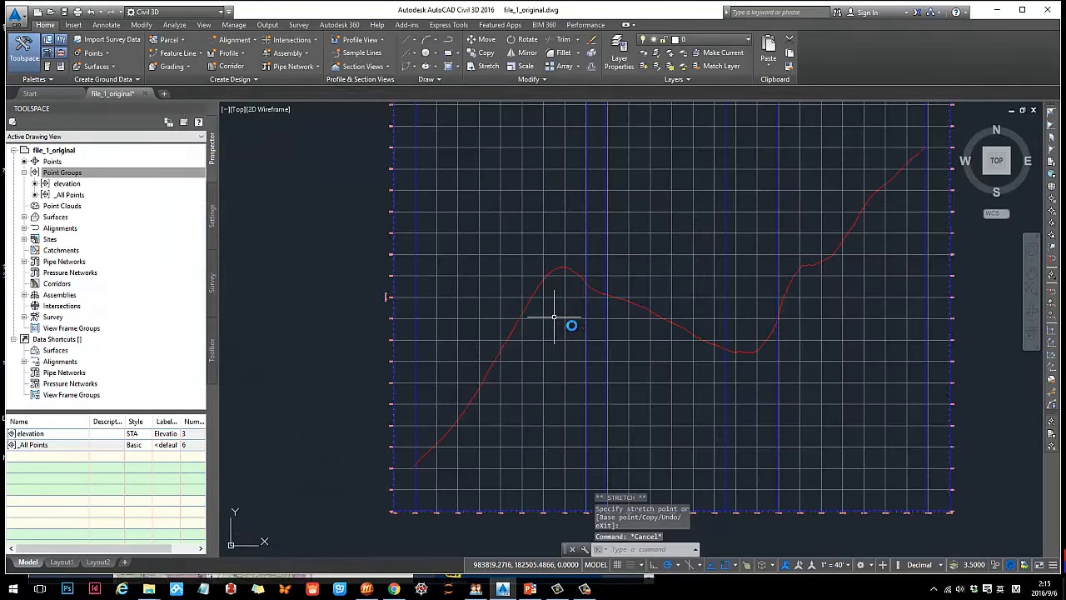
Step: Create a layout profile in the Access Road profile view with the Design Profile style and Complete Label Set
scroll(549, 316, down, 3)
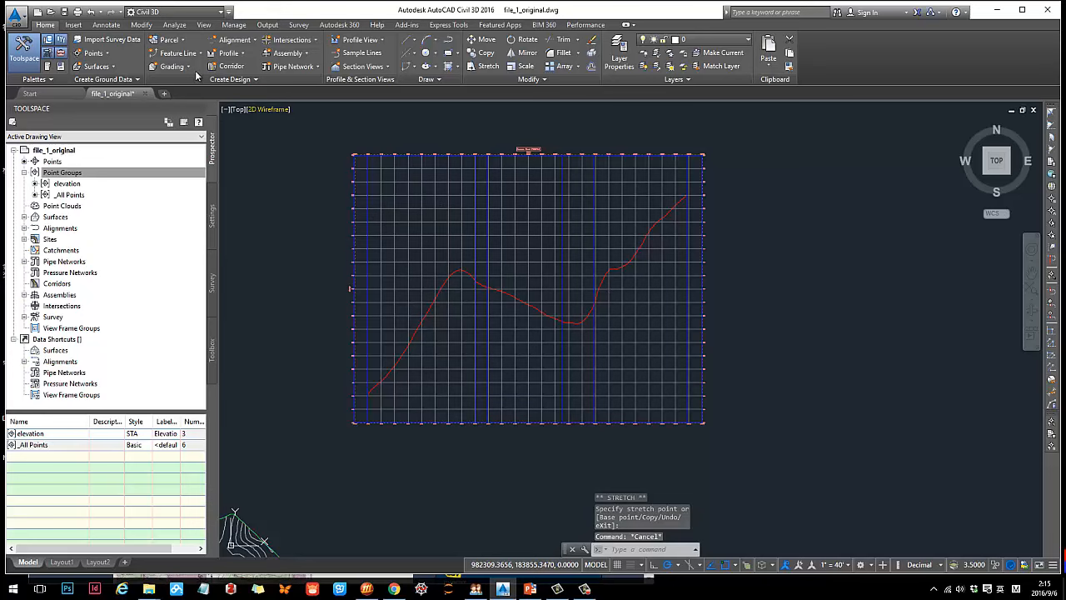
click(244, 53)
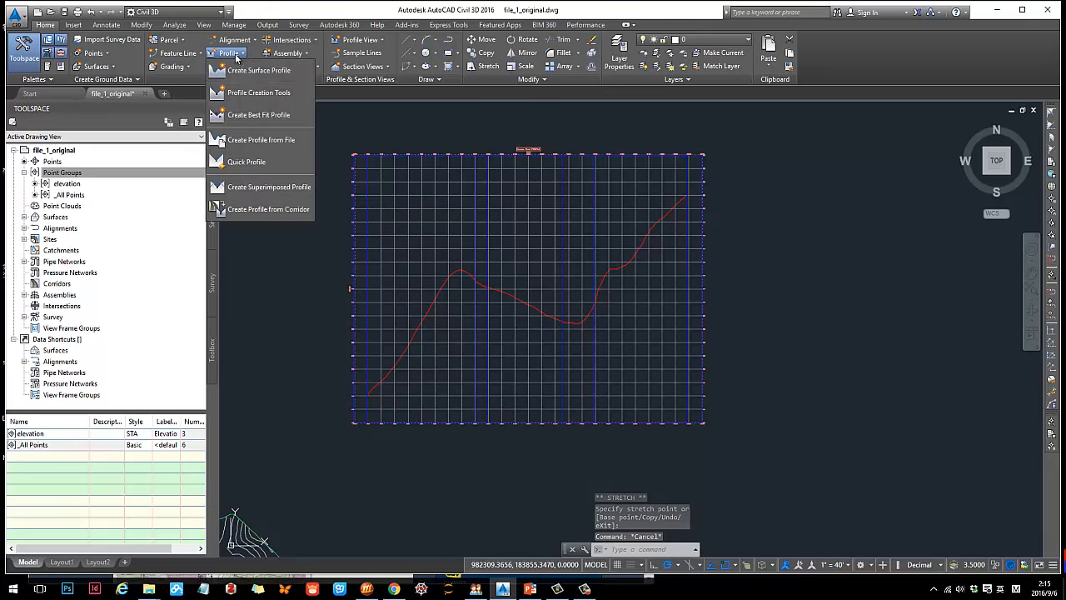
click(255, 97)
click(379, 391)
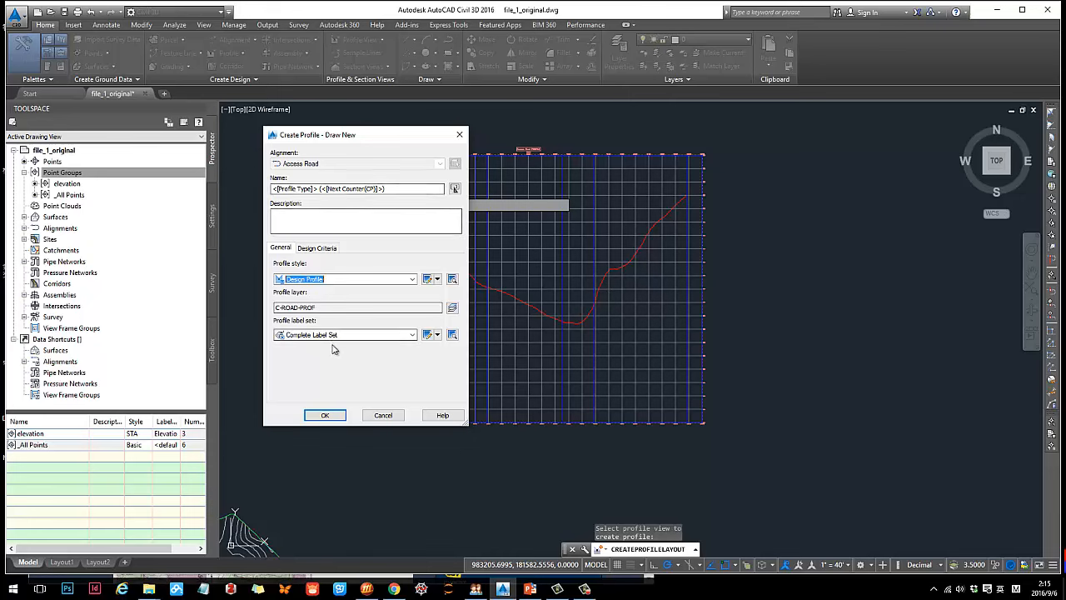
click(325, 416)
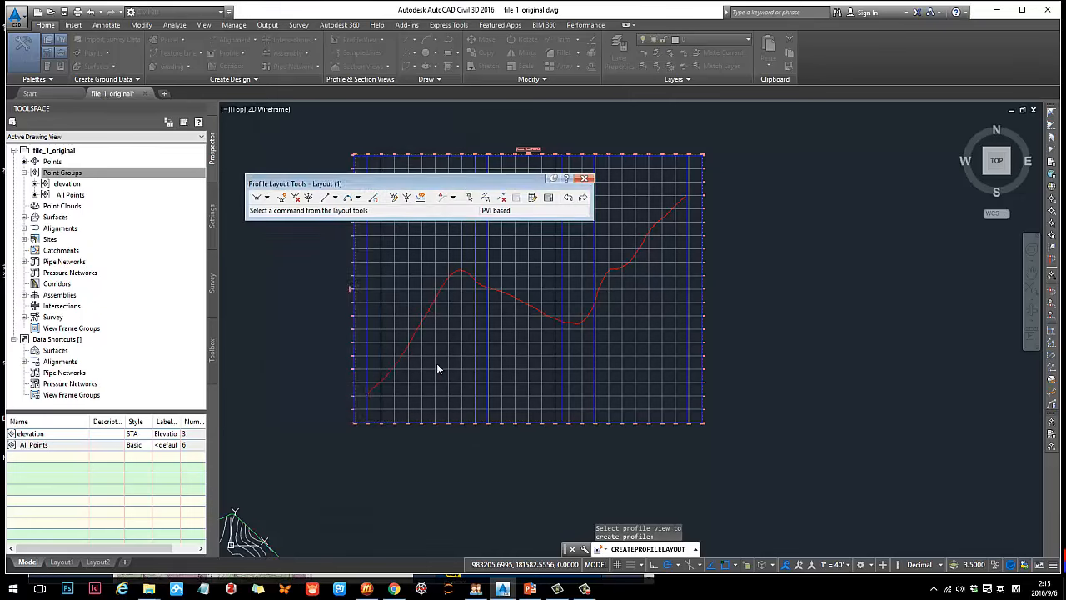
Step: Draw the design profile with Draw Tangents with Curves, from the surface profile's start point through intermediate grade changes to its end point
click(267, 198)
click(308, 223)
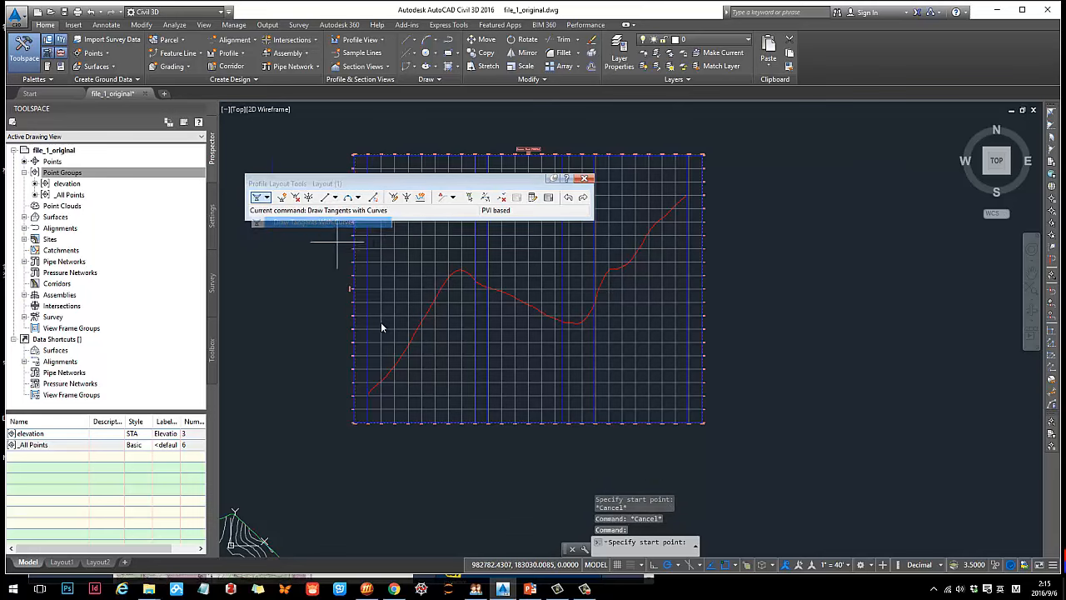
scroll(342, 373, up, 5)
scroll(331, 367, up, 3)
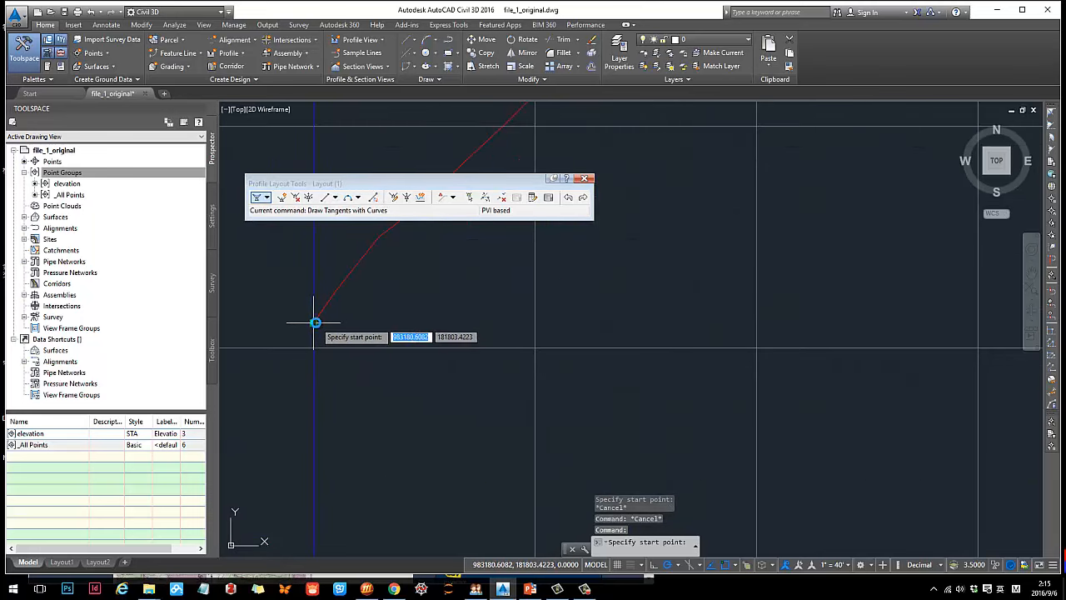
click(315, 322)
scroll(438, 333, down, 1)
scroll(438, 333, down, 8)
scroll(880, 218, up, 3)
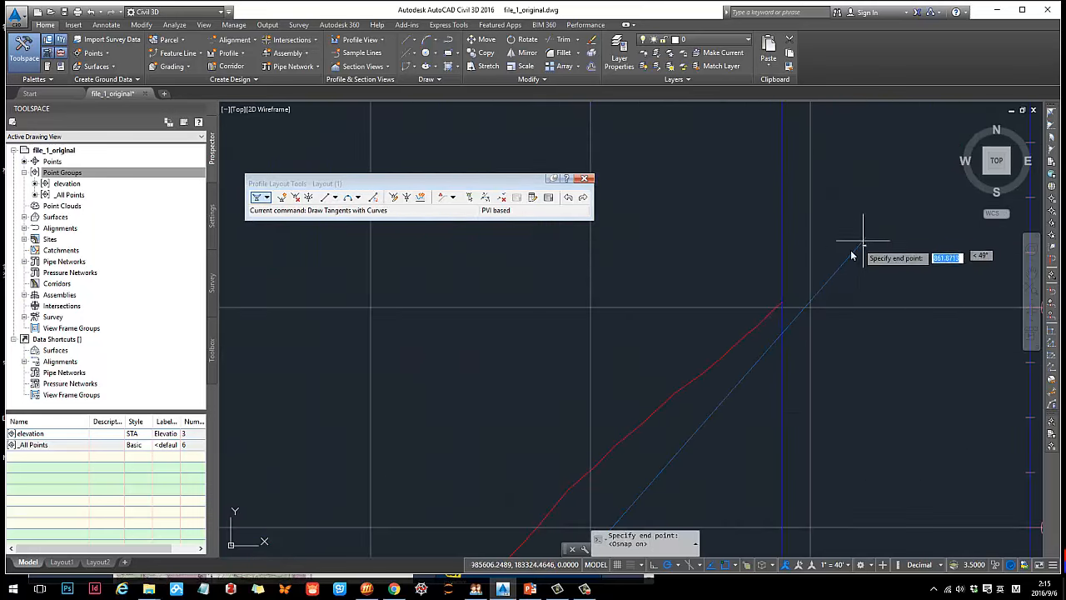
click(783, 305)
scroll(782, 308, down, 8)
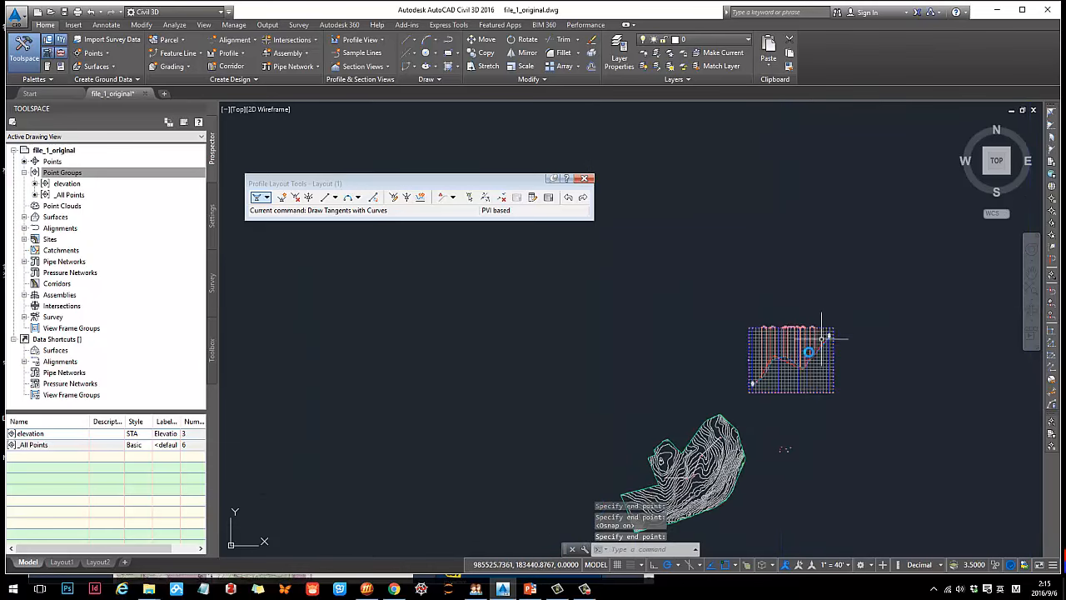
Step: Bring the whole Access Road profile view into sight and move the Profile Layout Tools clear of it
scroll(751, 312, up, 6)
scroll(702, 323, down, 4)
mouse_move(697, 340)
middle_down()
mouse_move(575, 317)
mouse_move(622, 338)
middle_up()
scroll(622, 338, up, 5)
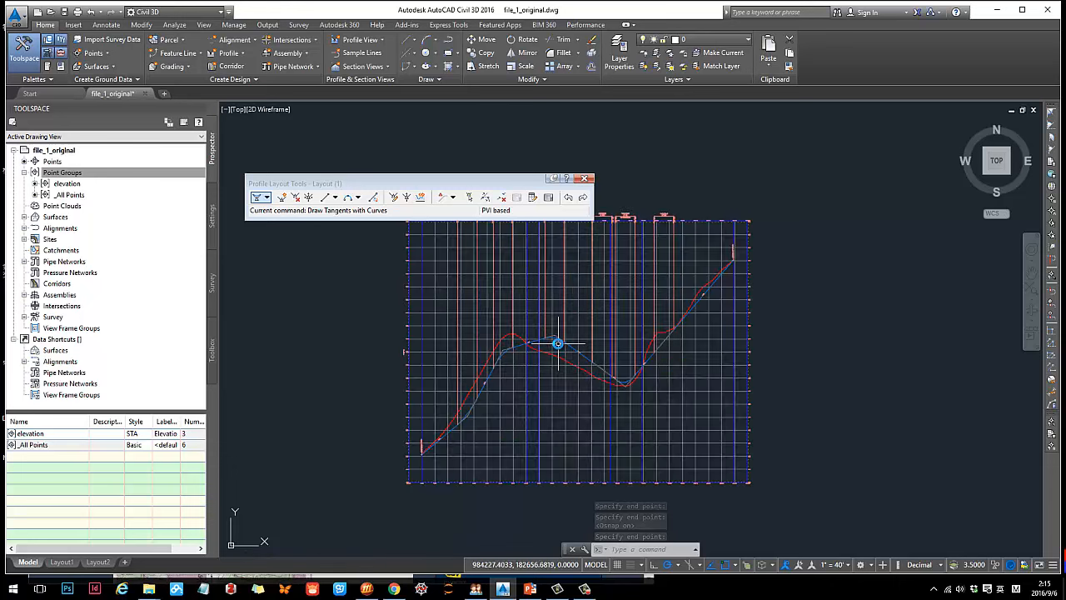
drag(580, 181, 580, 153)
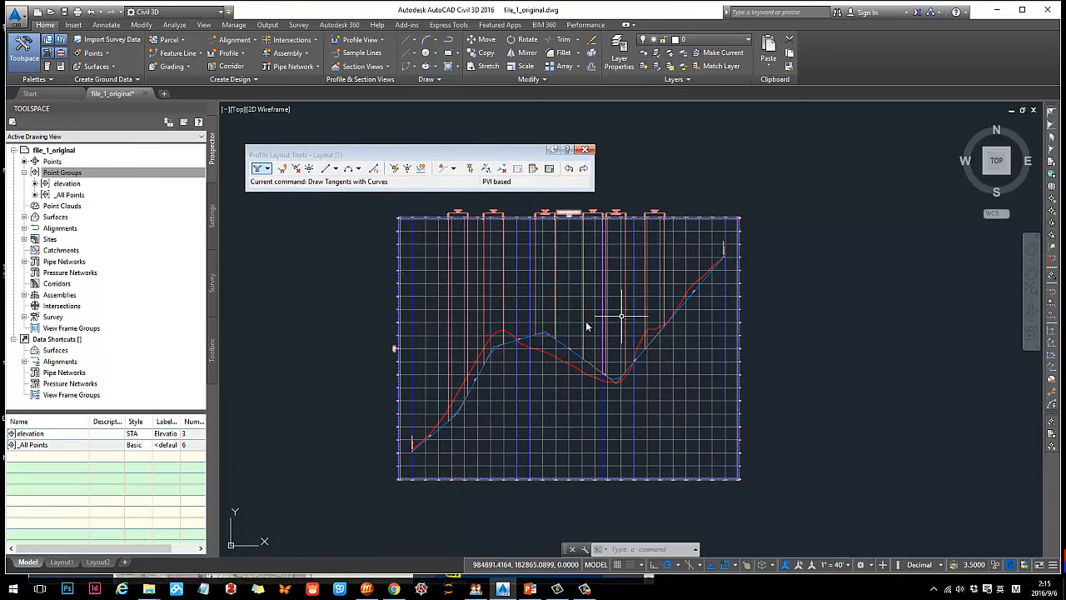
mouse_move(667, 369)
middle_down()
mouse_move(722, 335)
mouse_move(571, 388)
middle_up()
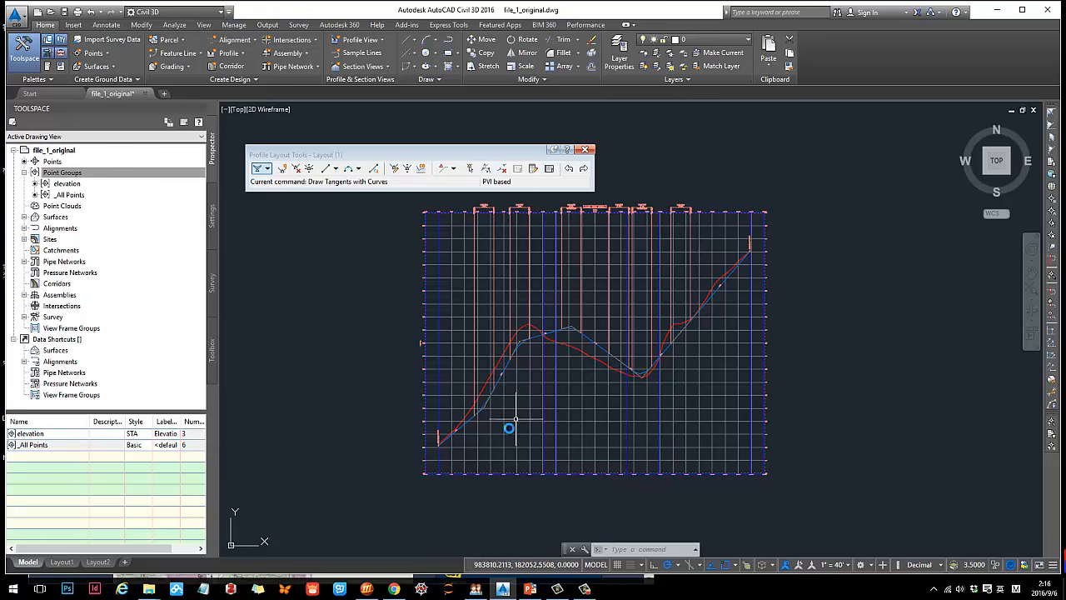
Step: Open the Access Road profile view's style for editing at its graph settings and place the dialog clear of the profile view
click(509, 473)
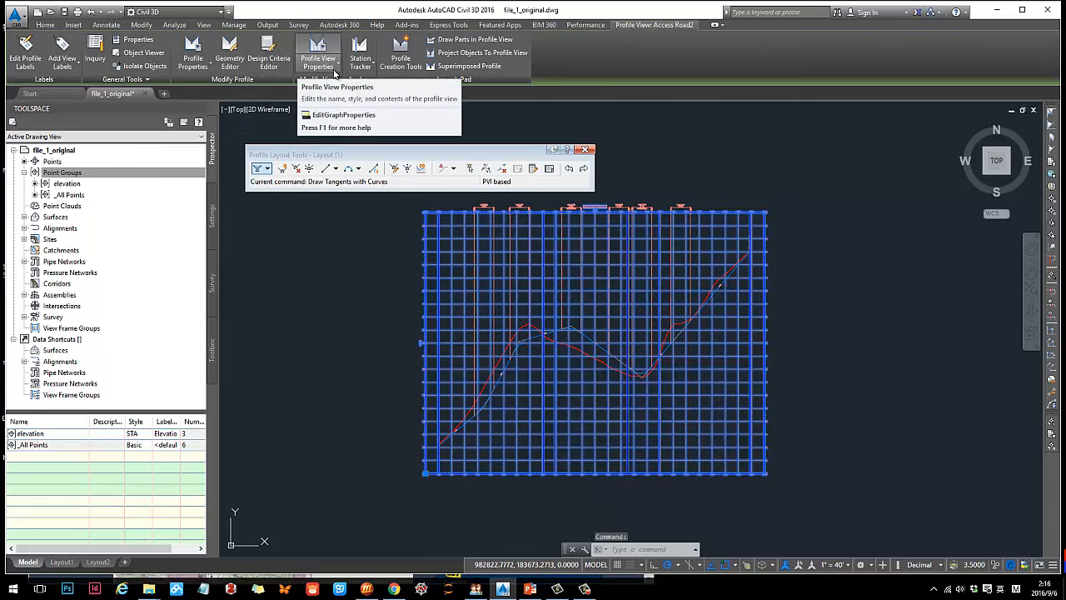
key(Escape)
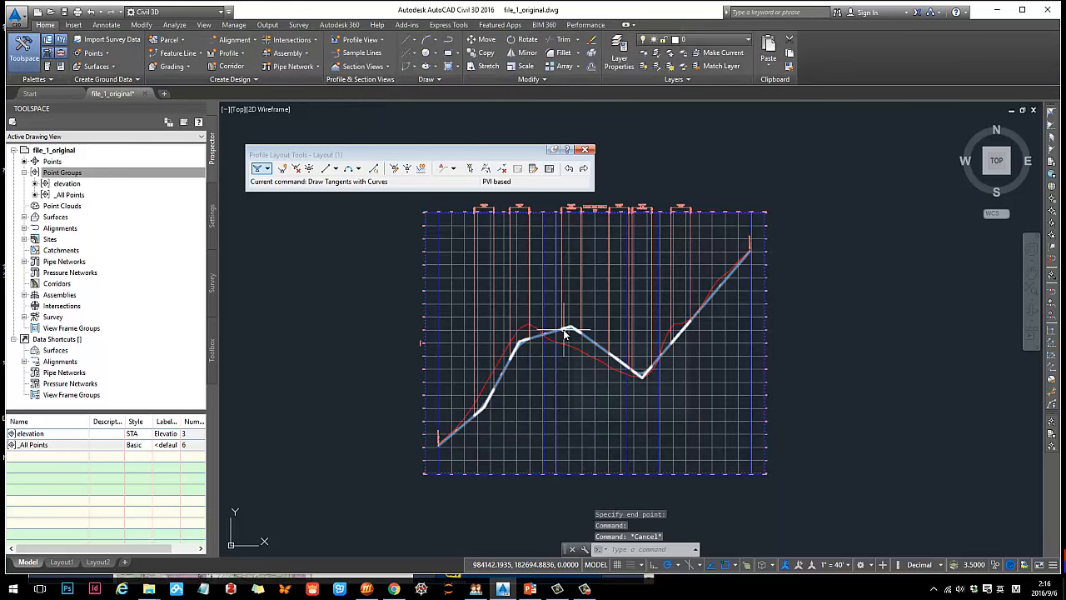
click(484, 474)
right_click(486, 476)
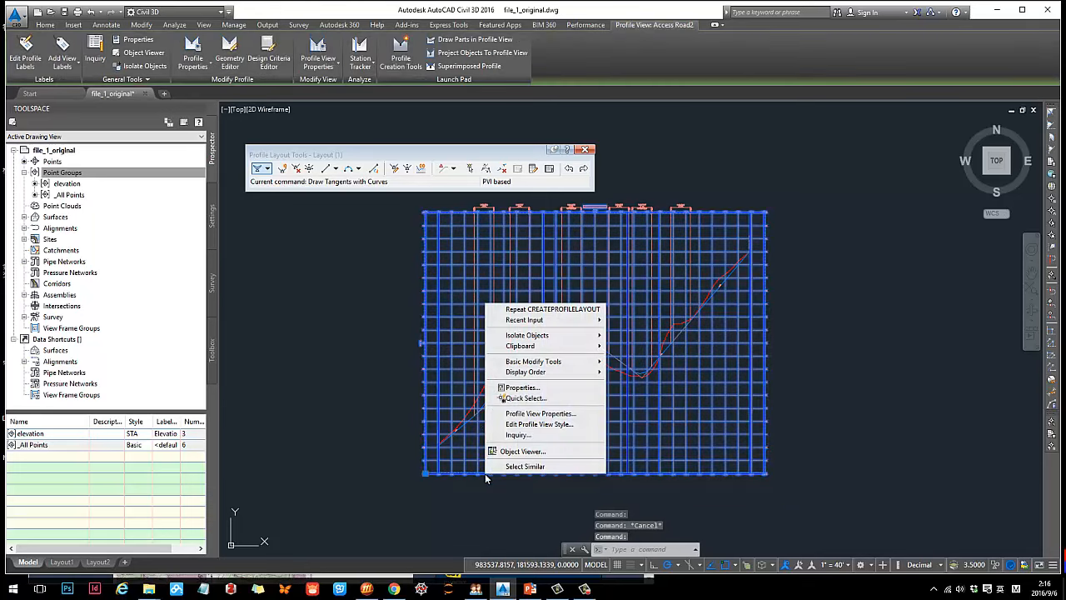
click(535, 425)
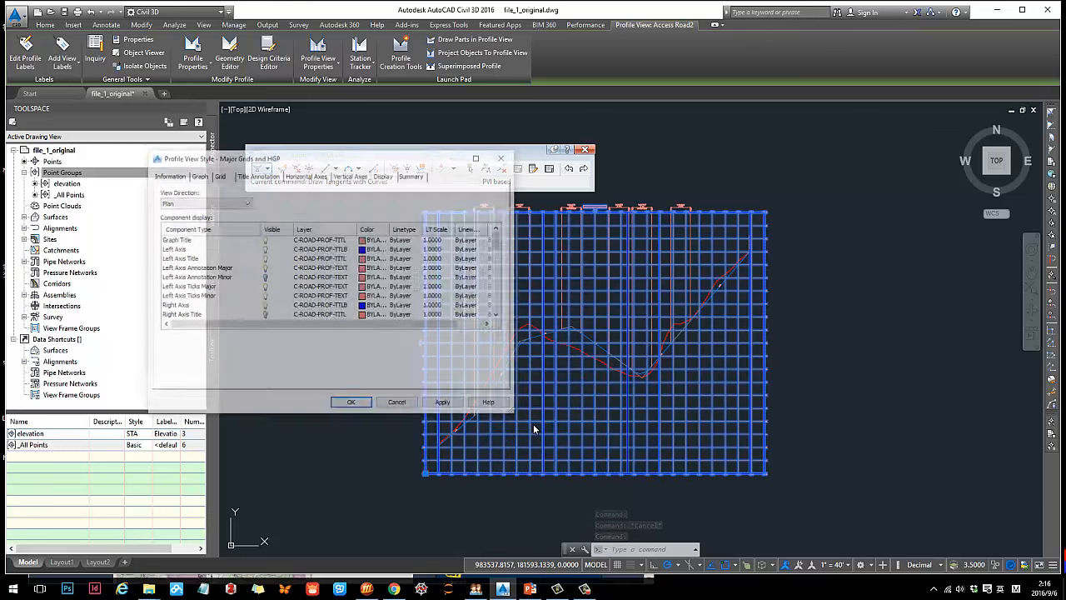
click(198, 175)
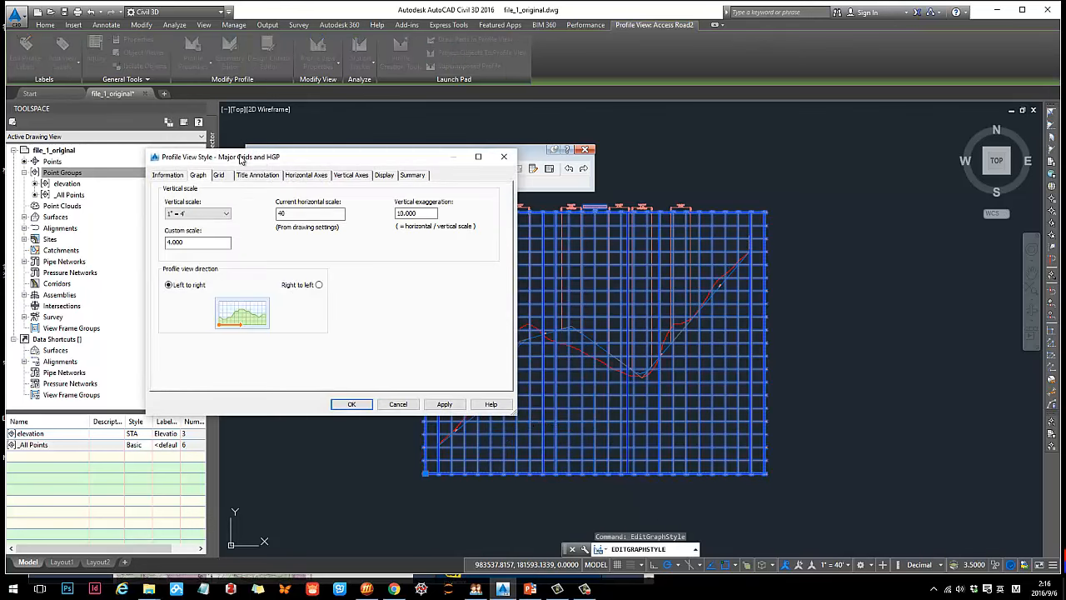
drag(241, 159, 111, 131)
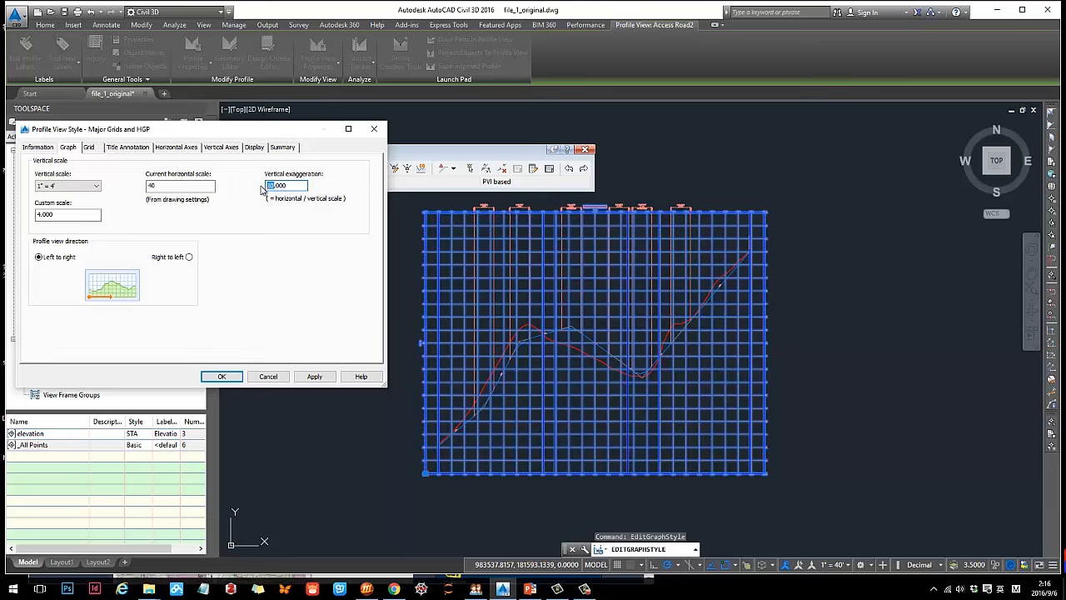
Step: Try a vertical exaggeration of 5.000 on the profile view and restore it to 10.000
click(313, 376)
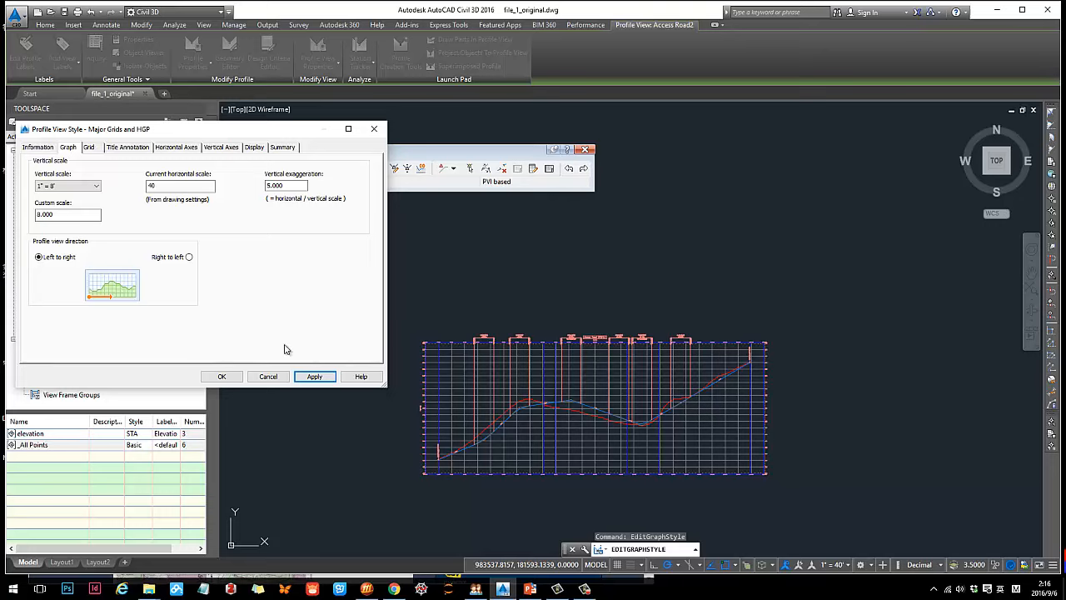
double_click(268, 185)
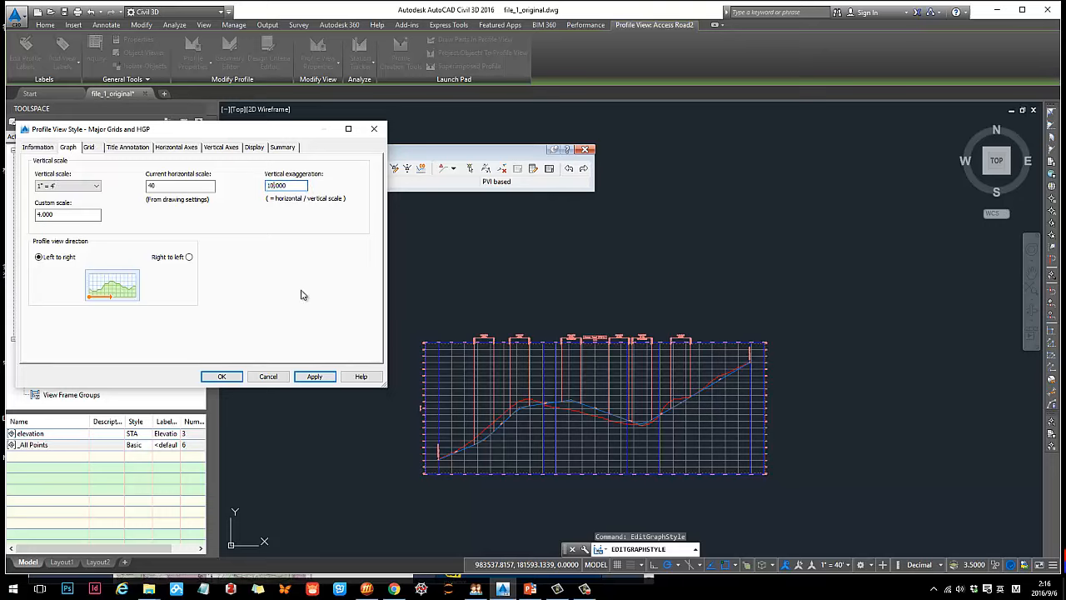
text(10.000)
click(314, 376)
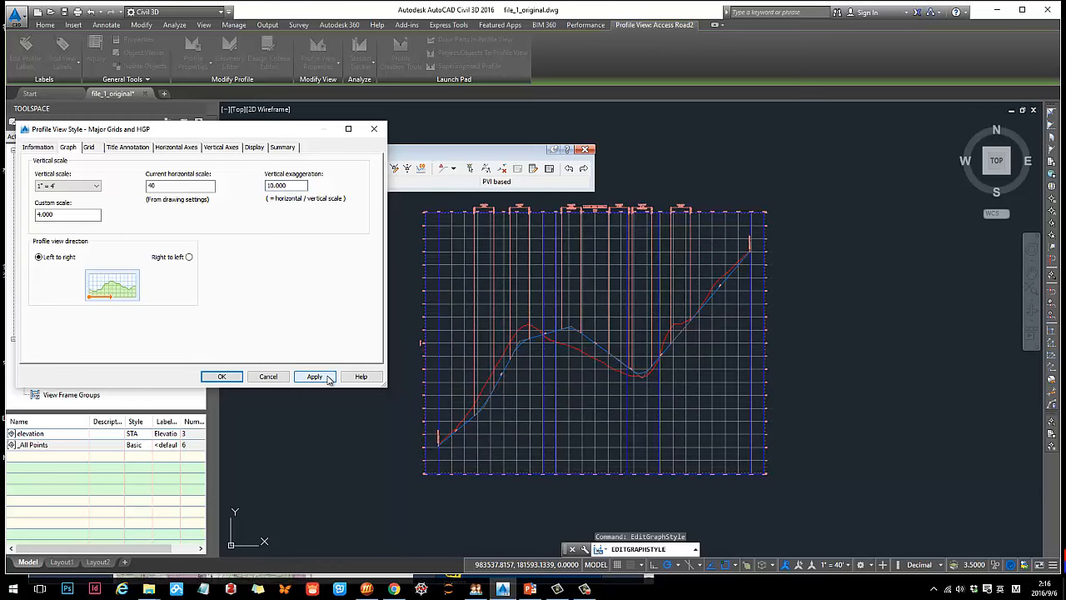
Step: Clip both the vertical and the horizontal grid in the profile view style and apply the change
click(89, 147)
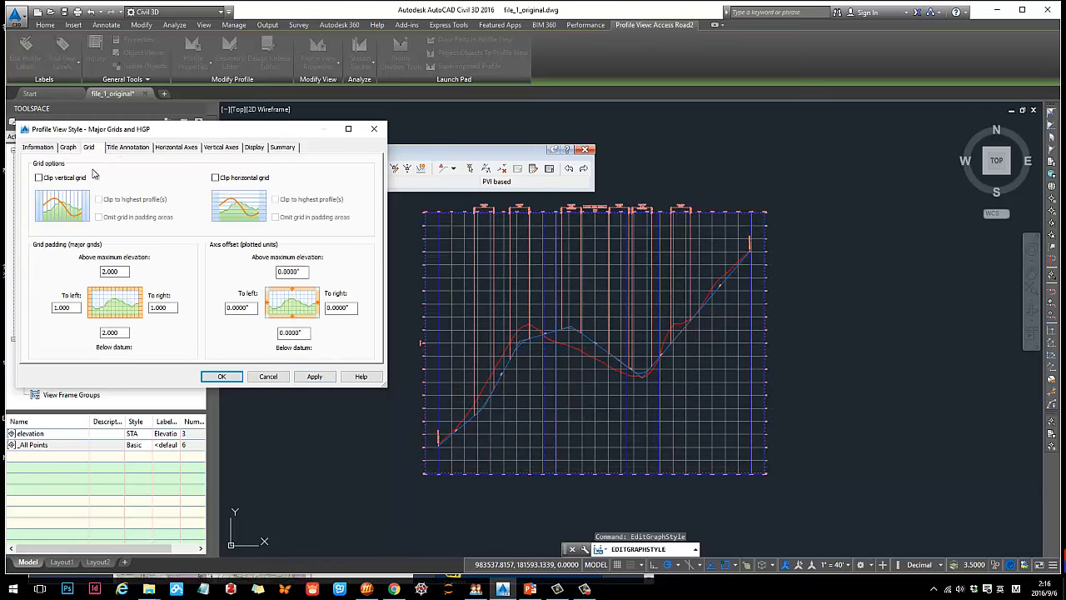
click(38, 178)
click(216, 178)
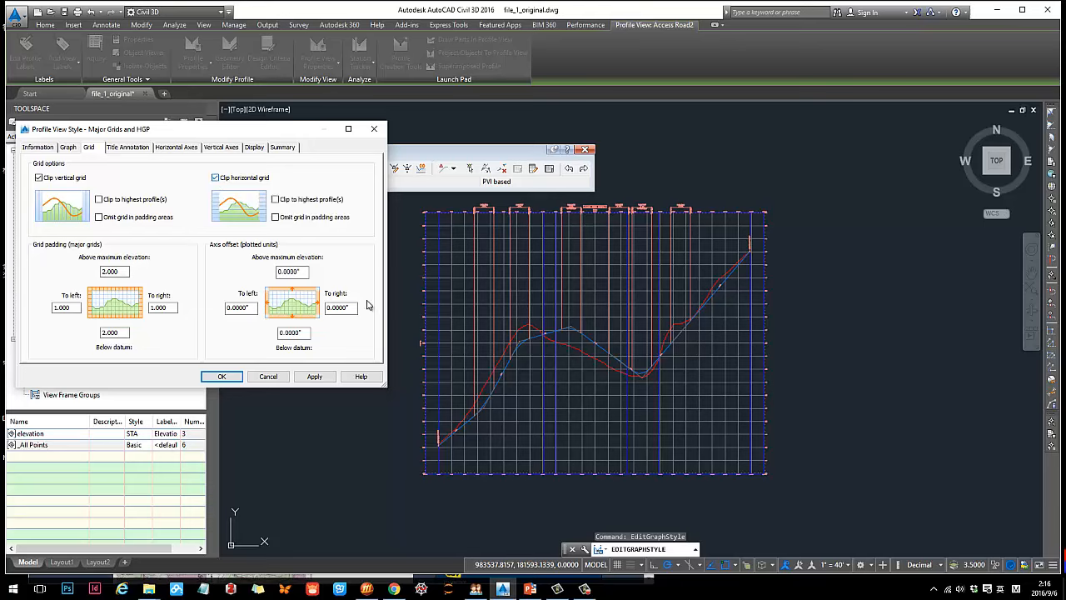
click(323, 378)
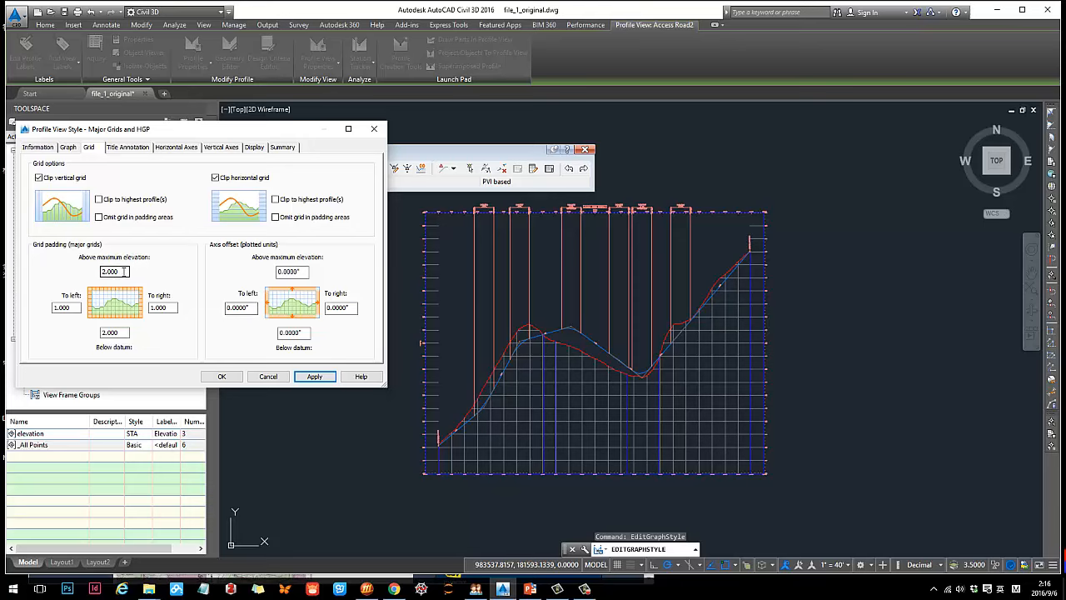
Step: Set the text height of the graph view title and of the bottom axis title to 0.5000" and apply
click(125, 147)
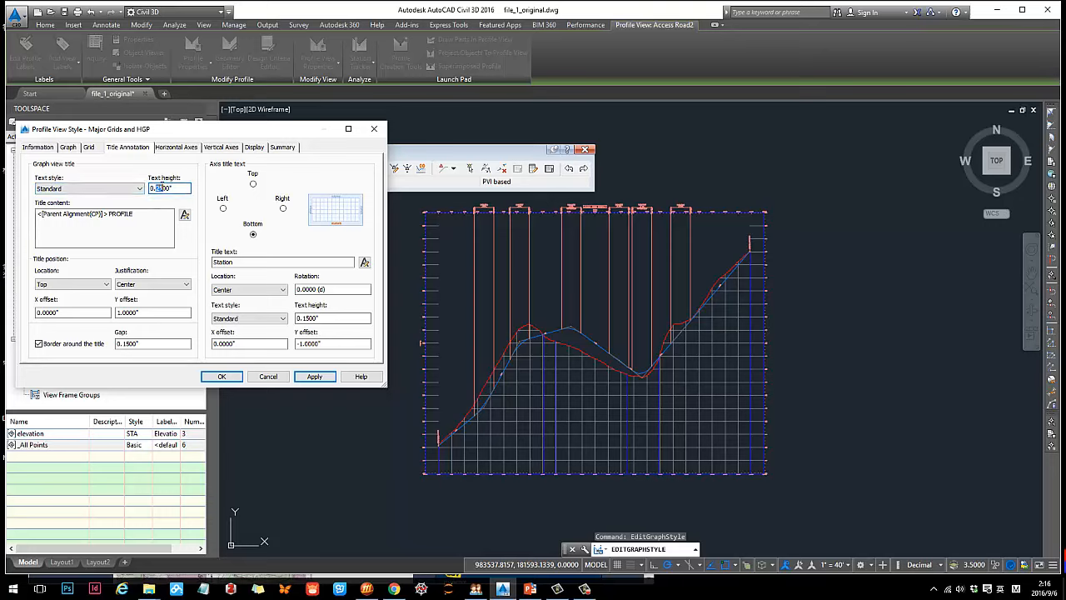
text(50)
click(314, 376)
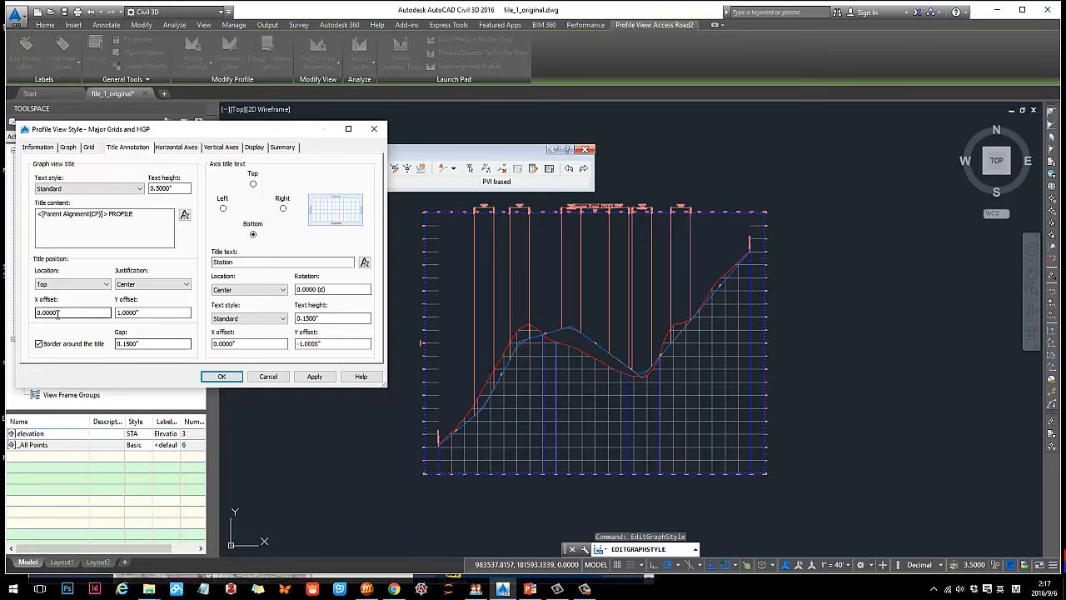
click(306, 318)
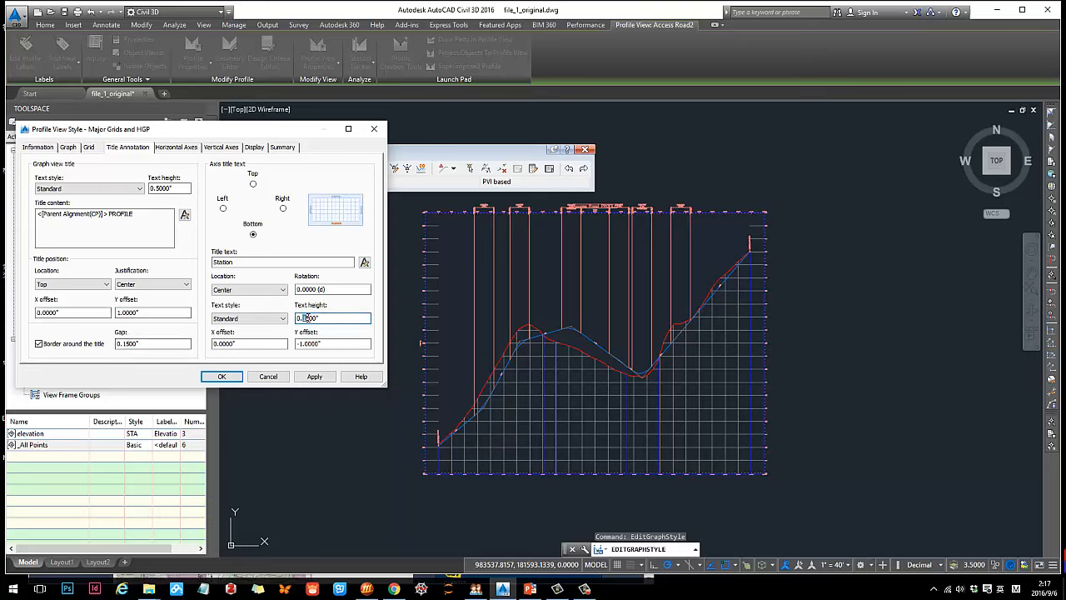
text(50)
click(314, 377)
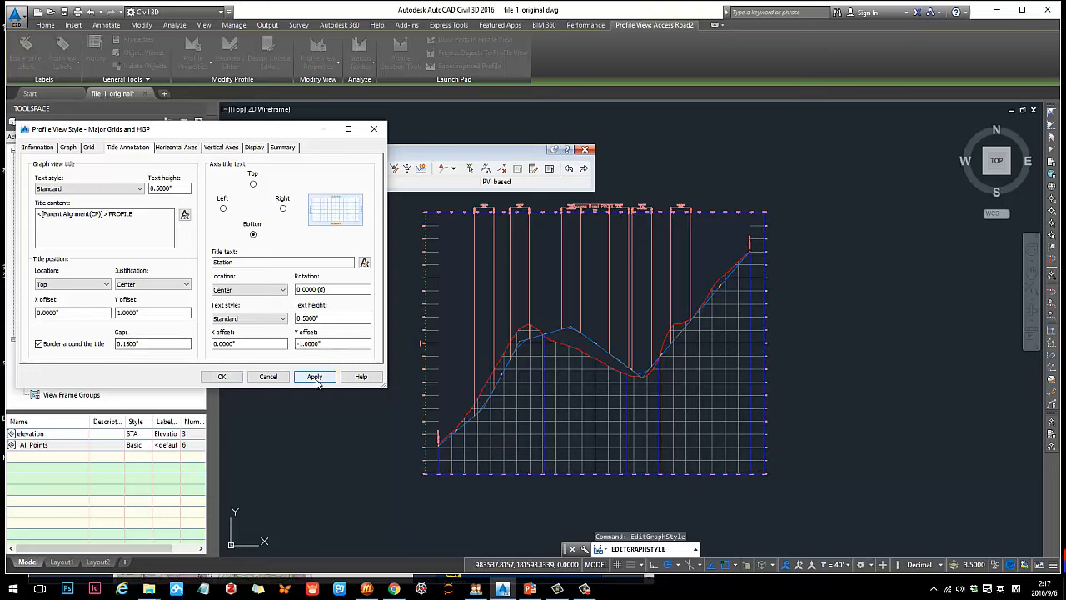
click(314, 376)
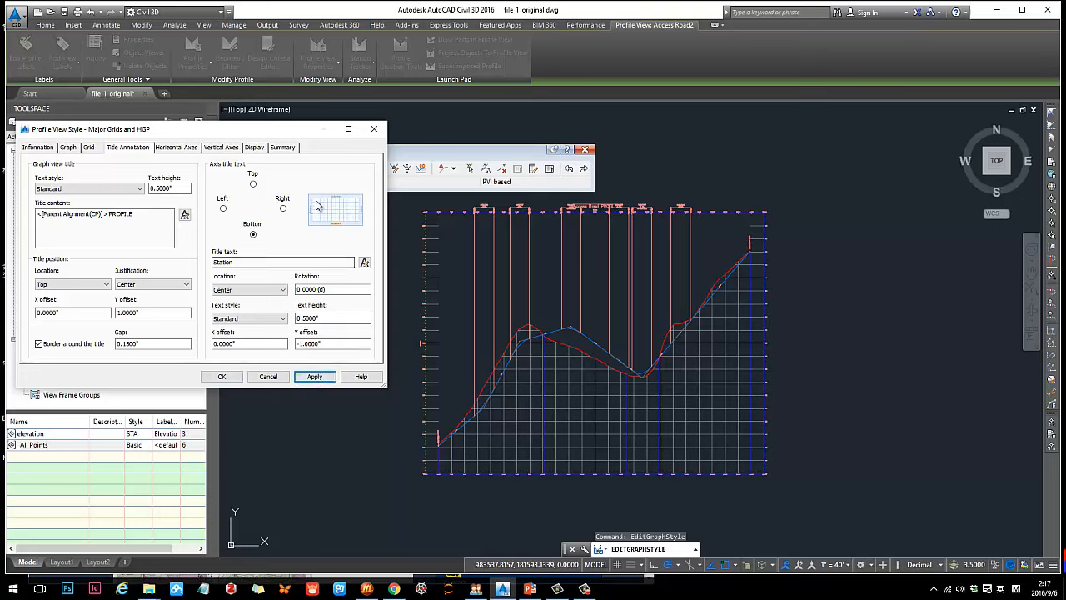
Step: For the top horizontal axis, set the major tick interval to 300.00' and the minor tick text height to 0.5000"
click(177, 148)
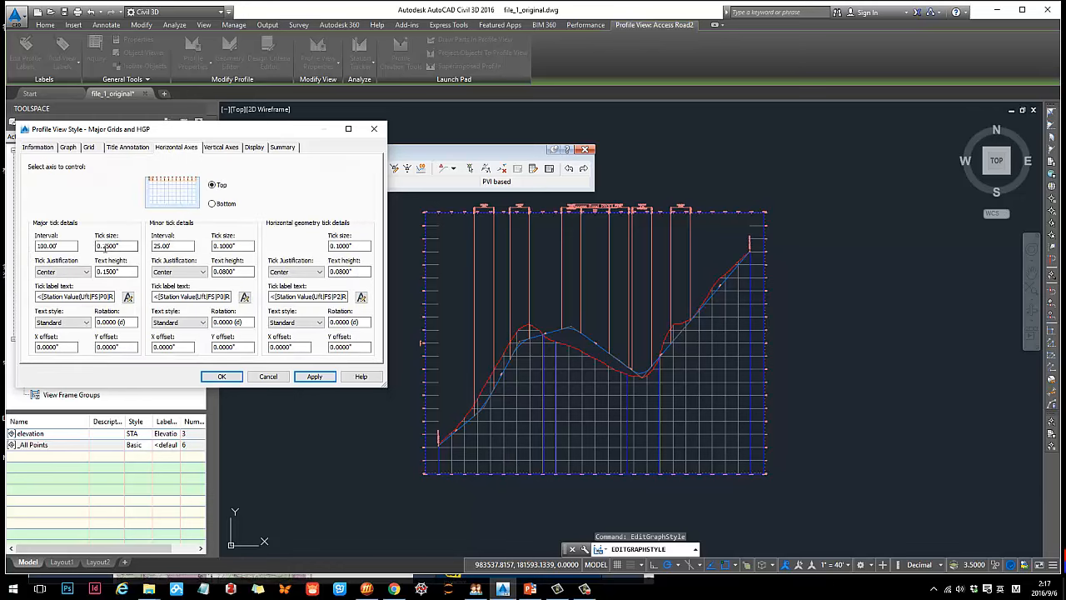
click(105, 272)
click(57, 246)
text(300)
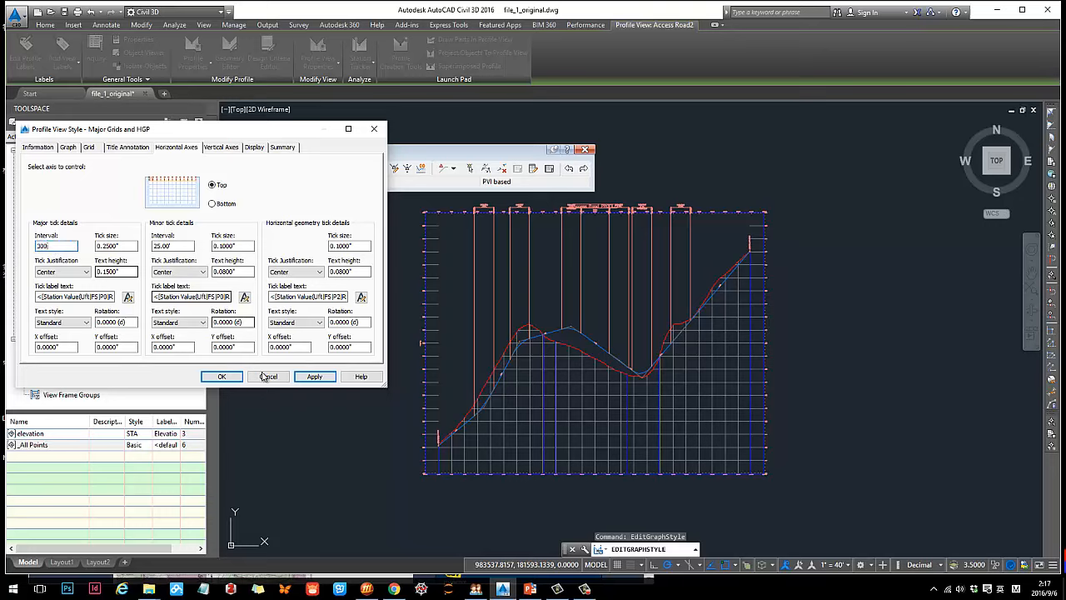
click(311, 379)
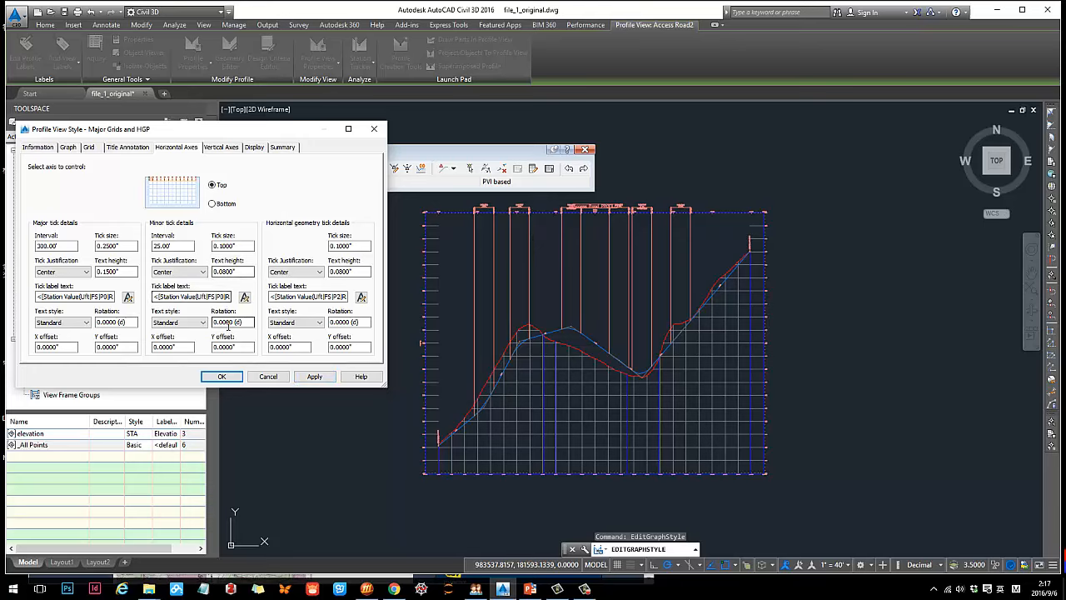
click(231, 270)
click(316, 376)
click(321, 378)
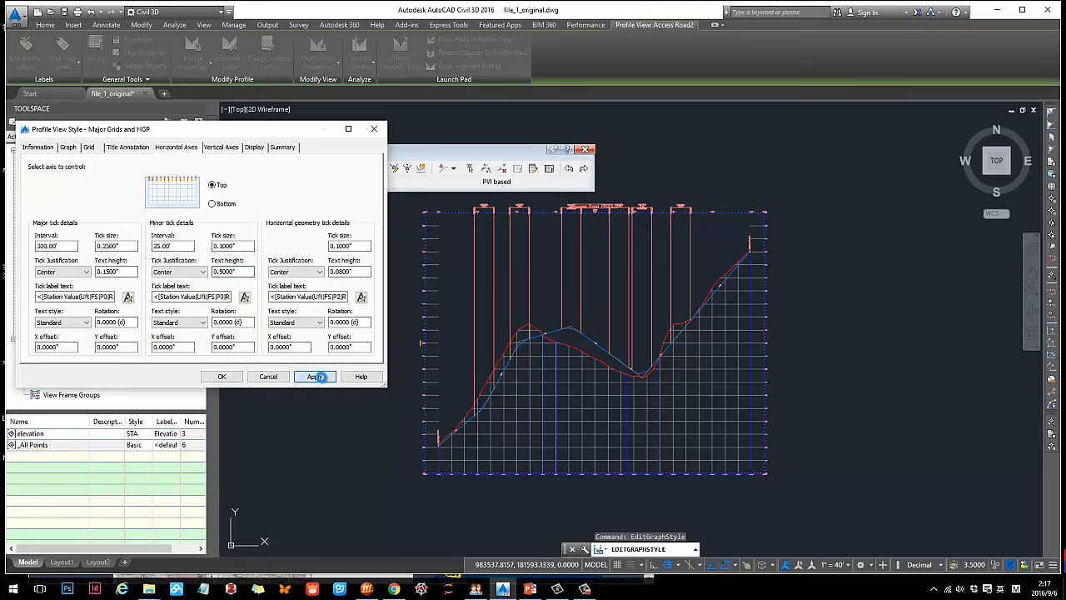
click(331, 271)
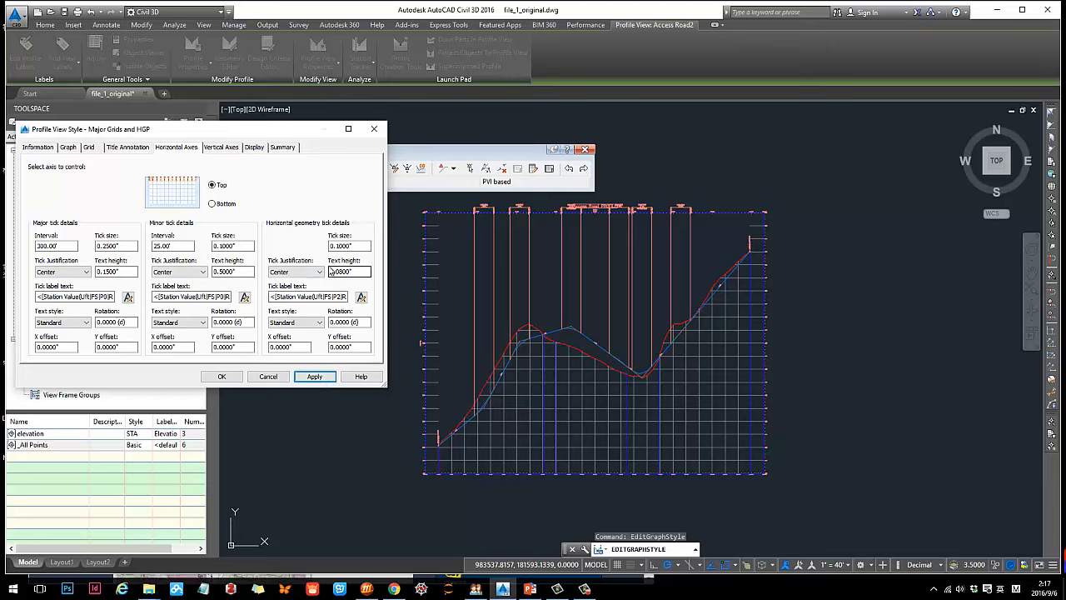
Step: Set the left vertical axis's major tick interval to 20.00' and apply it to the profile view
click(220, 147)
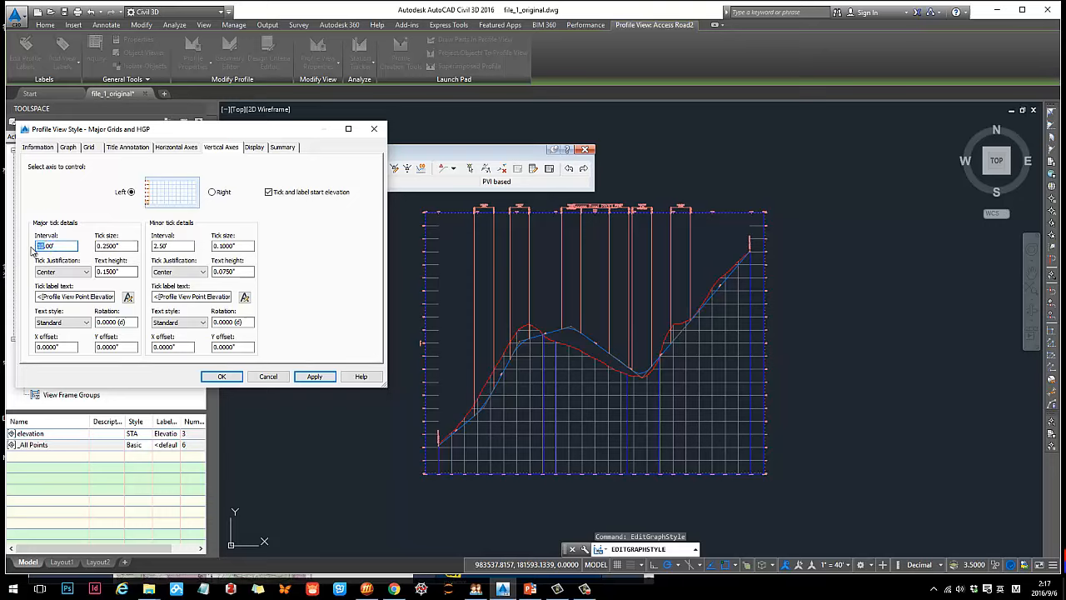
text(20)
click(314, 377)
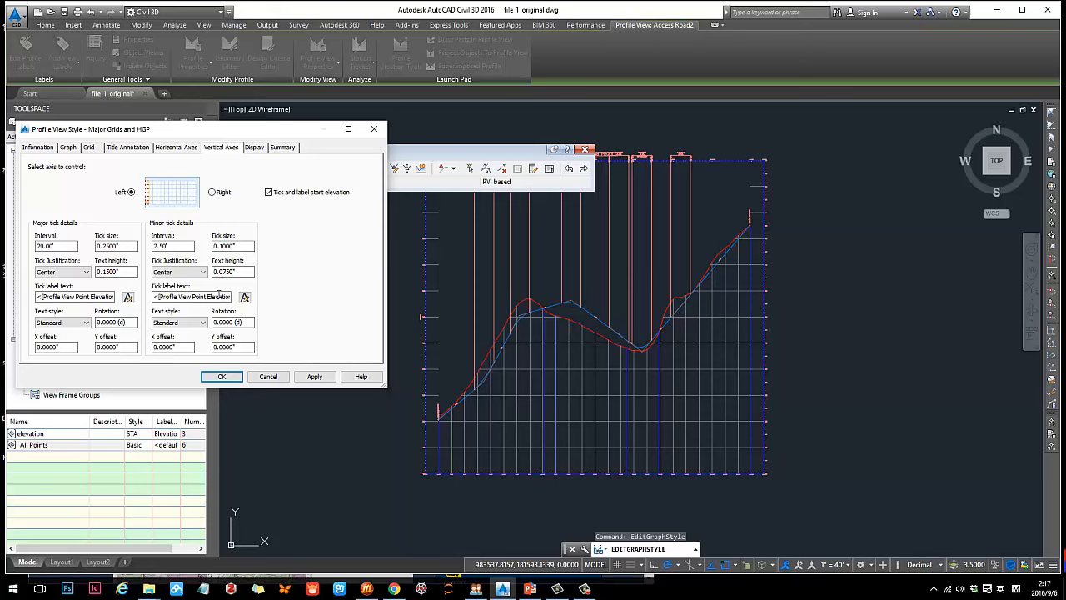
Step: Turn off the visibility of the Grid at Horizontal Geometry Point component in the profile view style and apply
click(253, 147)
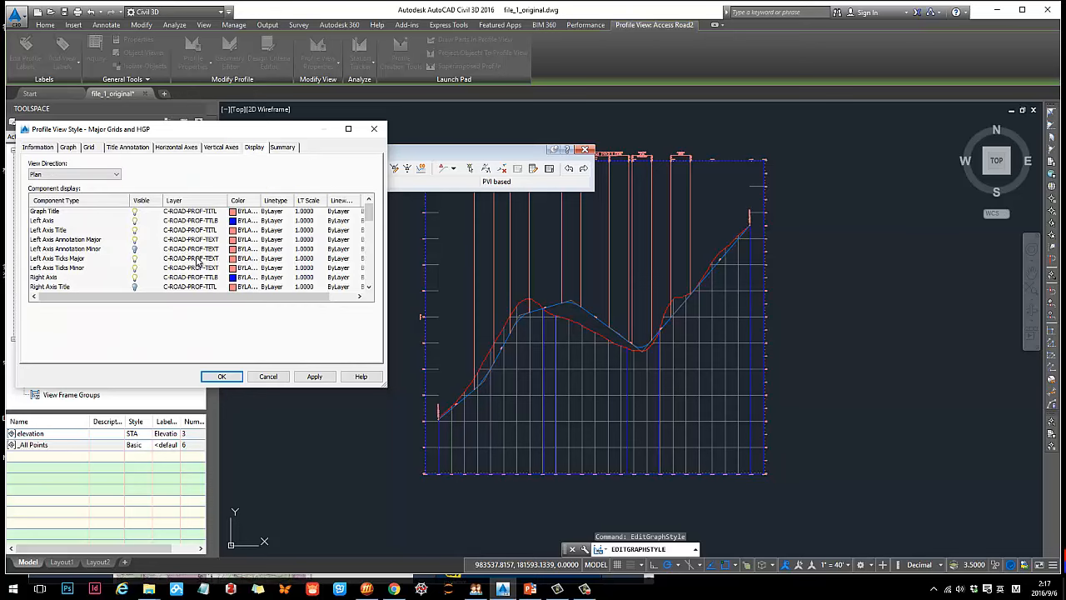
scroll(199, 262, down, 5)
scroll(199, 262, down, 5)
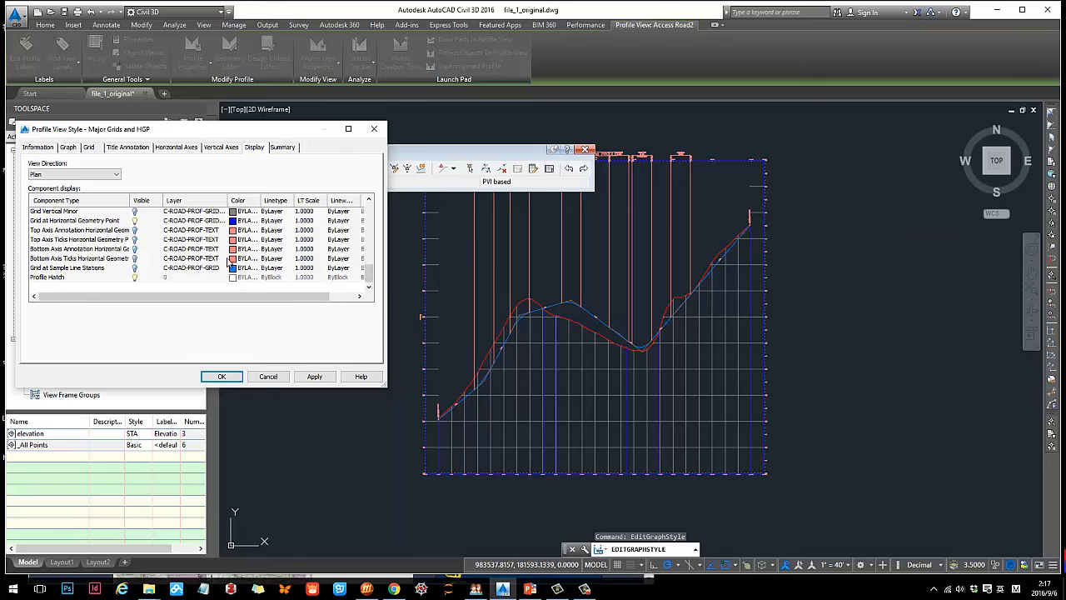
click(135, 221)
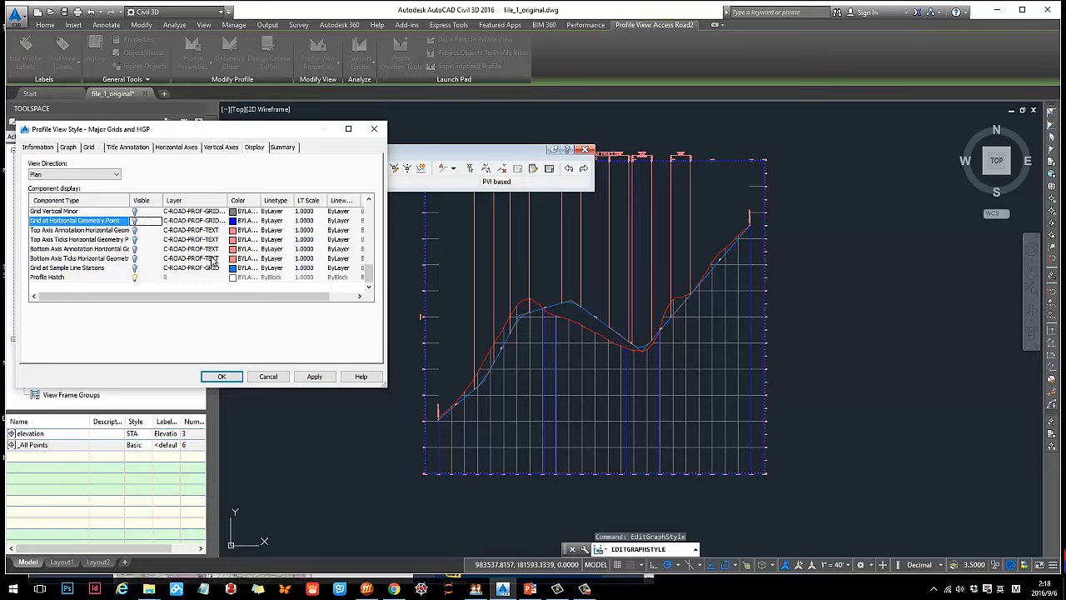
click(313, 377)
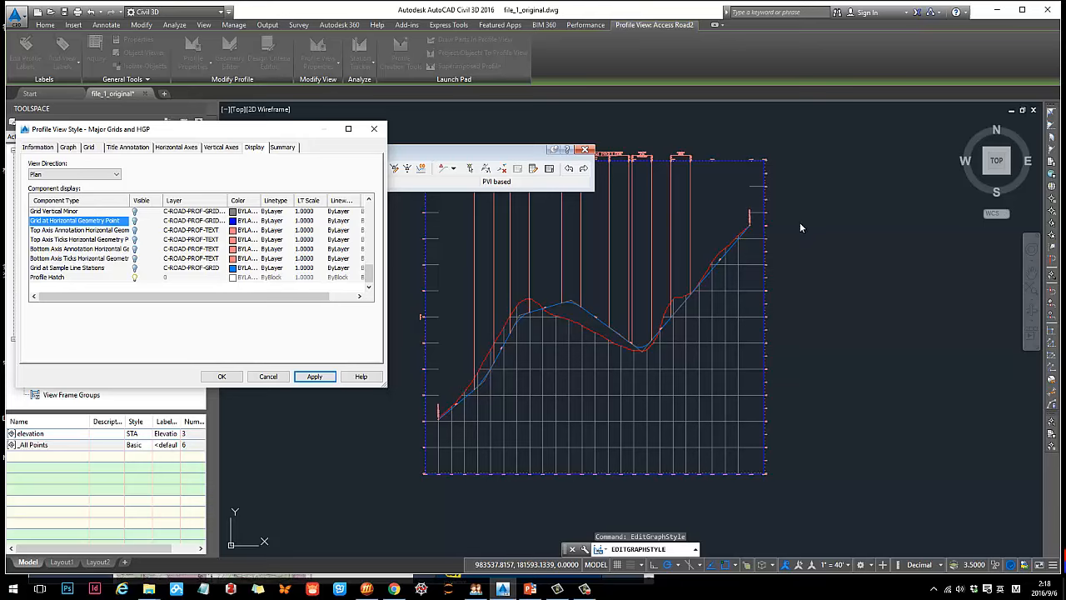
Step: Check the remaining display components of the Major Grids and HGP profile view style and accept the style
scroll(192, 237, up, 3)
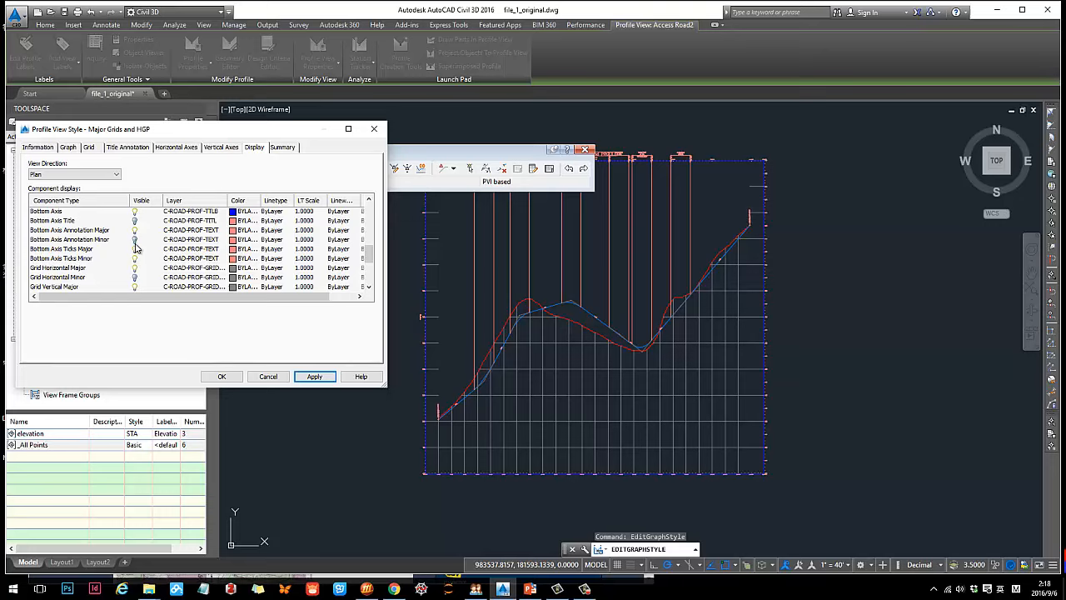
scroll(283, 265, down, 3)
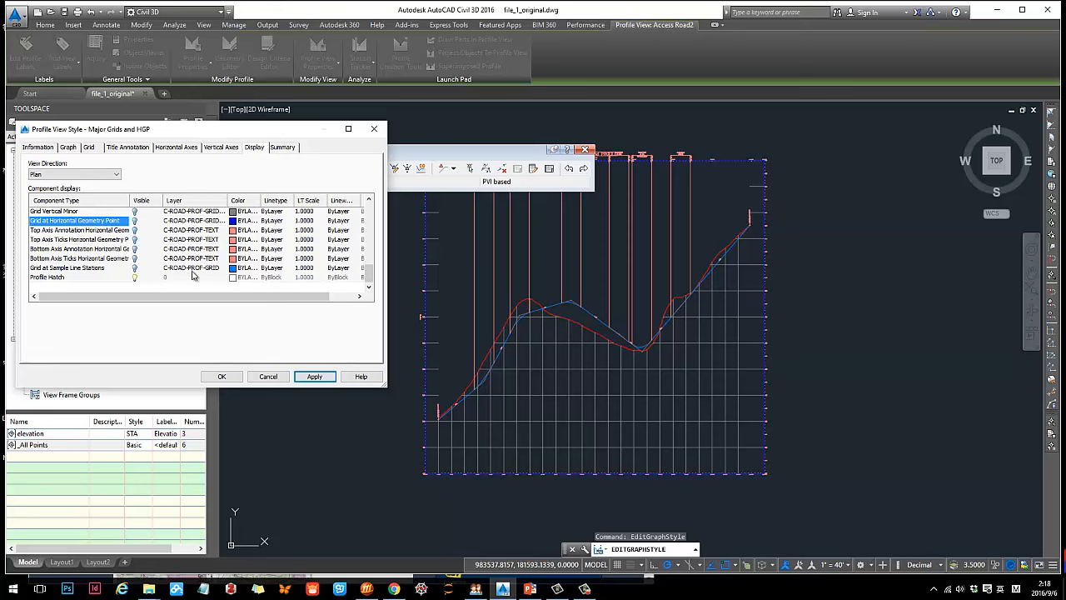
click(221, 376)
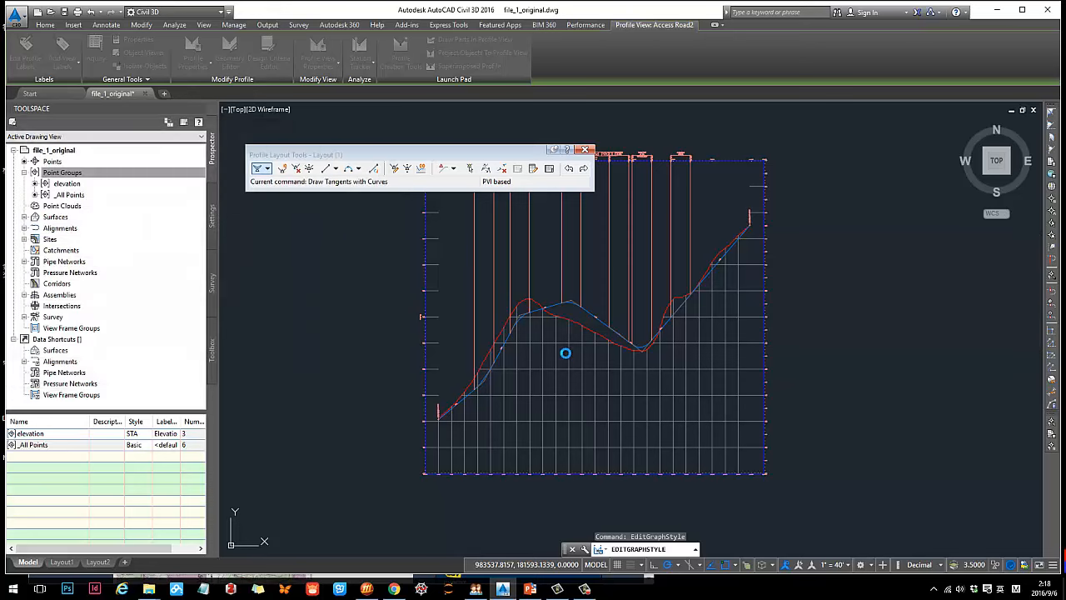
Step: Edit the style of the design profile so that its Arrow component is visible, and accept the style
scroll(559, 344, down, 2)
scroll(437, 381, up, 3)
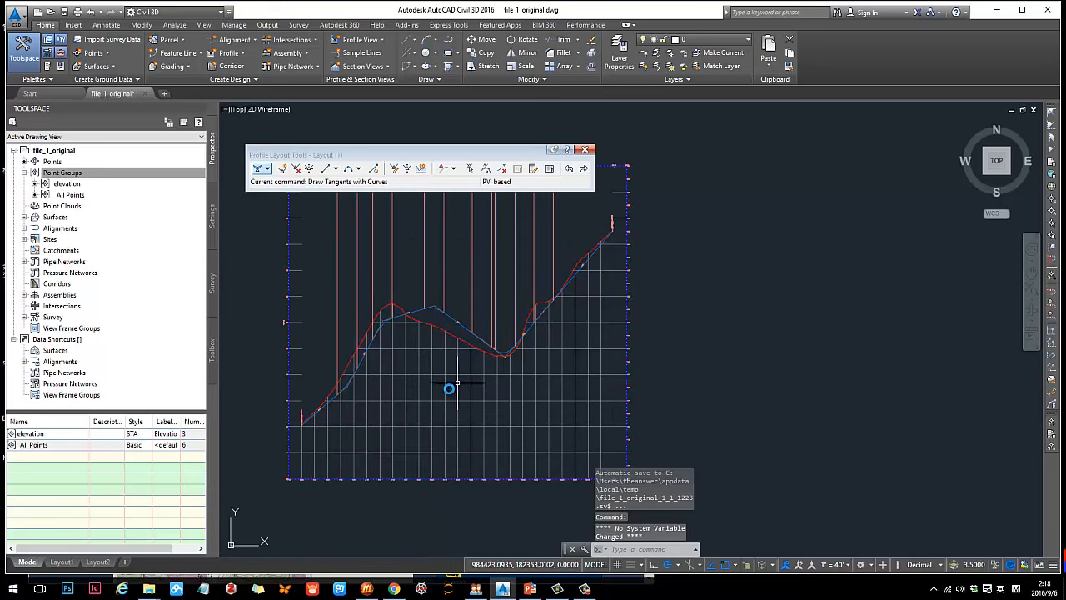
click(388, 476)
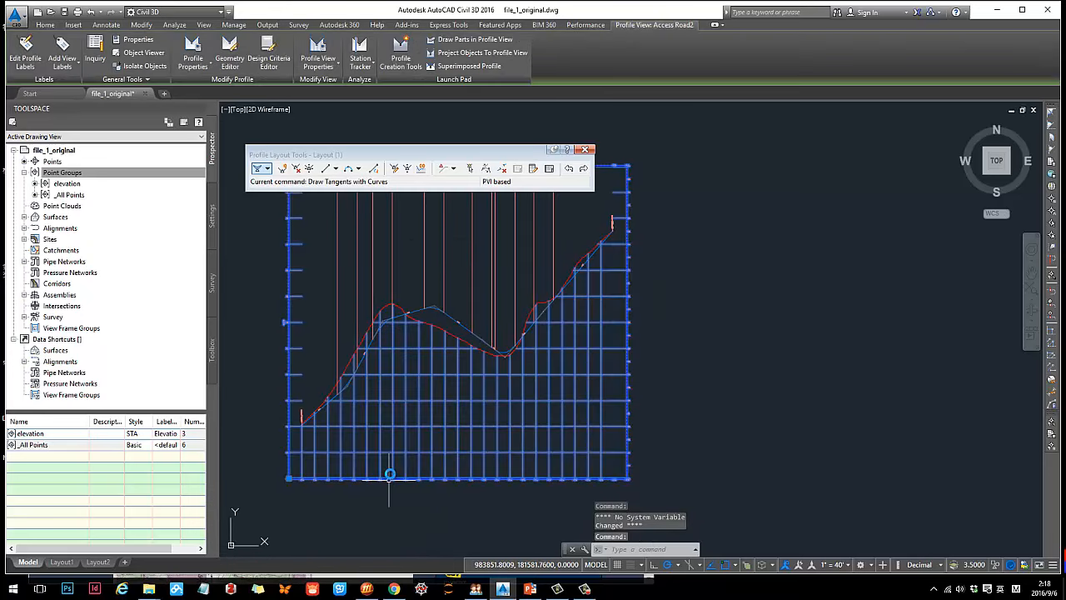
key(Escape)
scroll(382, 312, up, 2)
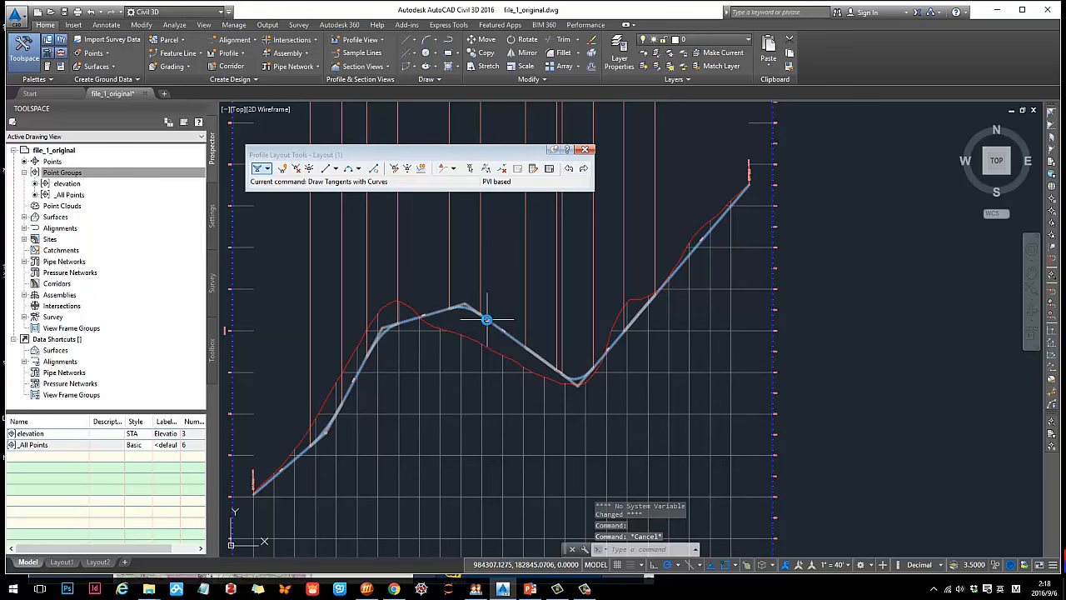
click(486, 318)
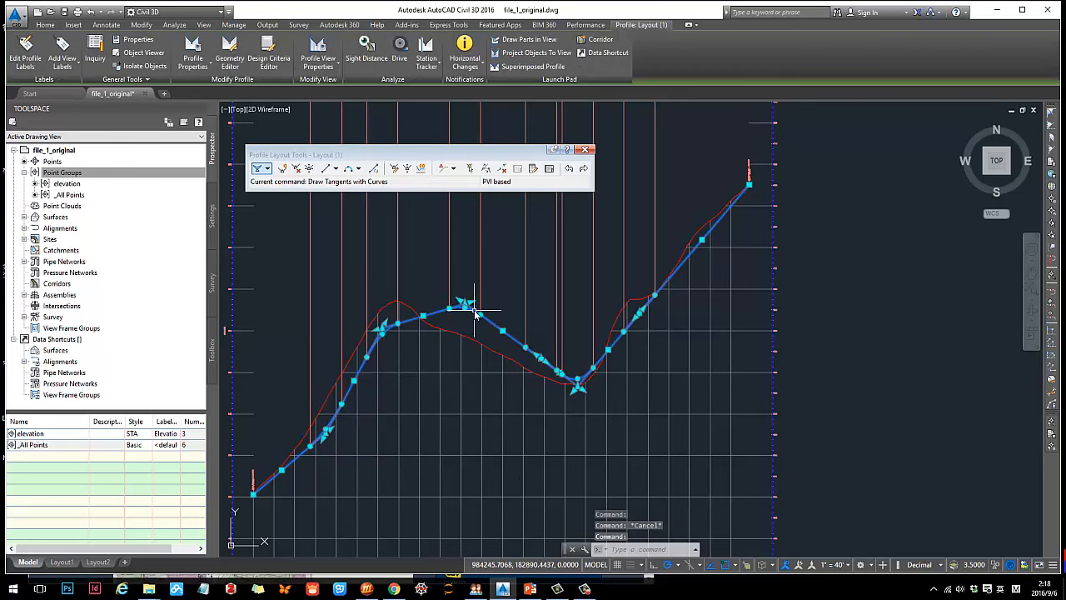
right_click(475, 312)
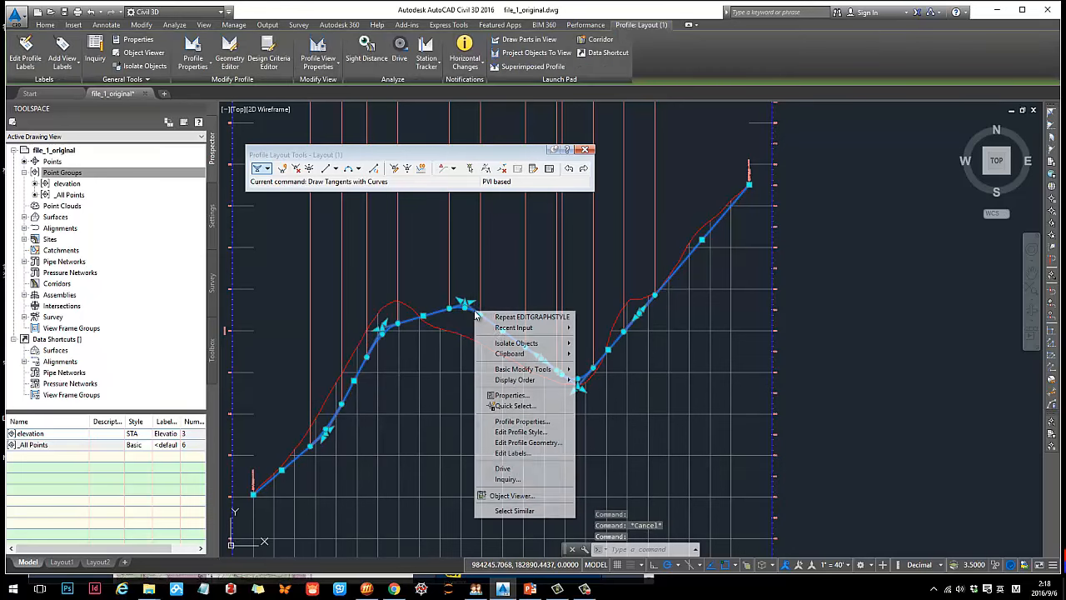
click(538, 432)
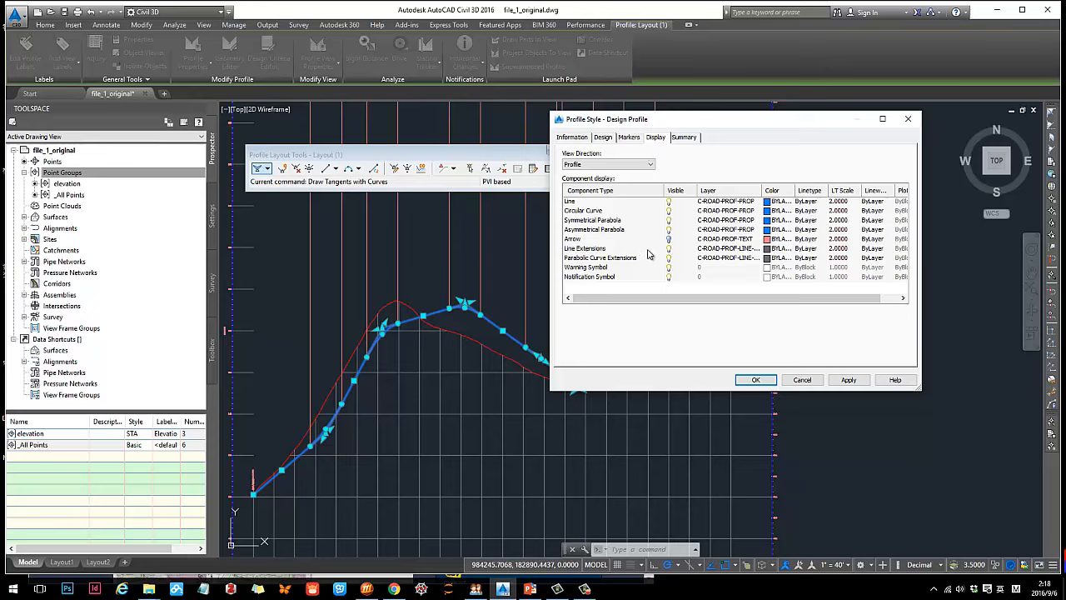
click(842, 380)
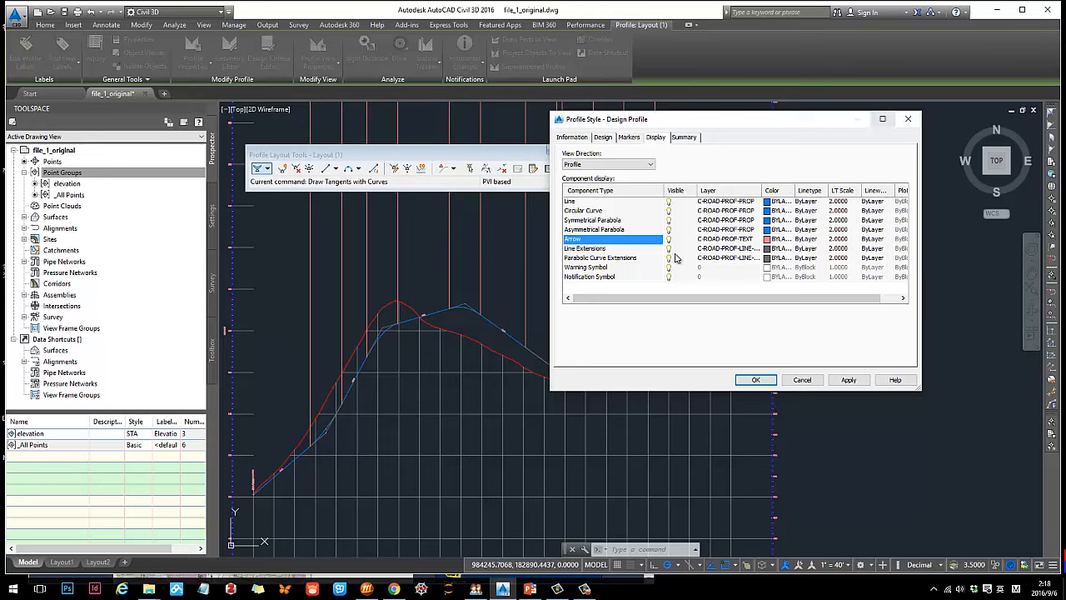
click(671, 203)
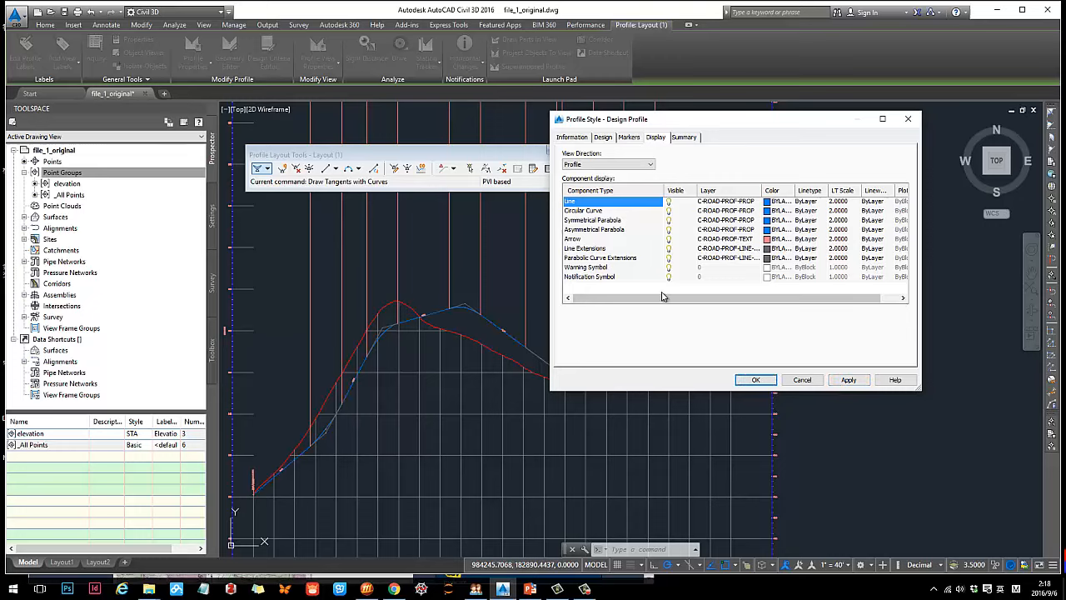
click(755, 379)
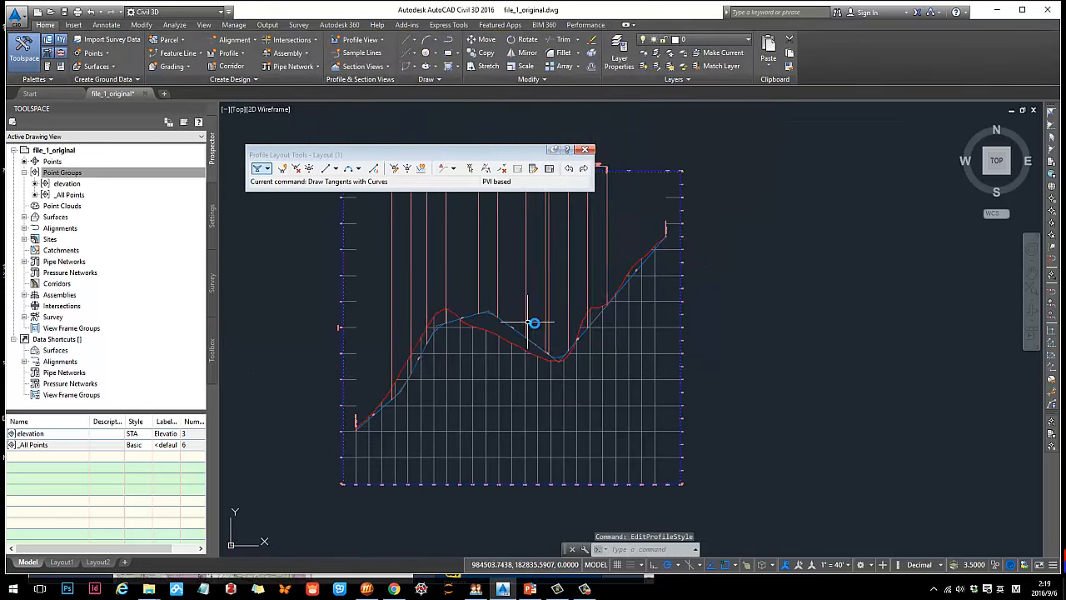
Step: Move the crest curve label at PVI station 13+85.81 down from the top of the profile view, closer to the design profile
middle_drag(543, 302, 575, 408)
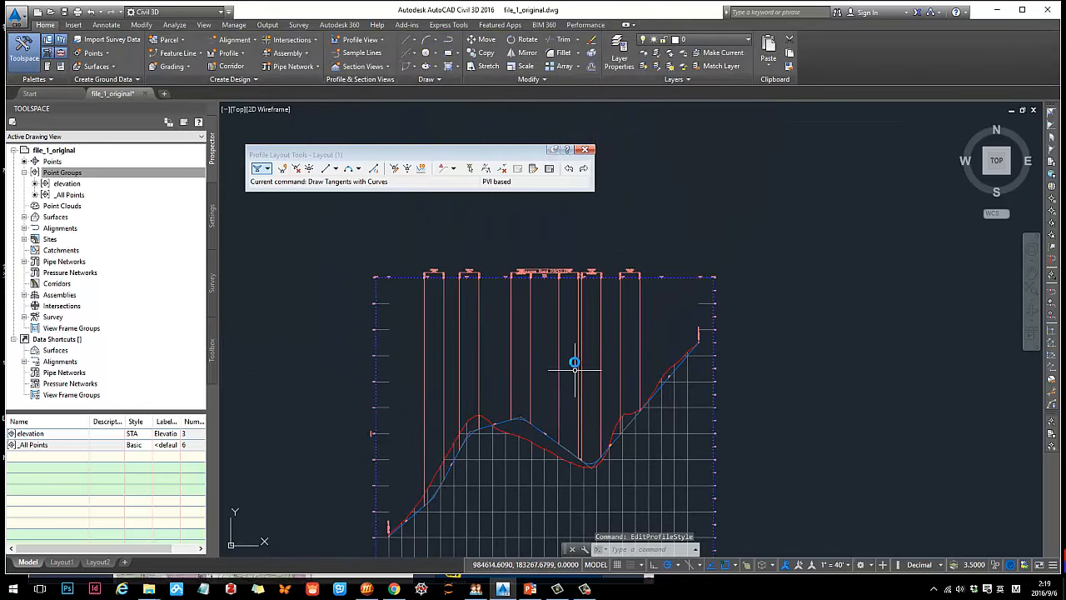
click(557, 309)
scroll(567, 321, up, 2)
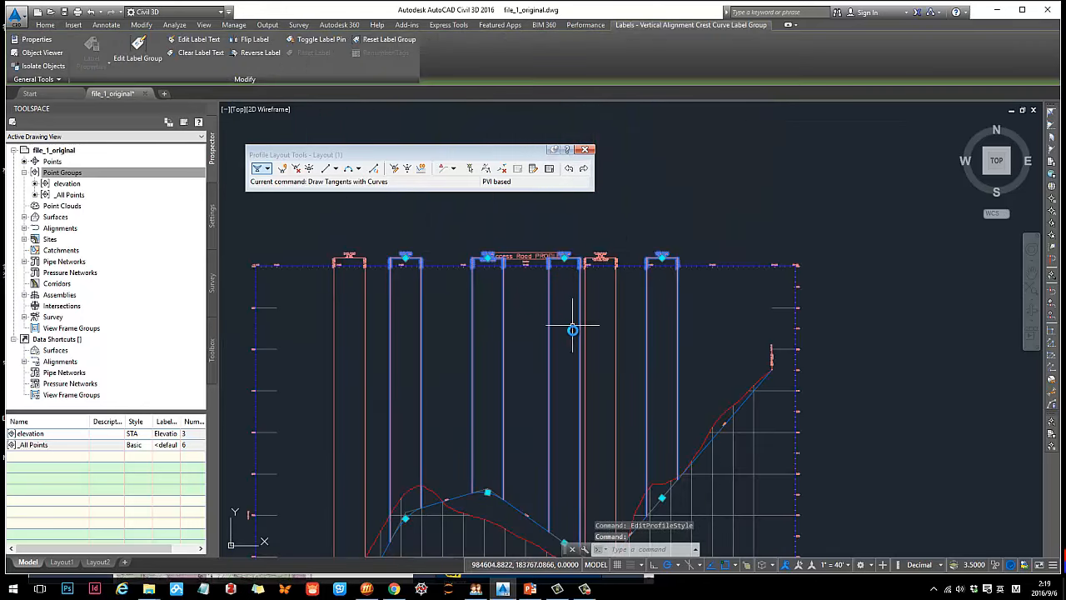
middle_drag(572, 324, 573, 298)
click(564, 231)
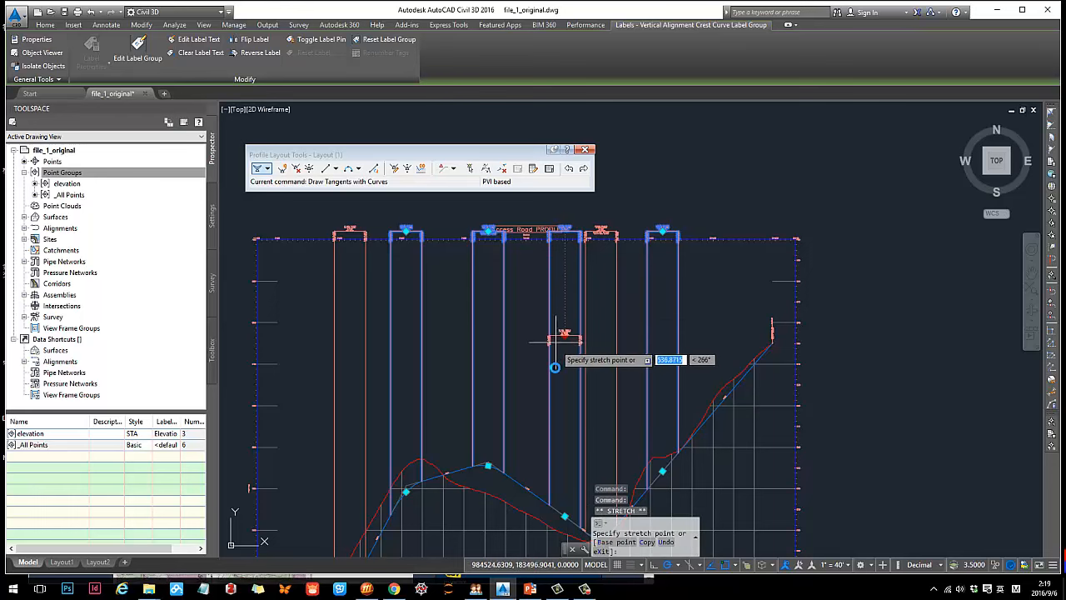
click(560, 428)
key(Escape)
mouse_move(606, 411)
middle_down()
mouse_move(588, 346)
mouse_move(608, 407)
middle_up()
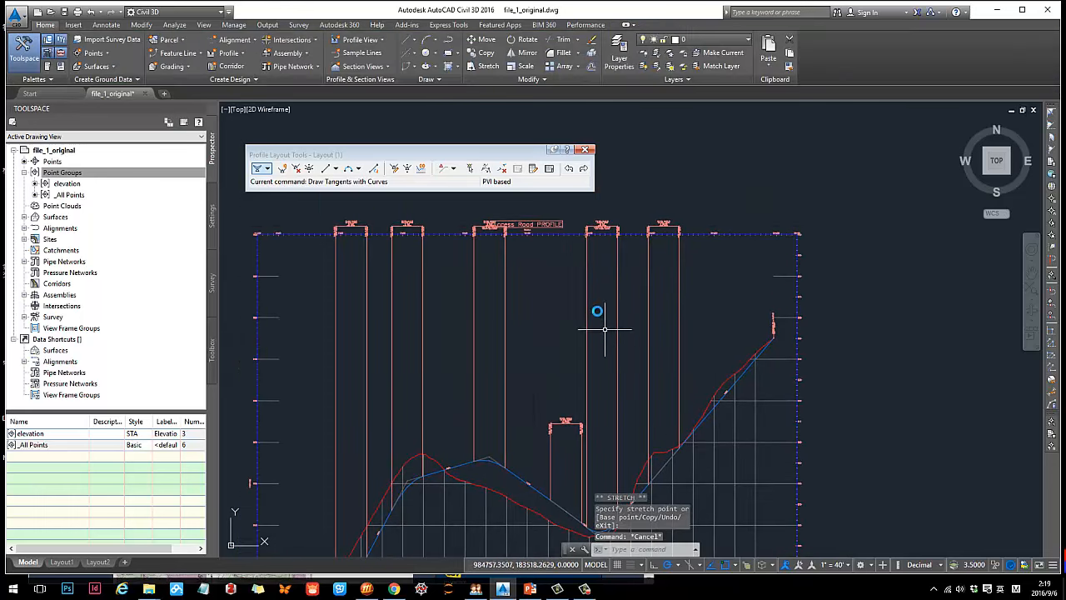
Step: Move the sag curve label above the profile's low point down, slightly higher than the lowered crest curve label
click(586, 288)
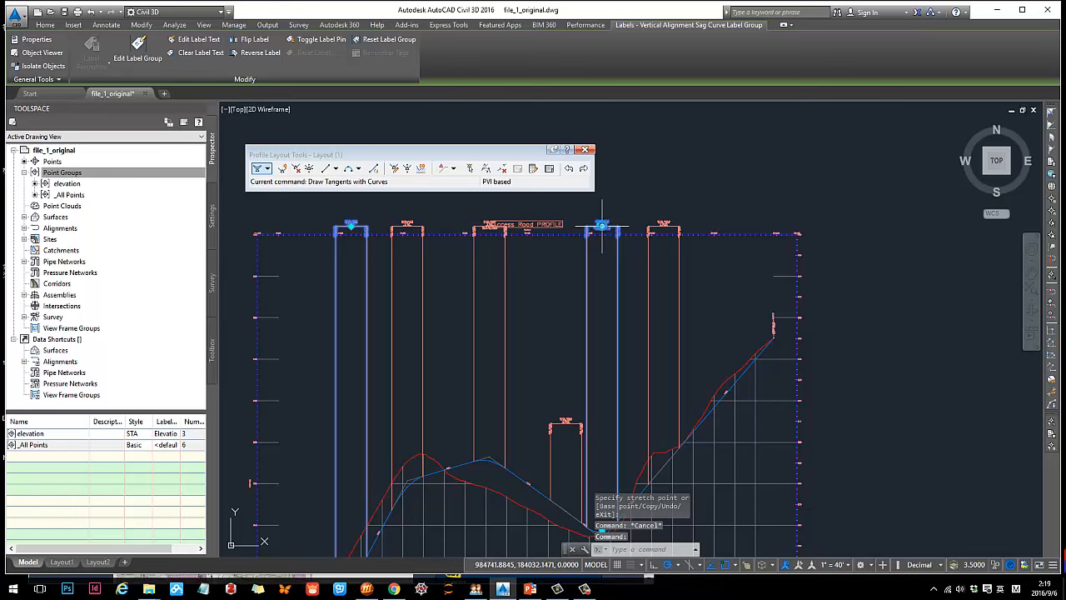
click(601, 224)
click(608, 356)
key(Escape)
middle_drag(631, 404, 619, 369)
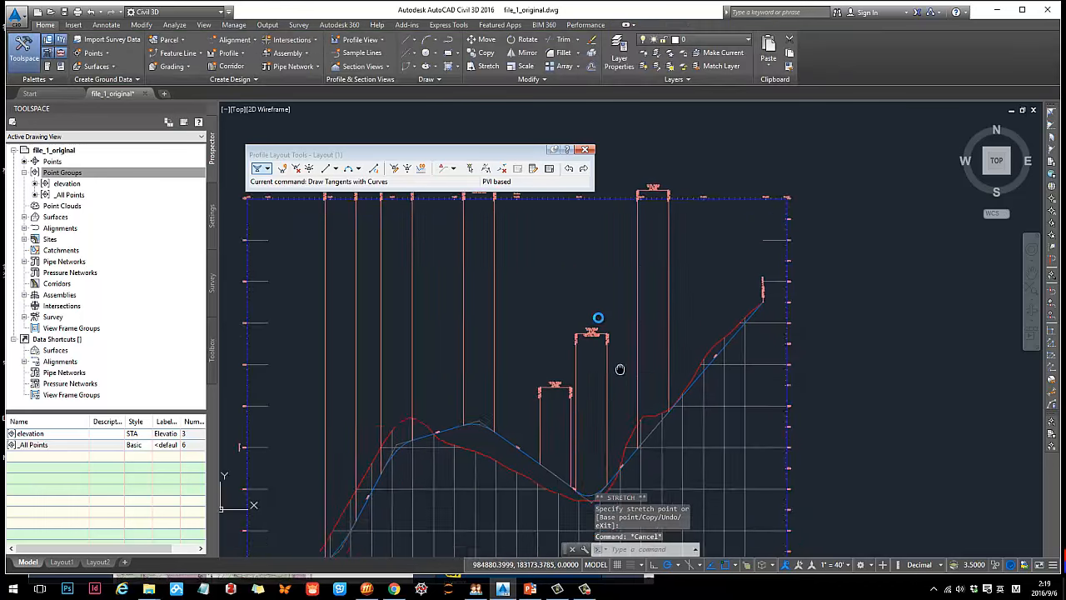
scroll(552, 352, up, 3)
scroll(541, 337, up, 5)
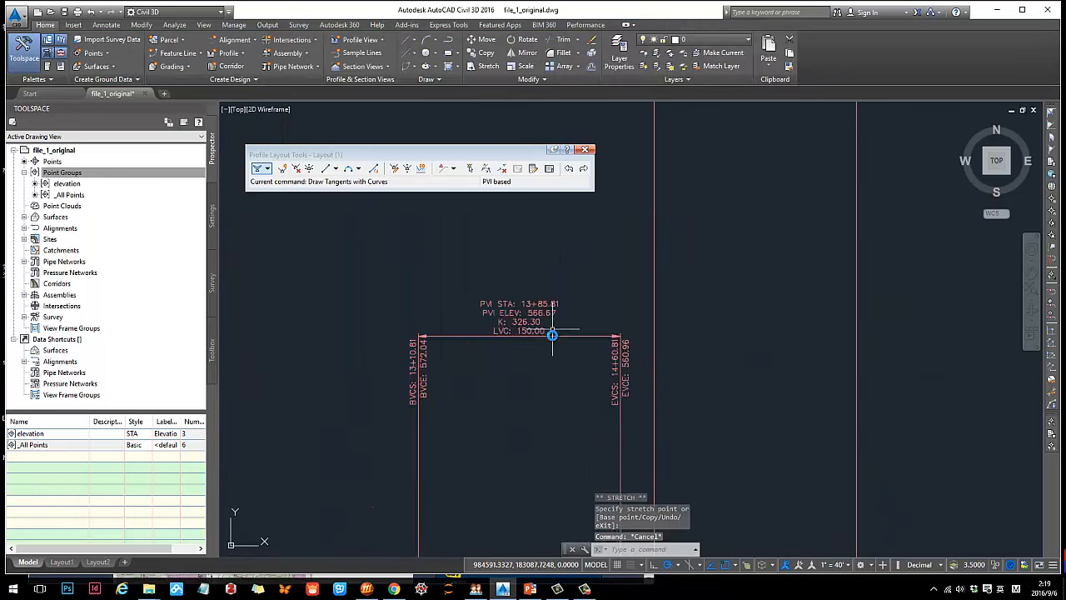
click(523, 335)
right_click(526, 341)
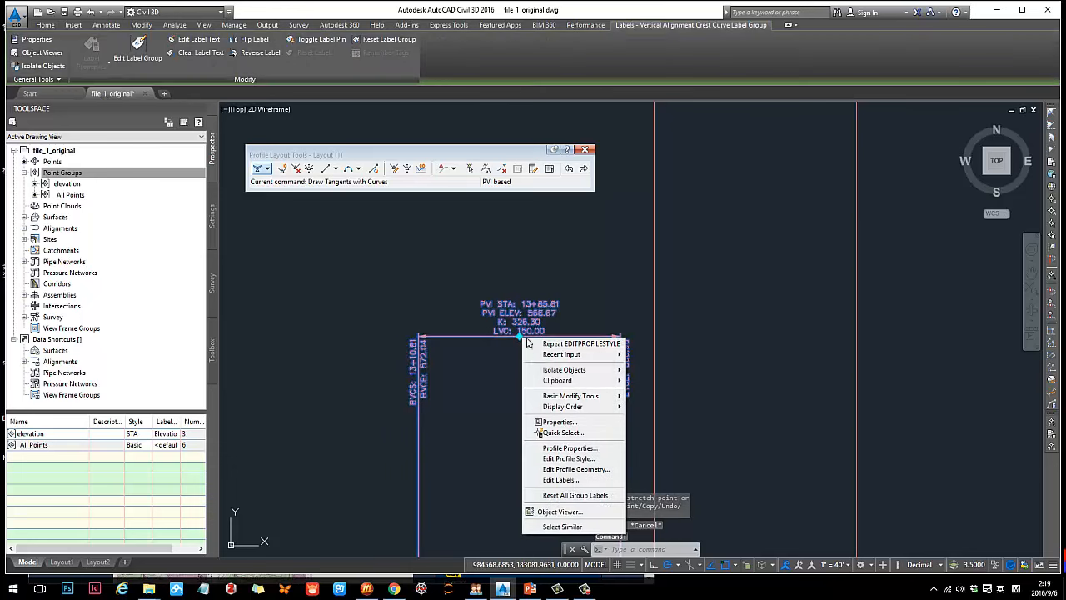
click(581, 479)
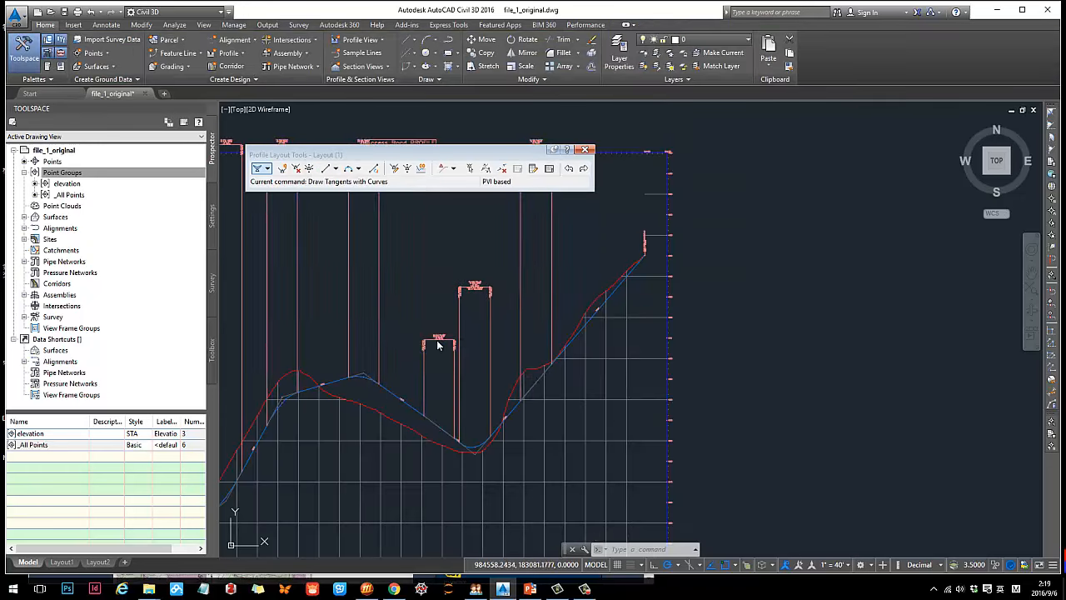
Step: In the design profile's label settings, choose the Lines label type and enable the start station option for Lines, Crest Curves and Sag Curves
click(439, 339)
scroll(396, 415, up, 8)
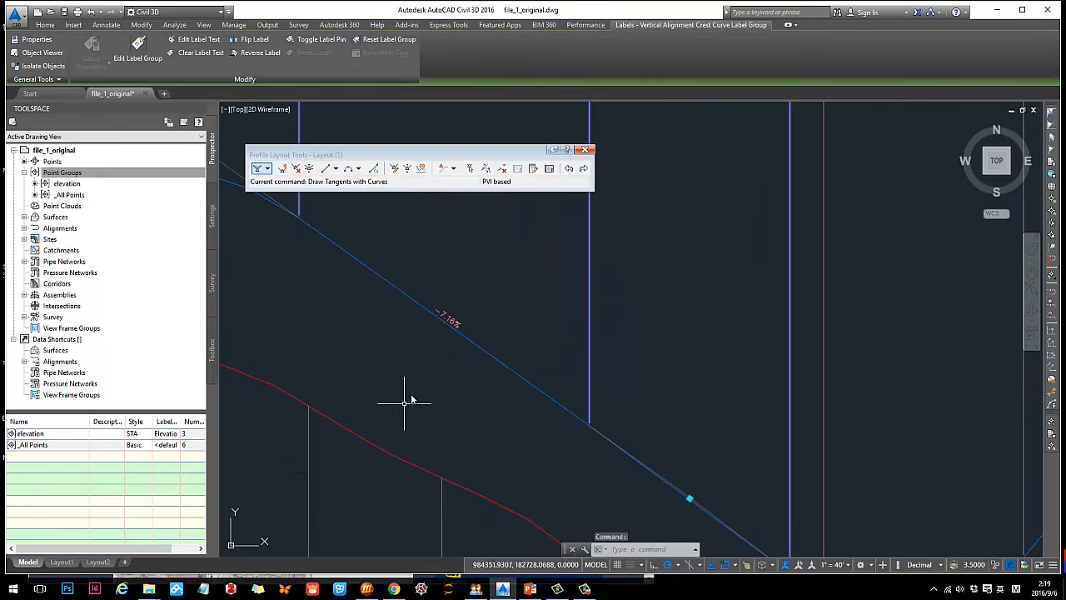
scroll(454, 330, down, 8)
scroll(466, 334, up, 4)
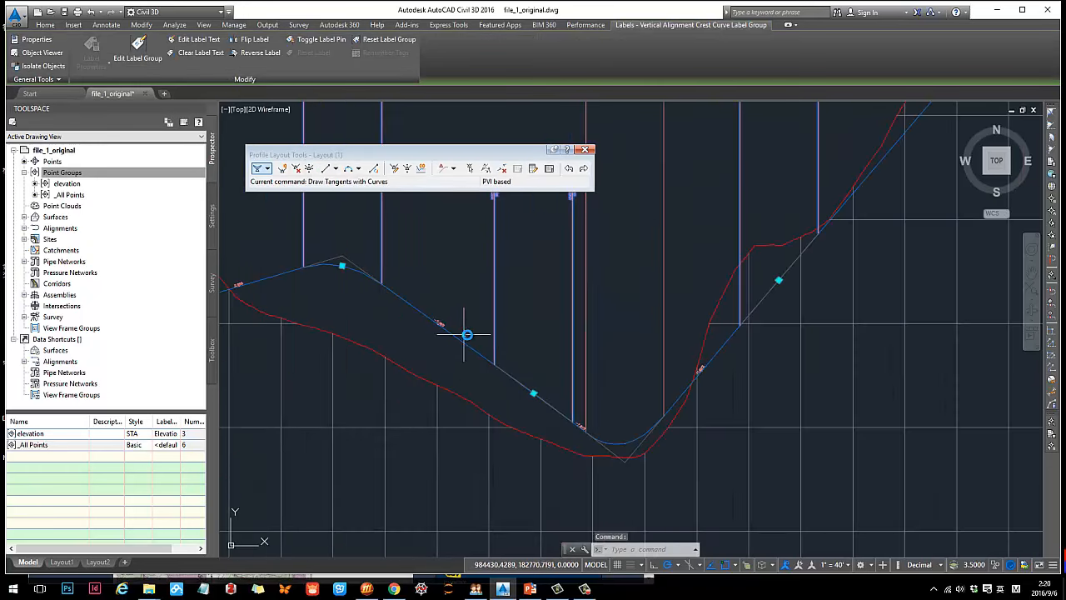
scroll(516, 364, down, 2)
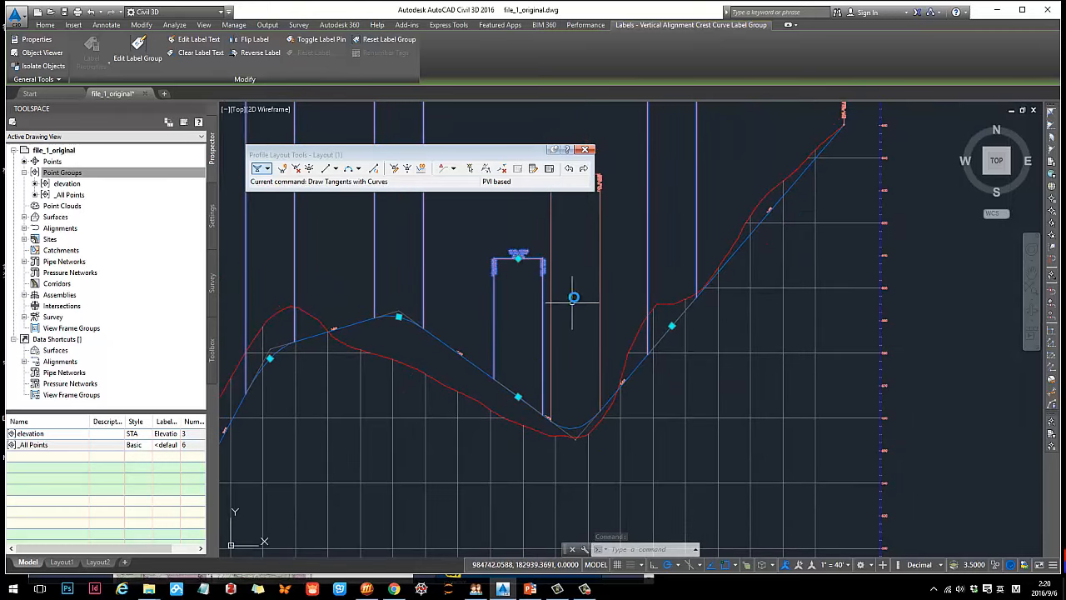
scroll(563, 332, up, 2)
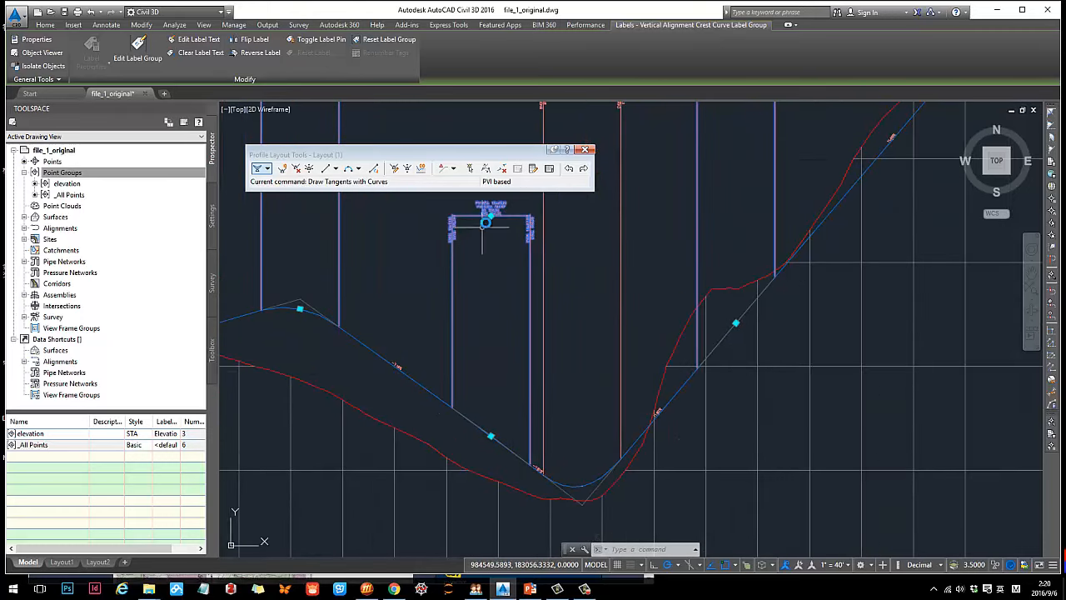
right_click(491, 218)
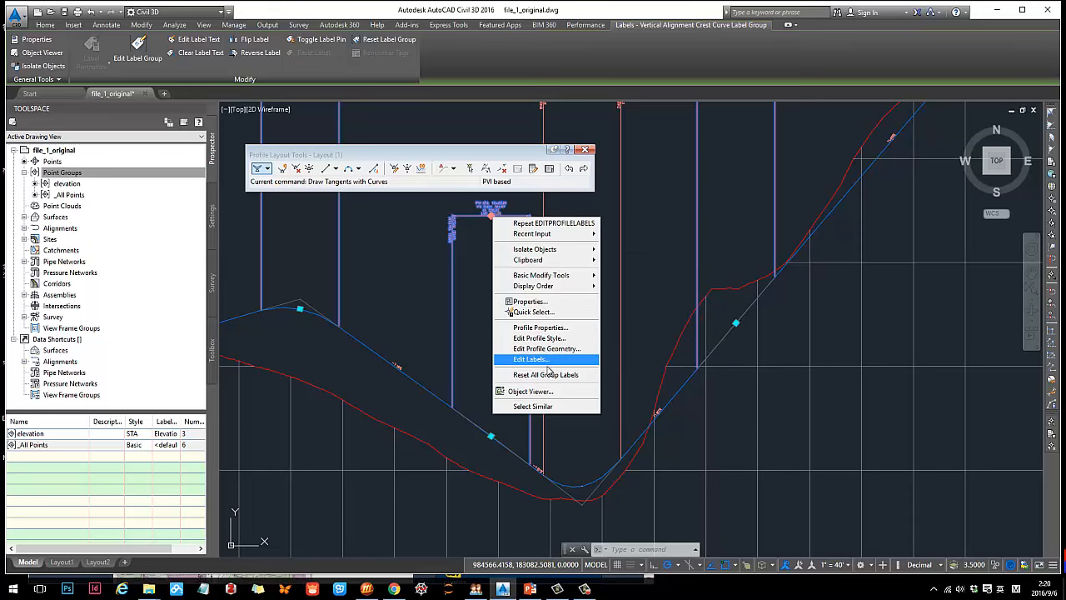
click(549, 361)
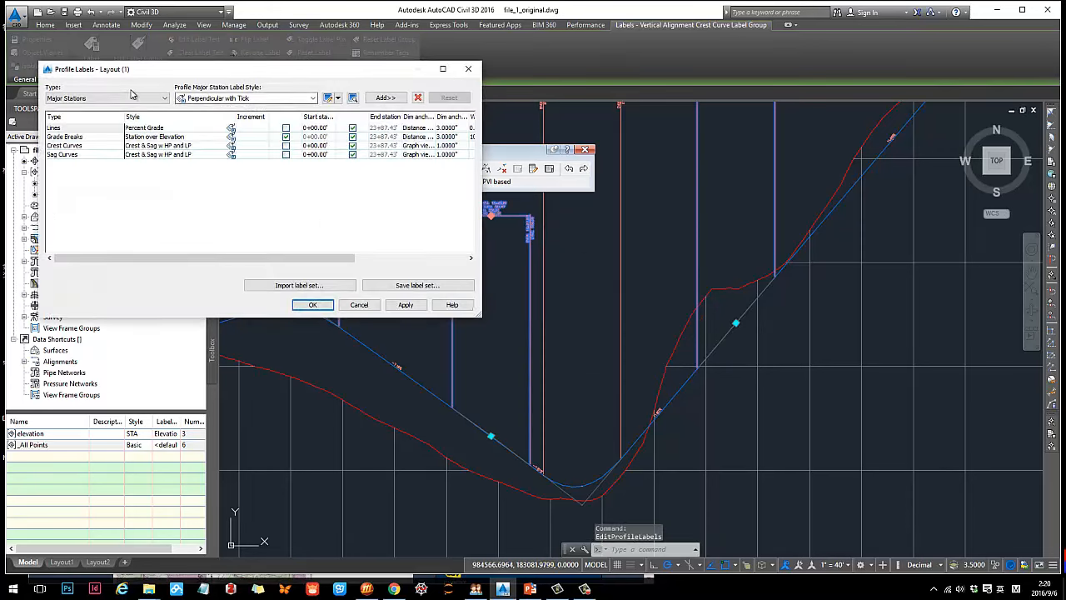
click(131, 98)
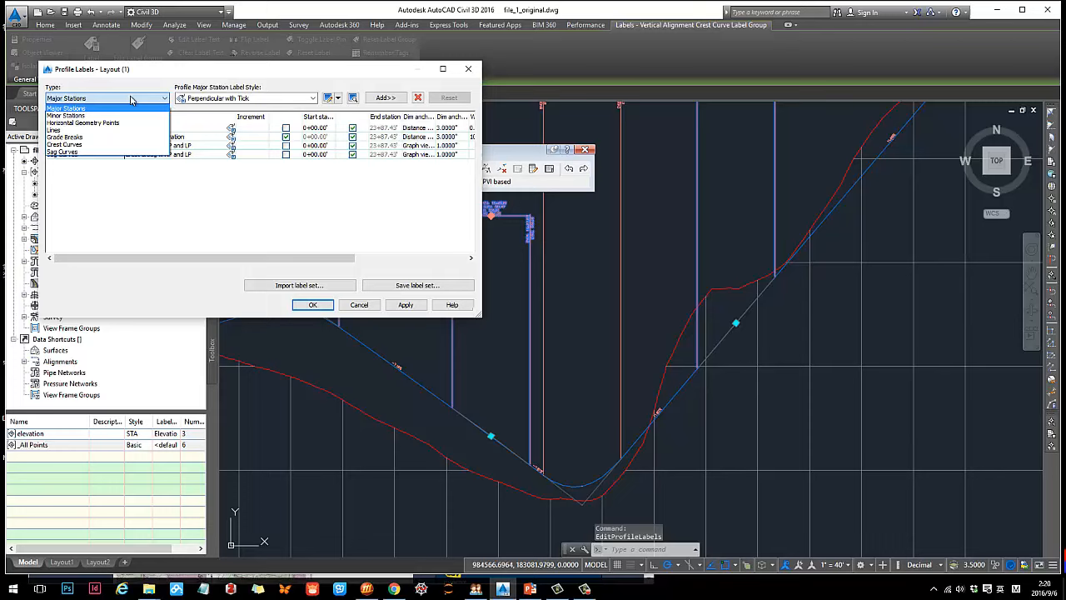
click(66, 130)
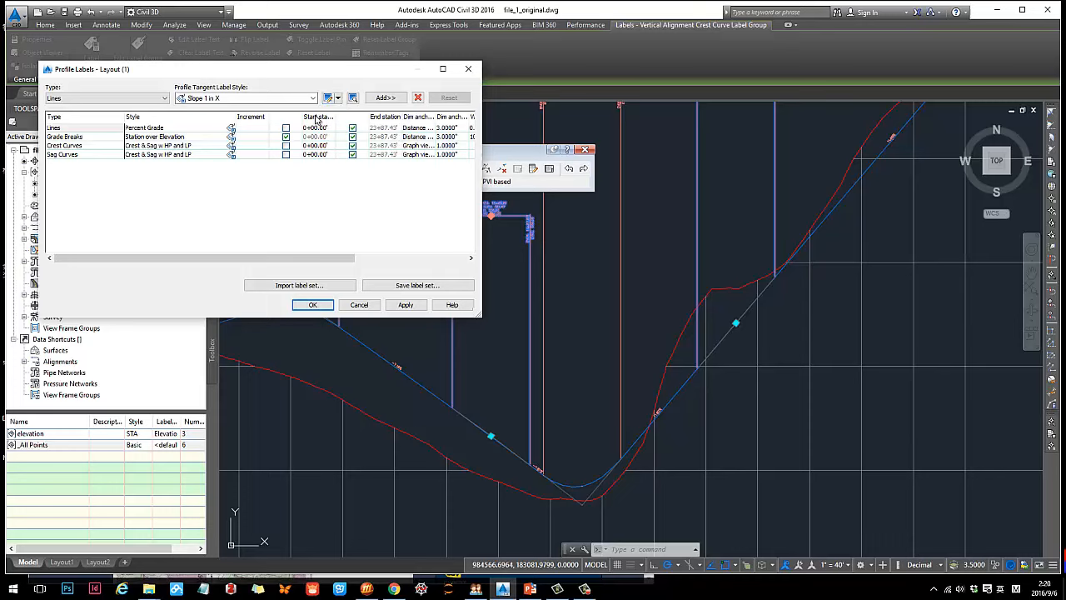
click(285, 145)
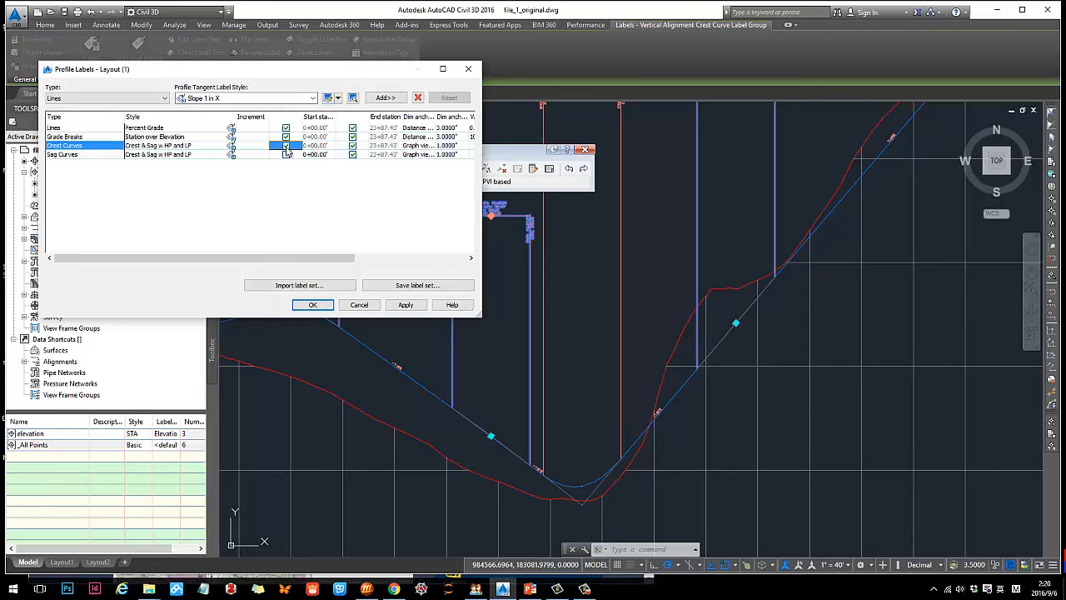
click(285, 155)
Step: Set the Grade text height of the Slope 1 in X tangent label style to 0.5000" and apply the profile label settings
click(337, 98)
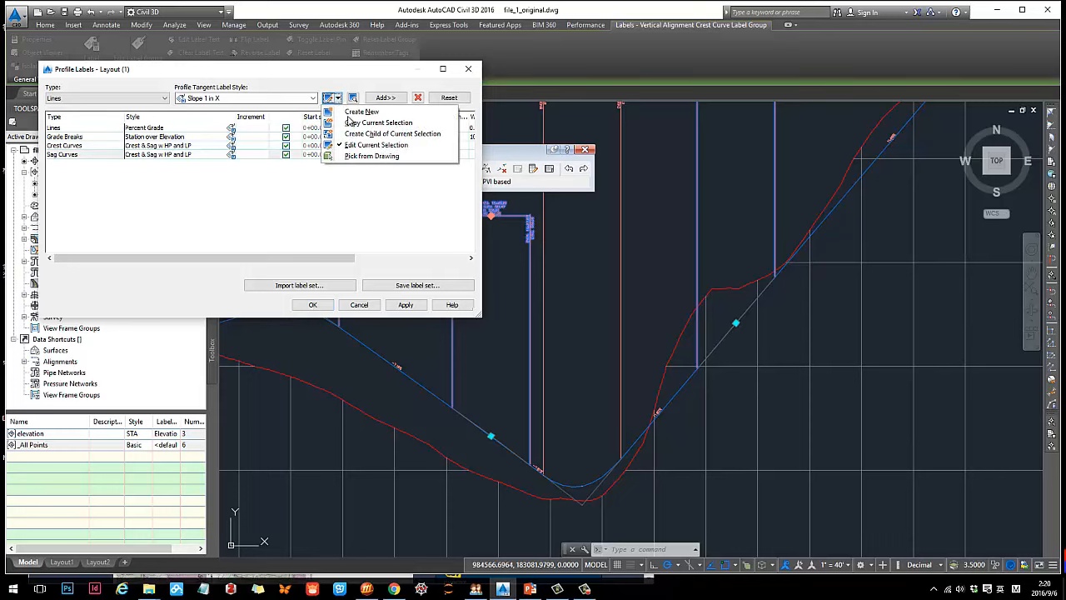
click(391, 143)
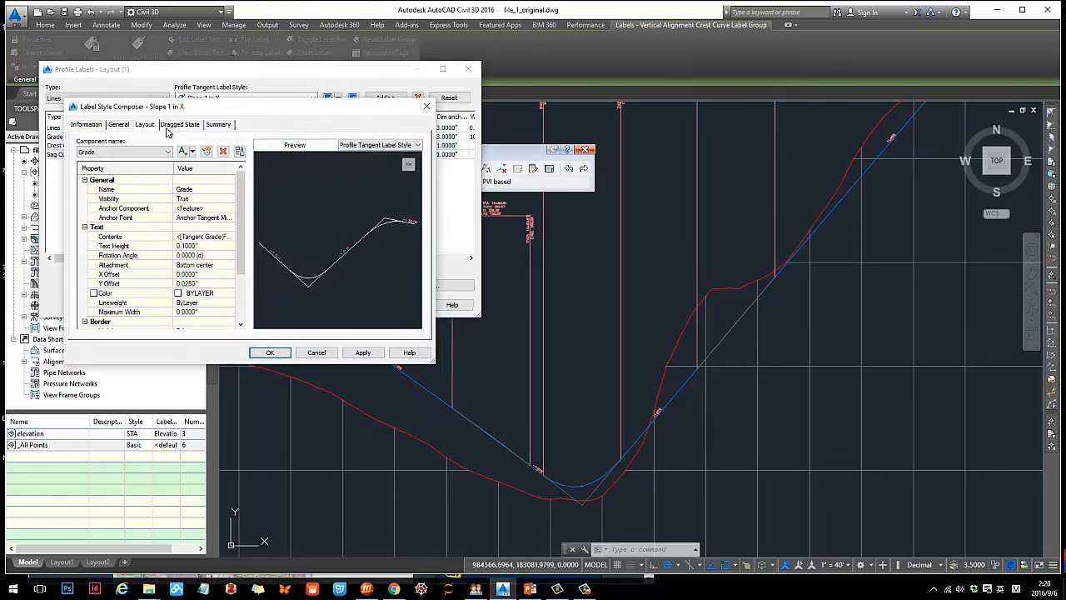
click(188, 245)
click(362, 352)
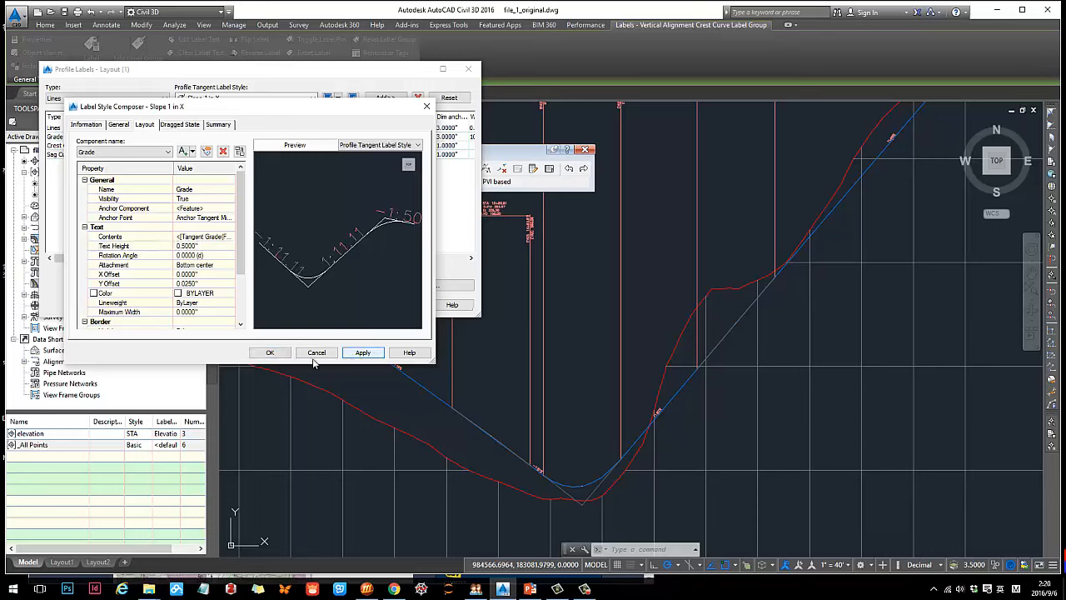
click(270, 352)
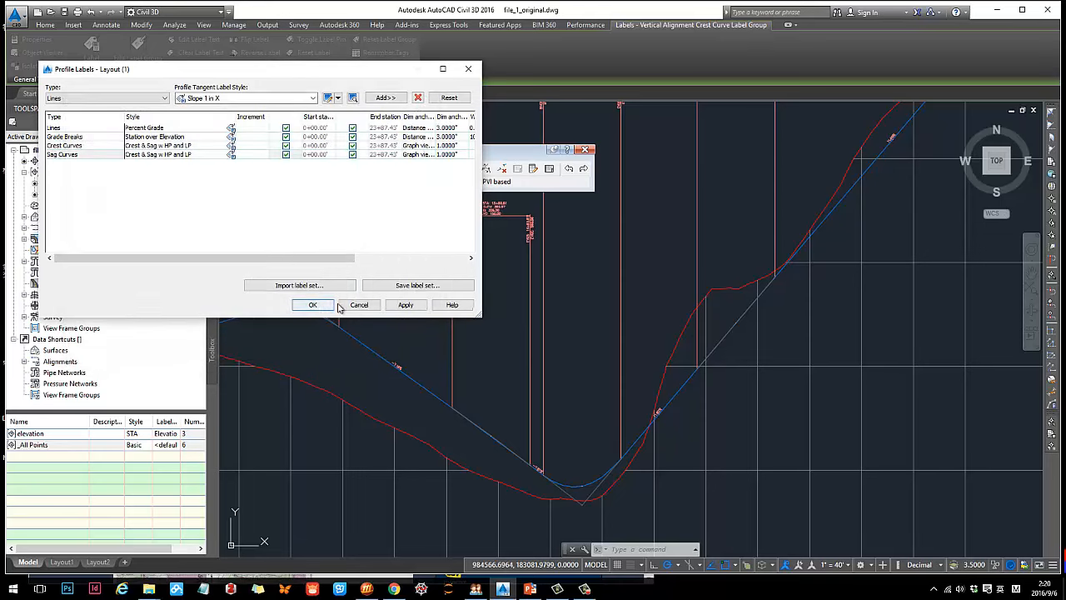
click(408, 305)
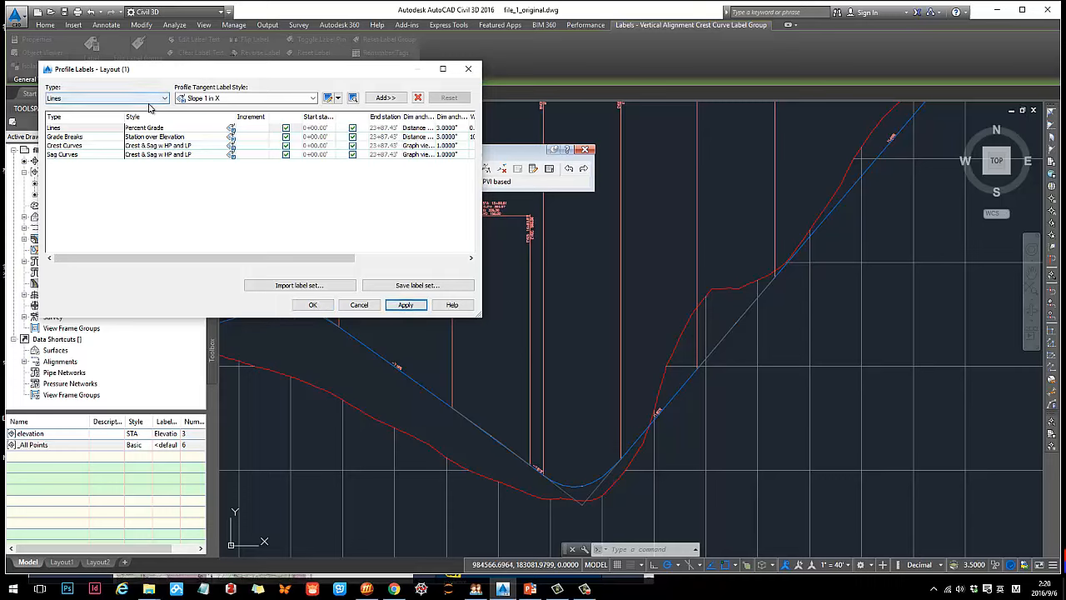
Step: Change the Lines label style of the design profile from Percent Grade to Slope 1 in X and accept the profile labels
click(232, 129)
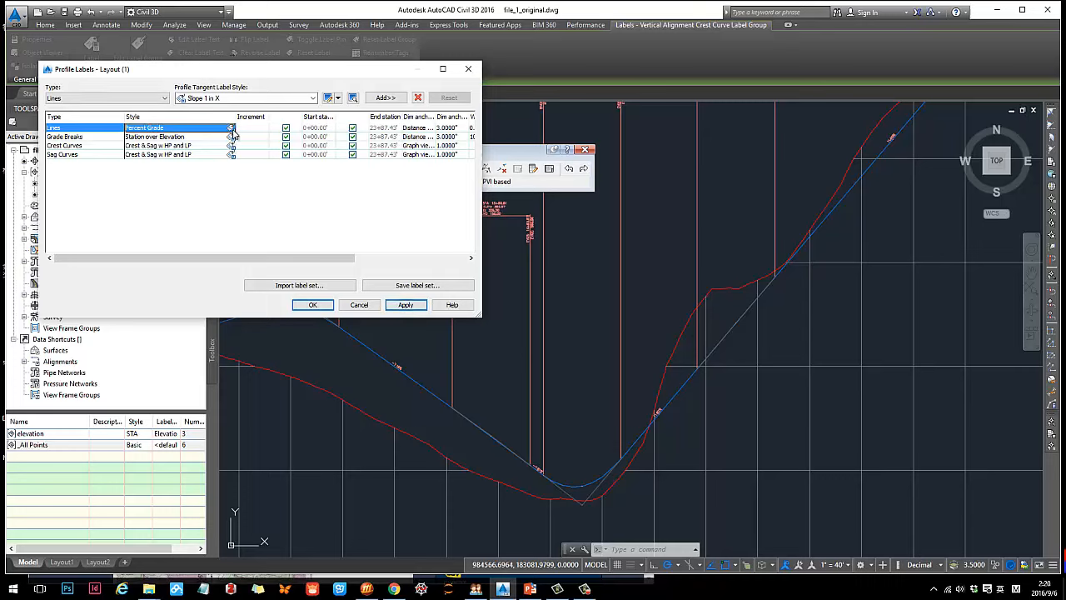
click(232, 130)
click(410, 234)
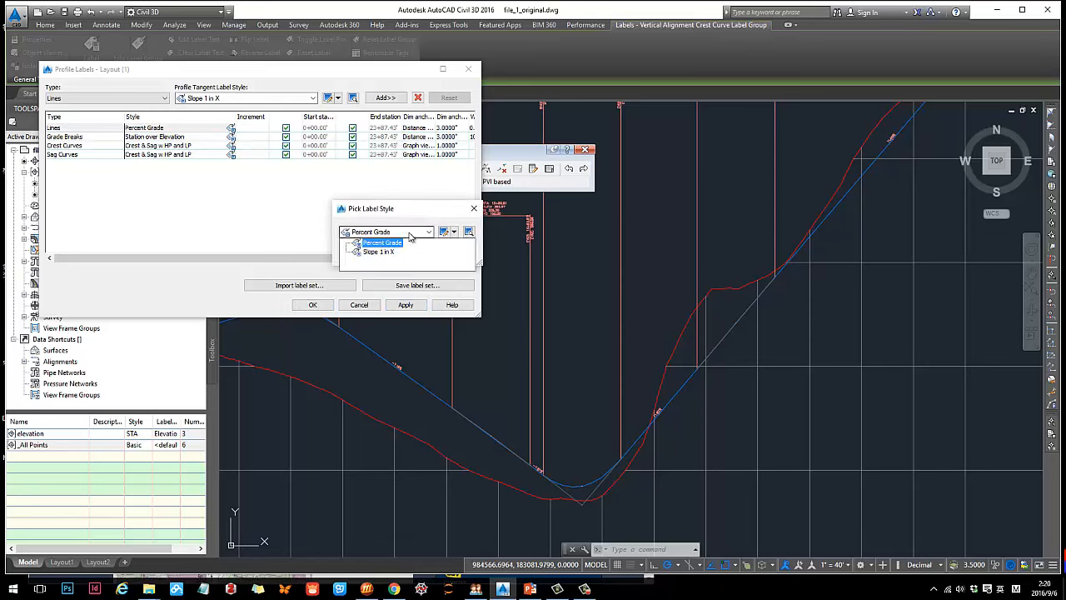
click(390, 252)
click(368, 254)
click(406, 306)
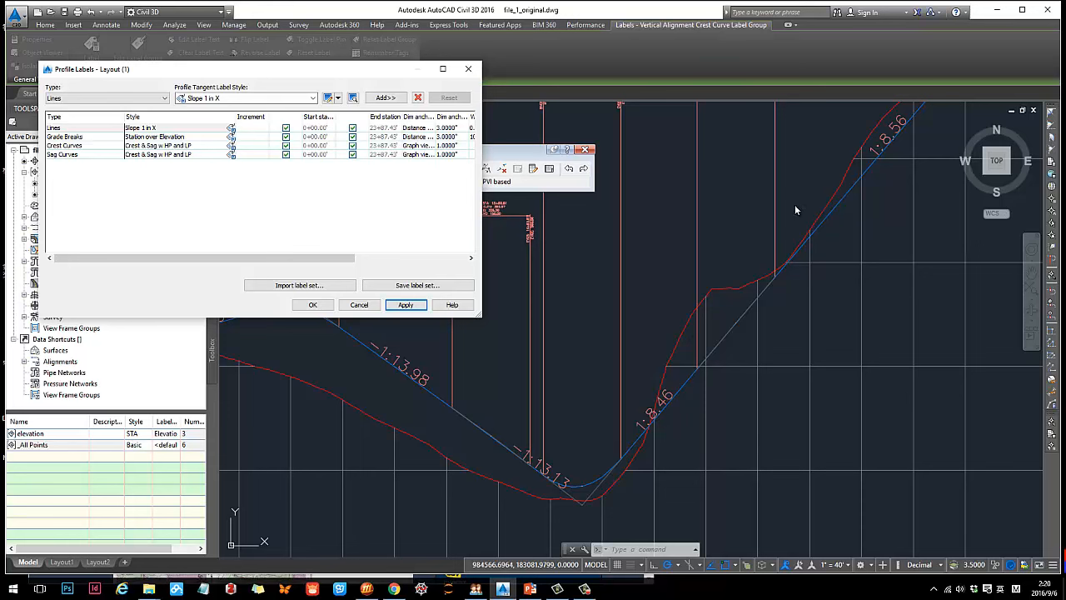
click(316, 306)
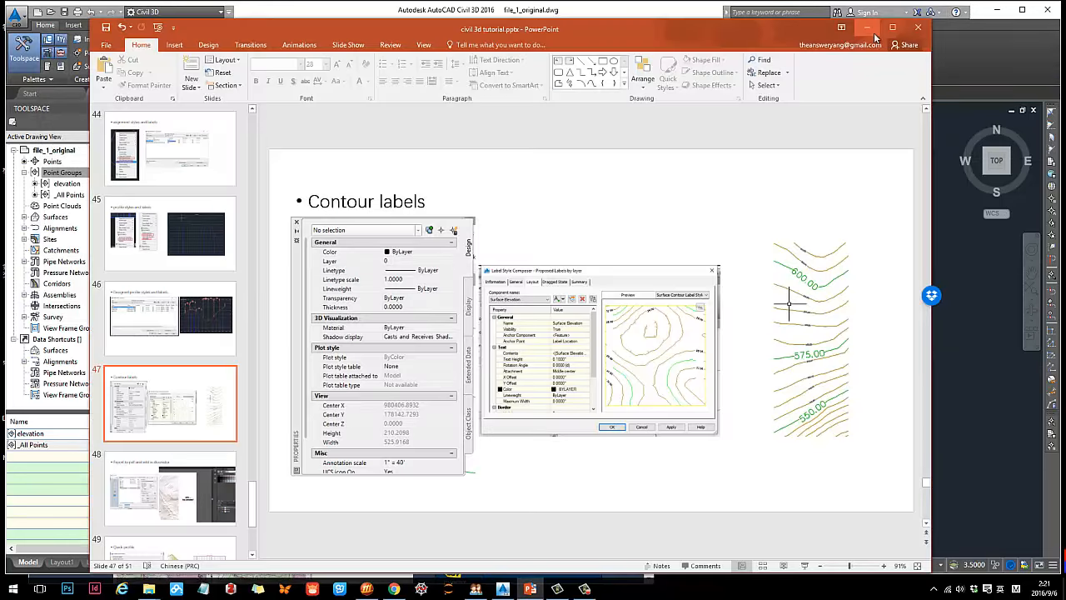
Step: Return from PowerPoint to Civil 3D and add a one-point slope label to the Aerial Mapping (1) surface, between contours in its southwest part
click(868, 30)
scroll(833, 354, down, 5)
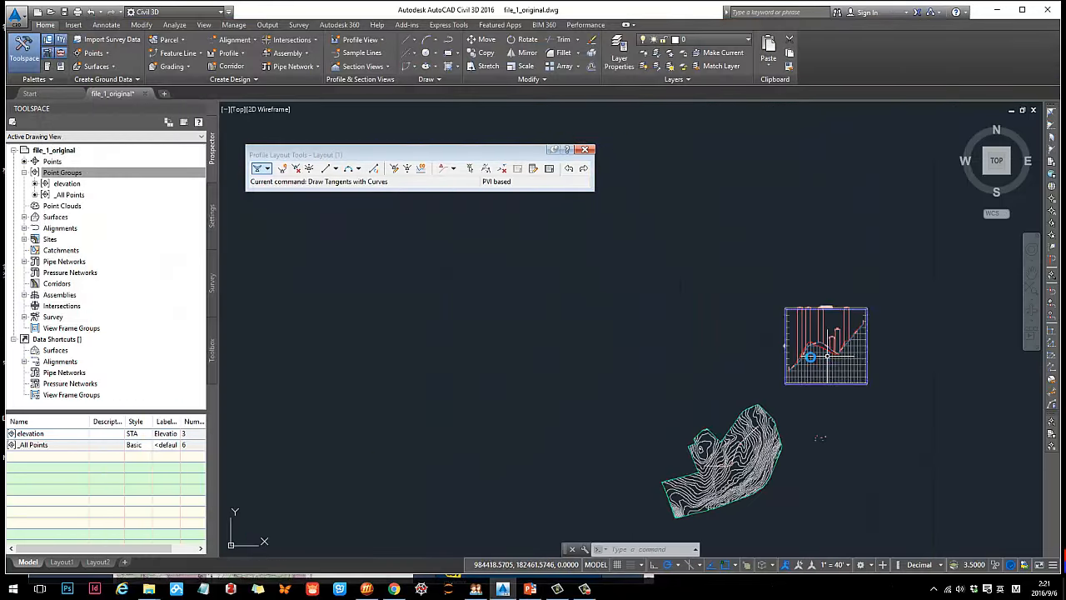
middle_drag(757, 456, 595, 320)
scroll(544, 351, up, 6)
middle_drag(554, 361, 504, 323)
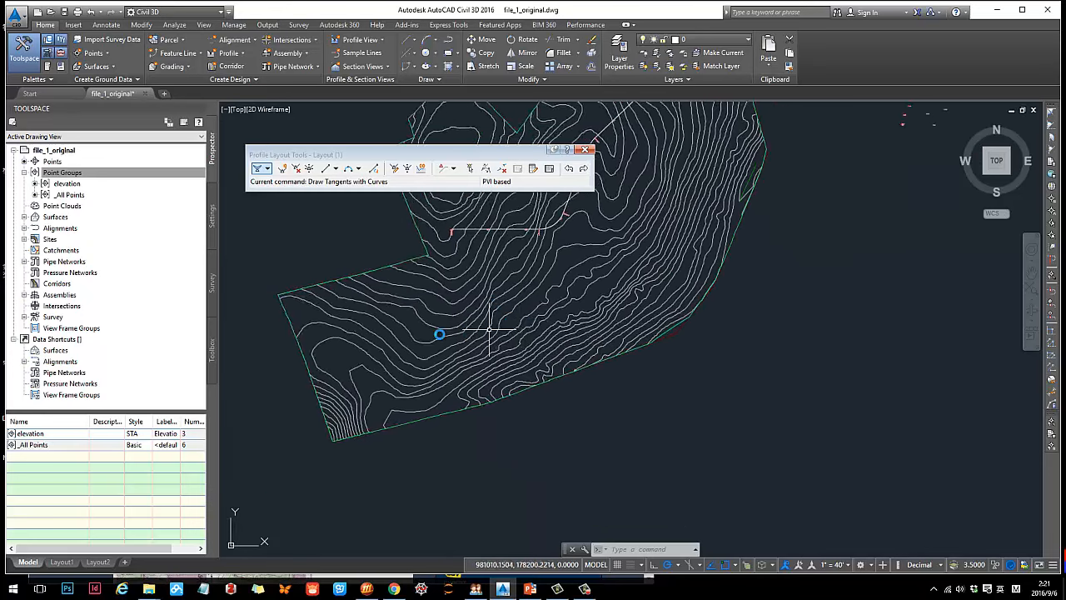
scroll(490, 330, up, 2)
middle_drag(452, 274, 477, 308)
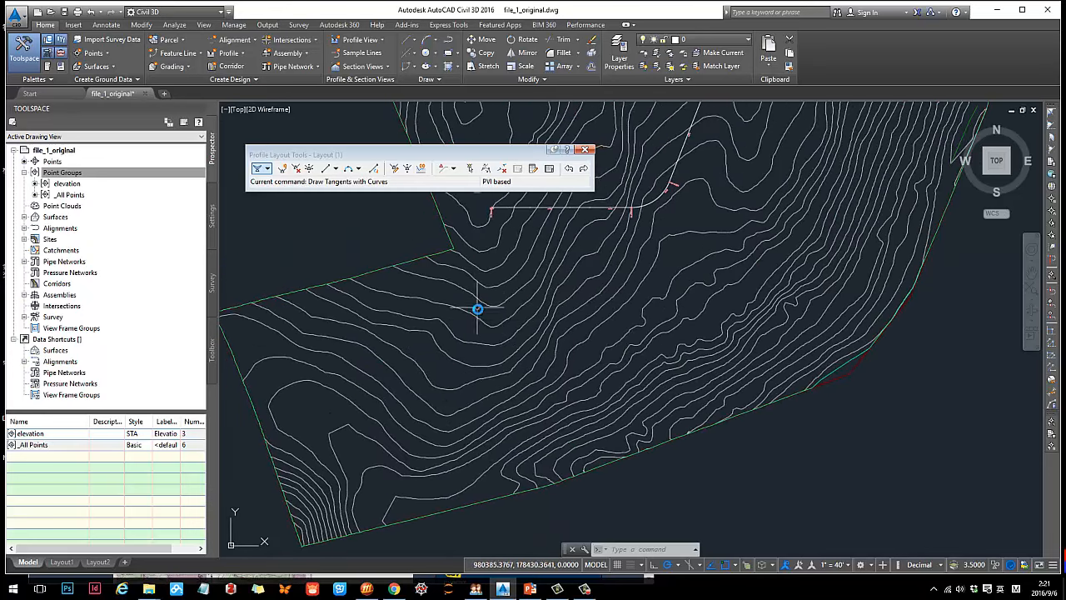
click(80, 25)
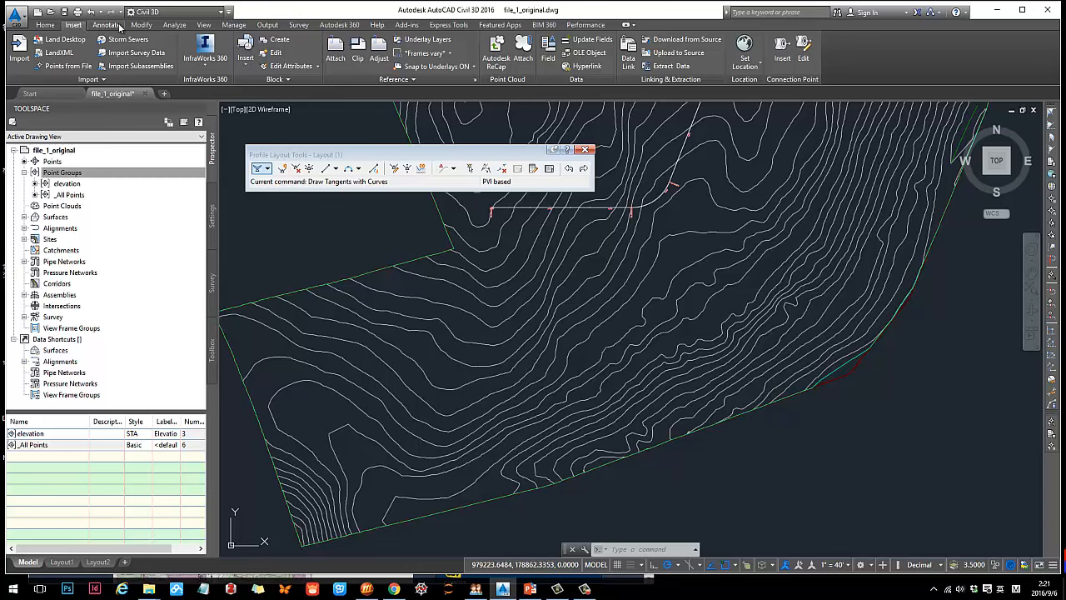
click(398, 325)
click(31, 63)
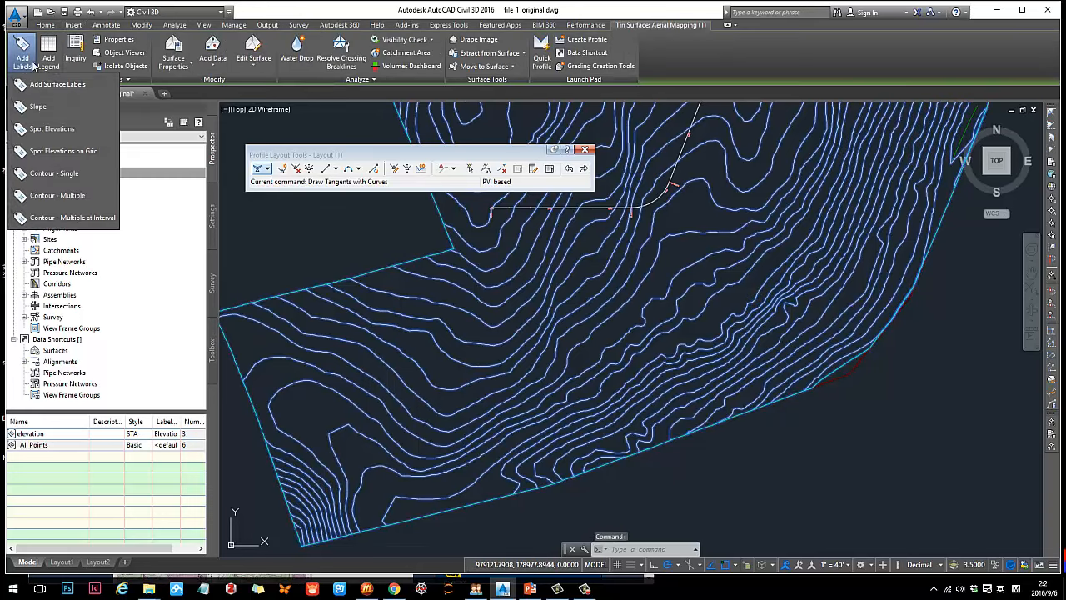
click(55, 107)
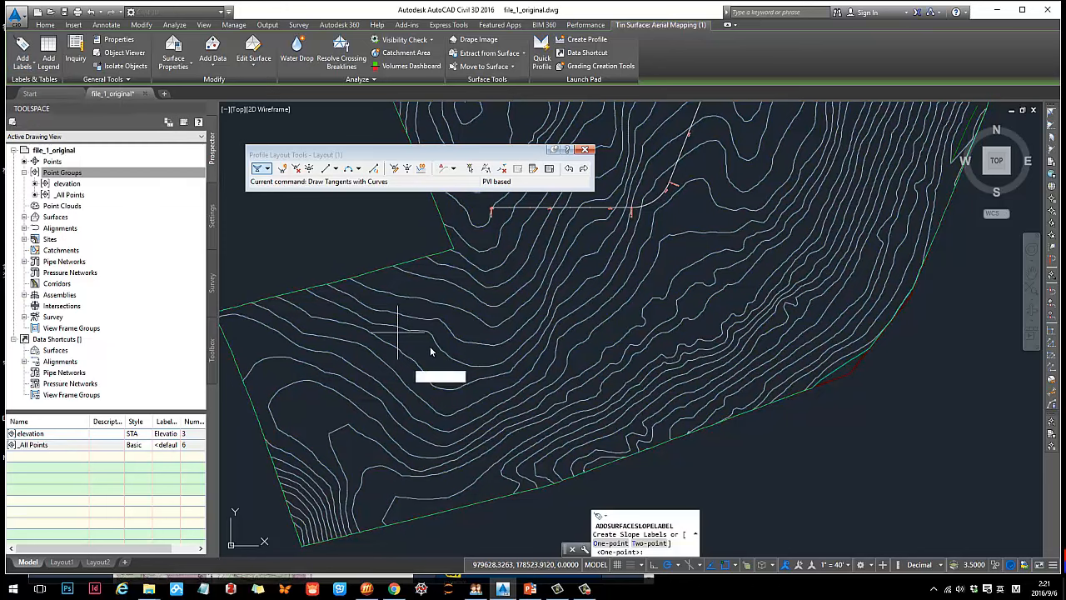
scroll(455, 352, up, 3)
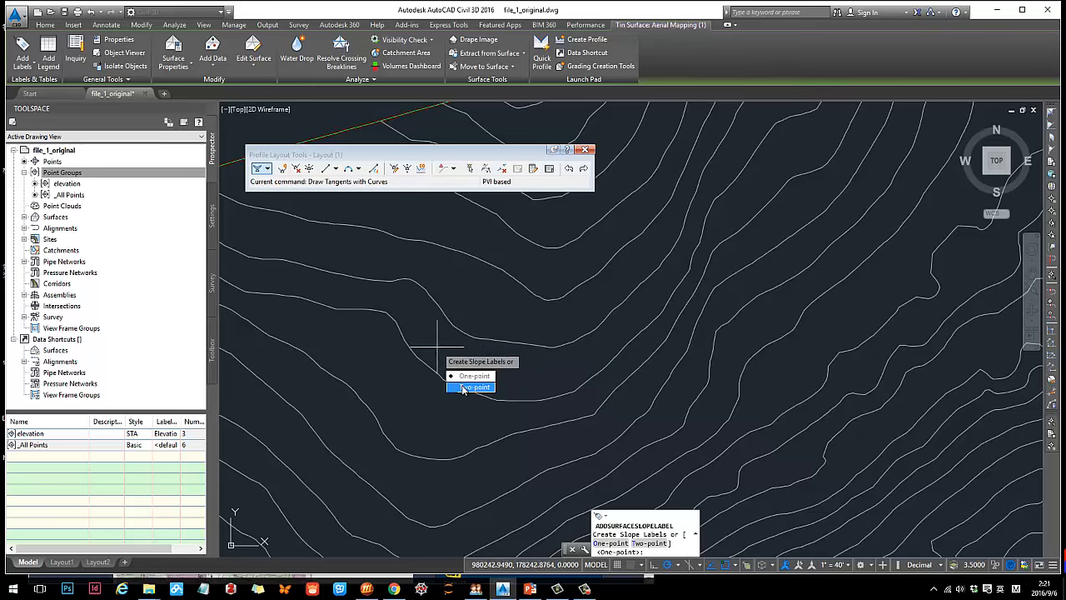
click(462, 376)
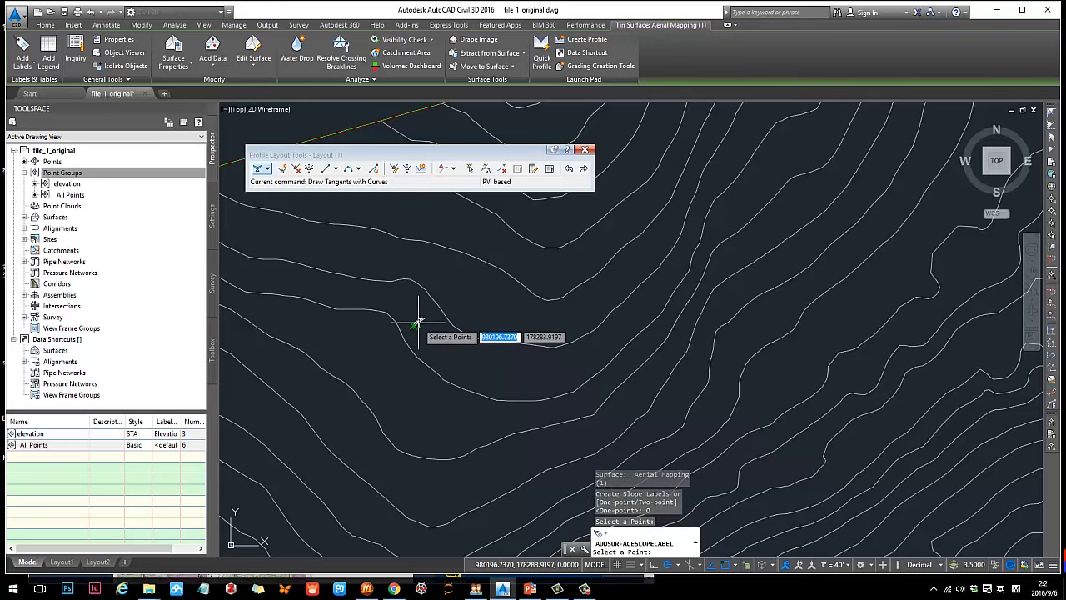
scroll(399, 359, up, 3)
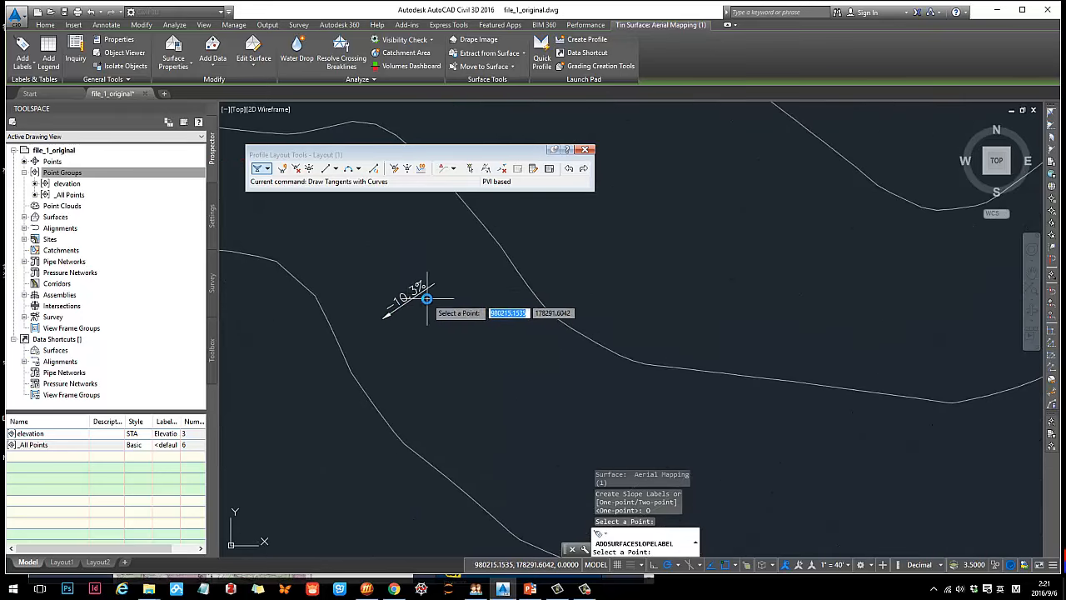
click(416, 306)
scroll(415, 306, down, 3)
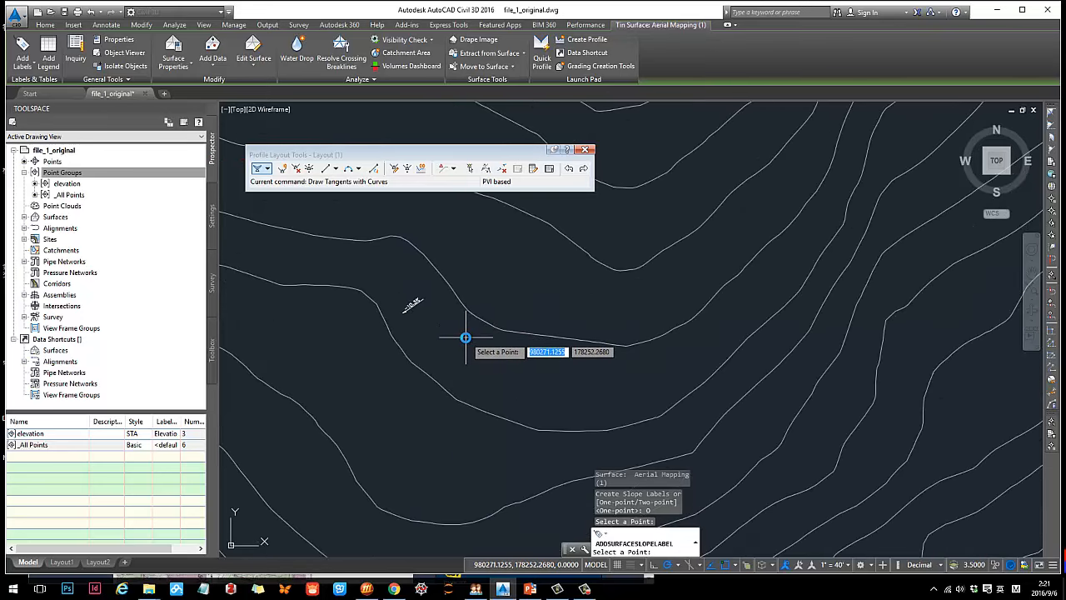
key(Escape)
Step: Add a two-point slope label running southwest across the contours, just east of the one-point slope label
key(Return)
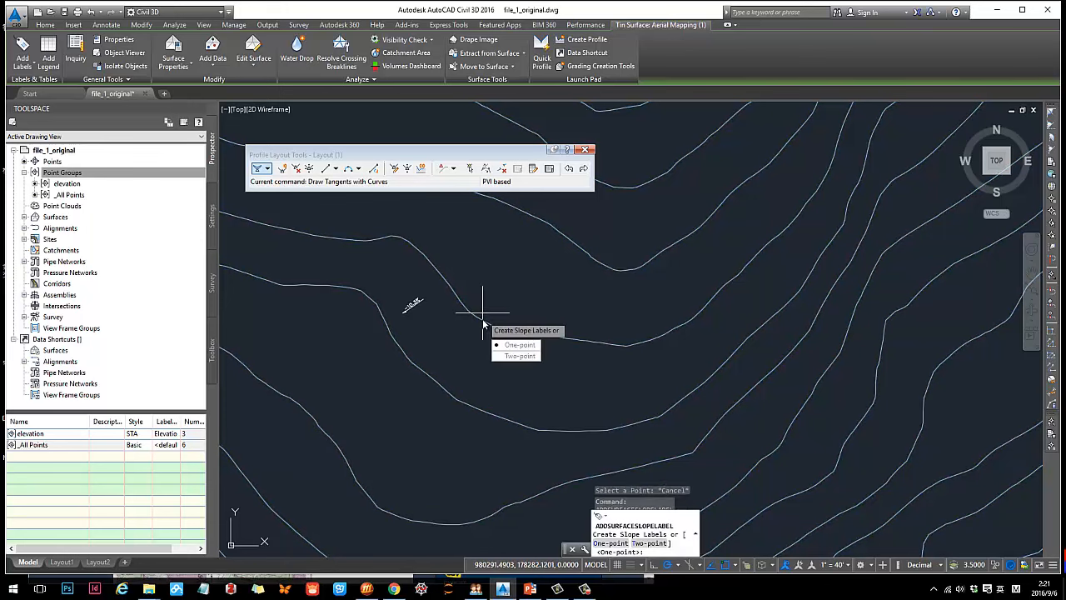
click(514, 355)
scroll(483, 331, down, 2)
click(546, 272)
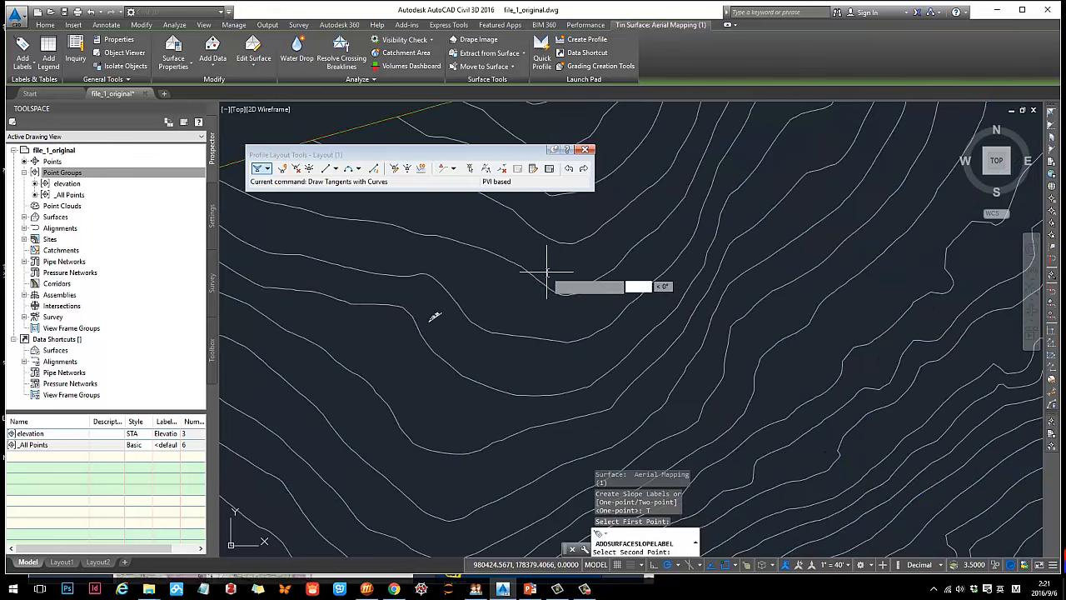
click(454, 411)
scroll(536, 374, up, 1)
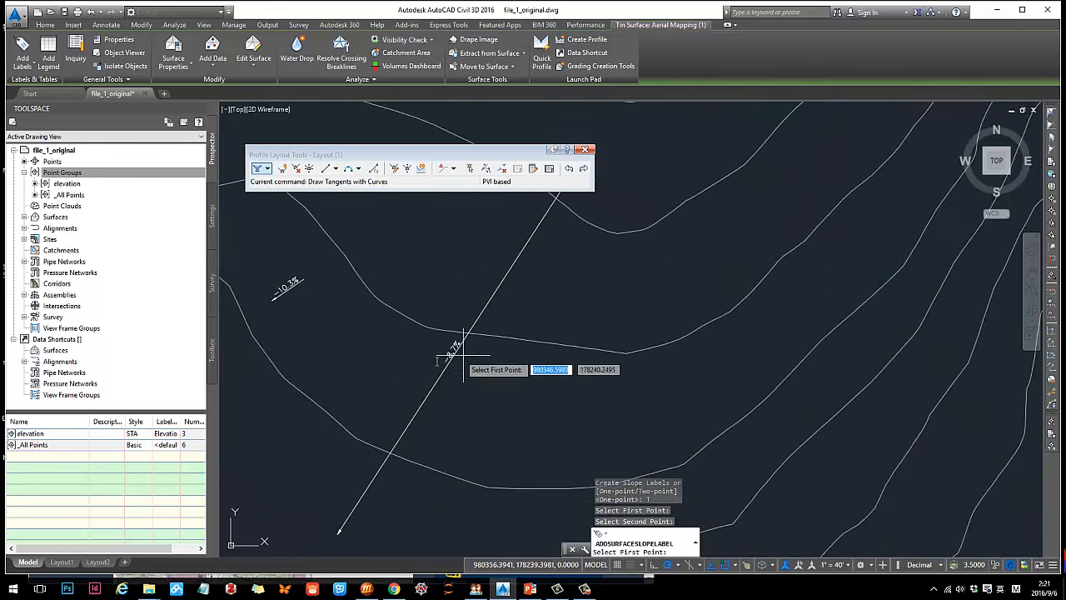
scroll(566, 392, up, 1)
scroll(541, 371, down, 3)
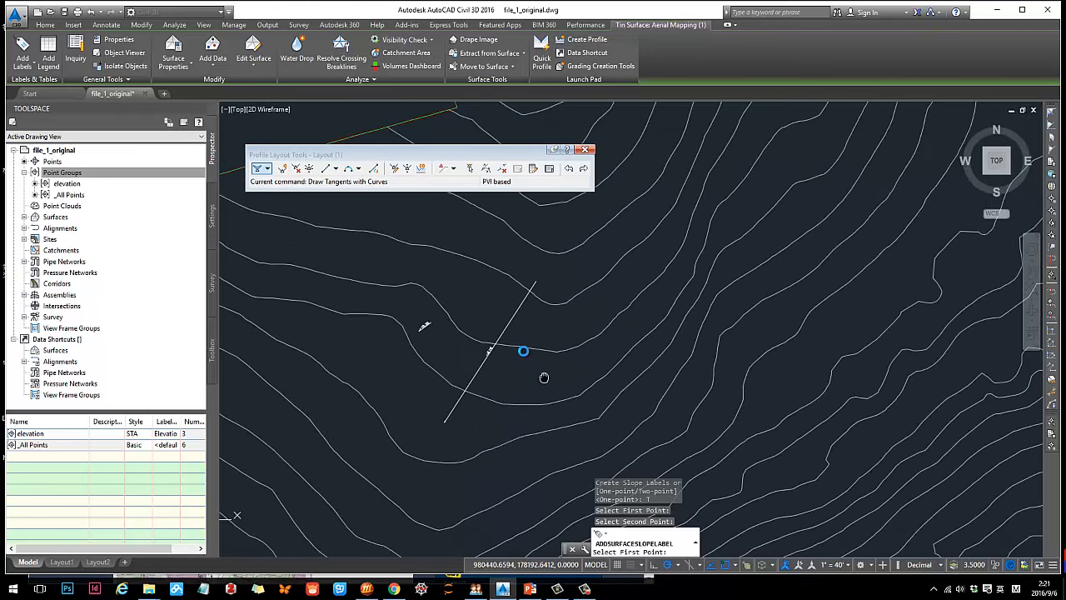
scroll(488, 333, up, 2)
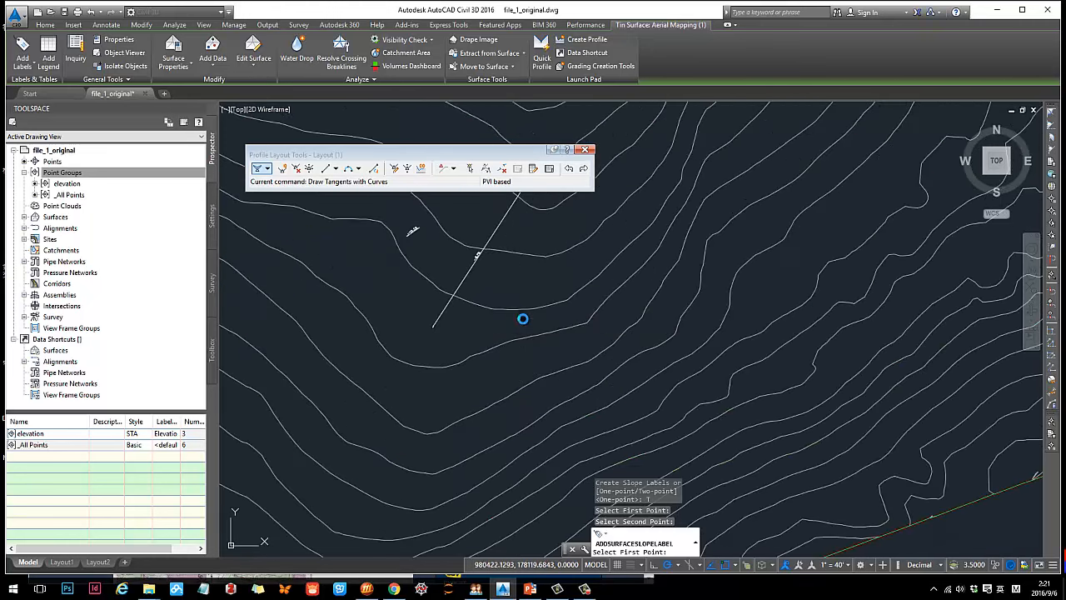
scroll(522, 317, down, 1)
Step: Add a spot elevation label to the surface between contours, east of the two-point slope label
click(31, 68)
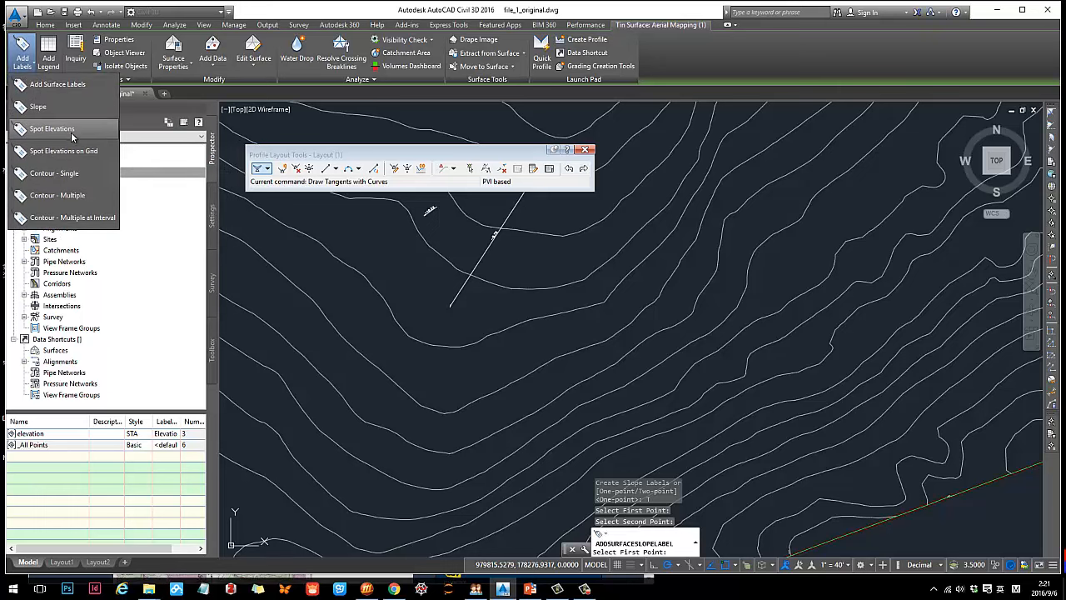
click(52, 128)
scroll(601, 257, up, 2)
click(601, 243)
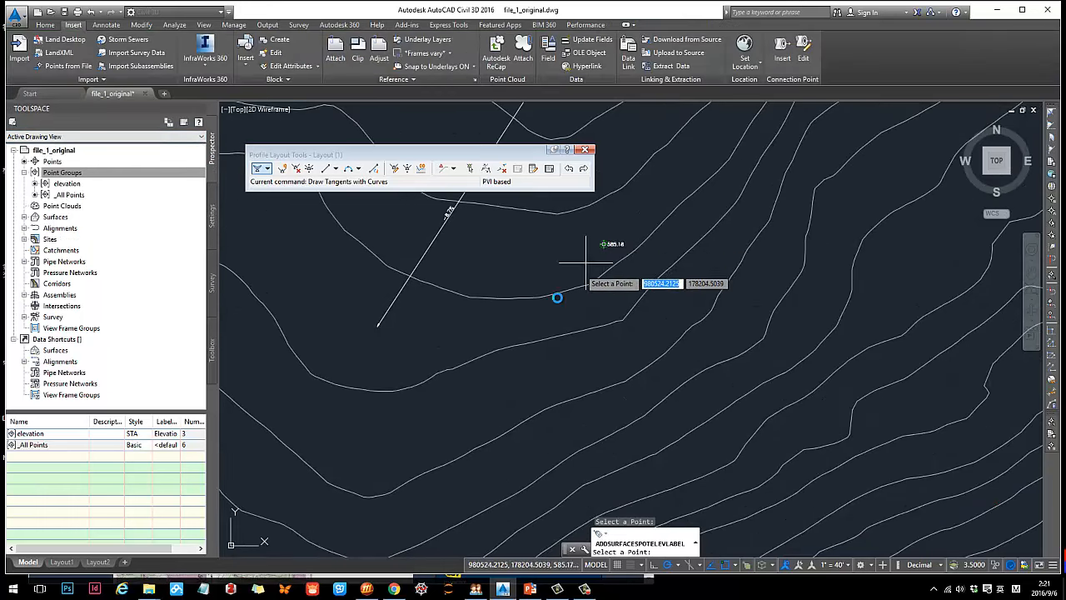
scroll(606, 242, up, 4)
scroll(630, 275, down, 6)
middle_drag(624, 324, 526, 312)
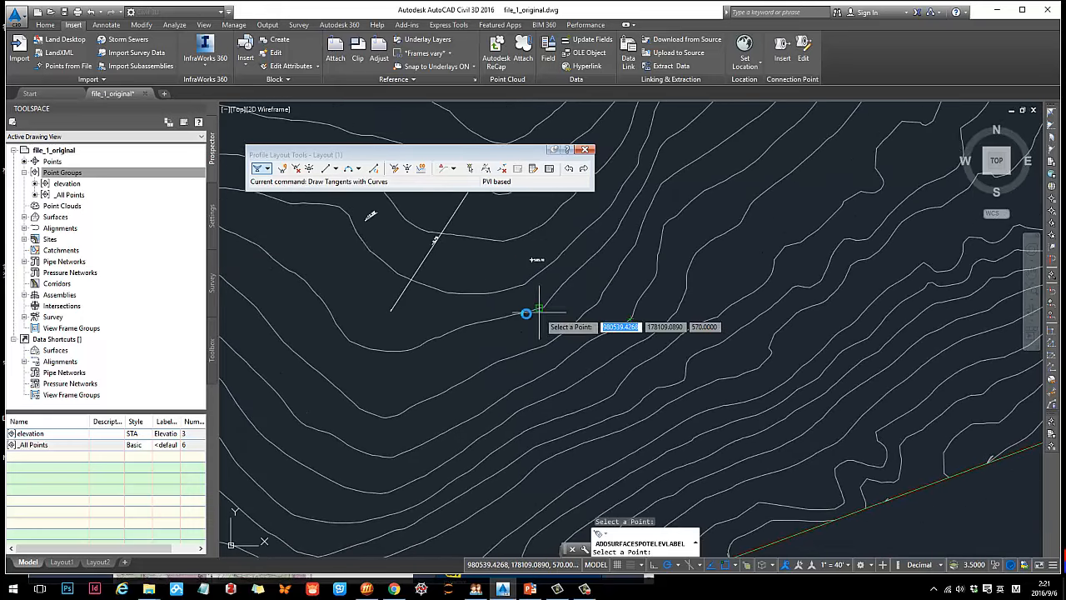
key(Escape)
Step: Add a single contour label on the contour just southeast of the two-point slope label's arrow end
click(504, 241)
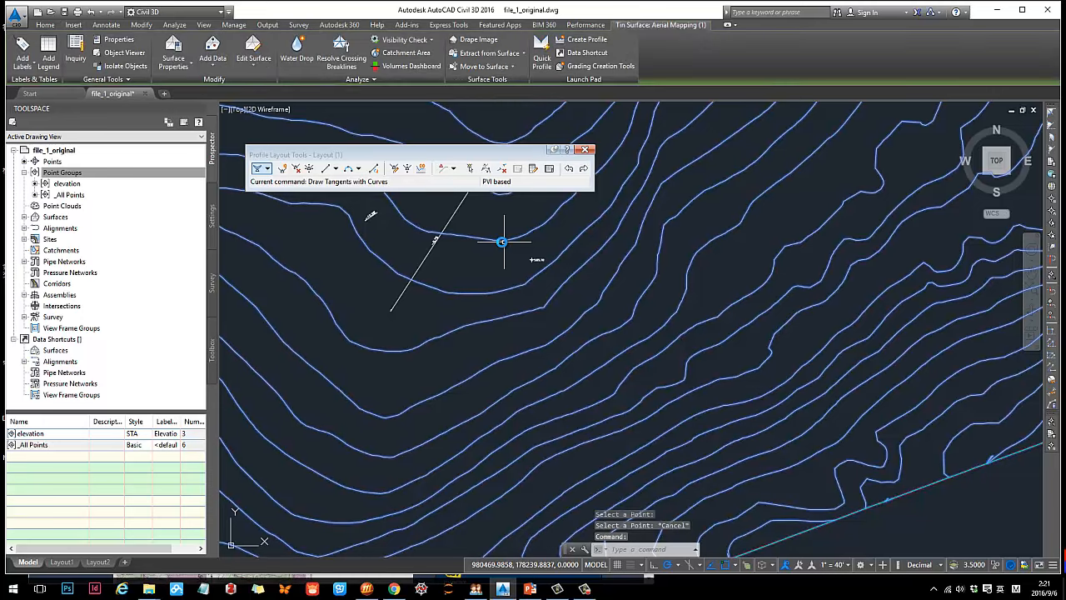
click(26, 70)
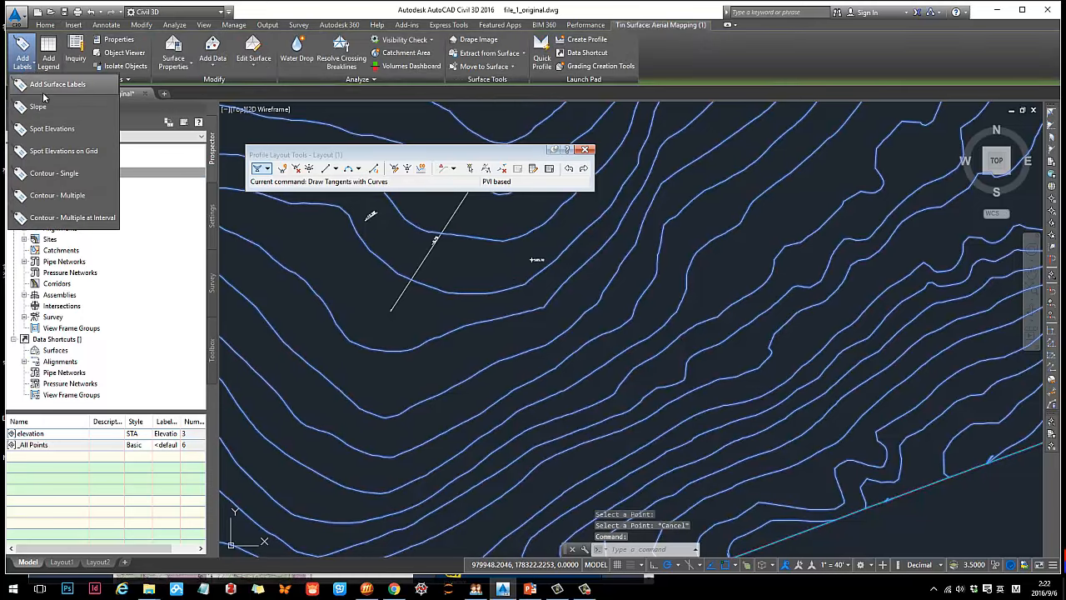
click(58, 180)
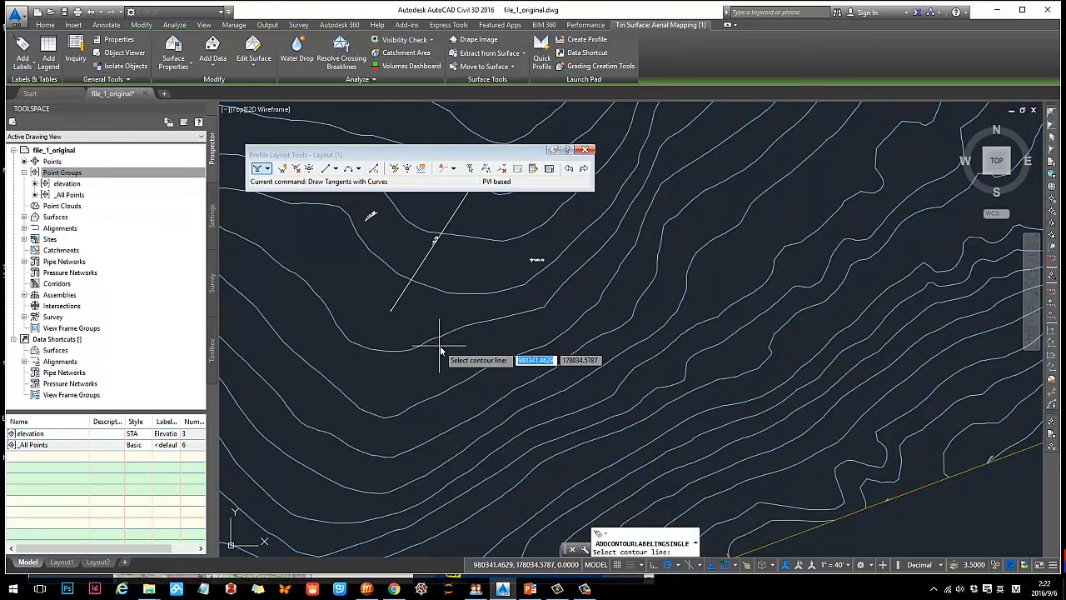
scroll(422, 377, up, 2)
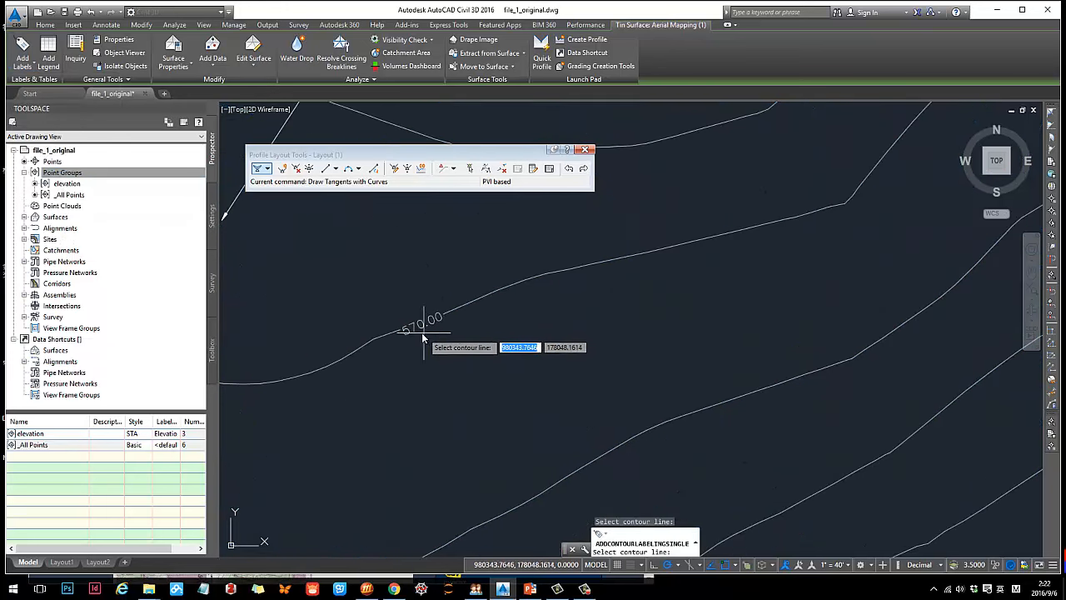
scroll(433, 342, down, 2)
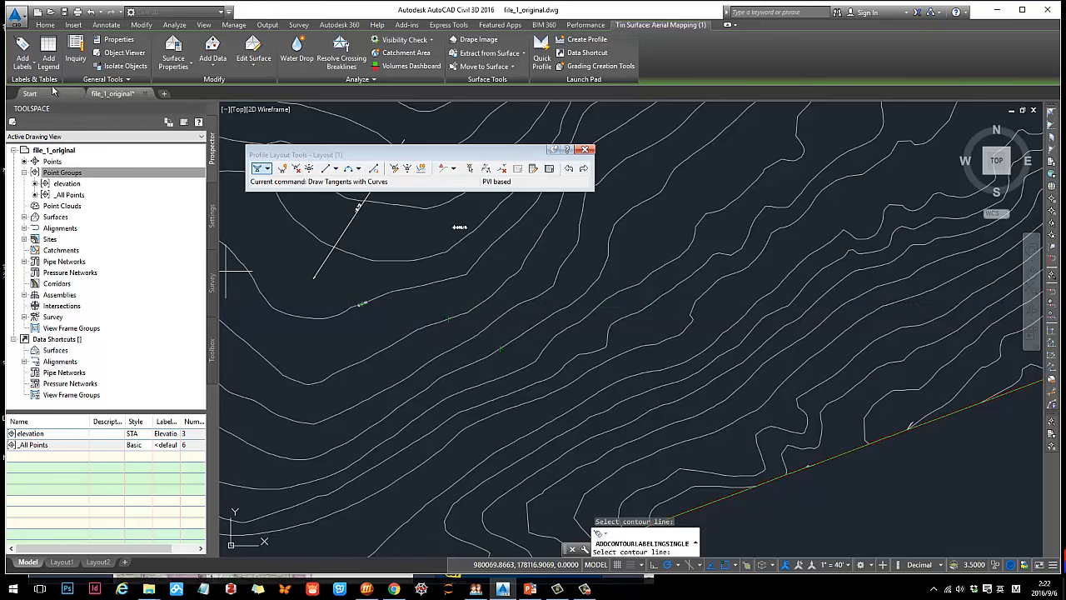
Step: Label multiple contours along a straight line drawn southeast across the slope, passing northeast of the spot elevation label
click(23, 54)
click(50, 194)
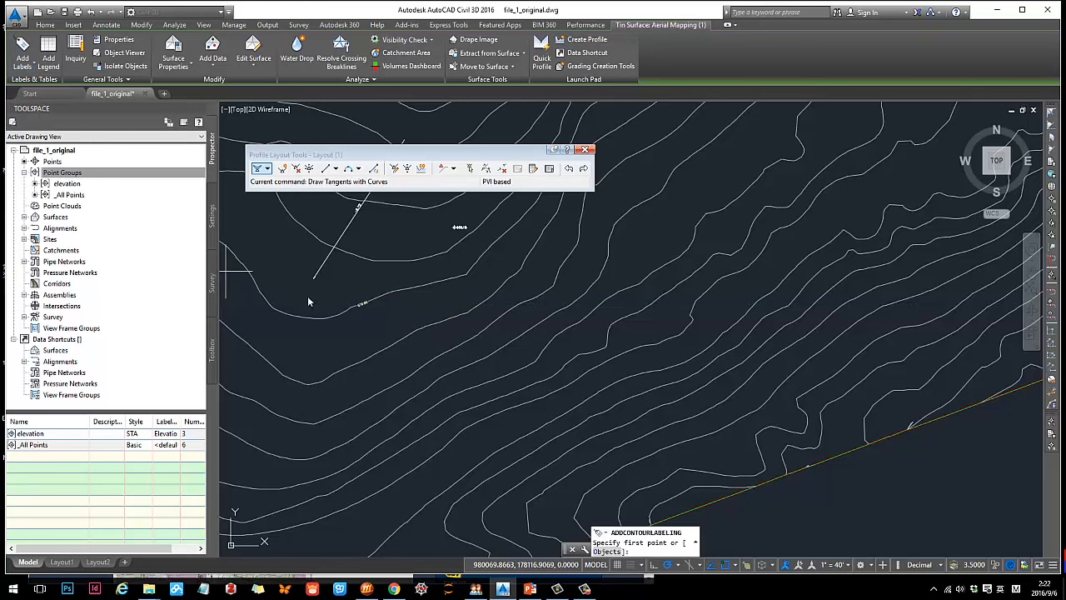
scroll(469, 333, down, 5)
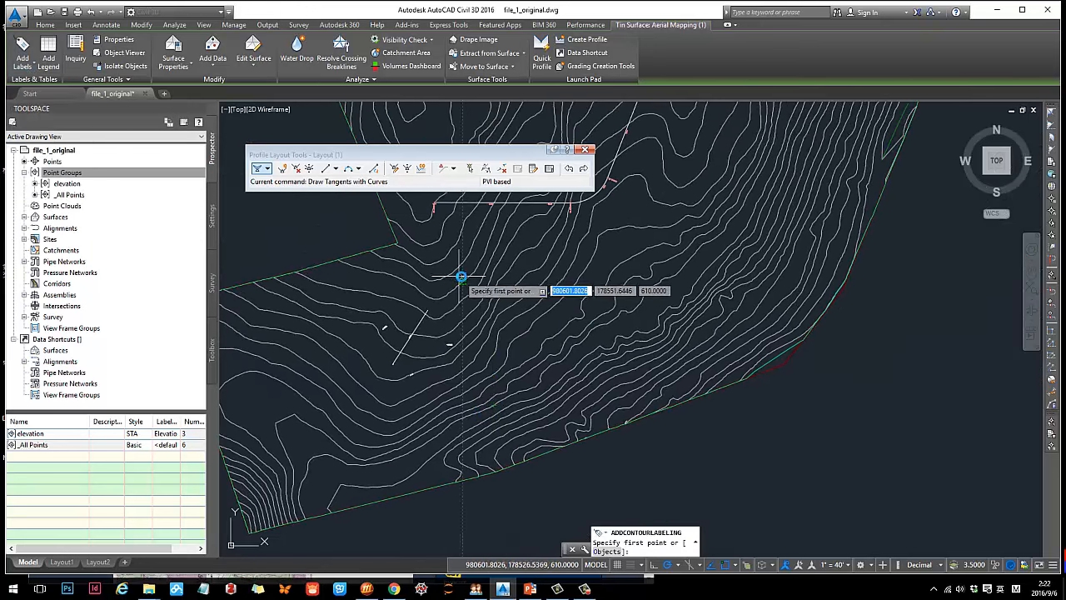
scroll(459, 275, up, 2)
click(457, 281)
middle_drag(652, 451, 578, 372)
scroll(487, 293, up, 3)
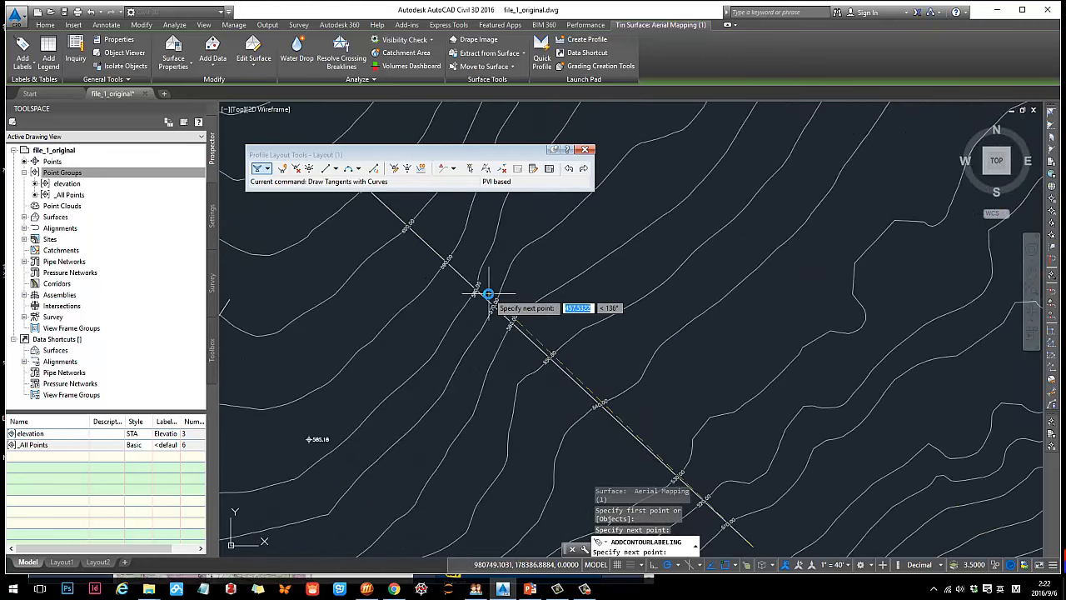
key(Escape)
Step: Select the multiple-contour label line and open its properties
scroll(450, 300, up, 3)
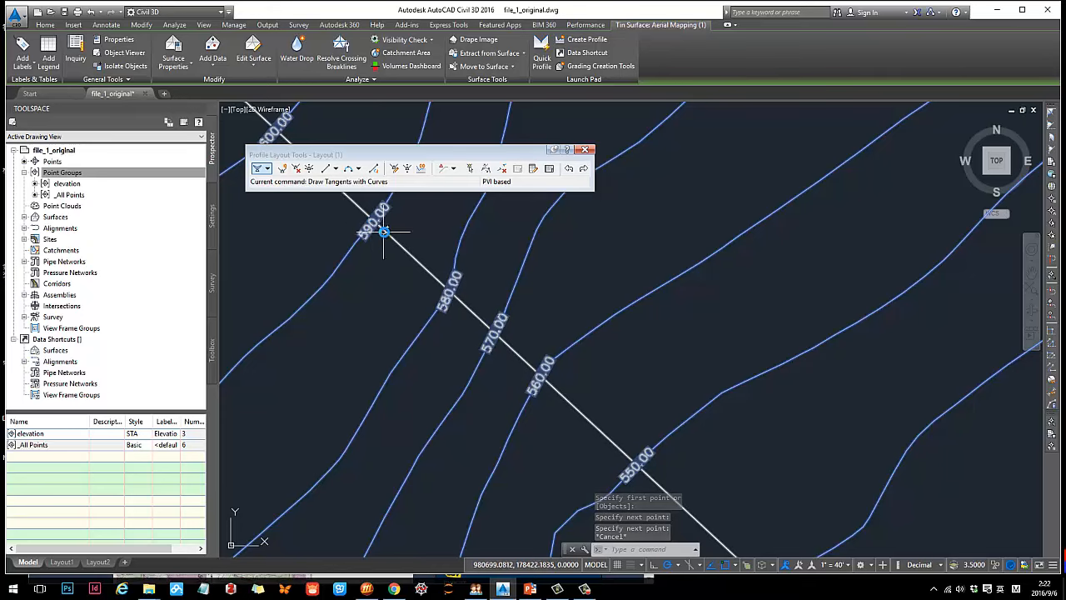
scroll(421, 301, down, 5)
scroll(425, 291, up, 2)
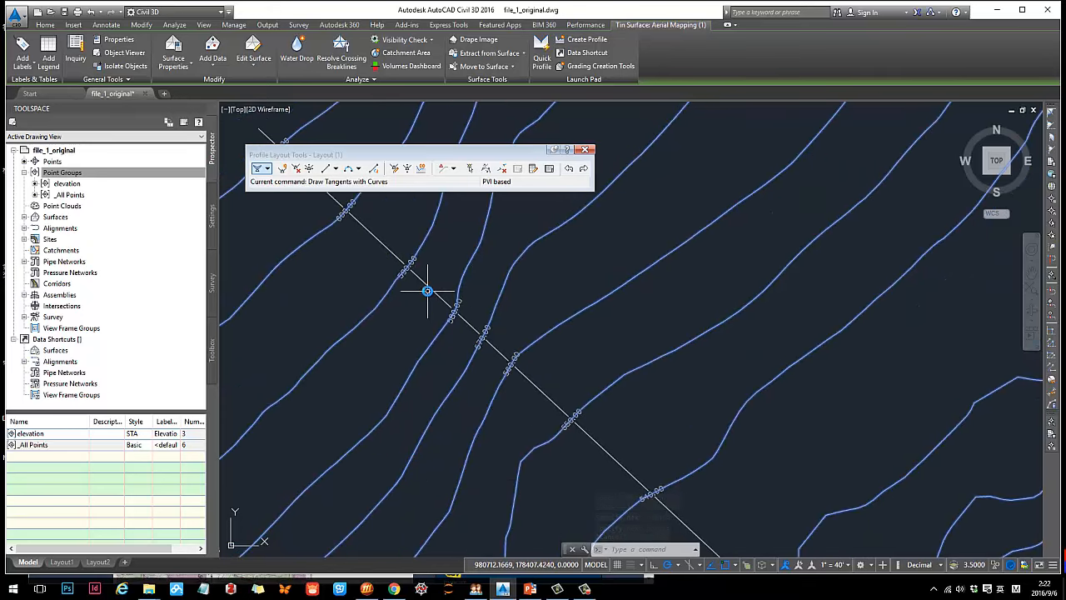
click(428, 286)
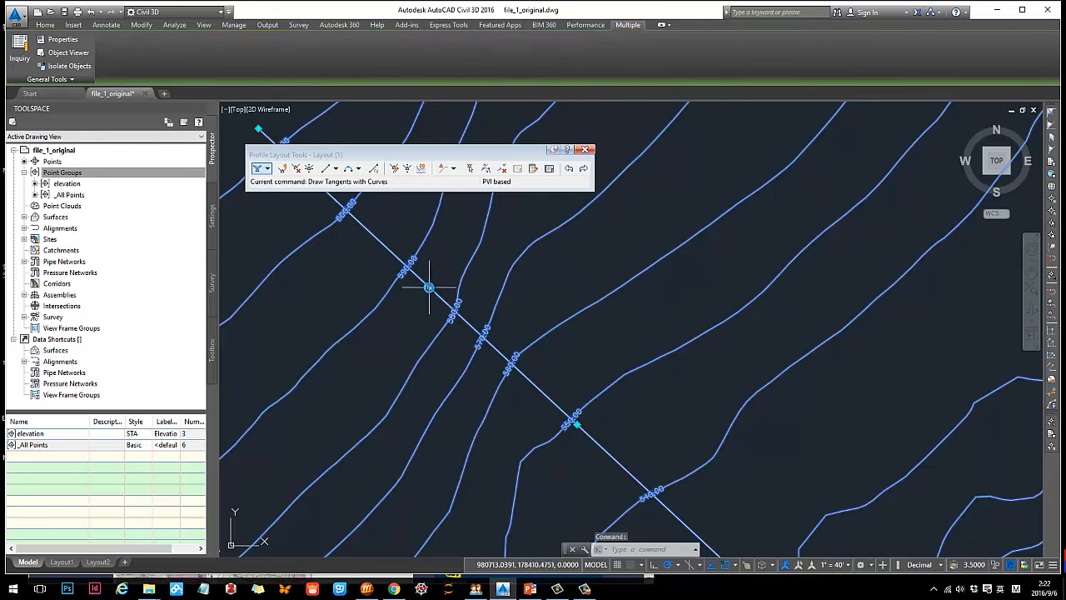
right_click(428, 287)
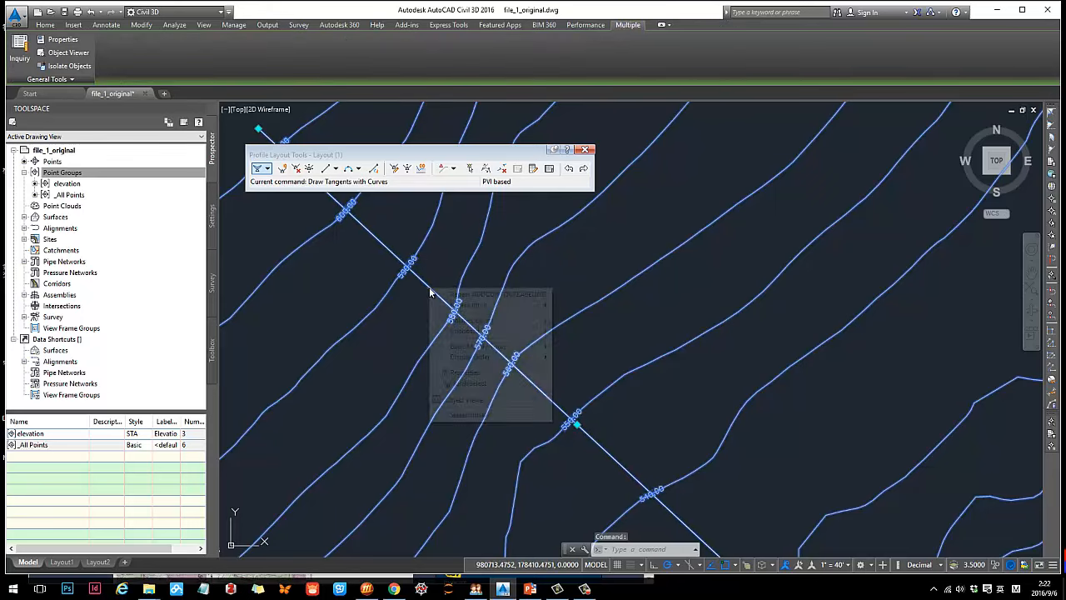
click(466, 374)
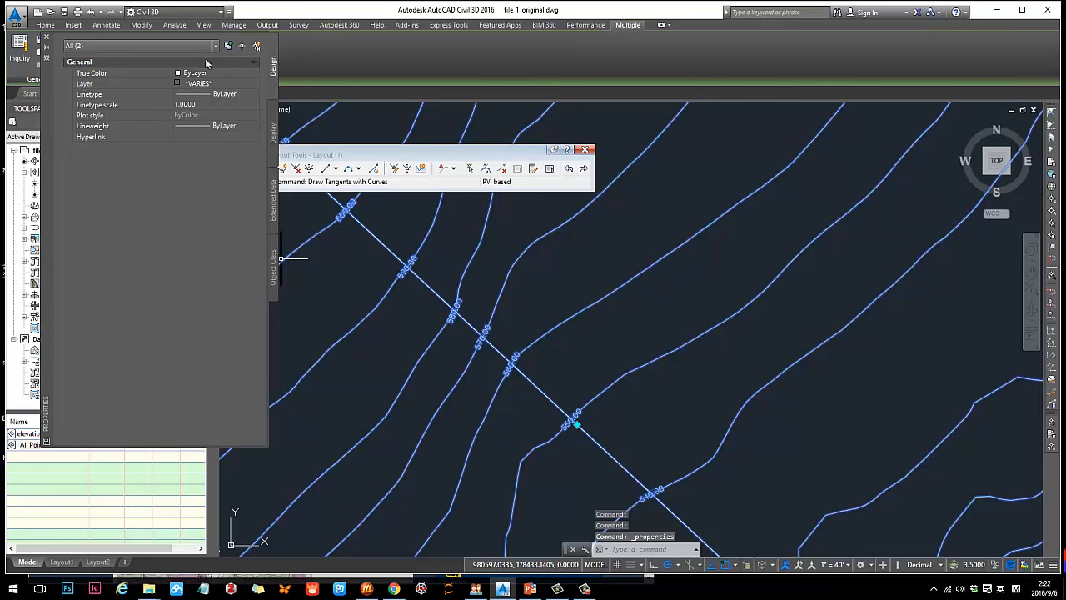
Step: Select only the multiple-contour label line and set Display Contour Label Line to False, keeping its elevation labels
key(Escape)
key(Escape)
click(383, 246)
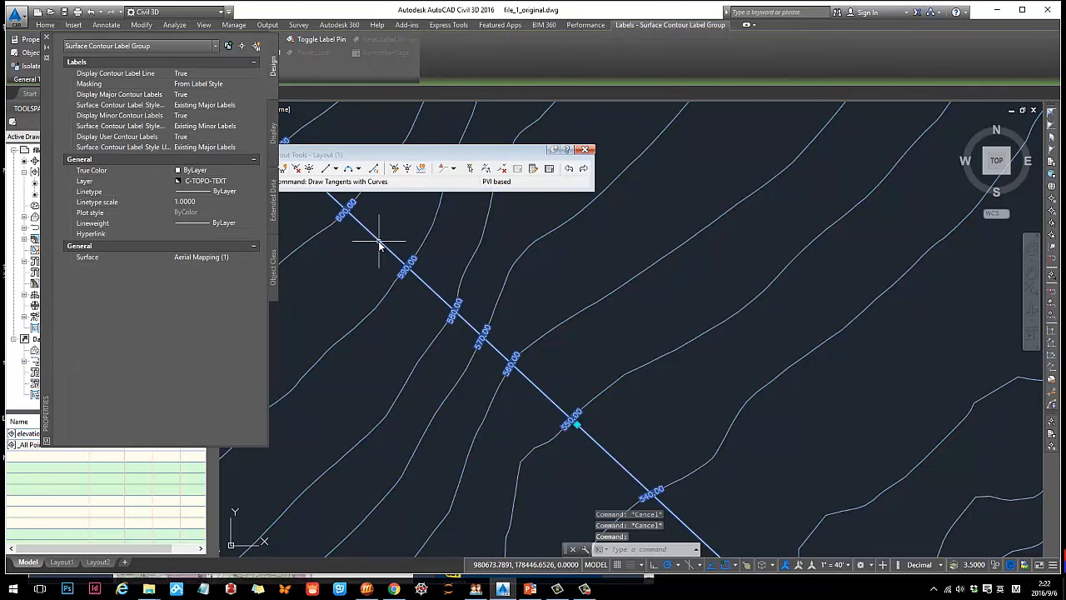
right_click(380, 246)
click(195, 73)
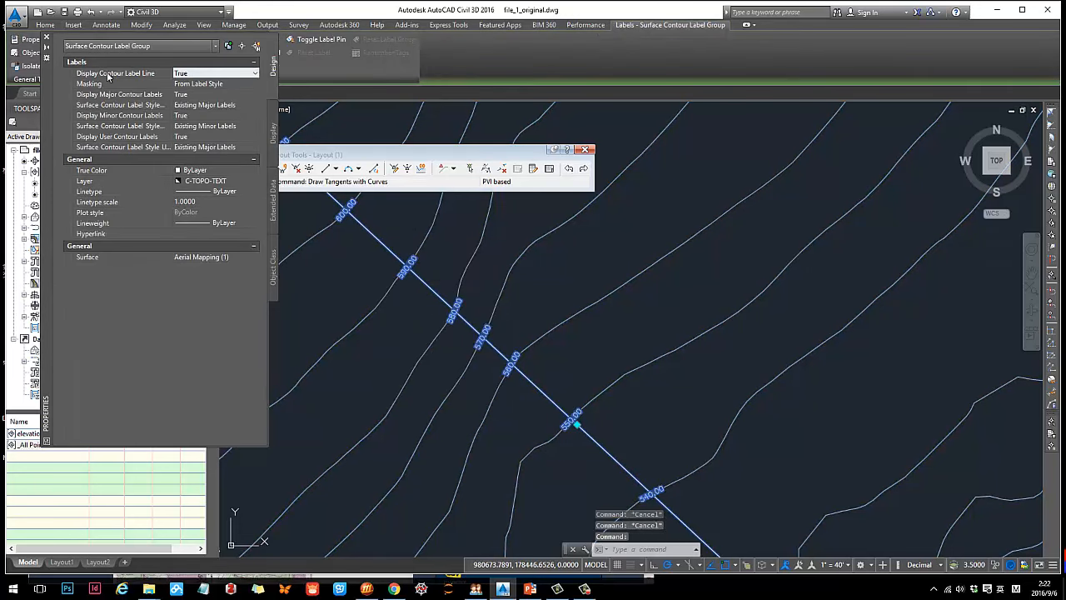
click(256, 74)
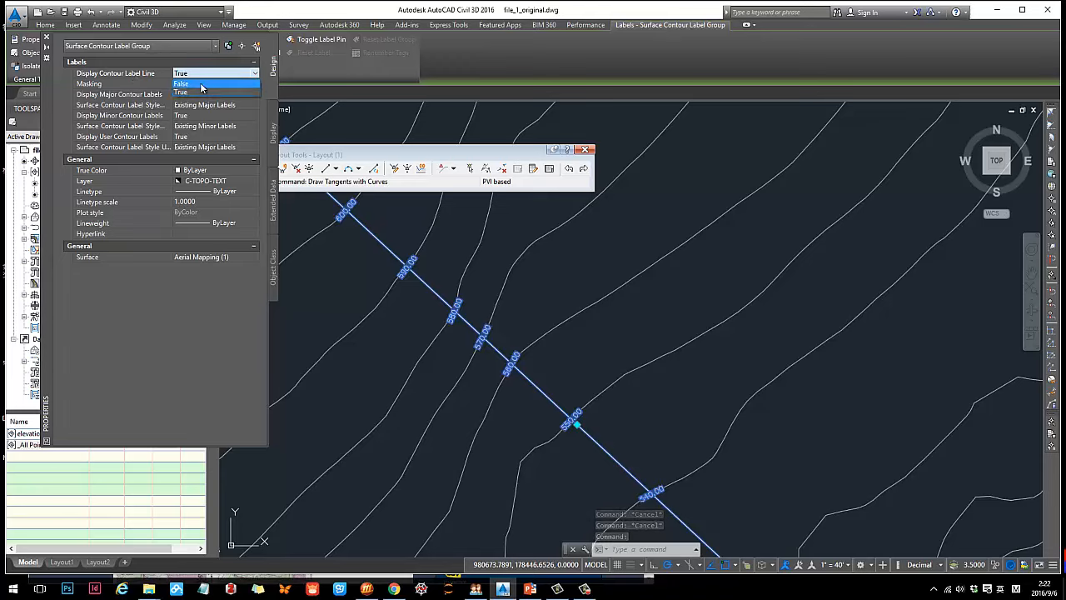
click(198, 85)
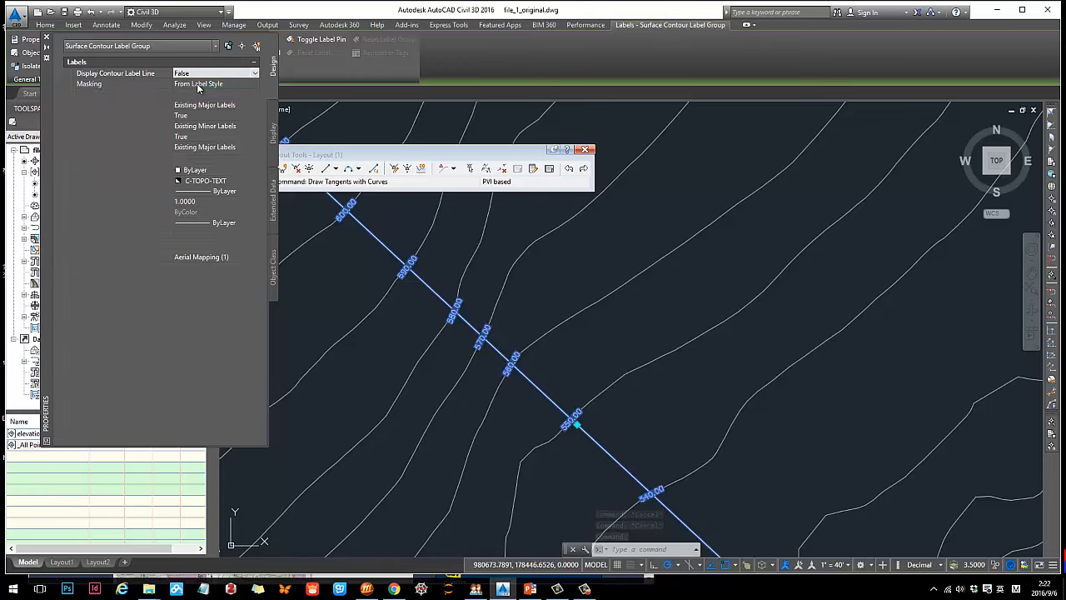
click(339, 275)
key(Escape)
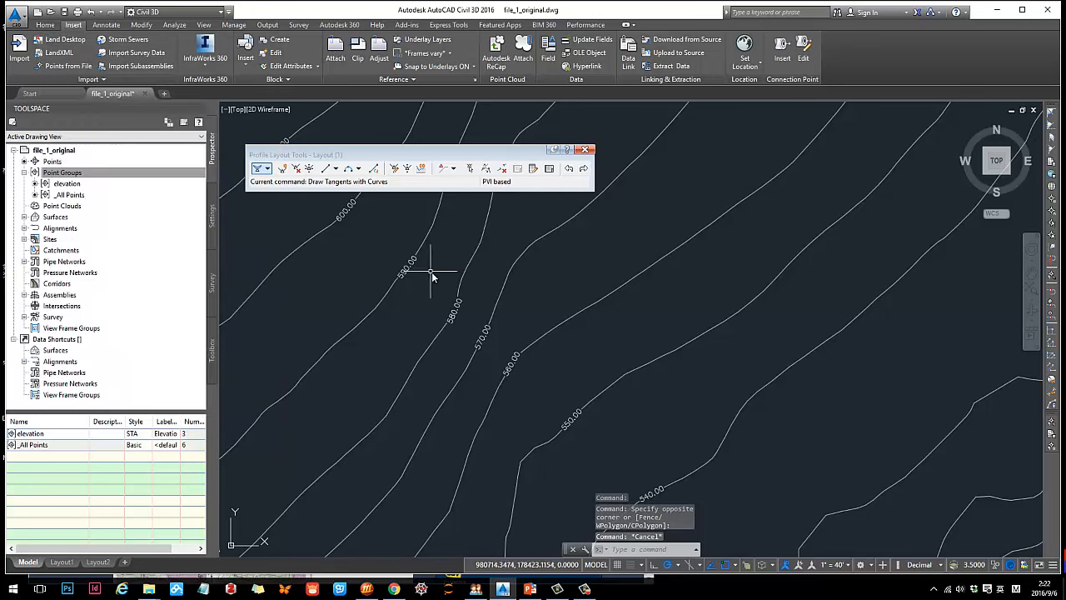
Step: Switch to the PowerPoint tutorial, review the slide on exporting to PDF and editing in Illustrator, and return to the drawing
scroll(466, 300, down, 3)
middle_drag(556, 330, 540, 317)
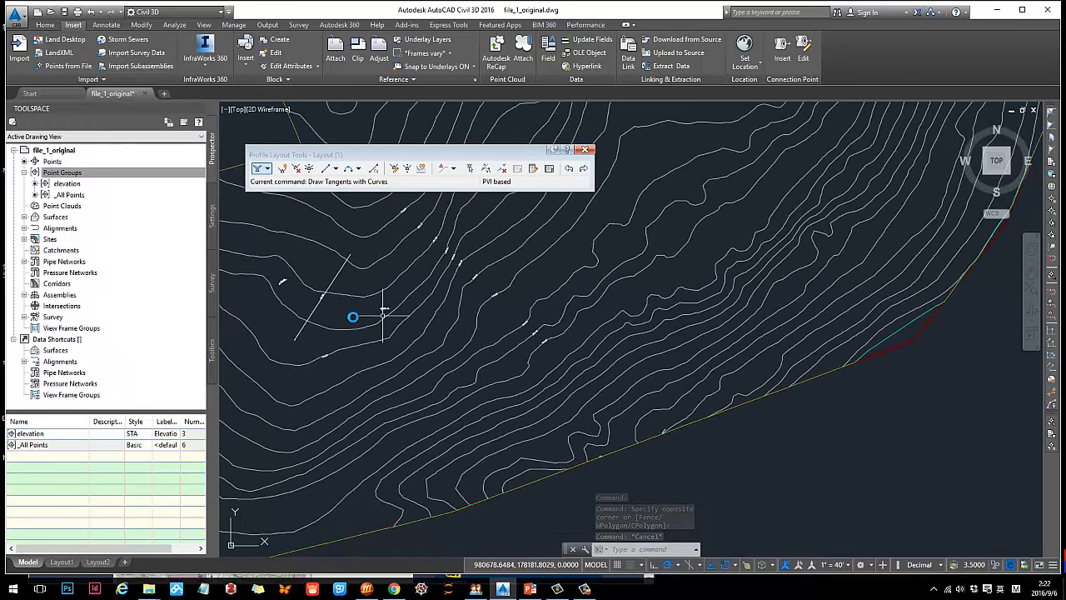
middle_drag(348, 316, 412, 294)
mouse_move(527, 589)
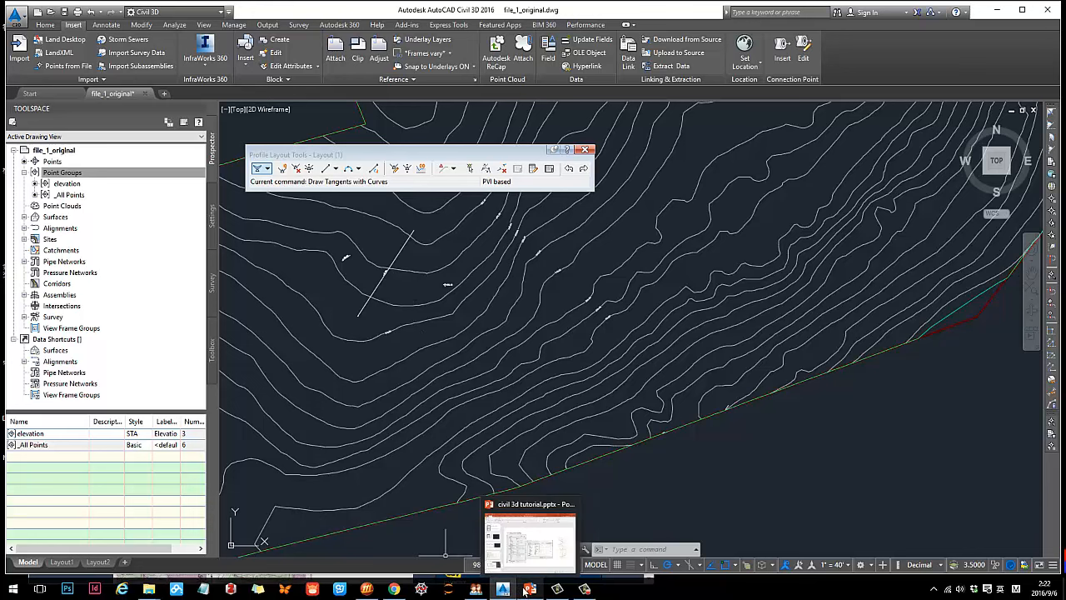
scroll(631, 310, up, 3)
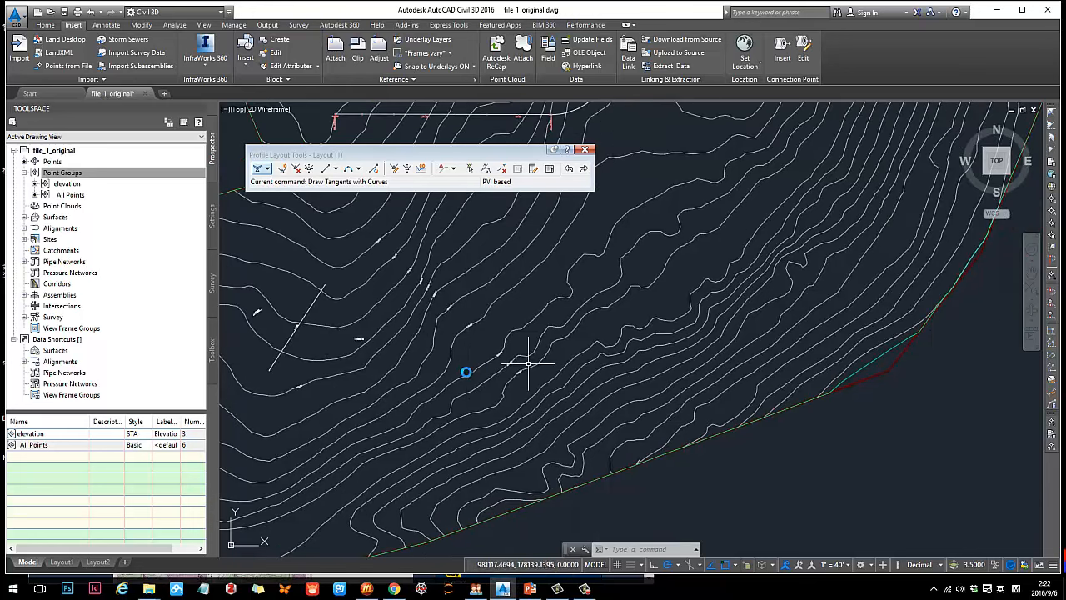
click(529, 589)
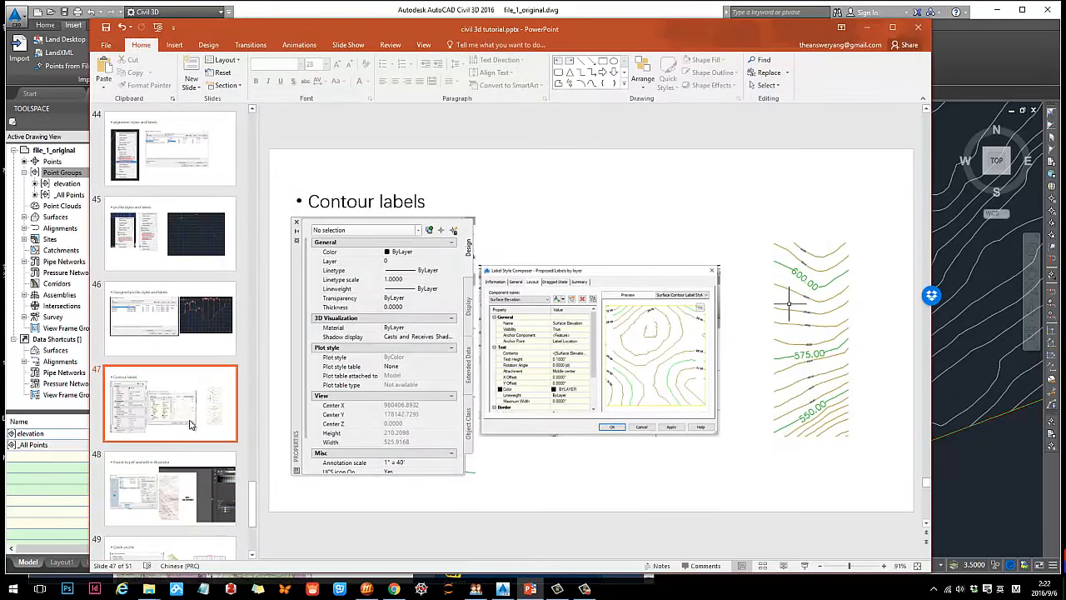
click(177, 500)
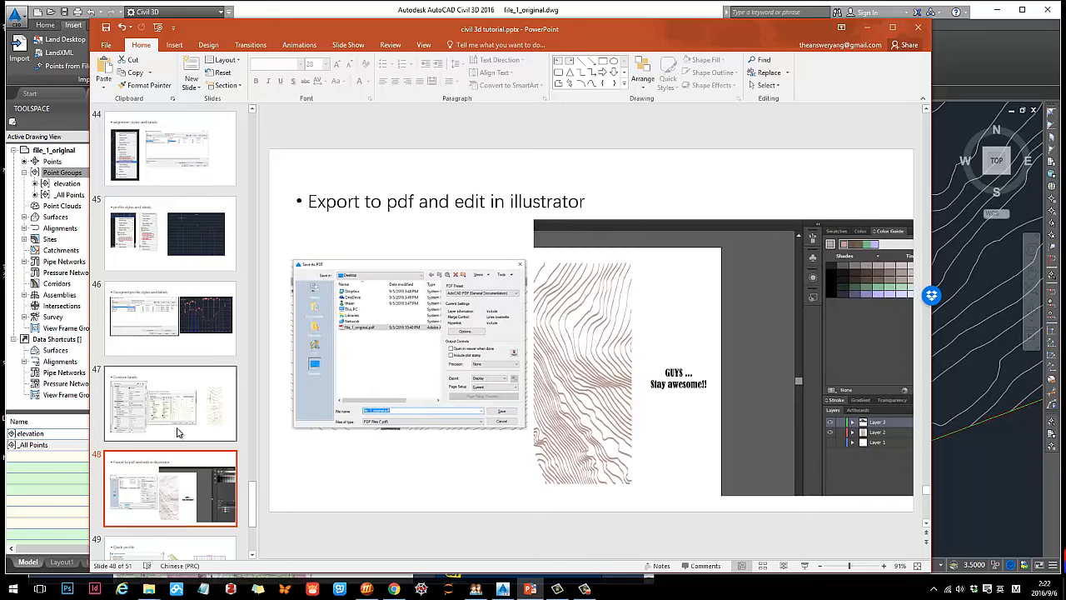
scroll(175, 463, down, 4)
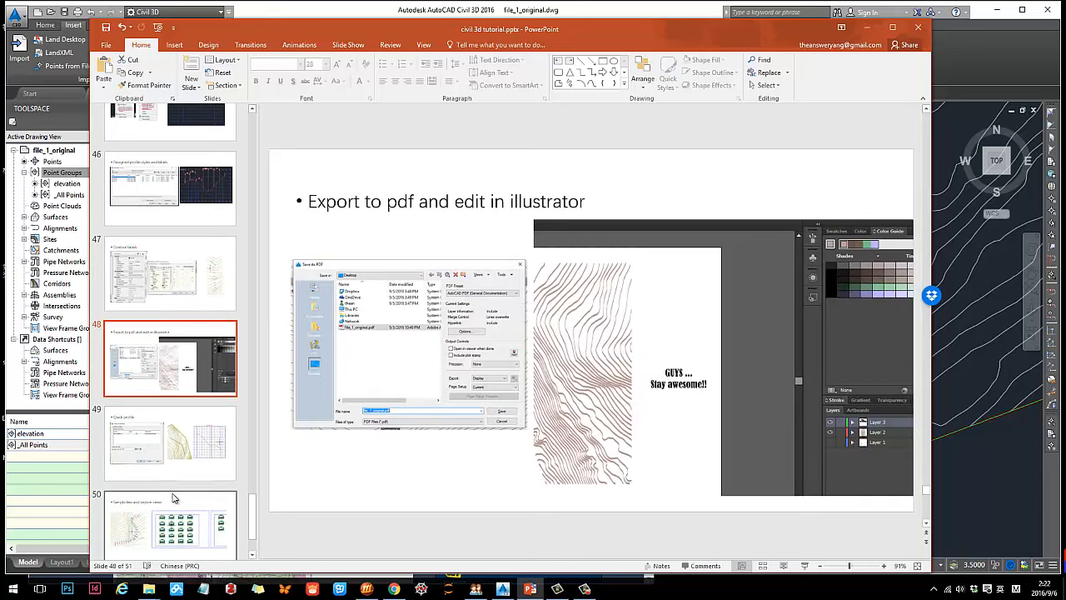
scroll(175, 498, up, 1)
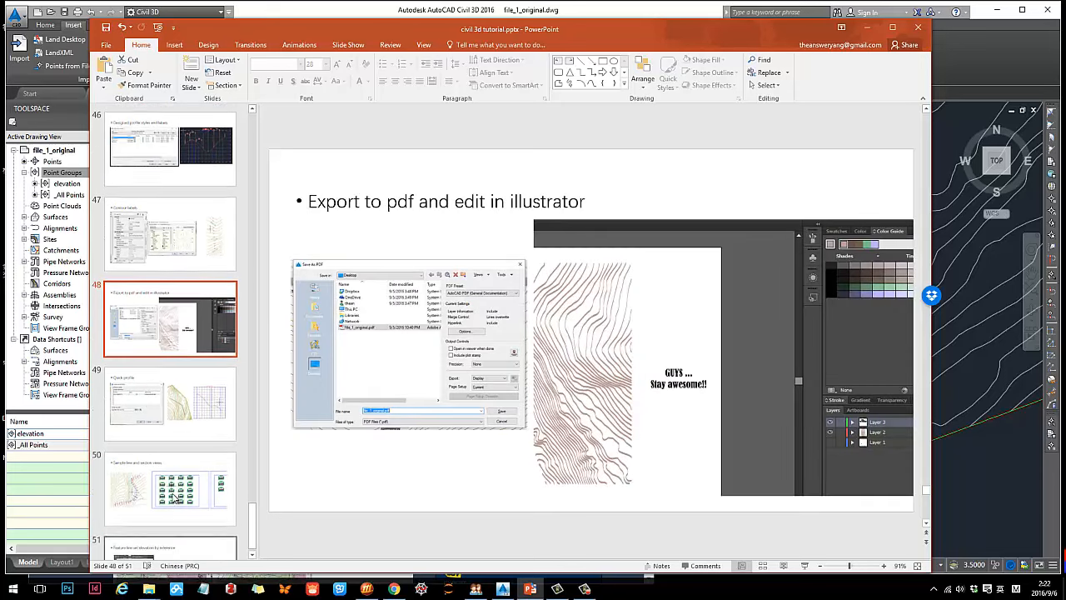
click(583, 589)
click(583, 589)
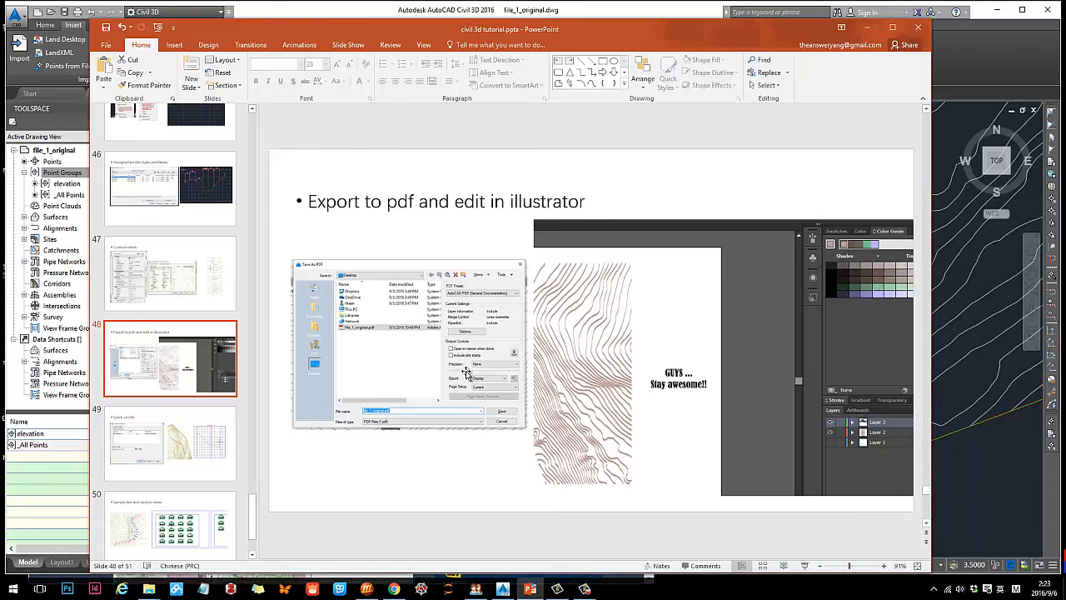
click(866, 27)
scroll(648, 314, down, 3)
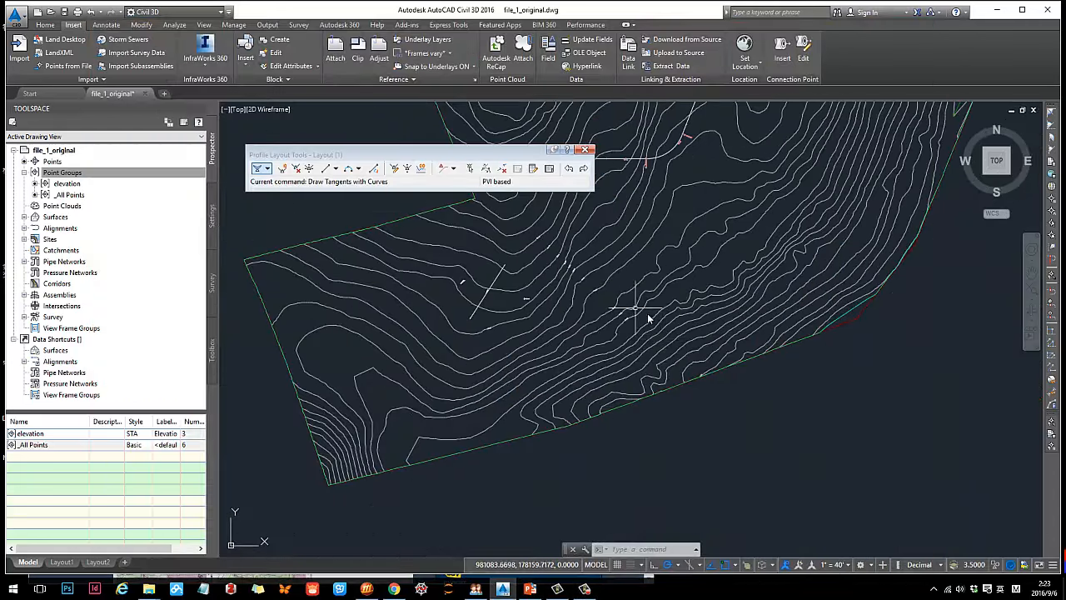
mouse_move(659, 339)
middle_down()
mouse_move(646, 360)
mouse_move(576, 356)
middle_up()
scroll(407, 343, up, 2)
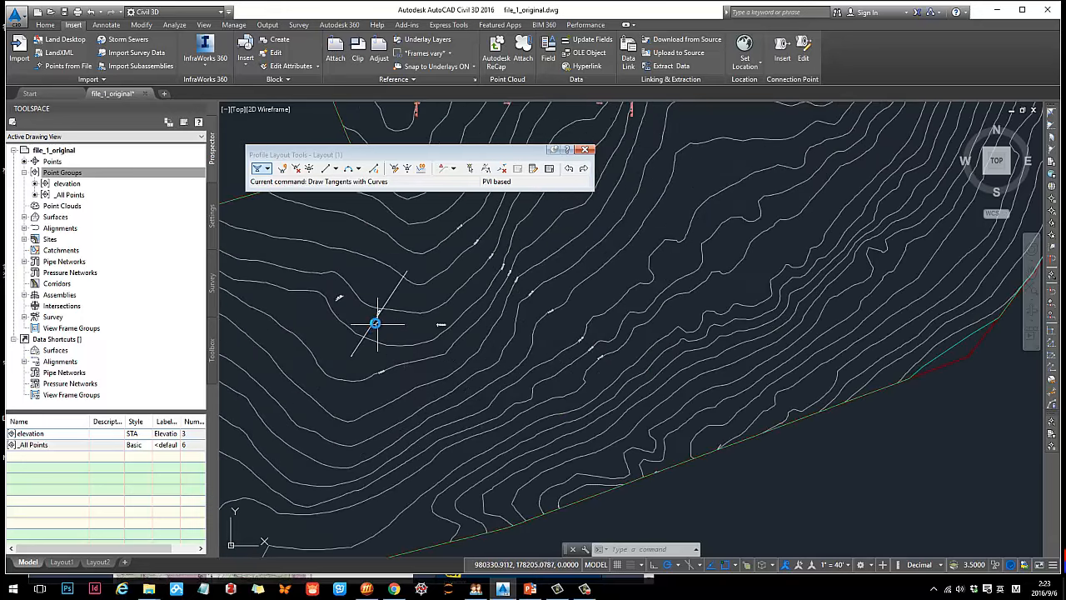
scroll(583, 342, down, 3)
scroll(602, 335, up, 3)
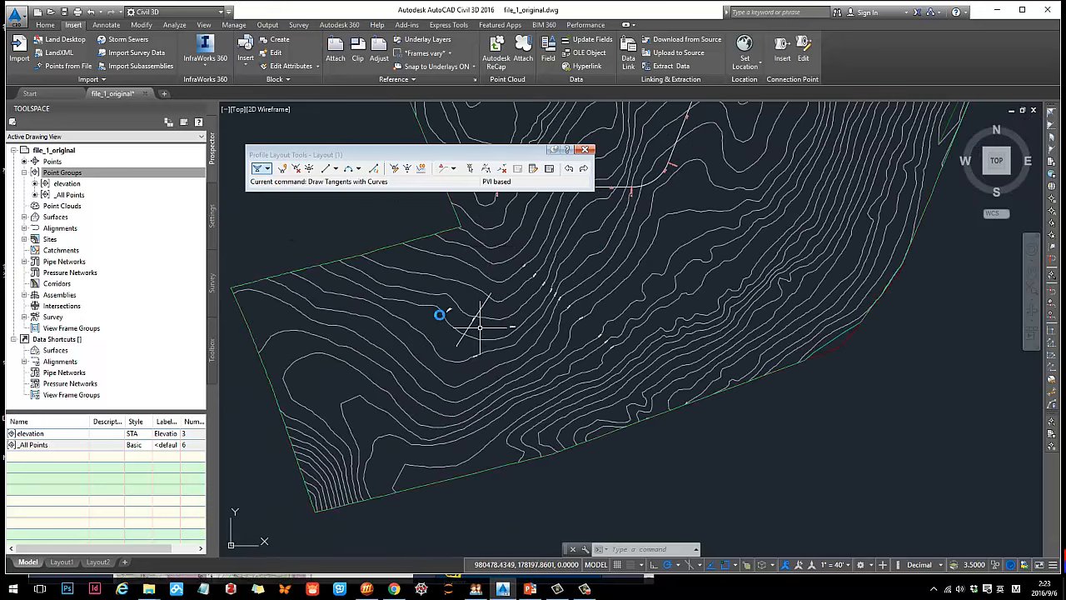
middle_drag(602, 317, 567, 314)
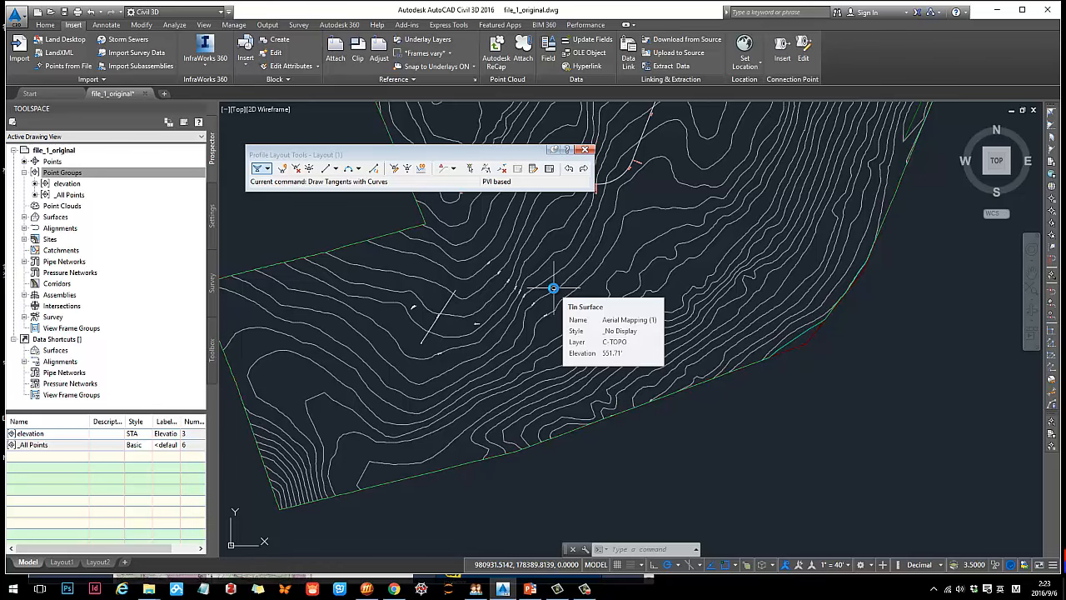
scroll(596, 278, up, 4)
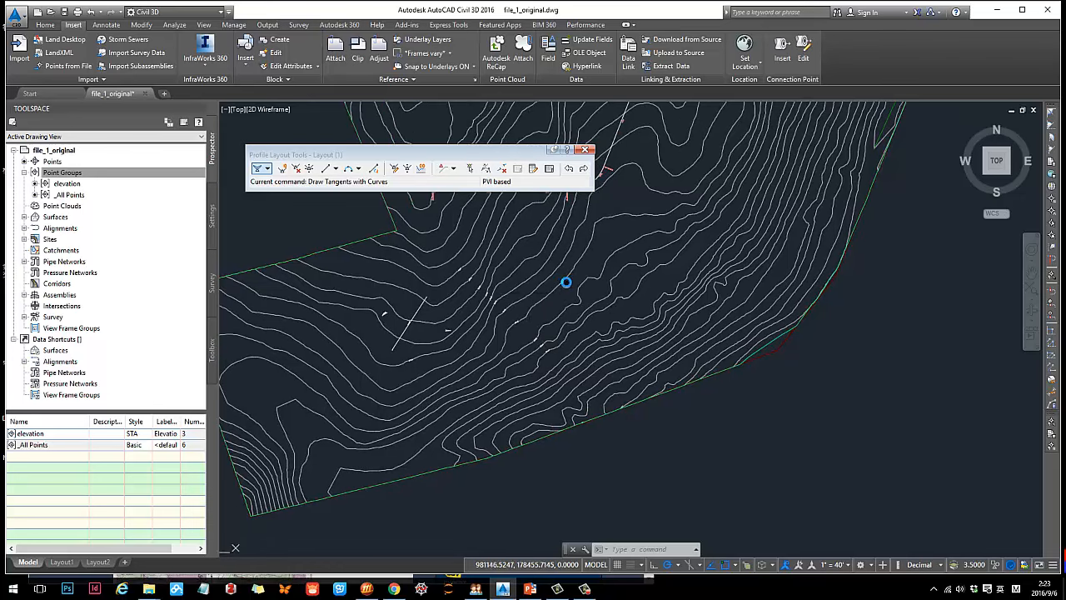
scroll(558, 273, down, 4)
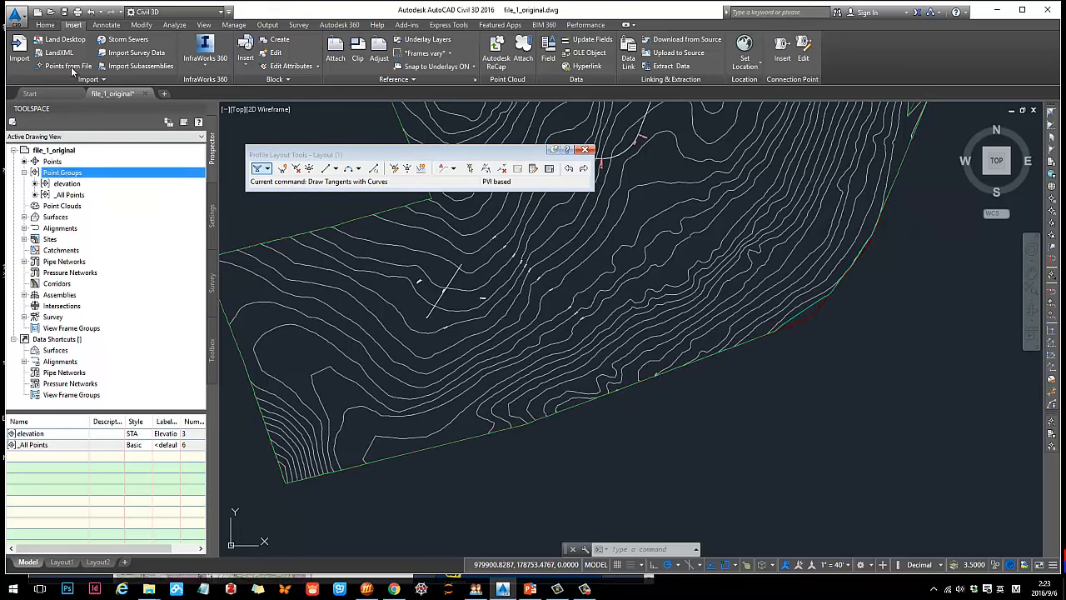
Step: Start exporting the drawing to PDF, keeping the AutoCAD PDF (General Documentation) preset
click(17, 14)
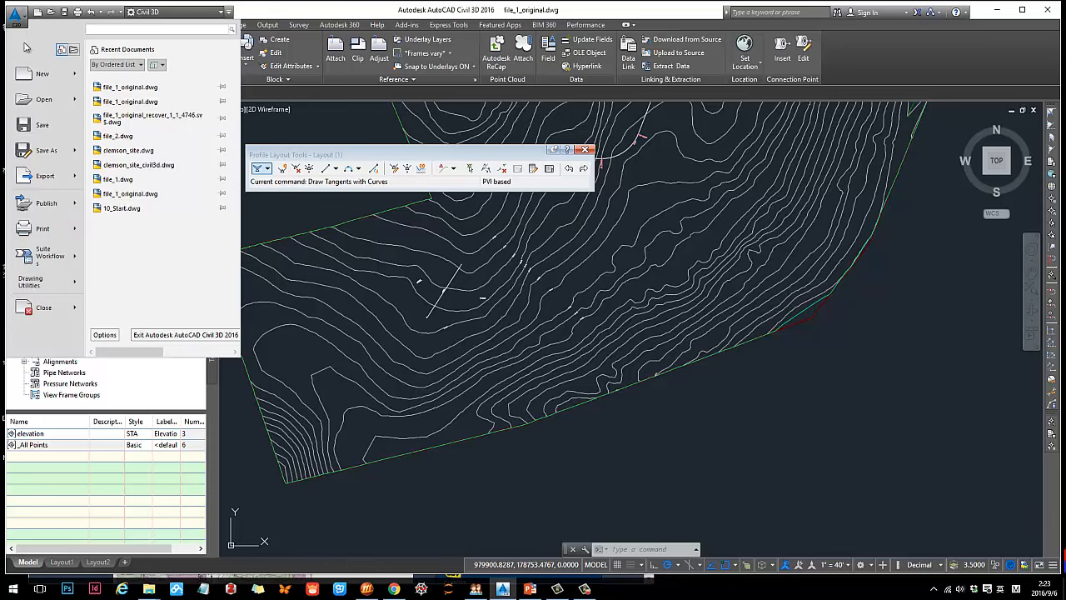
mouse_move(51, 179)
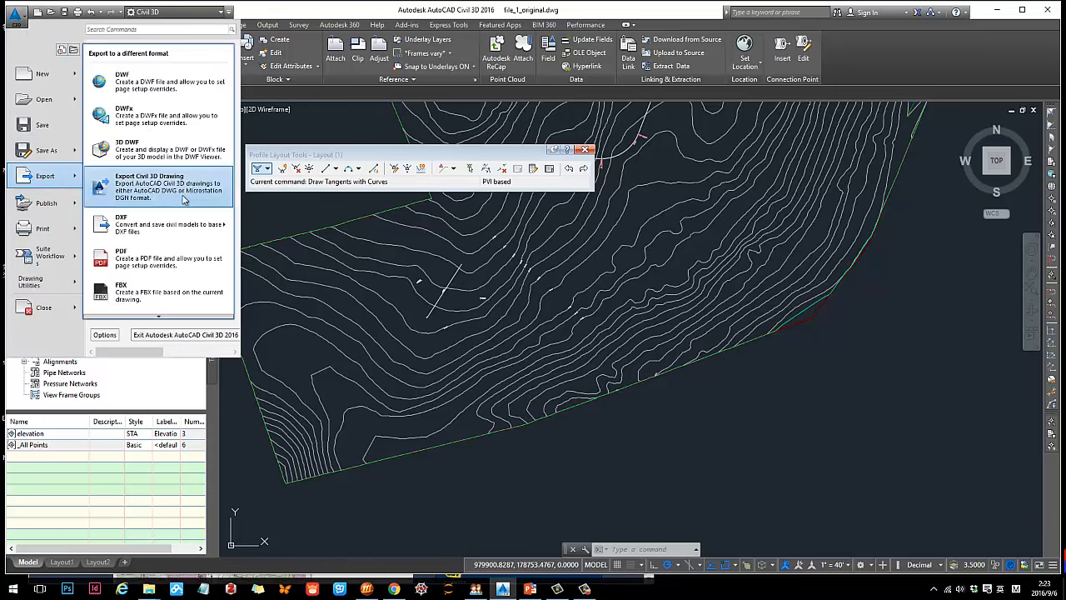
click(169, 261)
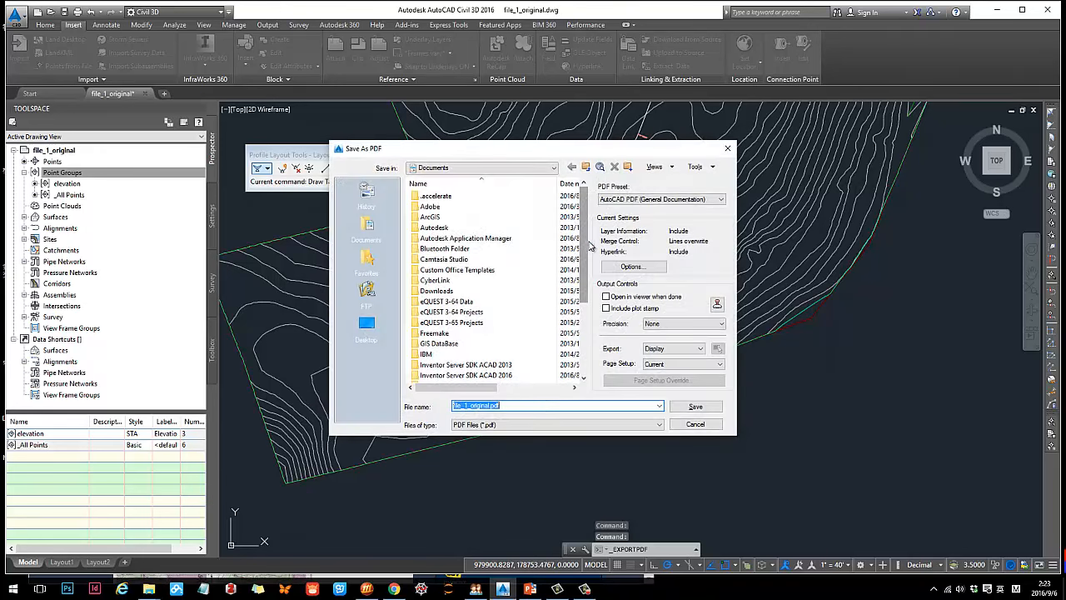
drag(562, 157, 311, 135)
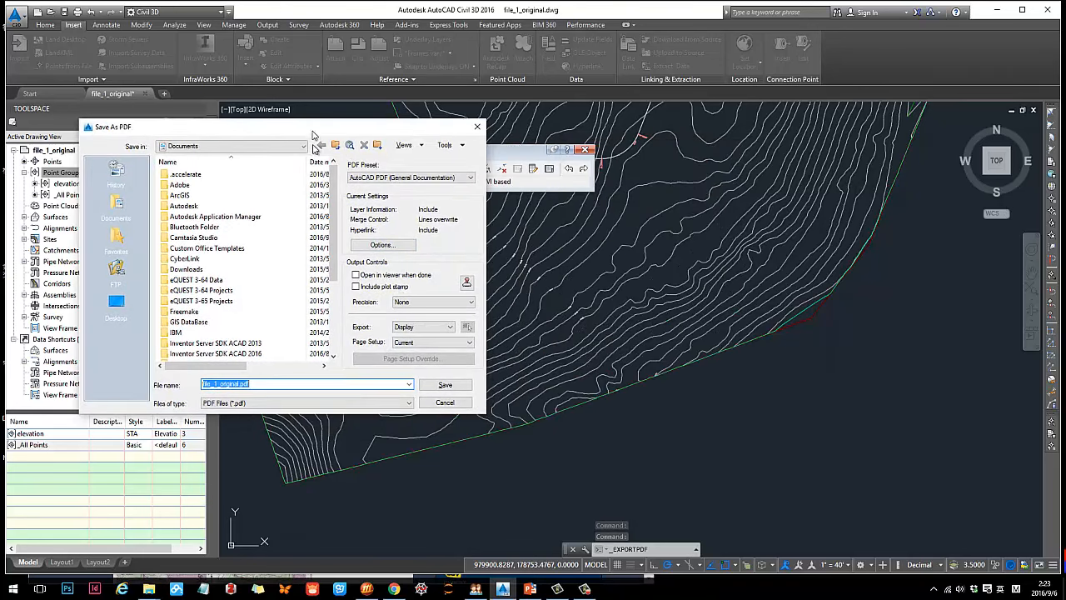
click(434, 178)
click(434, 178)
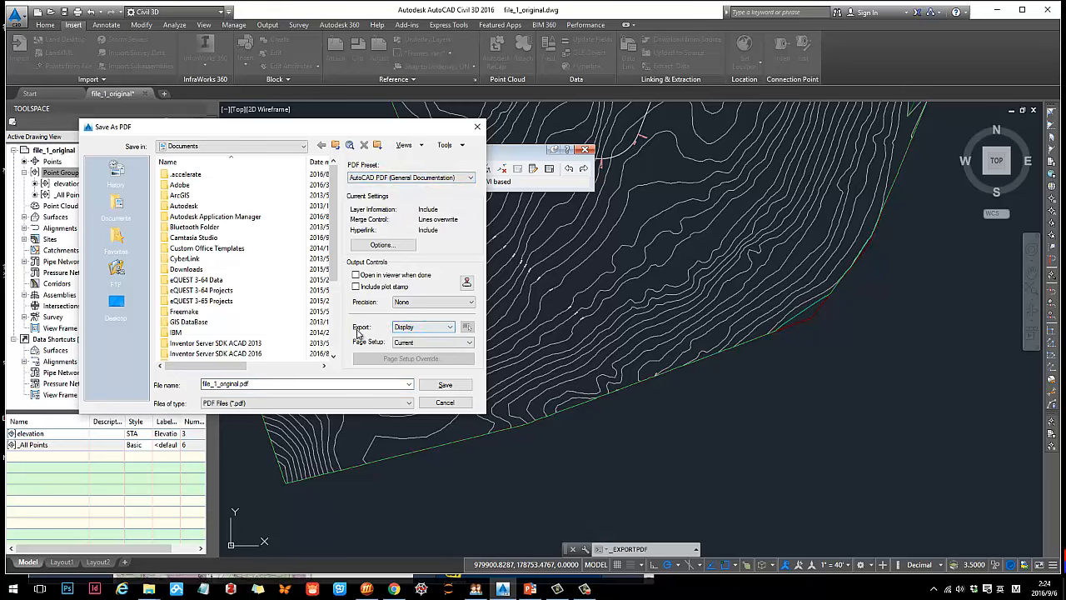
Step: Limit the PDF export to a window around the labelled contours on the southeast slope and save file_1_original.pdf to the Desktop
click(423, 331)
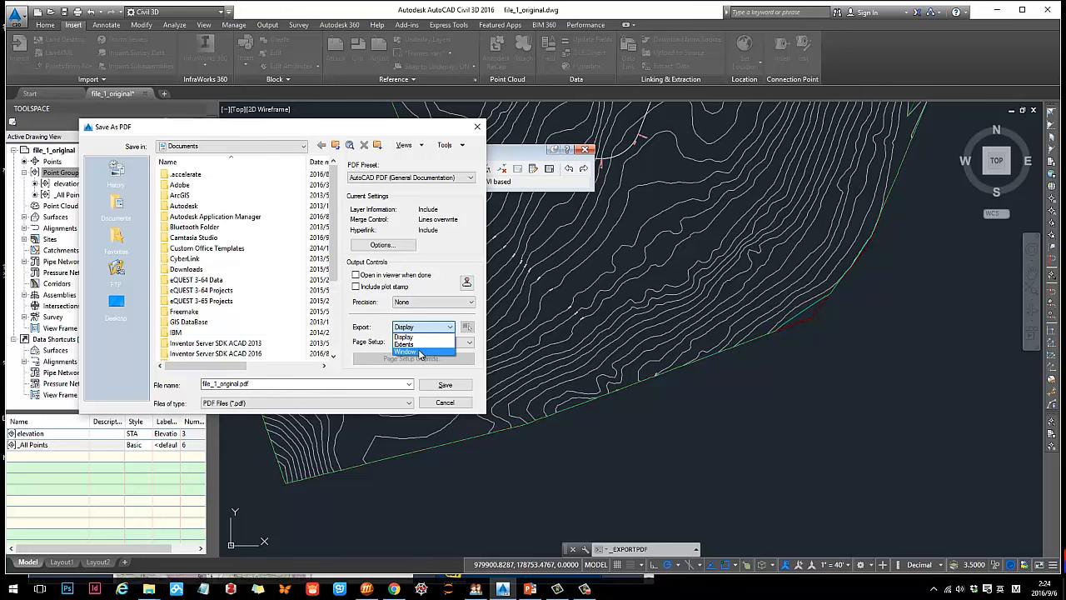
click(420, 351)
click(467, 327)
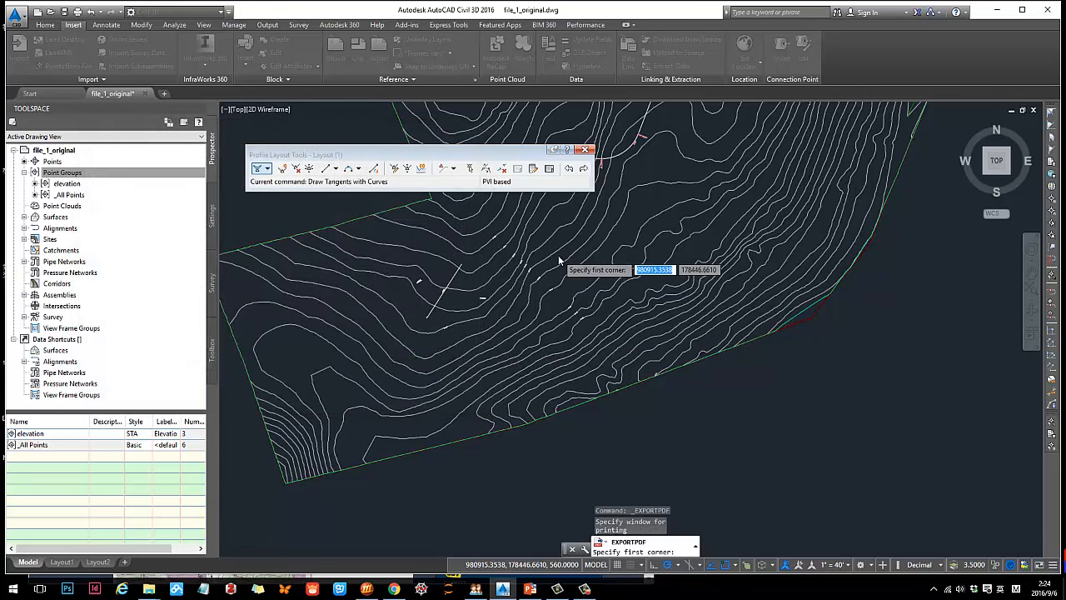
scroll(558, 259, up, 2)
click(470, 216)
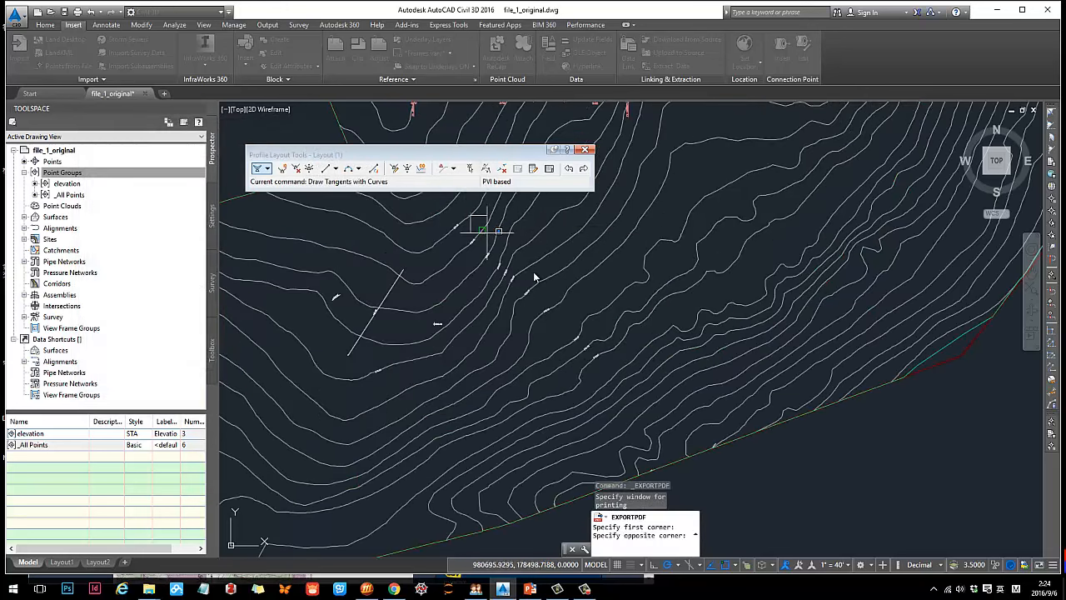
click(628, 458)
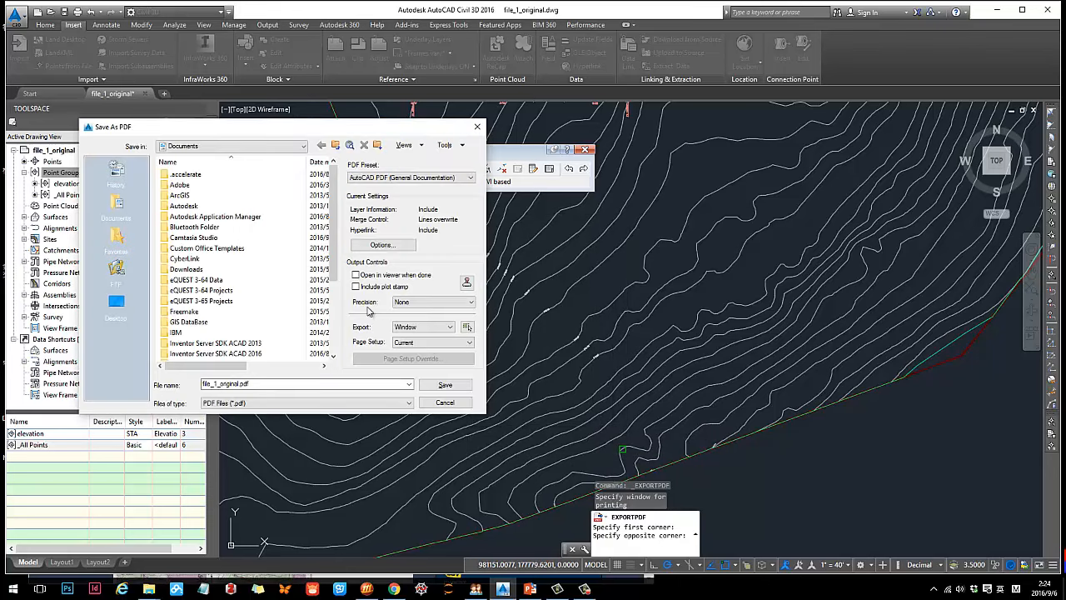
click(117, 304)
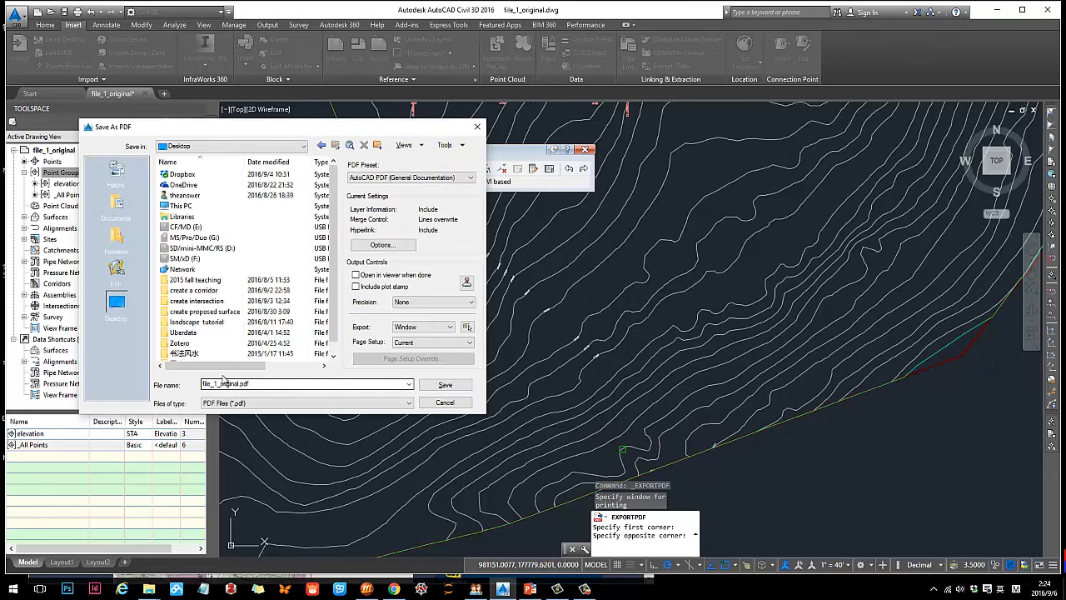
click(446, 384)
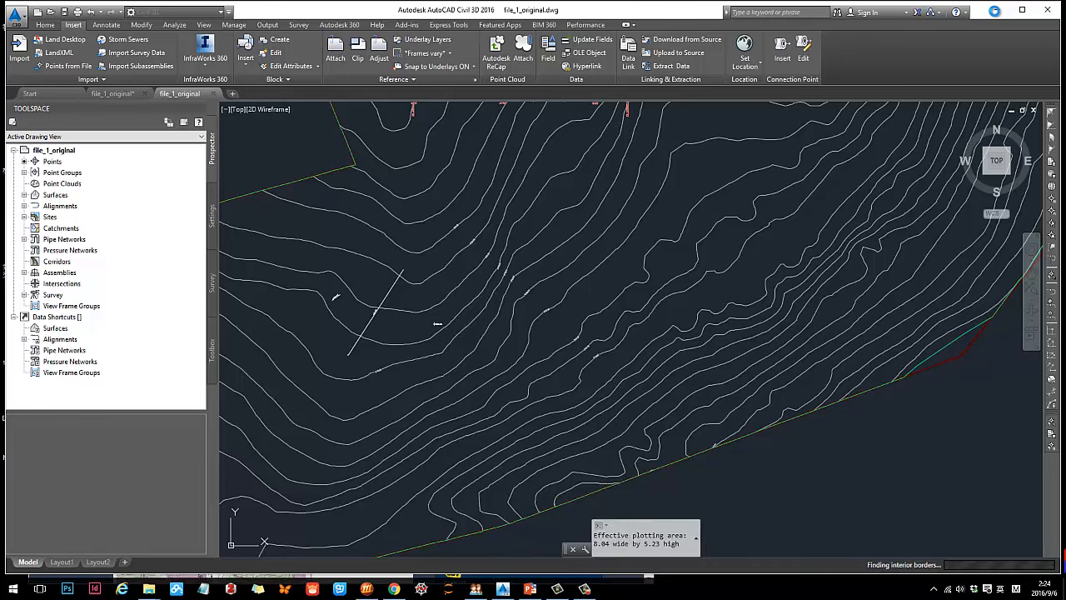
Step: Minimize the open Civil 3D and browser windows and launch Adobe Illustrator
click(996, 11)
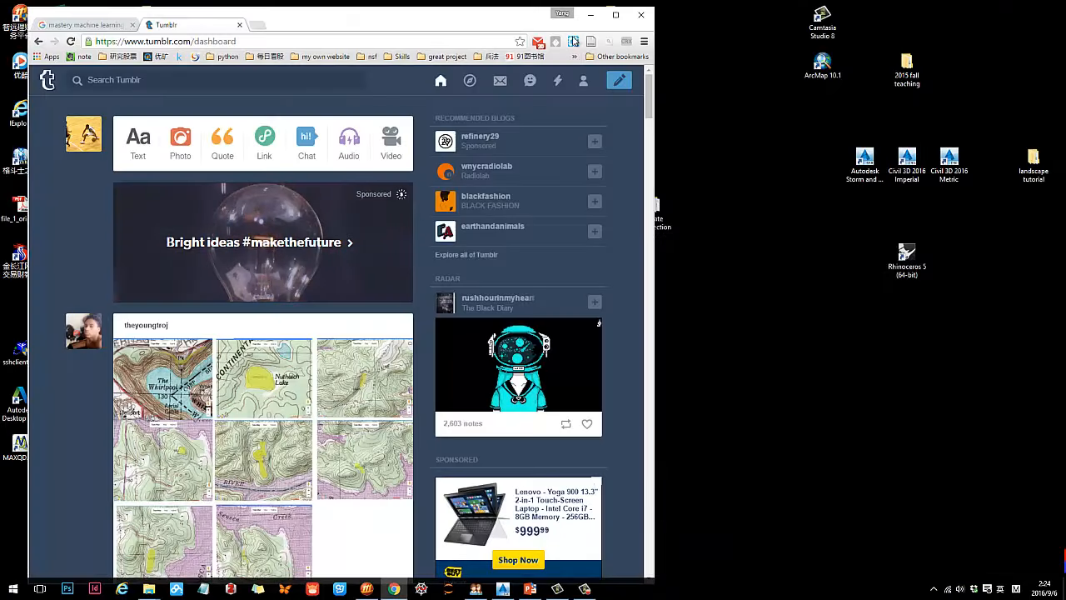
click(589, 15)
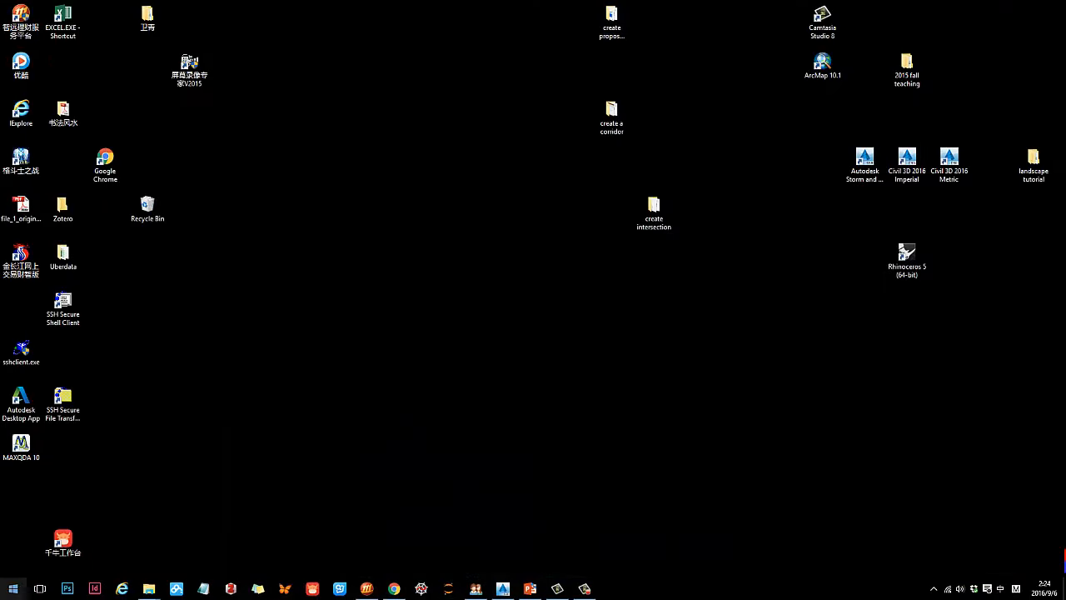
click(13, 588)
click(242, 473)
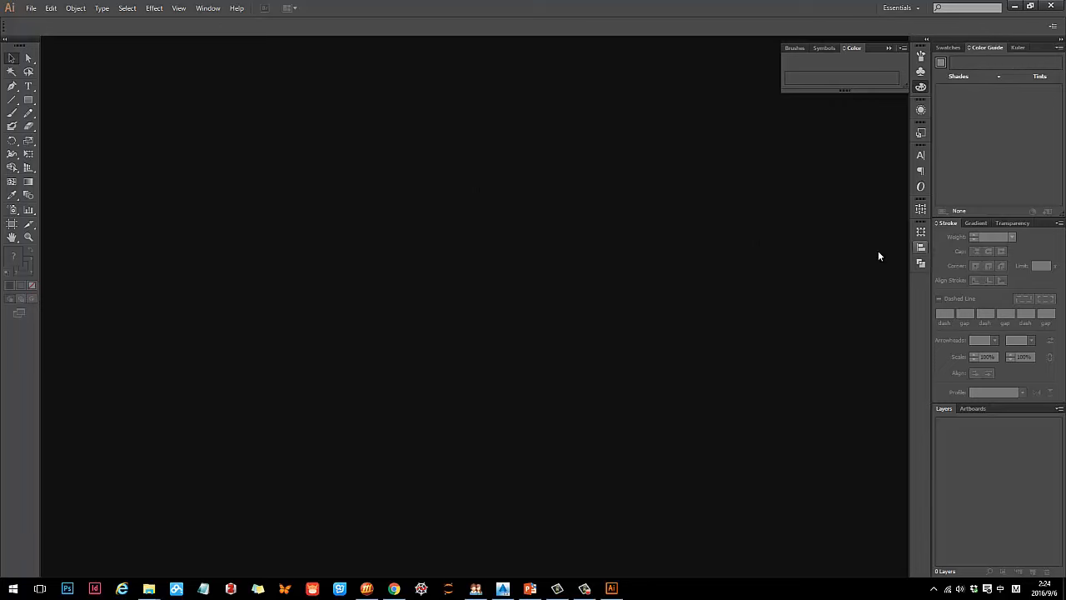
Step: Open file_1_original.pdf from the Desktop in Illustrator
click(31, 8)
click(37, 45)
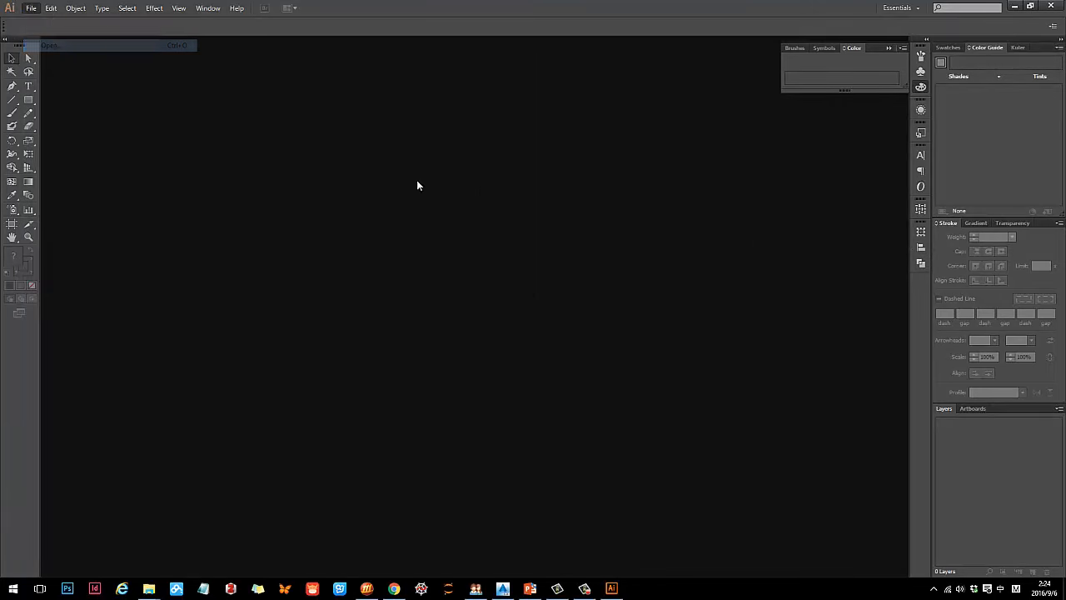
click(45, 78)
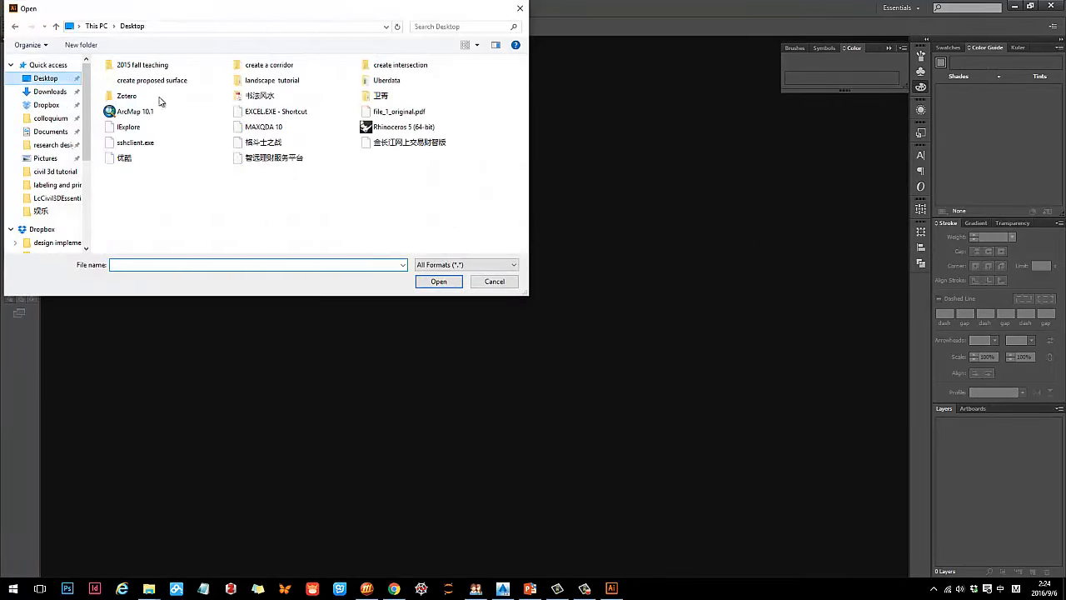
double_click(408, 111)
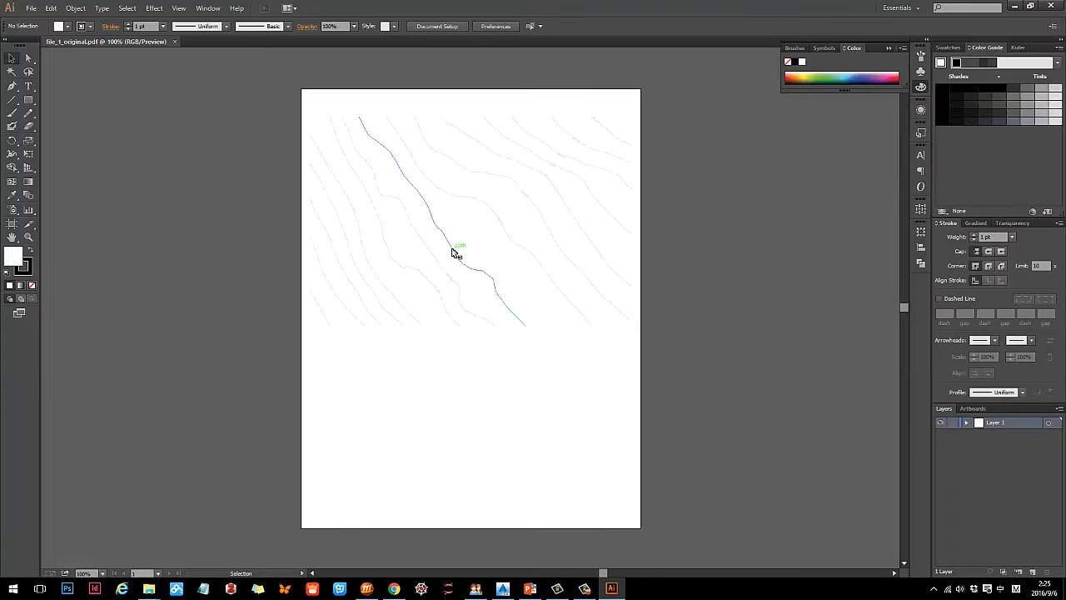
scroll(567, 221, up, 1)
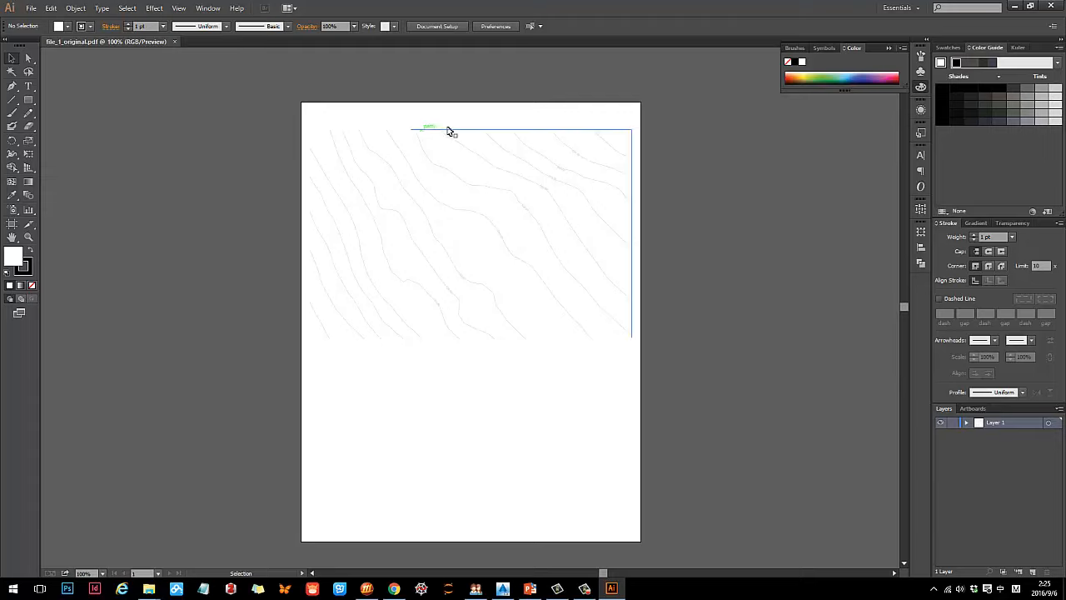
Step: Rotate the clipped contour group 90 degrees counterclockwise and move it down so it sits inside the artboard
click(539, 130)
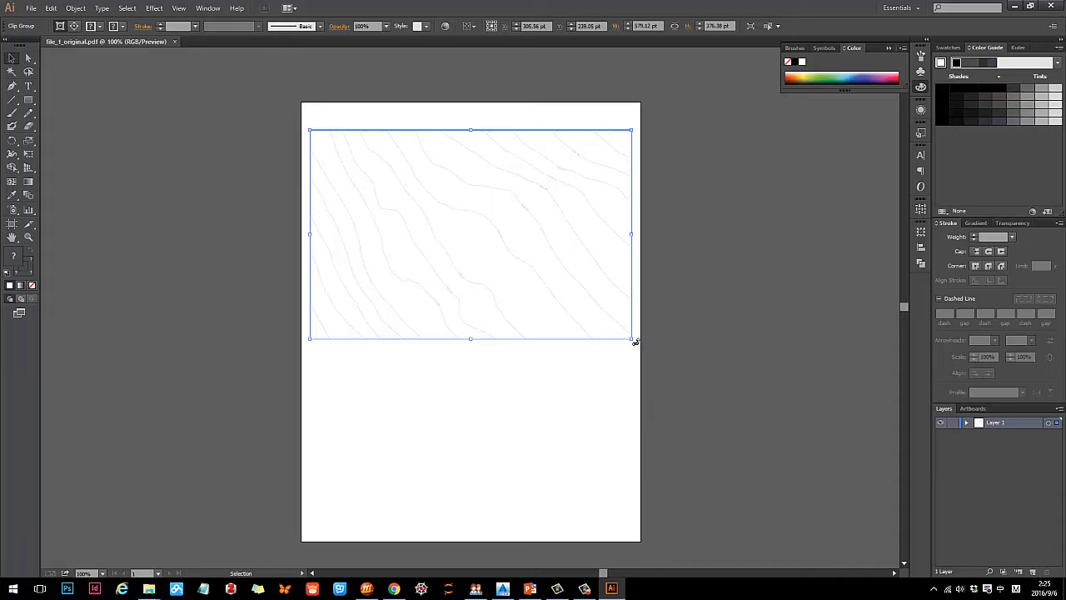
drag(636, 332, 502, 192)
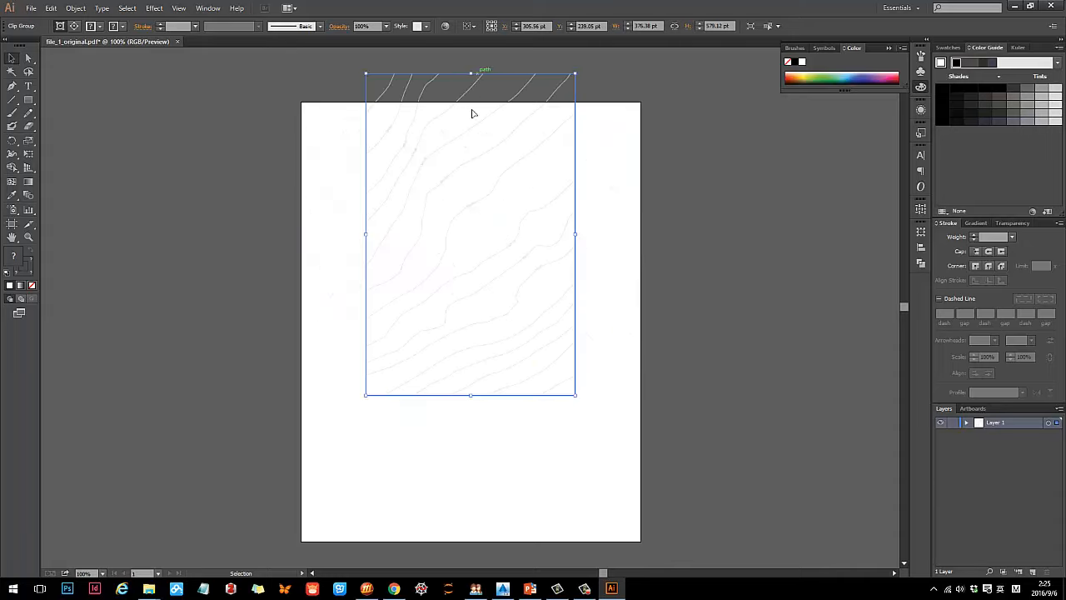
drag(472, 113, 516, 201)
click(613, 221)
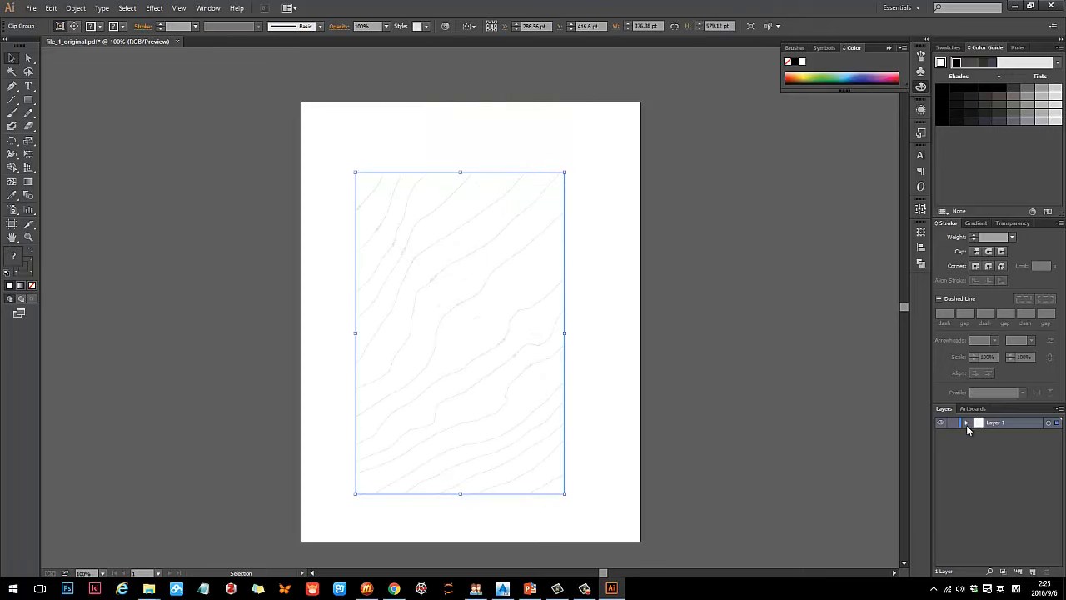
Step: Release the clipping mask around the contours, delete its rectangular frame path, and select the freed contour lines
click(966, 423)
click(966, 423)
click(966, 423)
click(966, 423)
right_click(547, 235)
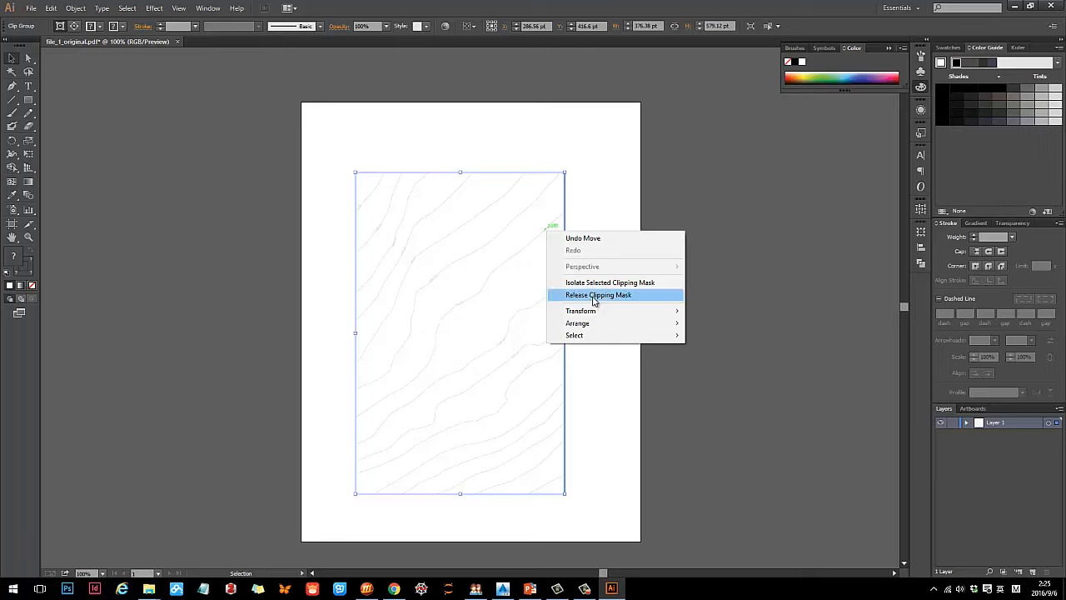
click(595, 296)
click(616, 248)
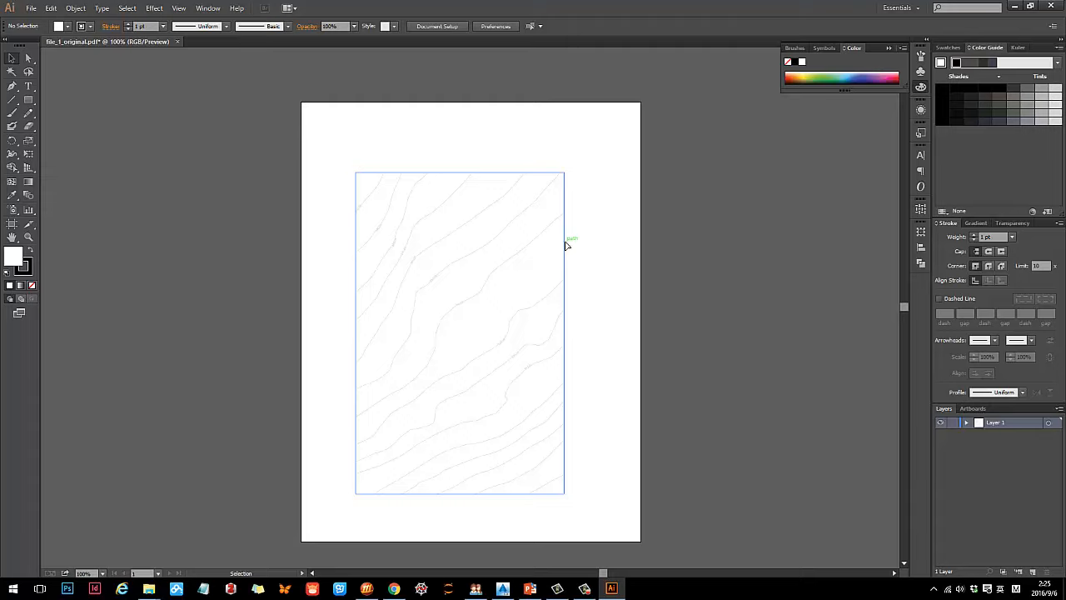
click(564, 243)
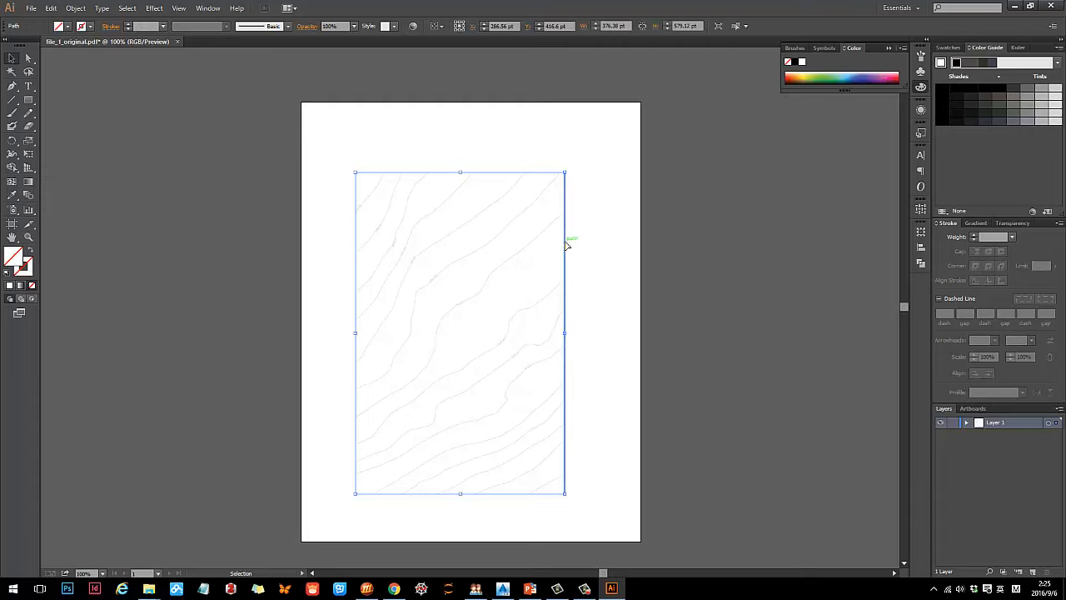
key(Delete)
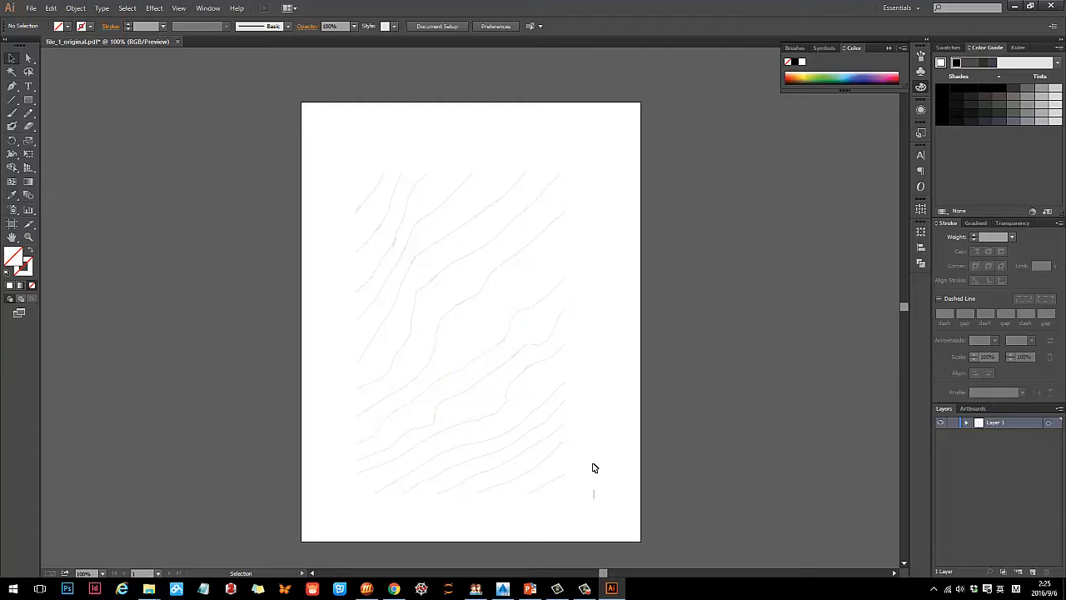
drag(593, 468, 557, 150)
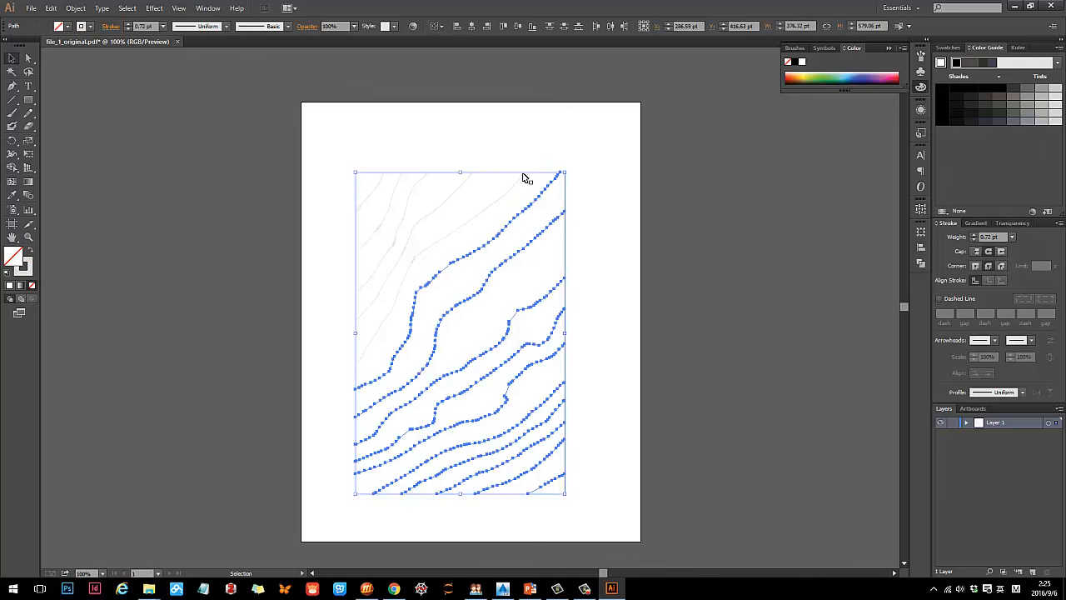
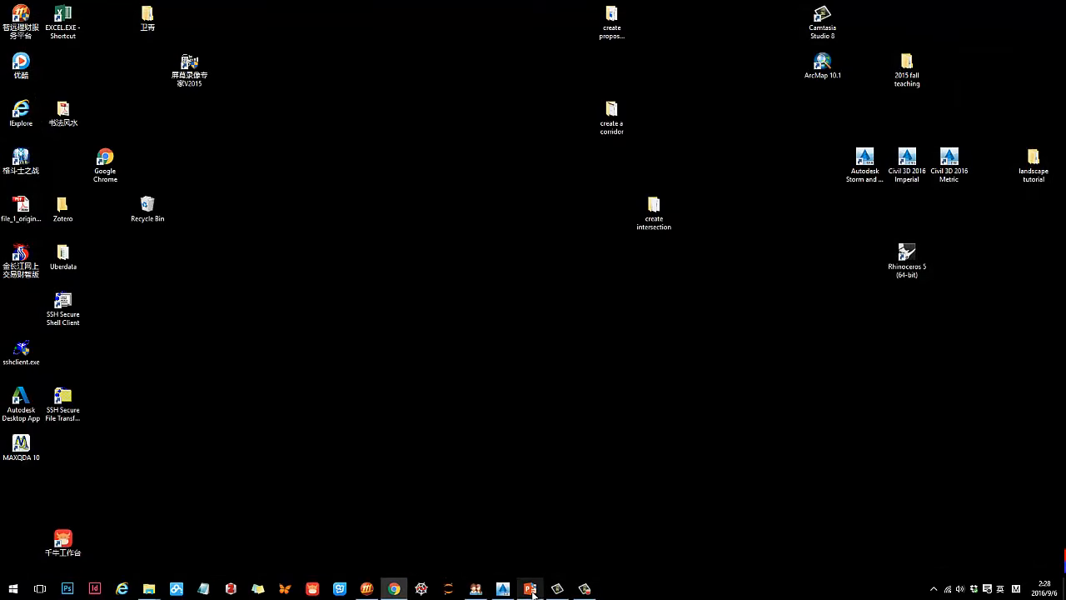
Step: Switch to the PowerPoint tutorial, review the Quick profile slide, and minimize the presentation
click(530, 588)
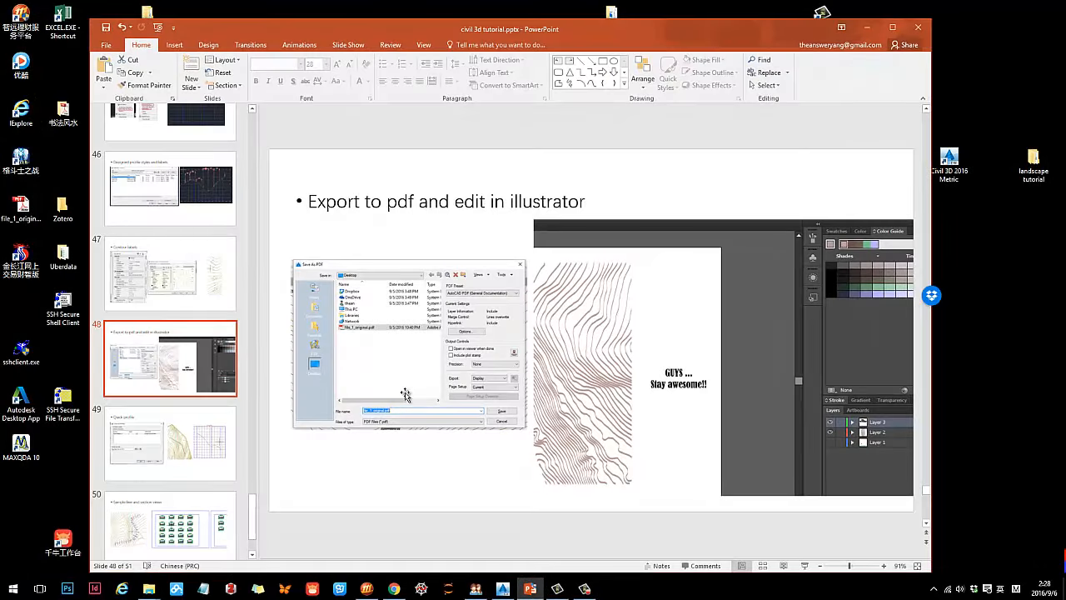
click(292, 519)
scroll(292, 519, down, 1)
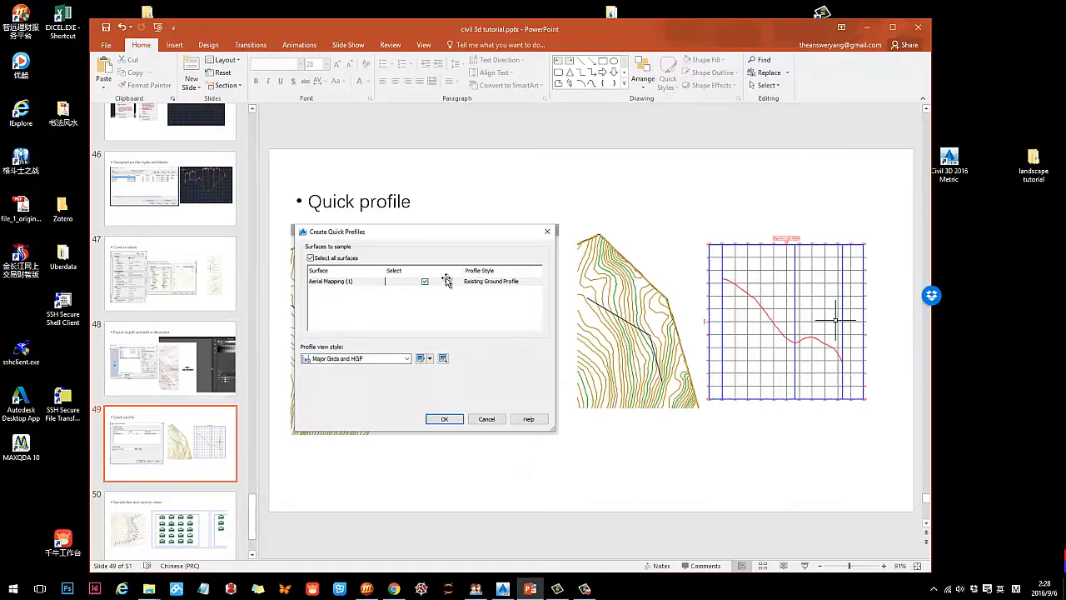
click(859, 34)
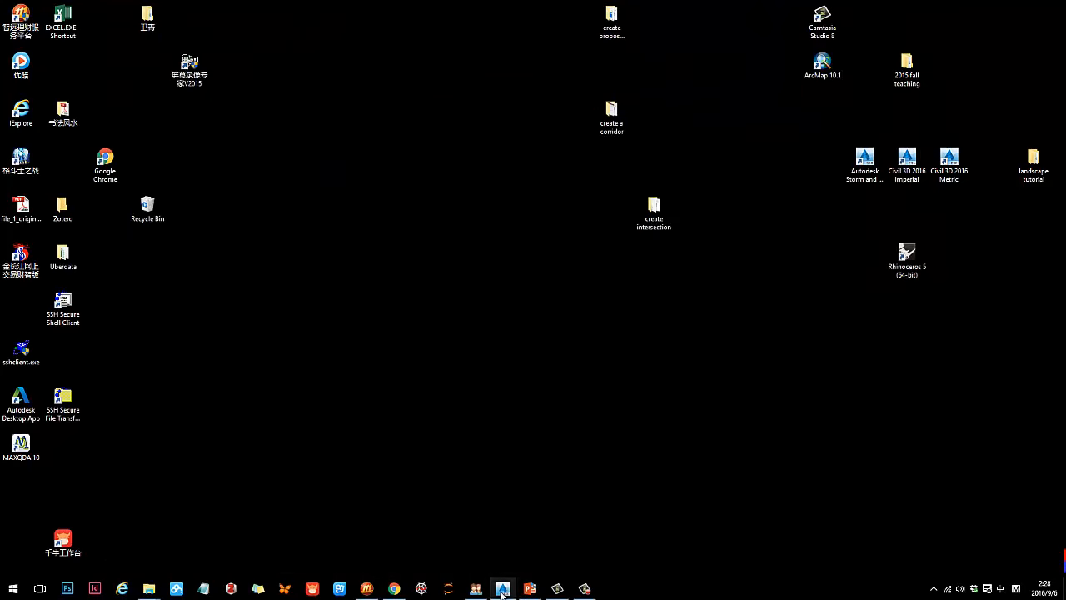
Step: Return to the Civil 3D drawing and erase the short existing line crossing the contours in the surface's southwest part
click(502, 589)
scroll(562, 304, down, 5)
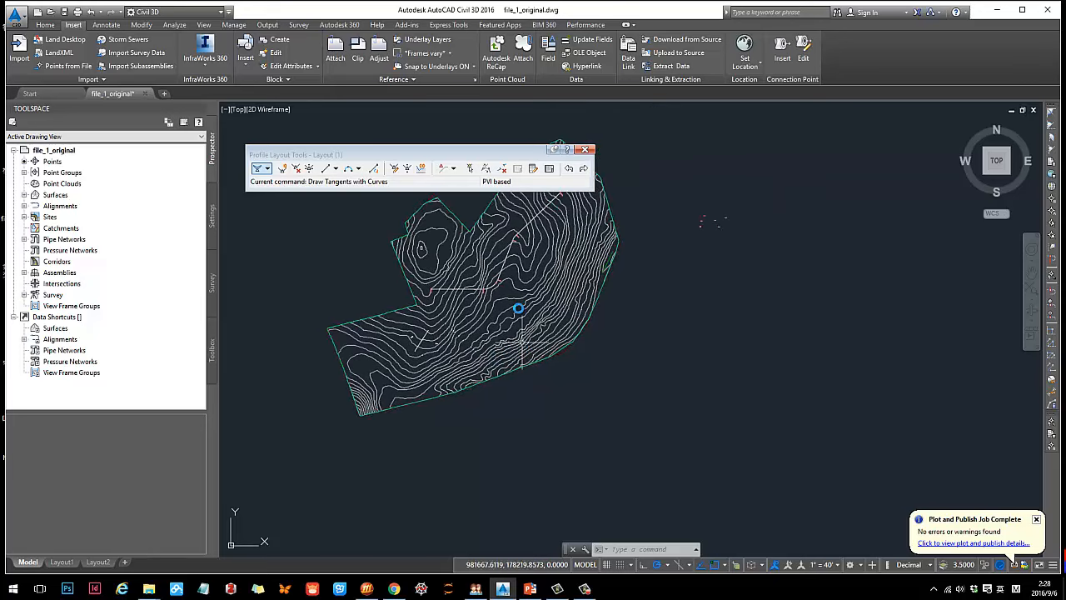
scroll(522, 333, up, 4)
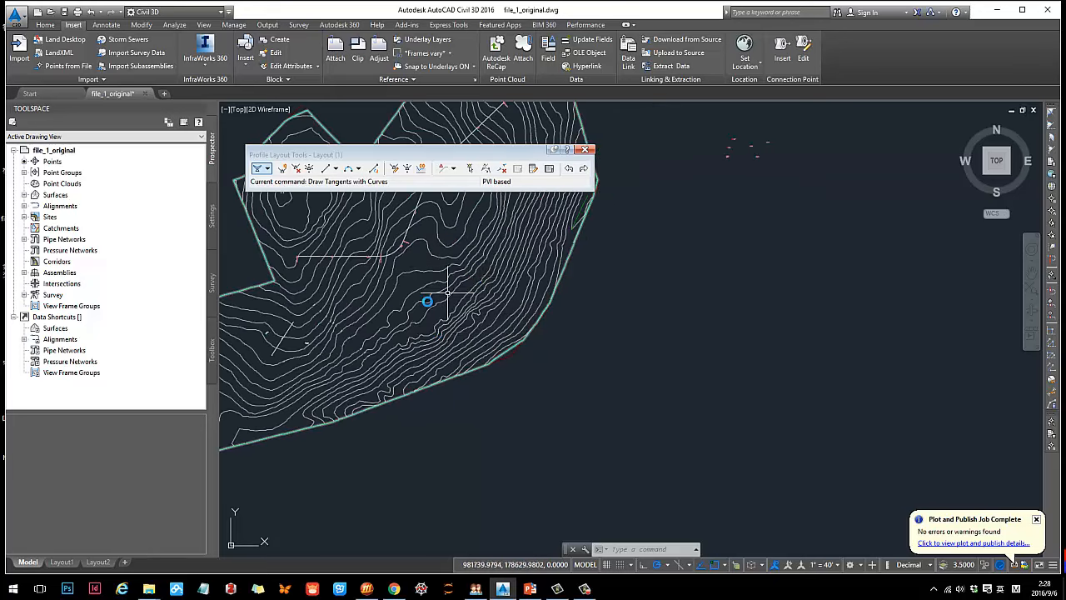
scroll(447, 293, up, 4)
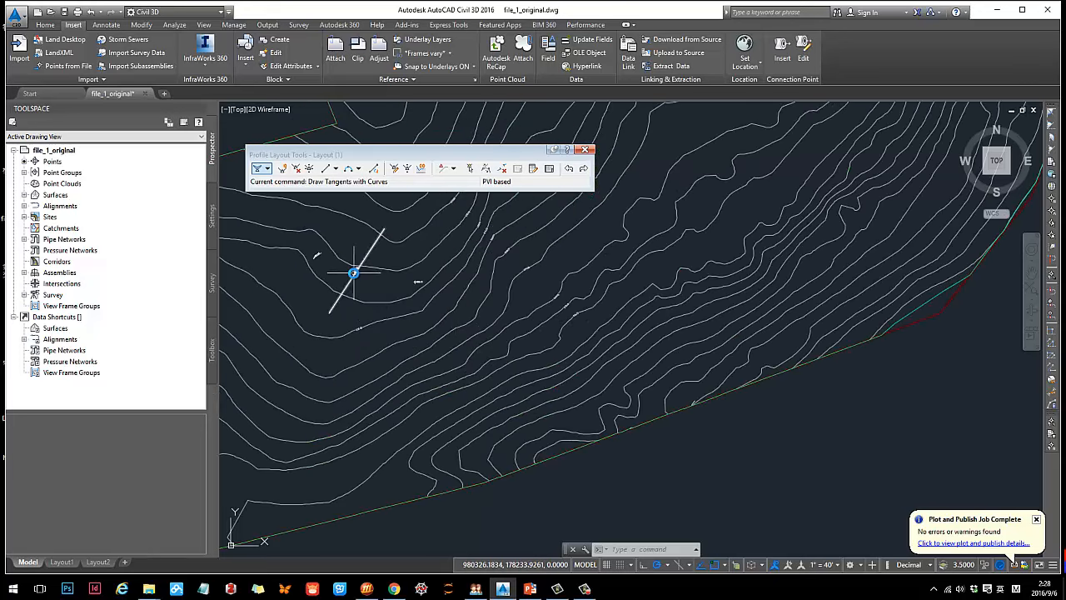
click(351, 273)
key(Delete)
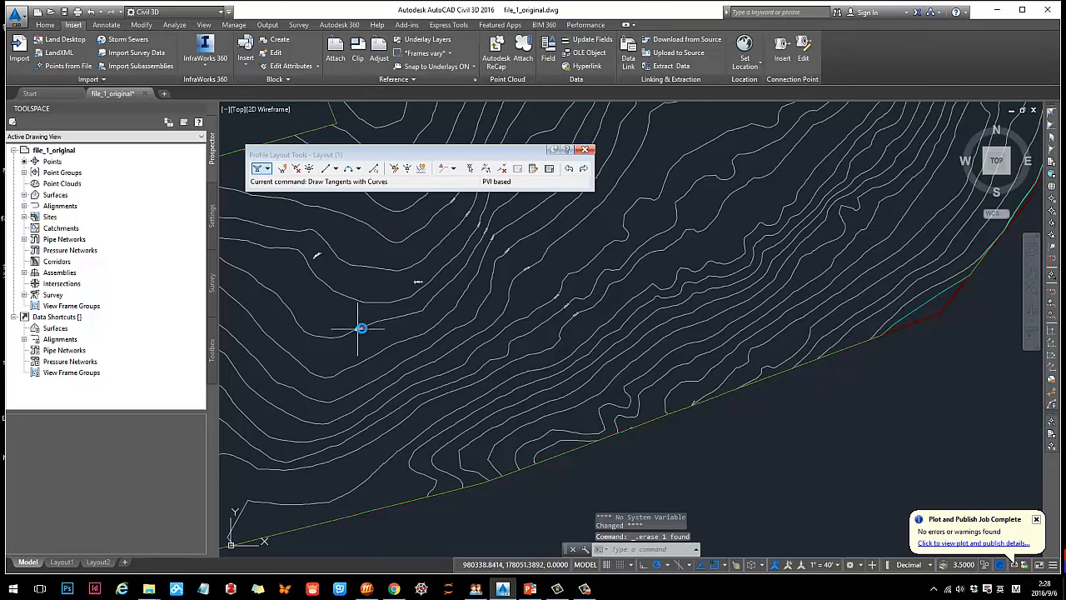
Step: Draw a straight line across the contours of the surface's southwest arm, running from its northern edge southeast toward the southern boundary
scroll(433, 323, down, 5)
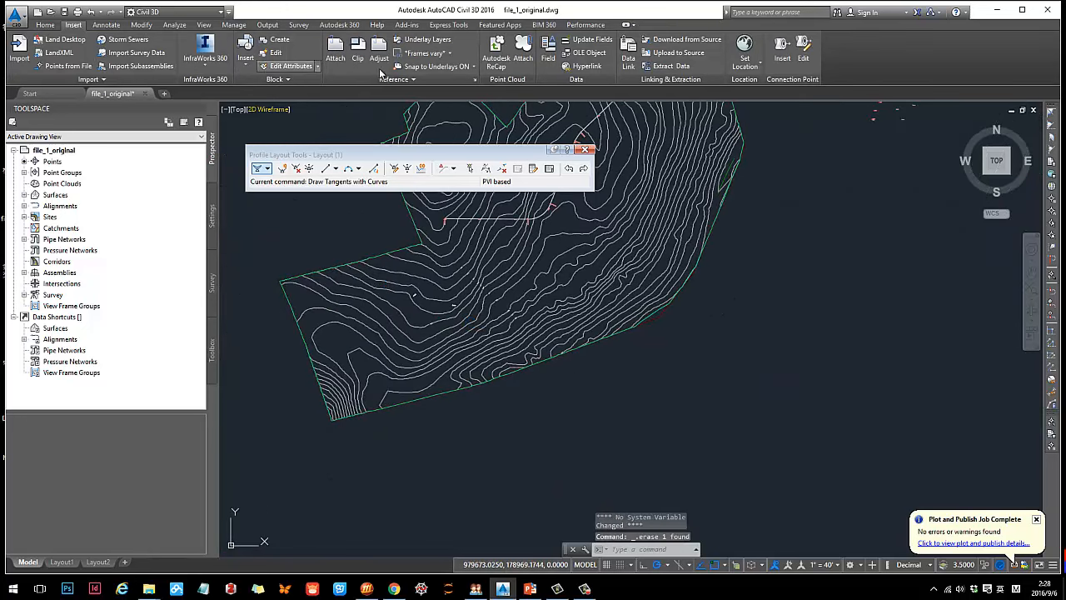
click(457, 272)
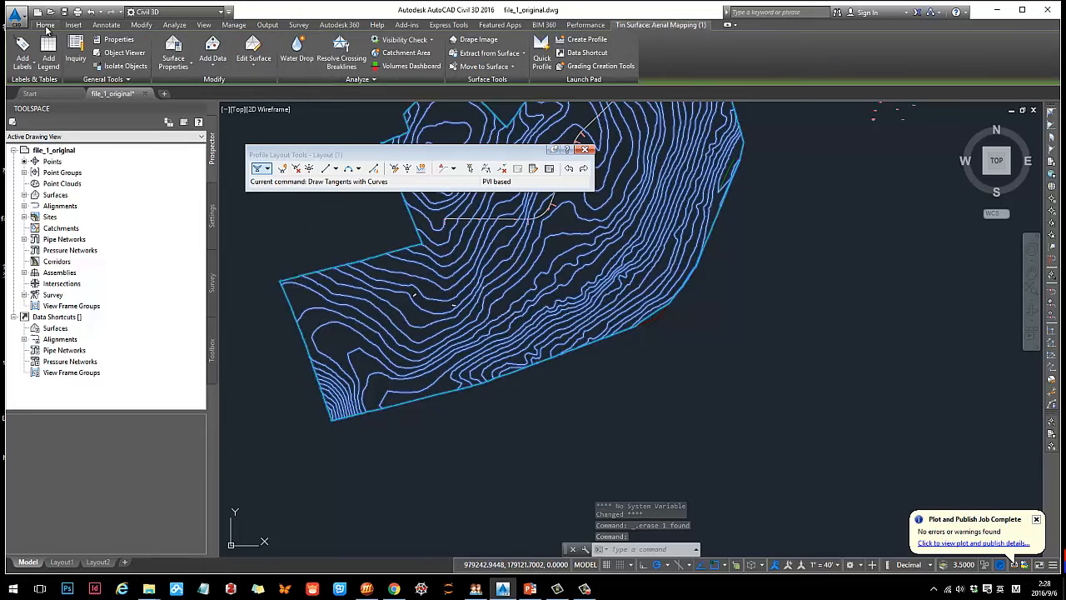
click(45, 25)
click(408, 44)
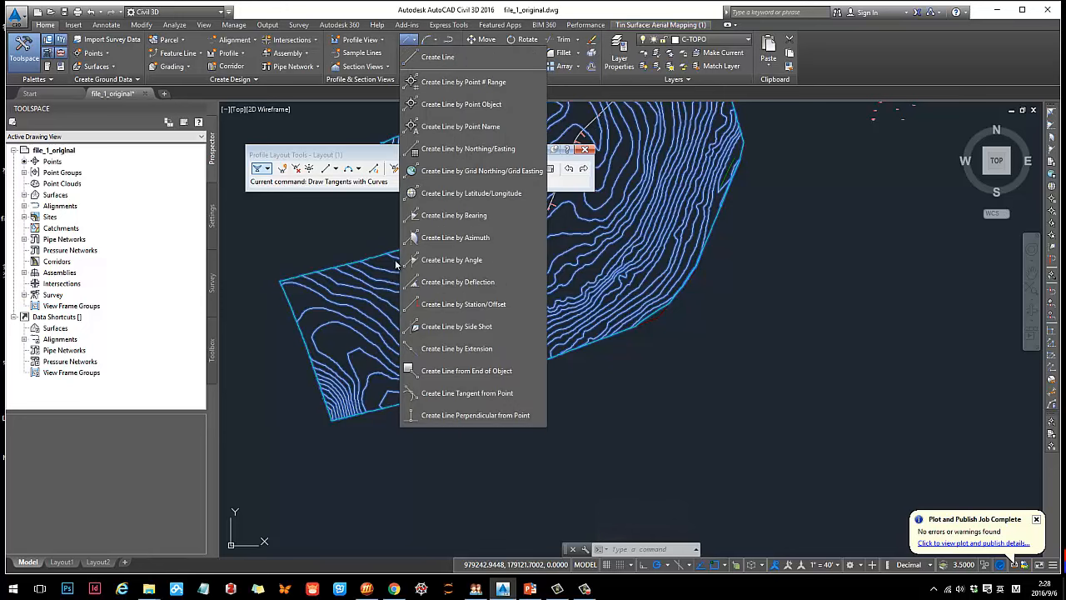
click(433, 59)
scroll(358, 246, up, 2)
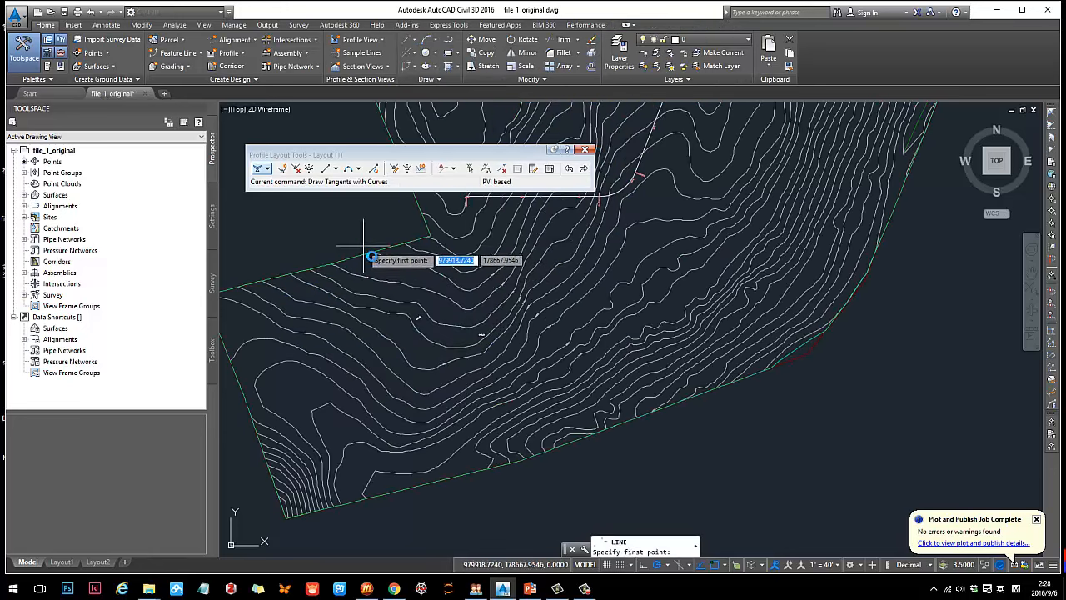
click(379, 266)
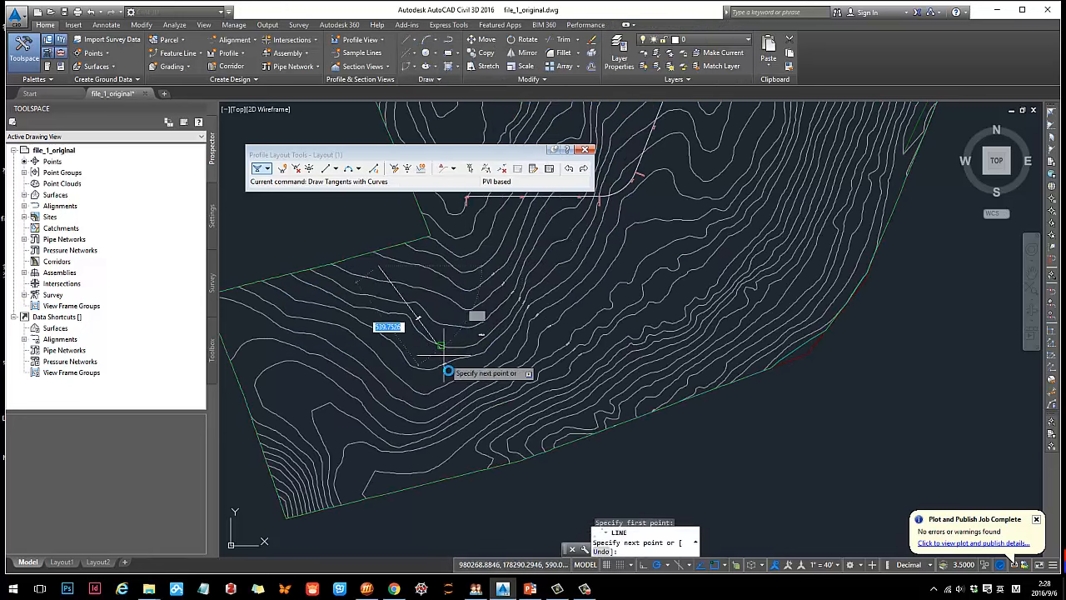
click(478, 452)
key(Return)
middle_drag(547, 323, 626, 268)
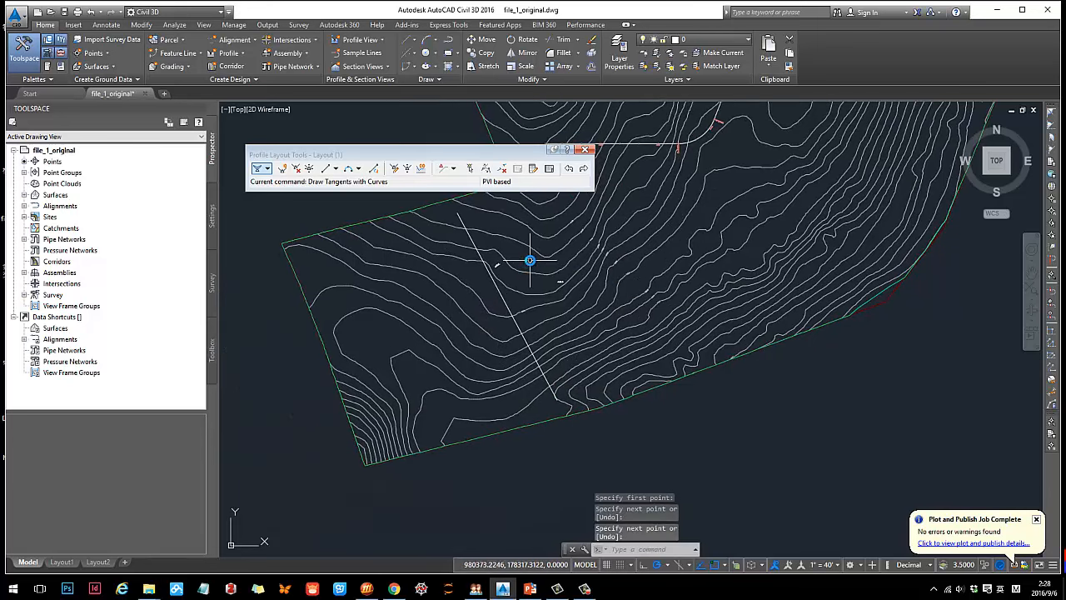
middle_drag(529, 260, 480, 268)
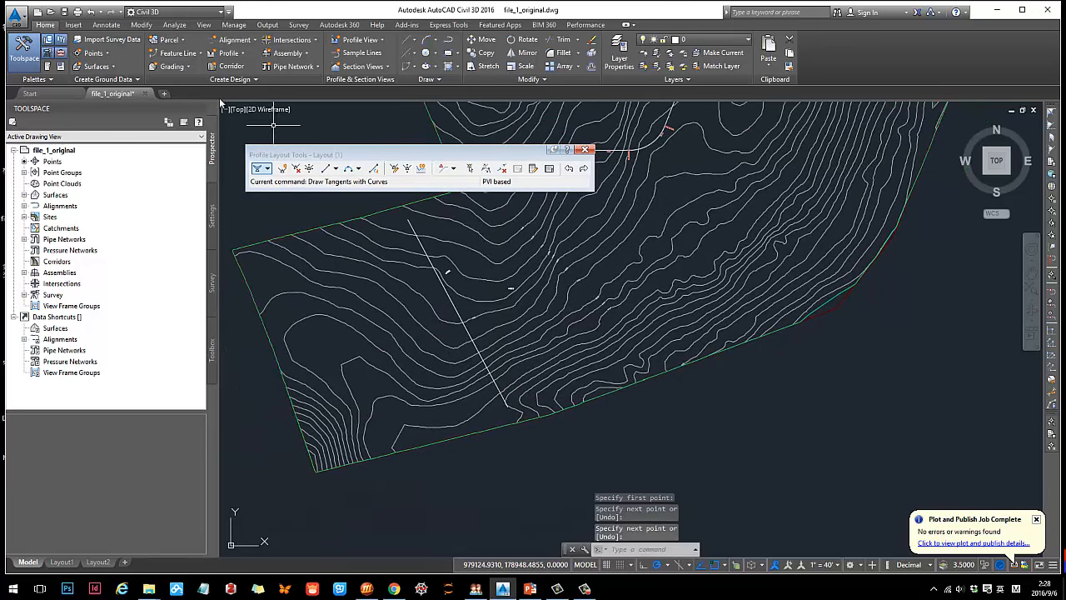
Step: Create a quick profile along the new line from surface Aerial Mapping (1), using the Major Grids and HGP view style, placed southeast of the surface
click(175, 24)
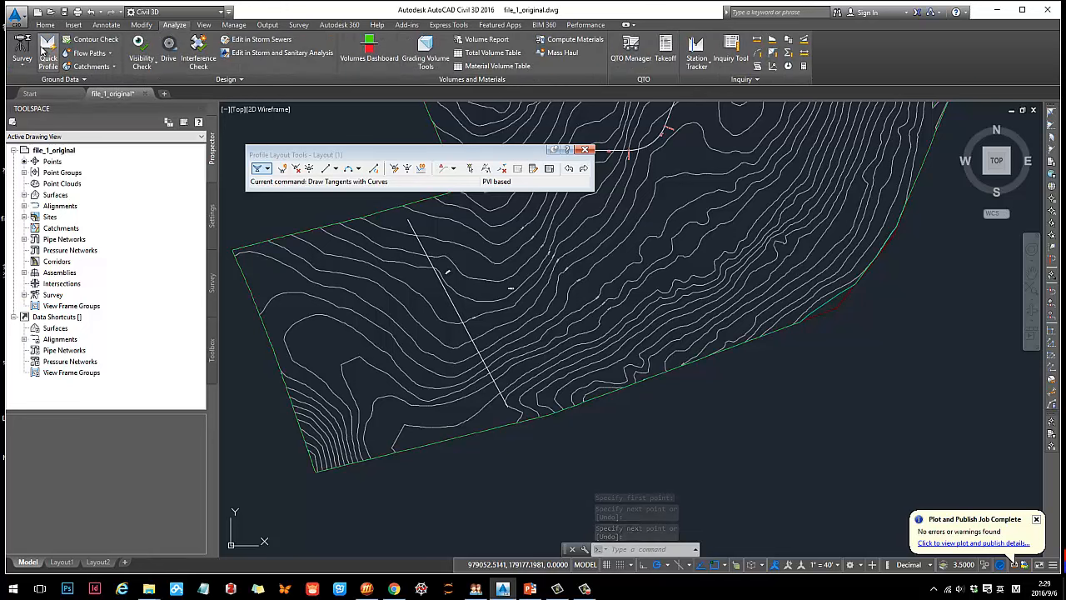
click(44, 50)
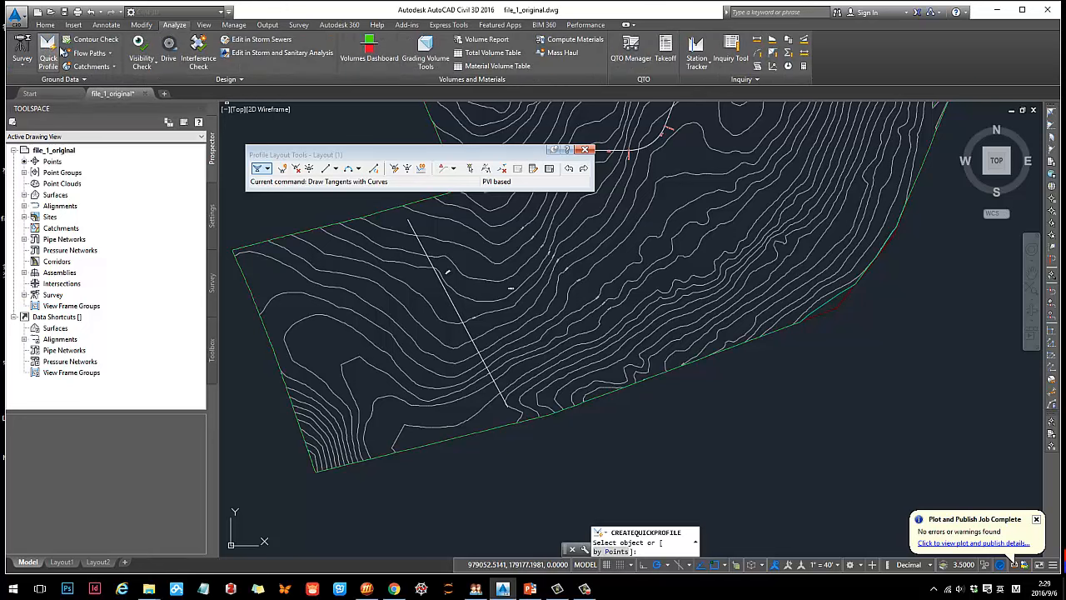
click(447, 296)
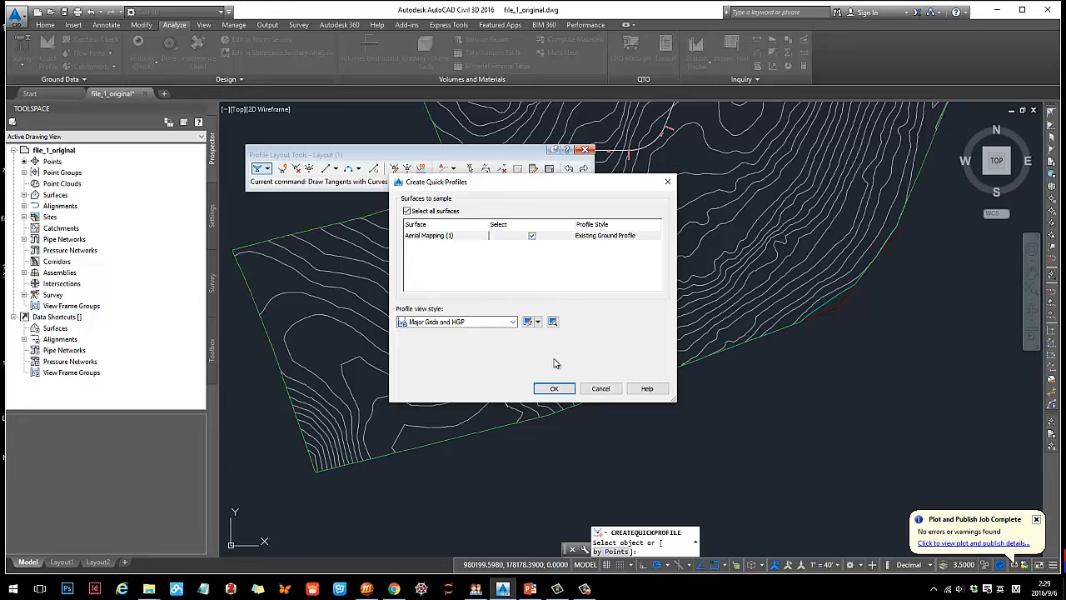
click(555, 390)
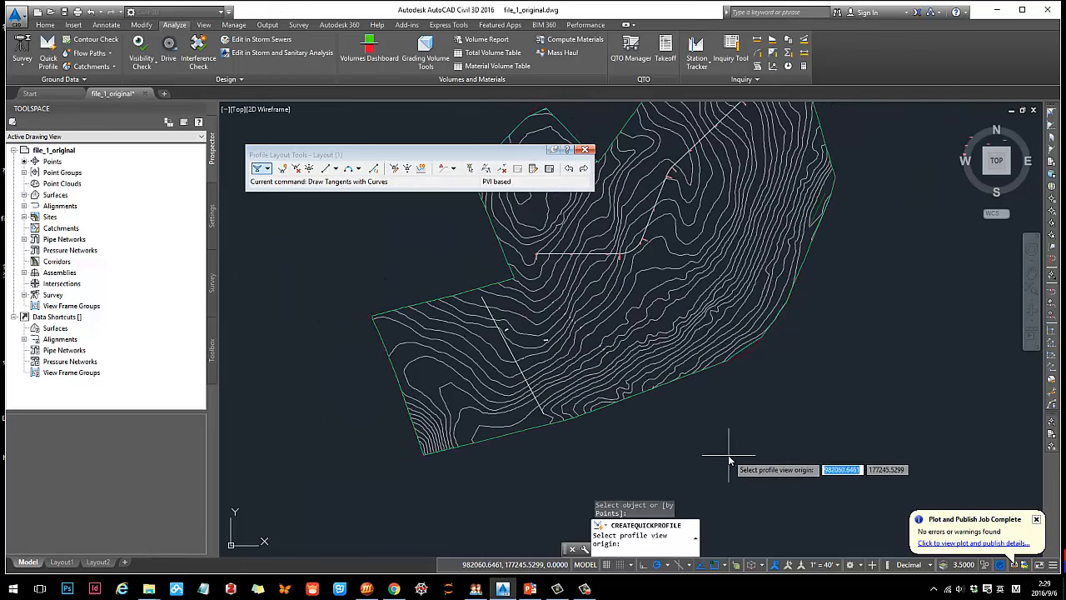
click(728, 456)
Step: Move the quick profile view southeast by its origin grip so it no longer overlaps the surface contours
click(761, 251)
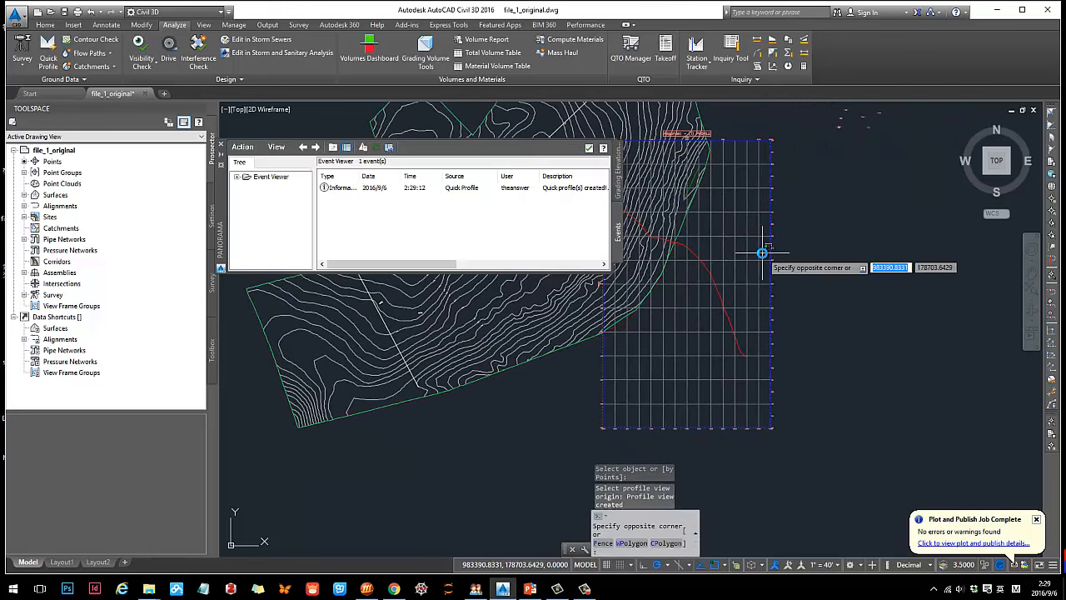
click(638, 423)
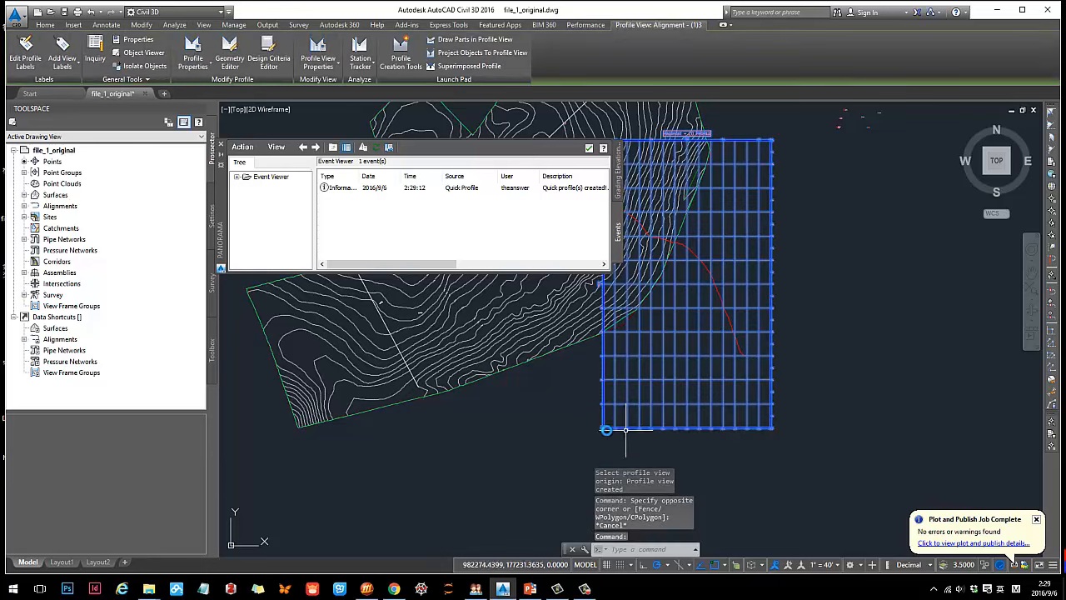
click(604, 430)
click(760, 493)
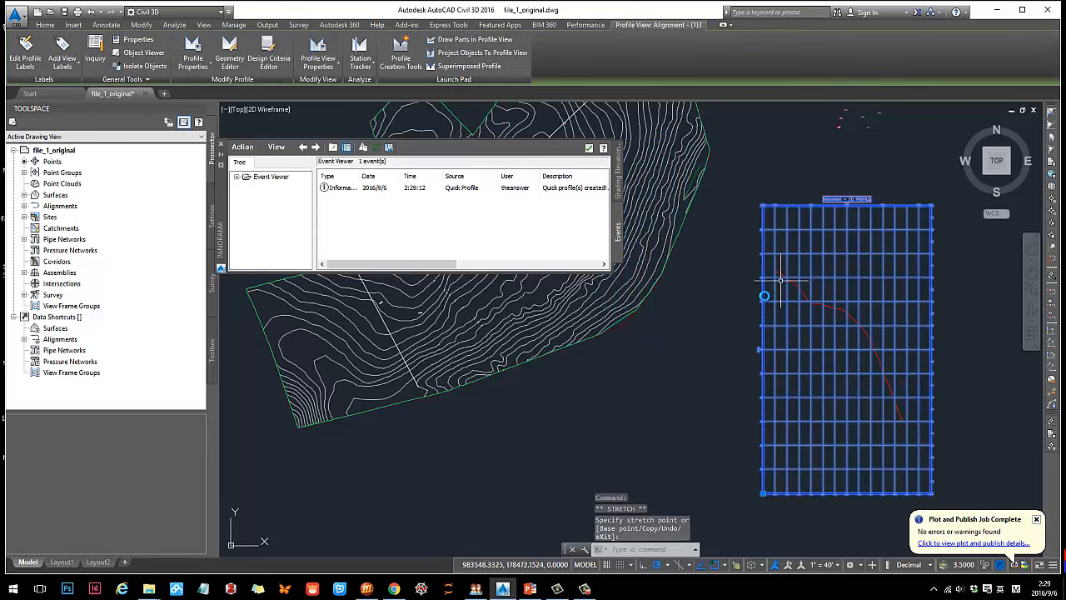
key(Escape)
middle_drag(399, 317, 501, 384)
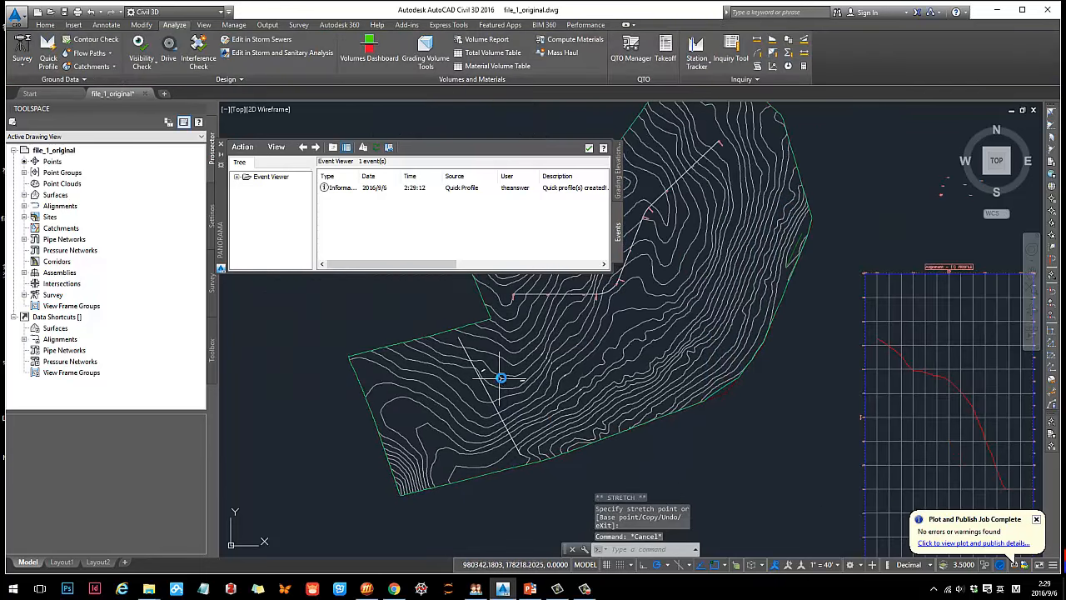
Step: Dismiss the event viewer and erase the quick profile view placed southeast of the surface
mouse_move(748, 346)
middle_down()
mouse_move(626, 309)
mouse_move(787, 309)
middle_up()
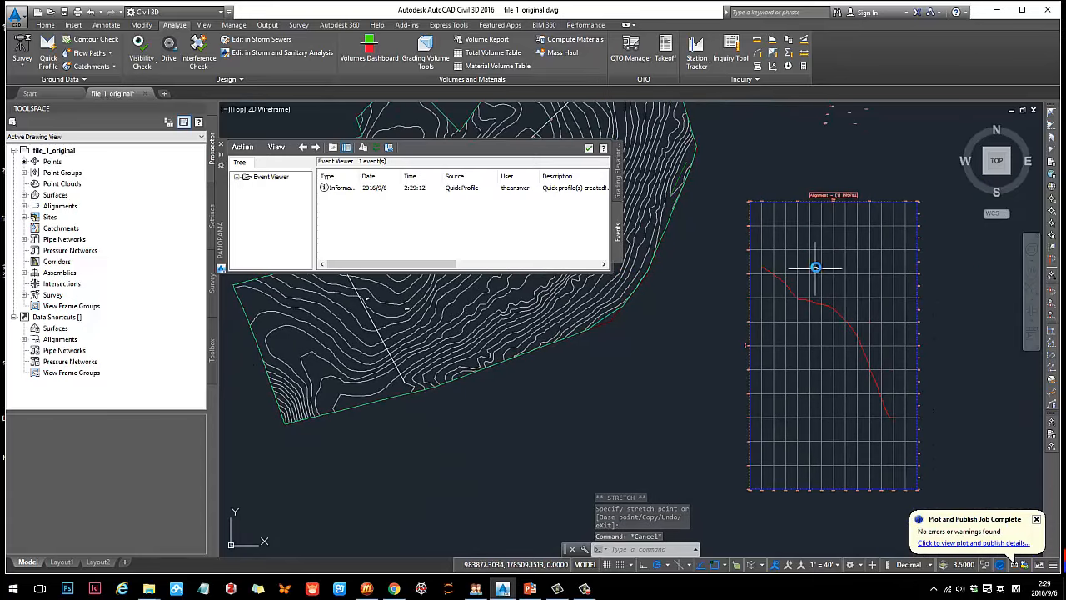
click(222, 146)
click(754, 265)
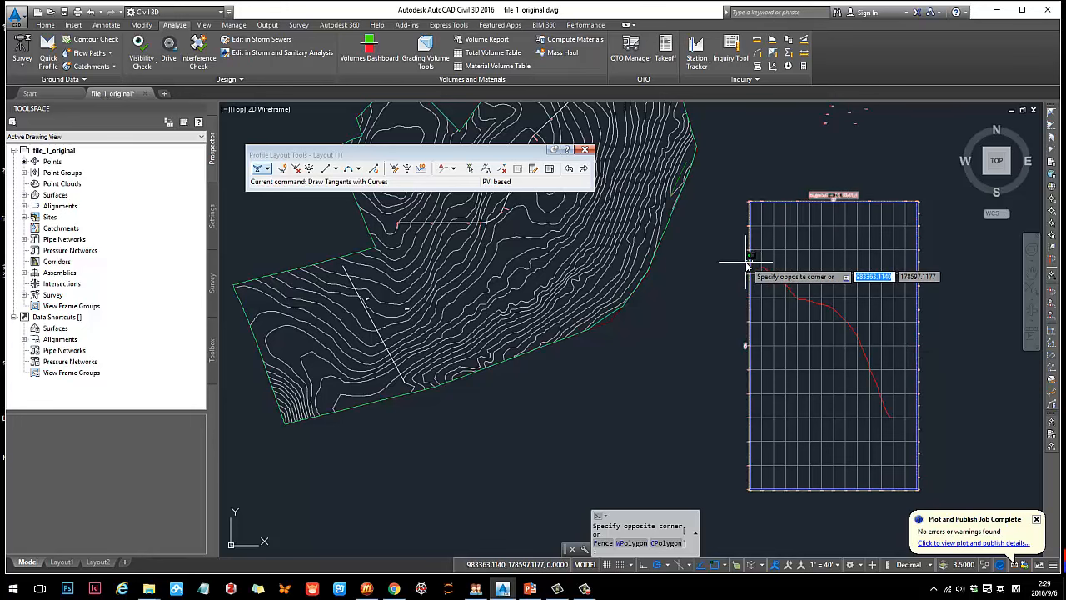
click(747, 266)
key(Delete)
Step: Start a sample line group on the Access Road alignment, sampling surface Aerial Mapping (1) with the Road Sample Line style and Section Name labels
scroll(647, 291, up, 8)
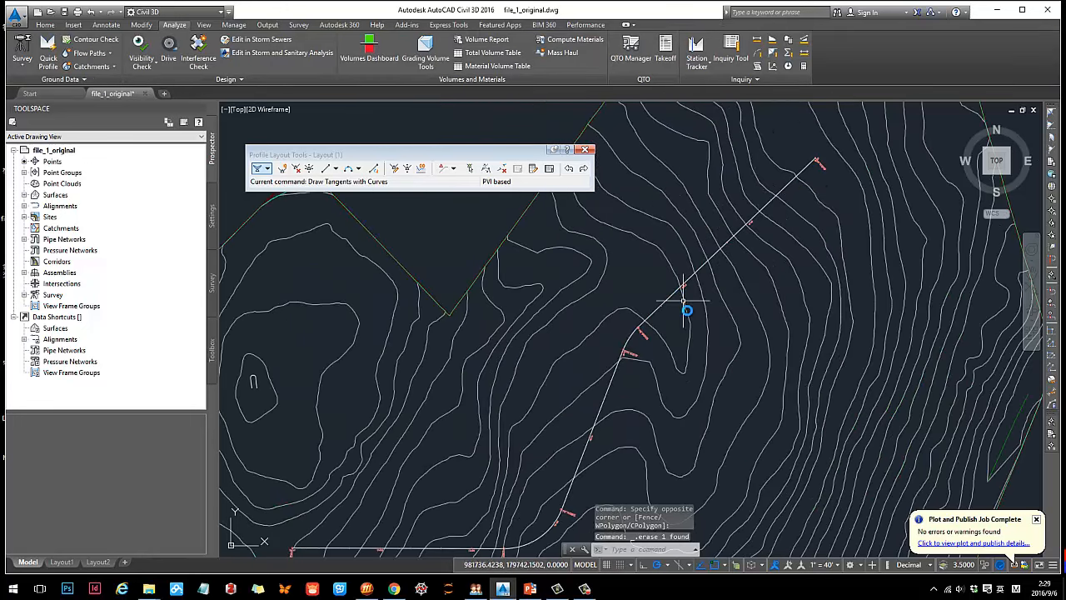
scroll(648, 376, down, 2)
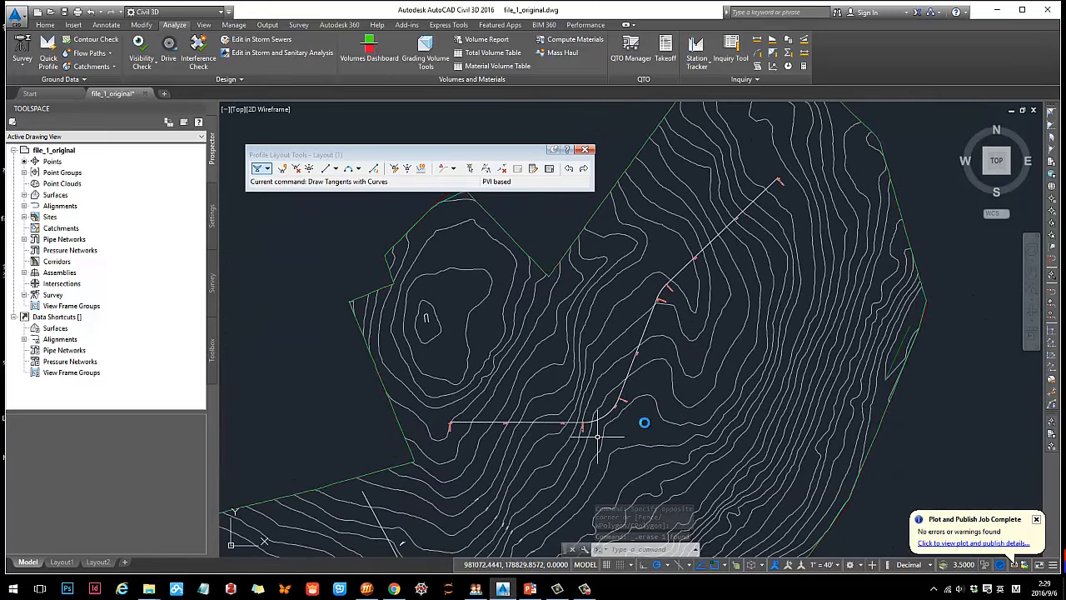
middle_drag(642, 424, 599, 338)
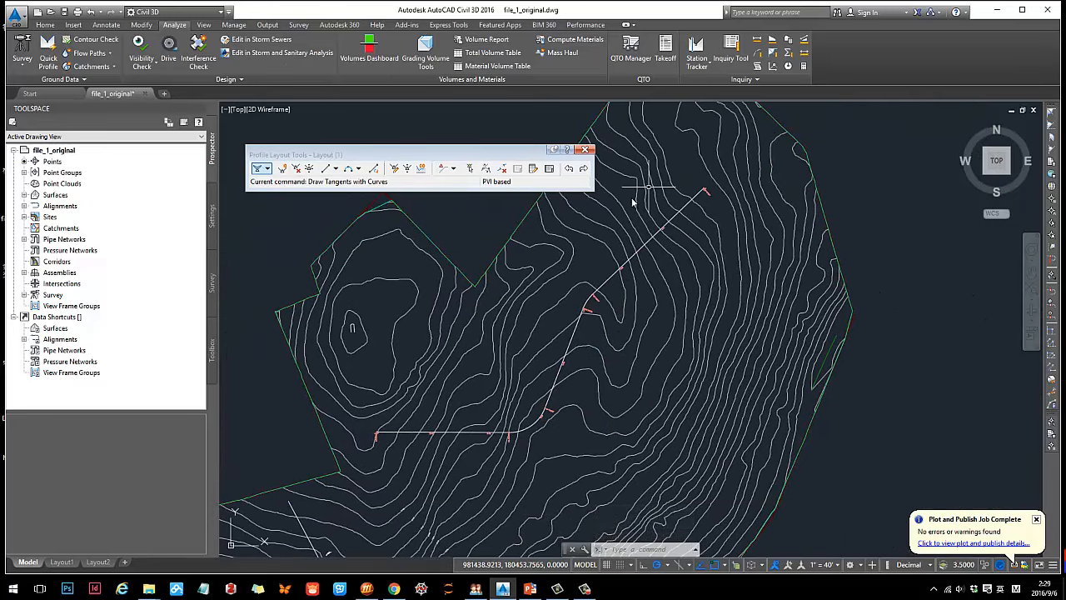
click(655, 241)
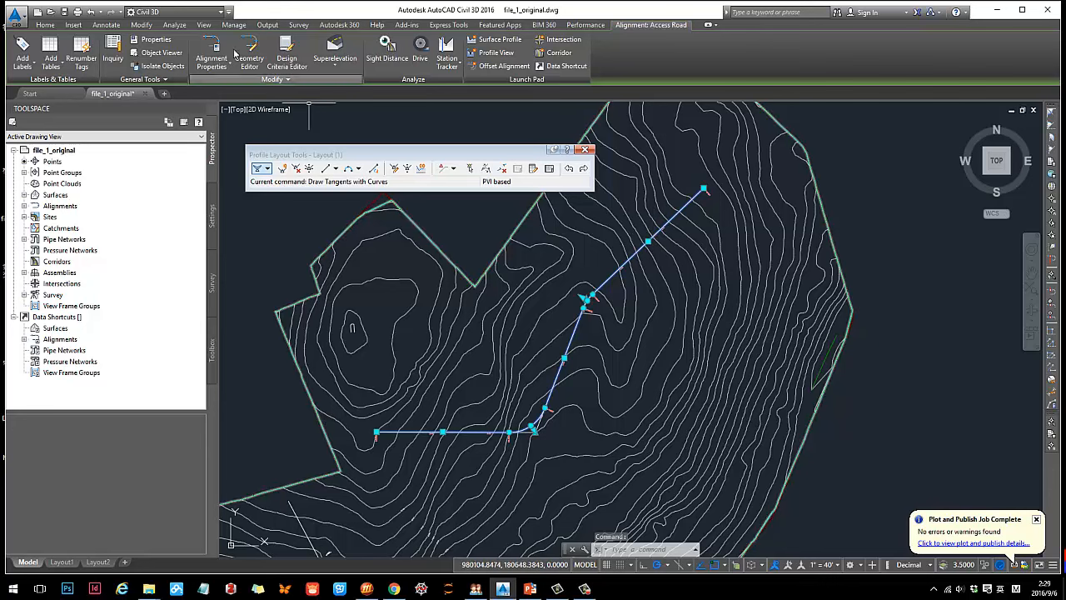
key(Escape)
click(45, 25)
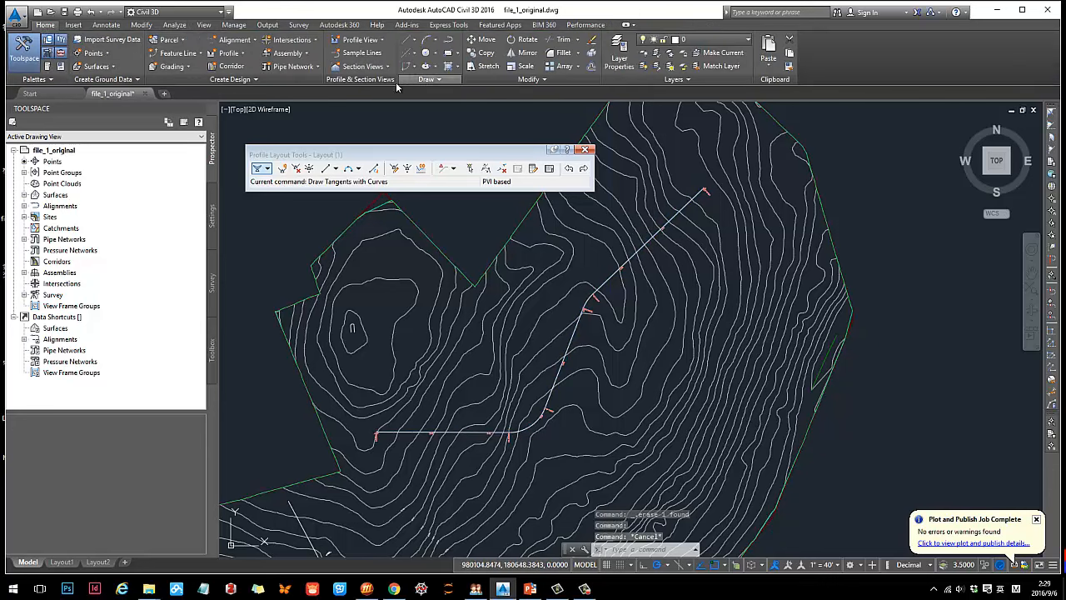
click(363, 53)
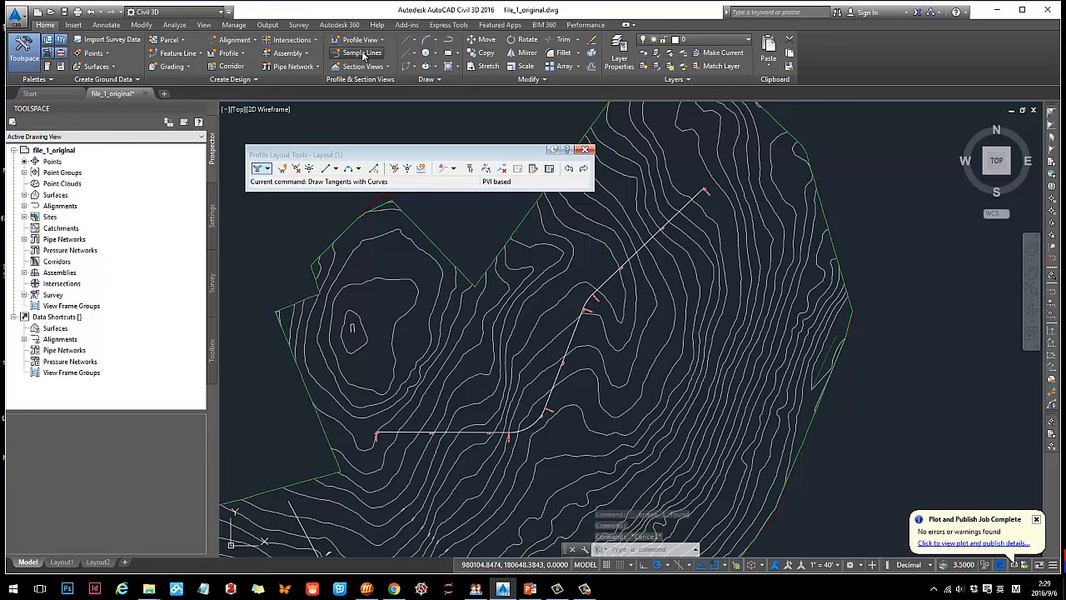
click(634, 260)
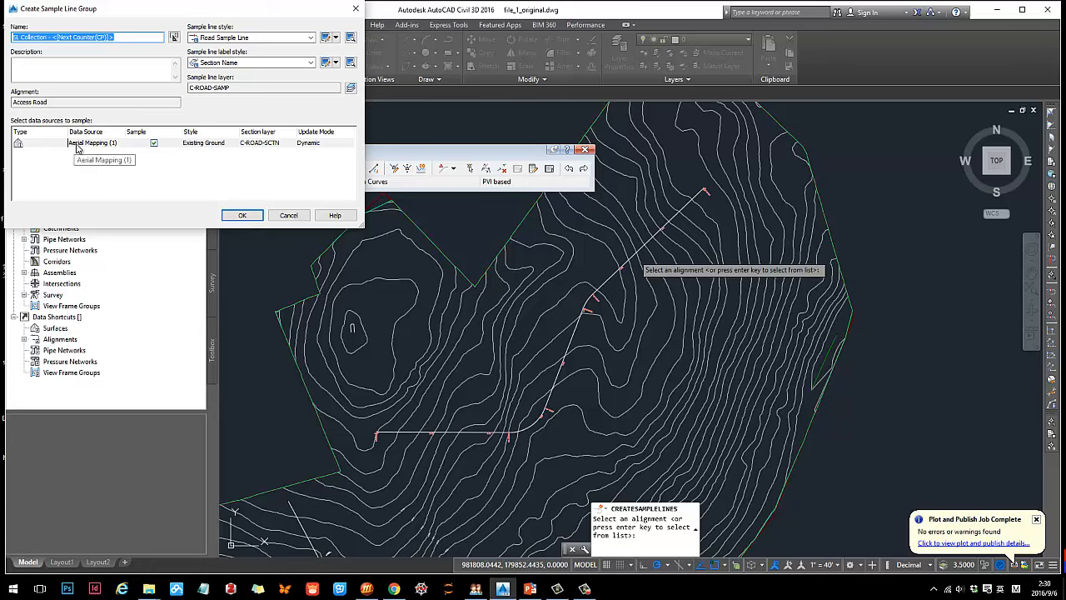
click(260, 217)
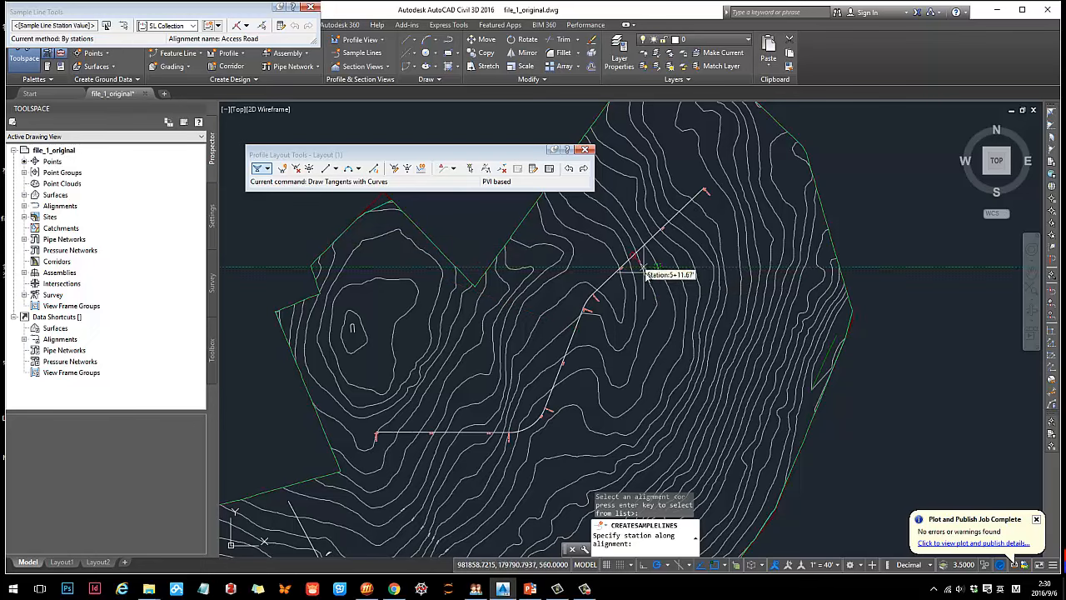
Step: Create sample lines by station range along the whole Access Road alignment, with 50' left and right swath widths and 50' increments
scroll(709, 213, up, 3)
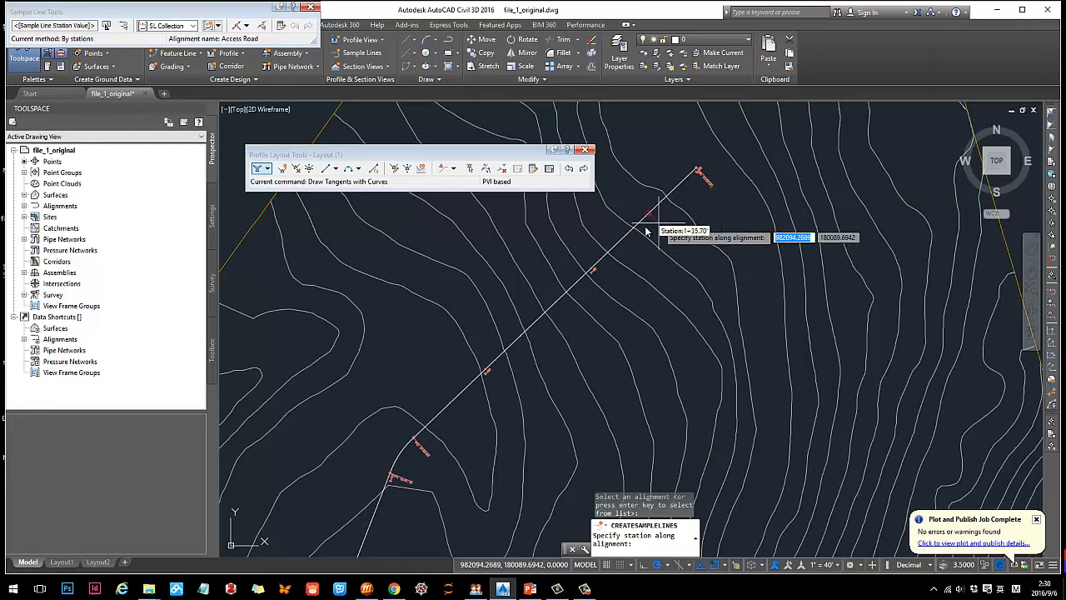
click(387, 202)
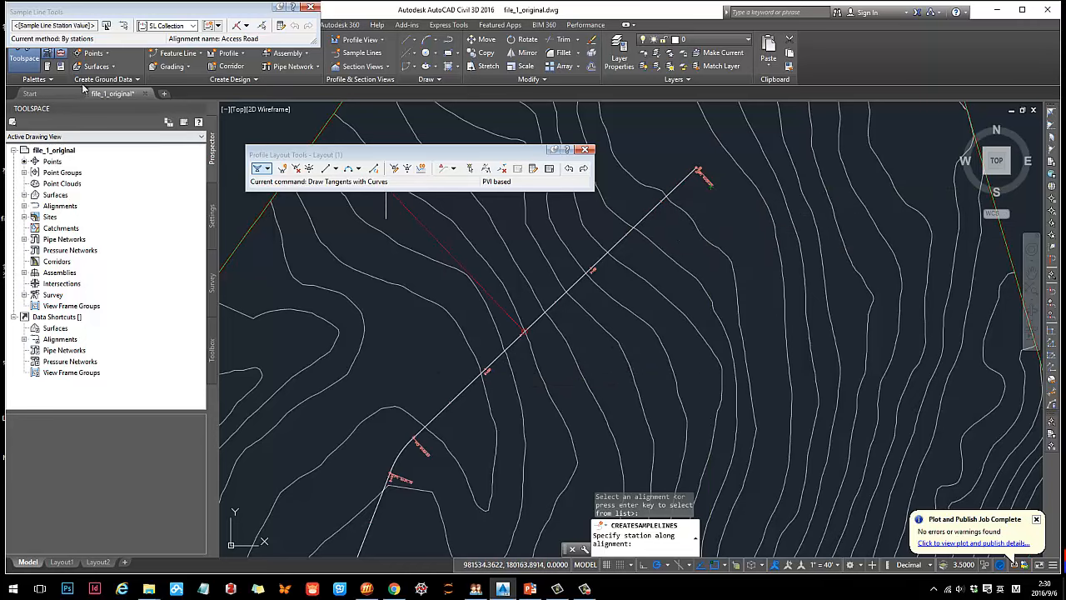
click(215, 25)
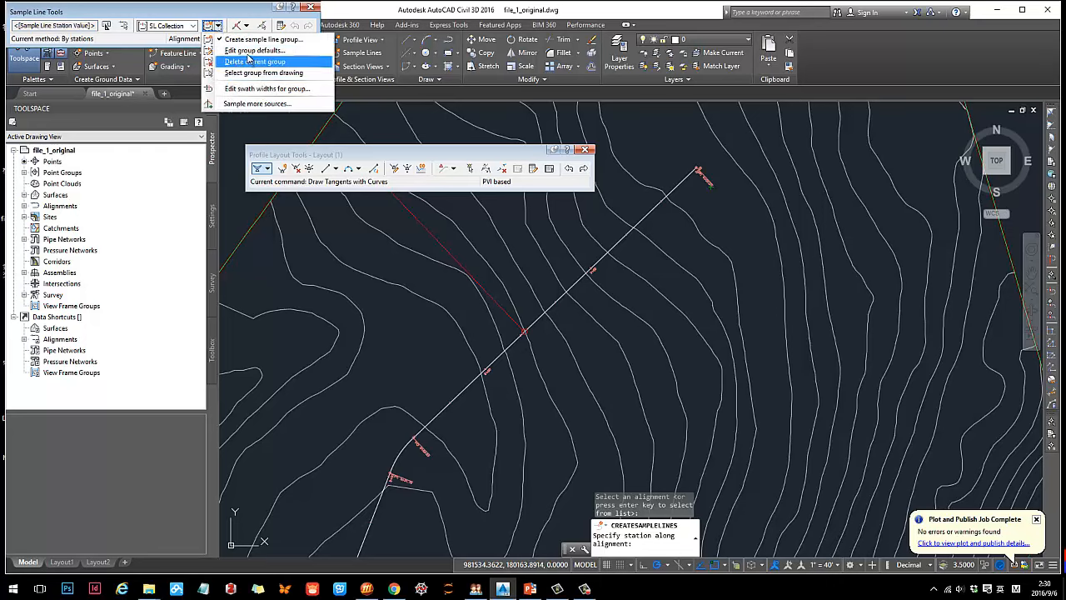
click(247, 27)
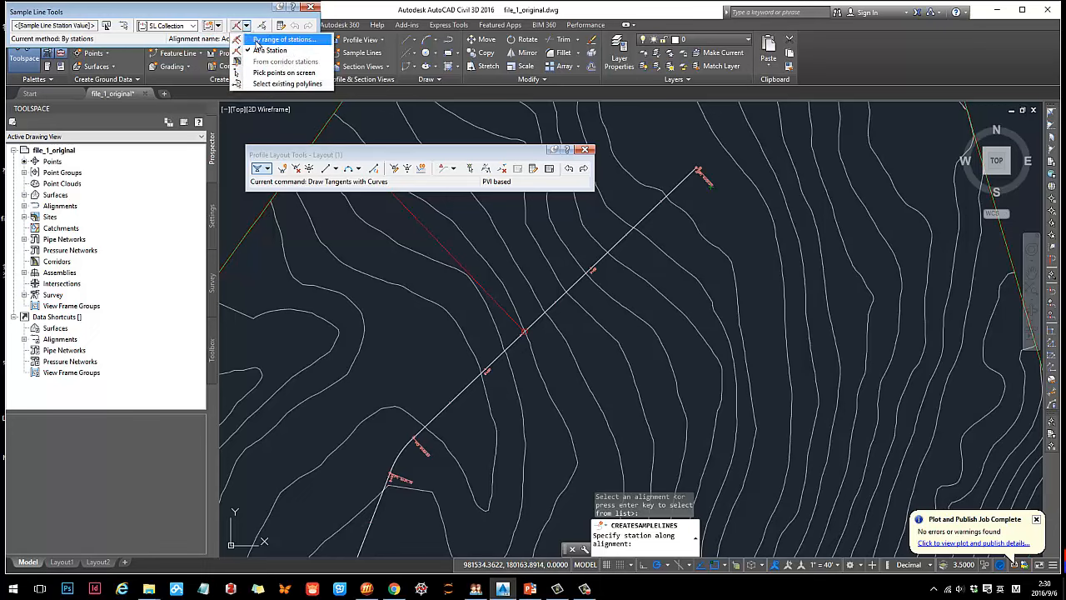
click(266, 40)
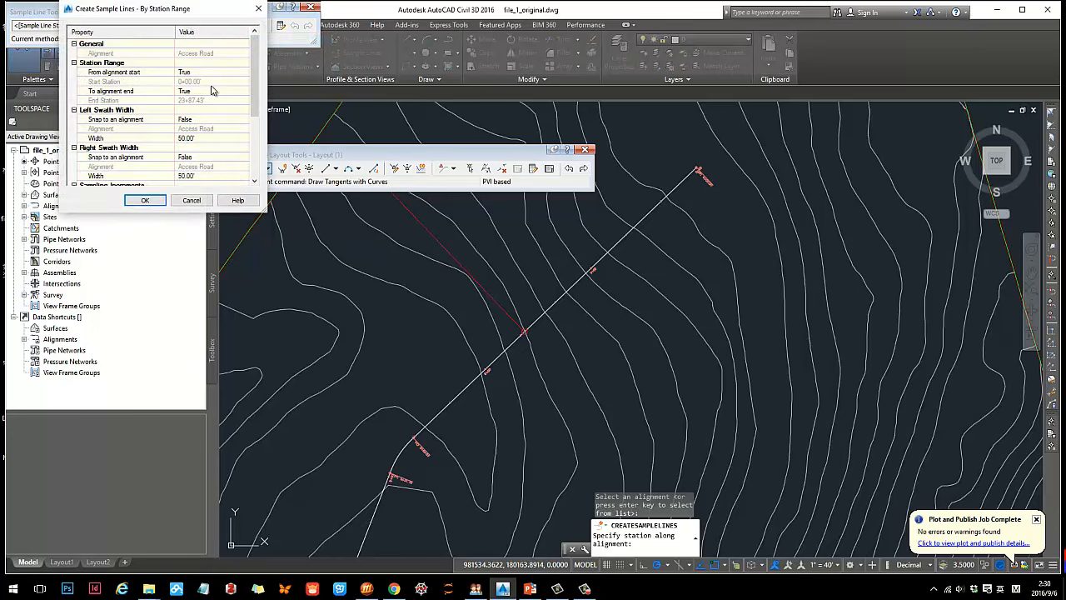
mouse_move(180, 15)
mouse_down()
mouse_move(362, 117)
mouse_move(404, 192)
mouse_up()
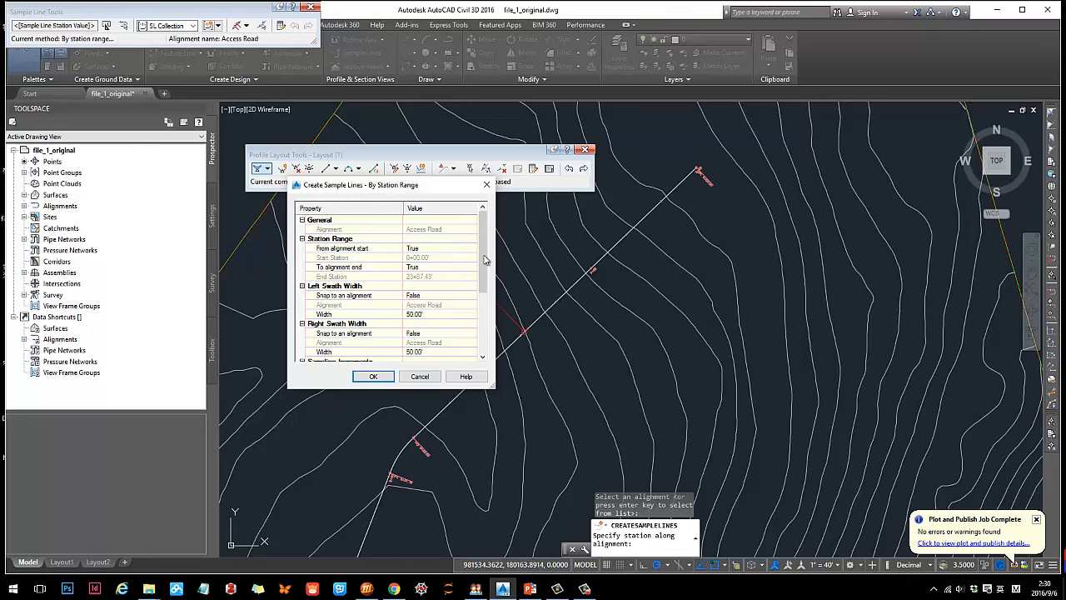
drag(486, 260, 480, 320)
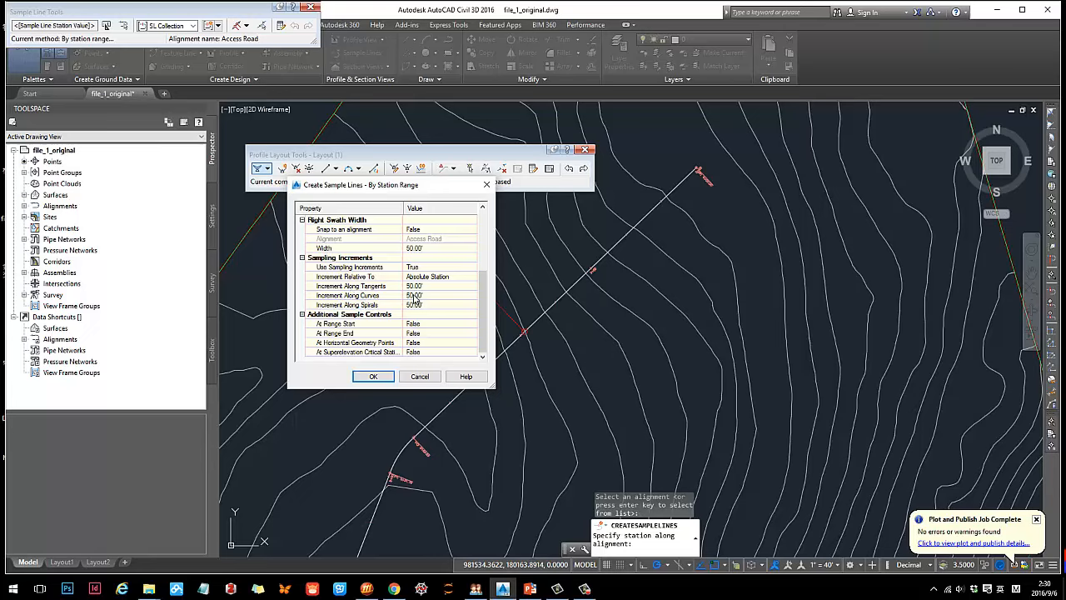
click(373, 376)
scroll(619, 356, down, 3)
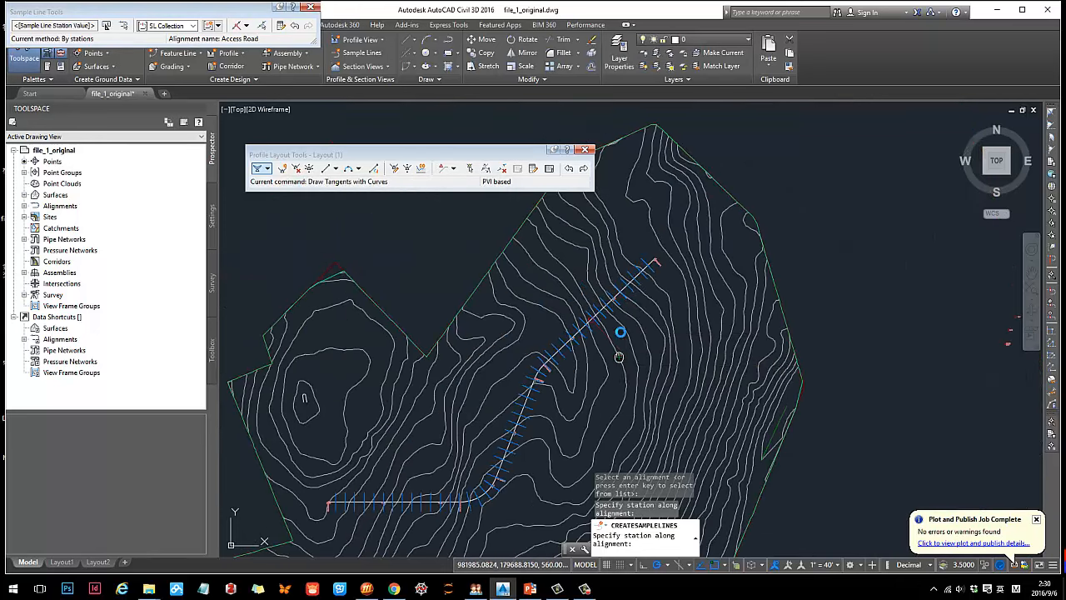
middle_drag(619, 357, 625, 296)
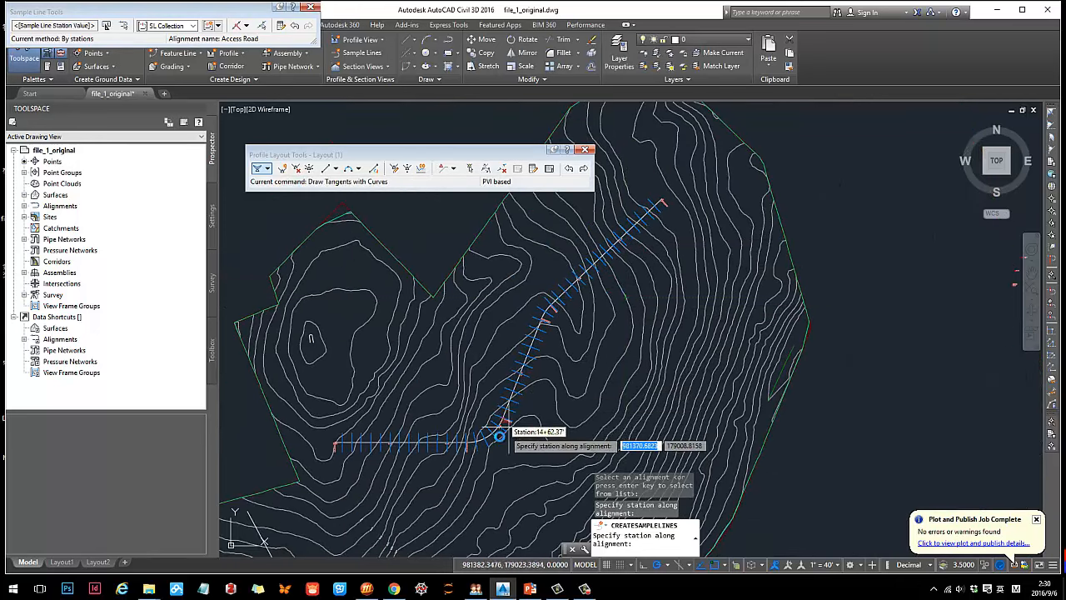
scroll(498, 437, up, 2)
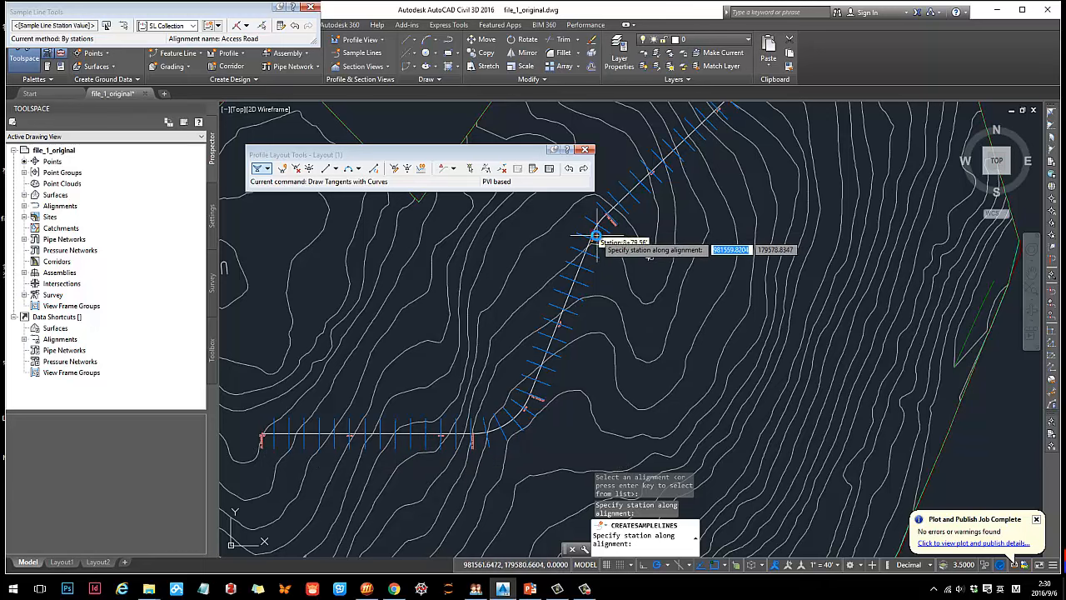
key(Escape)
Step: Examine the labelled sample lines along the Access Road alignment, including the one at station 2+00.00
scroll(602, 233, up, 5)
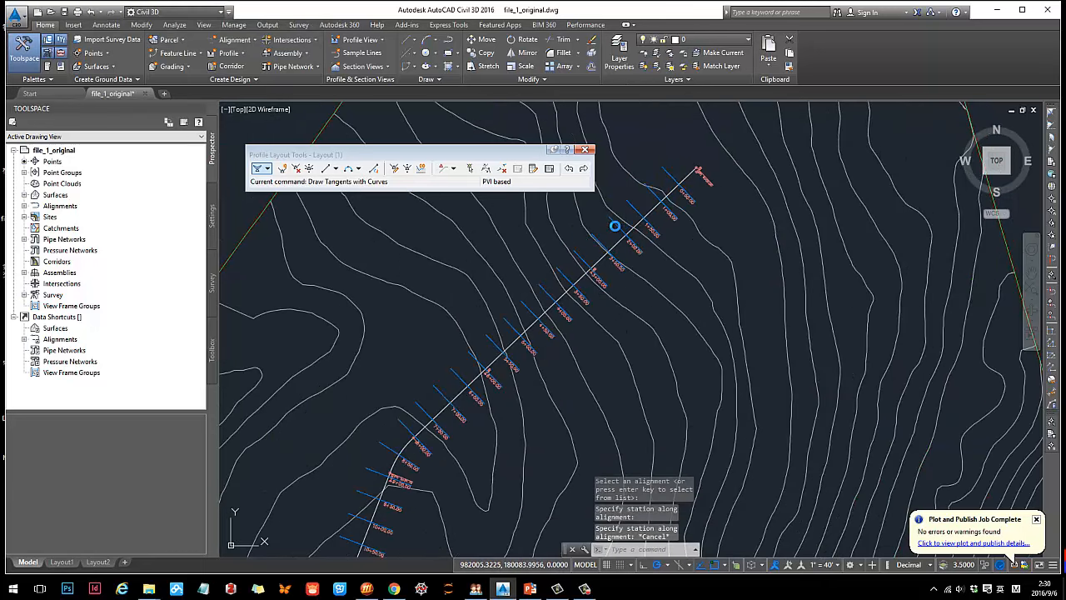
click(614, 225)
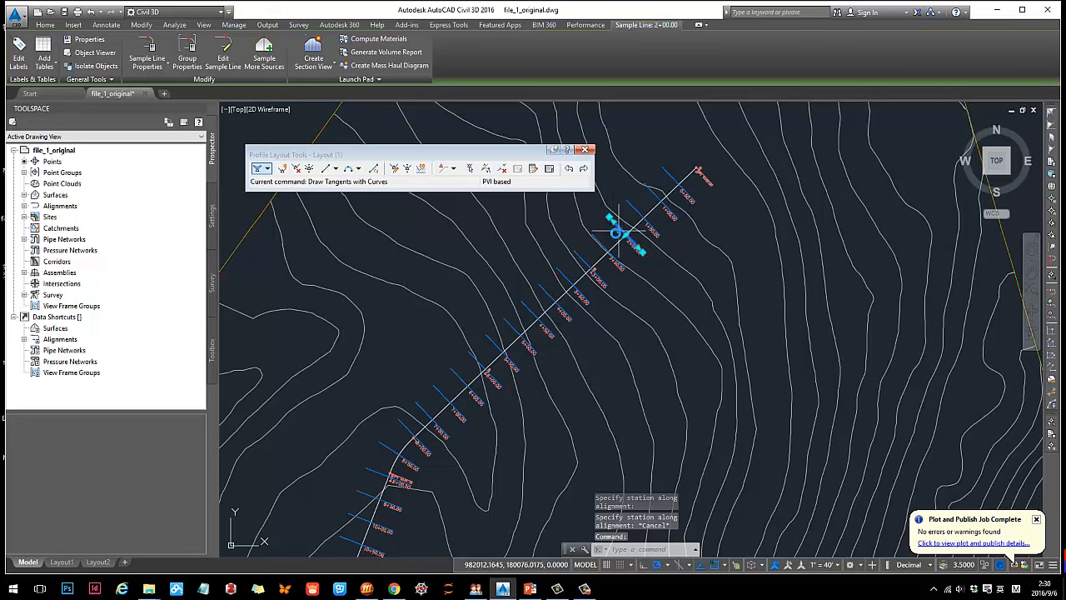
key(Escape)
scroll(583, 266, down, 4)
scroll(554, 288, up, 2)
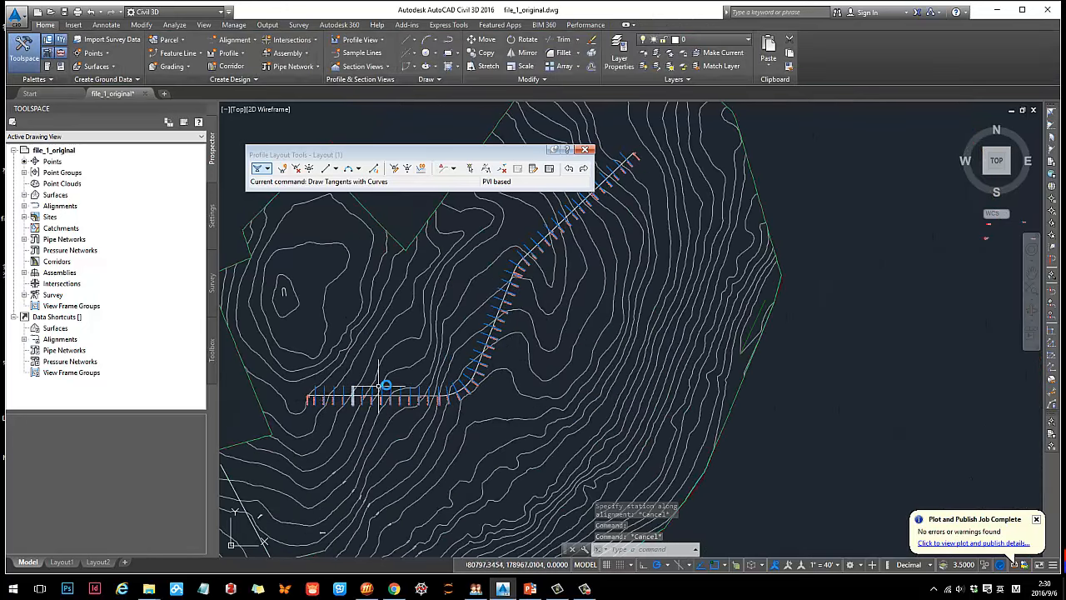
mouse_move(554, 265)
middle_down()
mouse_move(558, 280)
mouse_move(547, 259)
middle_up()
Step: Create multiple section views for Access Road from sample line group SL Collection - 1 in the Road Section style, placed east of the surface
click(385, 69)
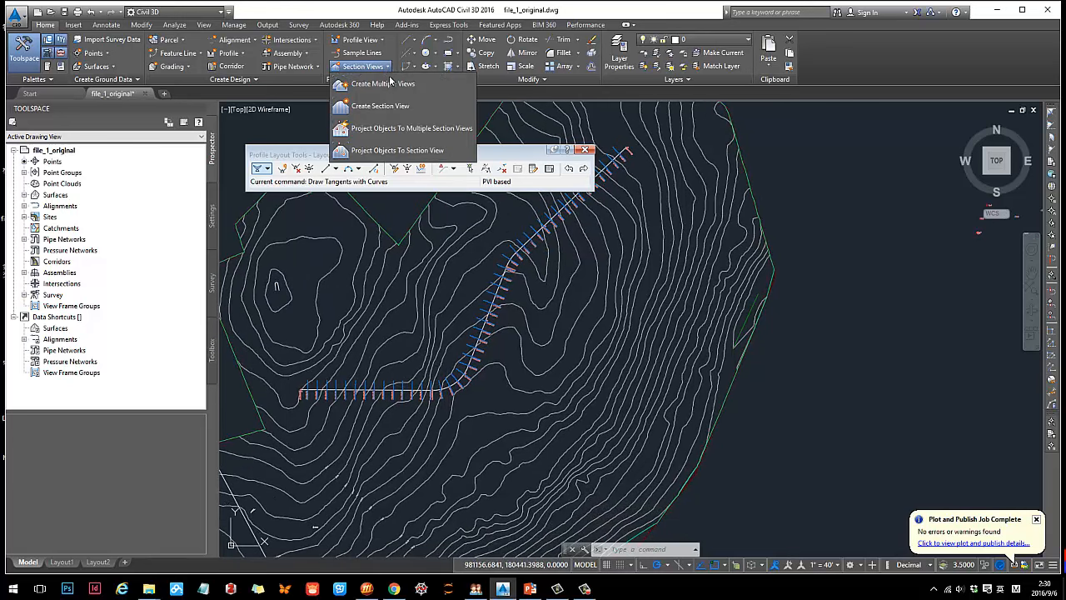
click(390, 85)
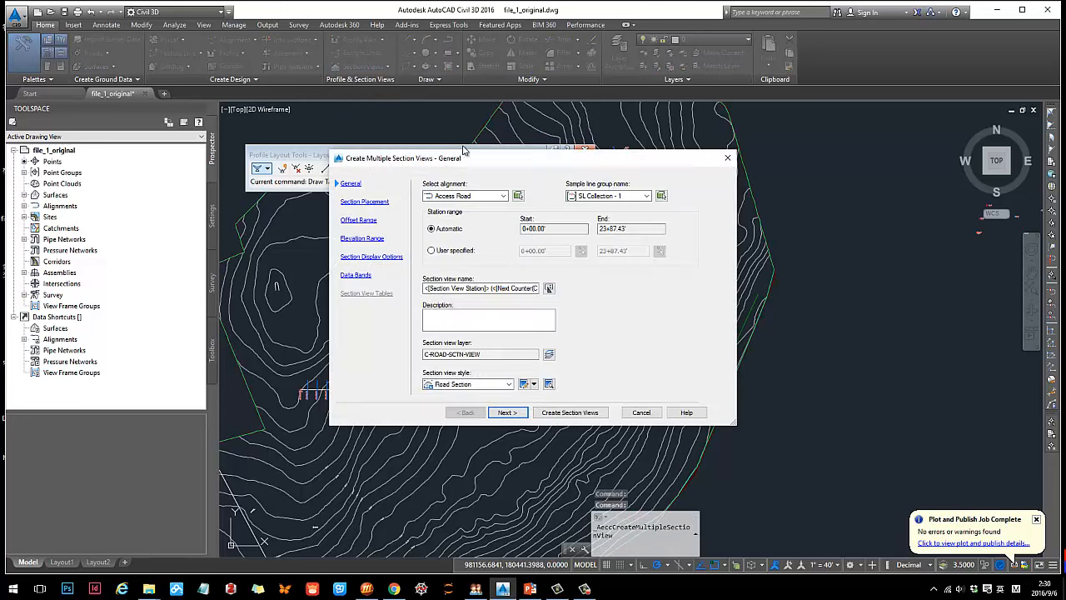
drag(464, 150, 177, 75)
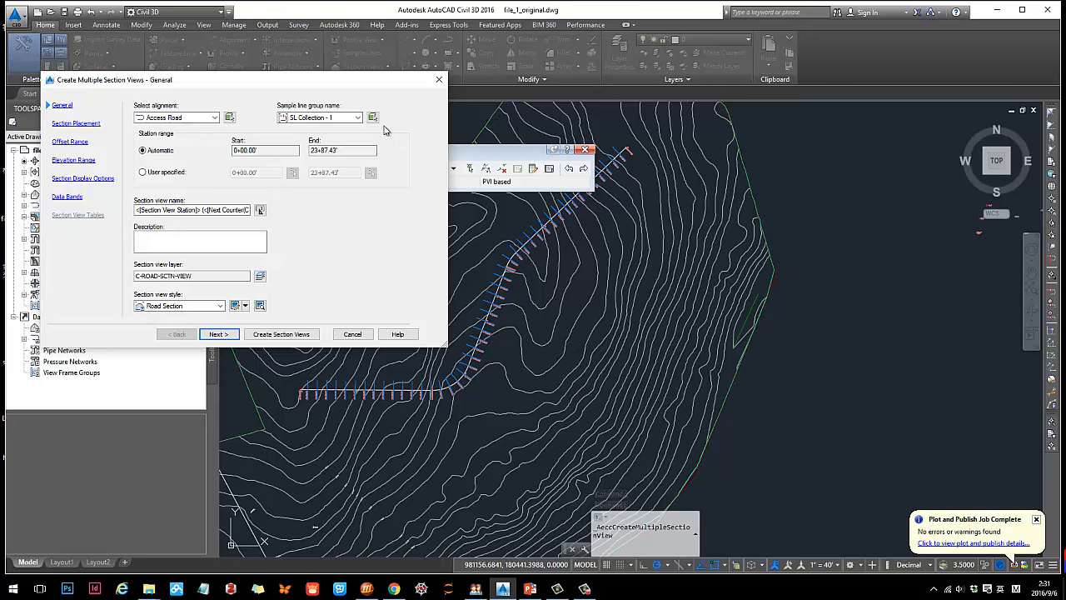
click(357, 118)
click(316, 131)
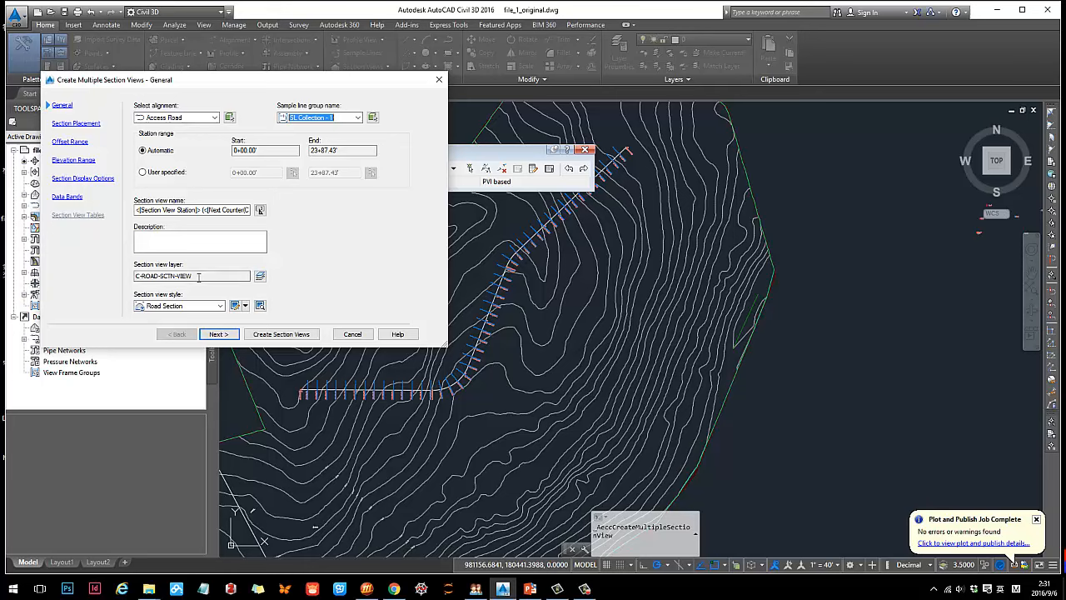
click(216, 335)
click(216, 335)
click(216, 335)
click(216, 334)
click(216, 335)
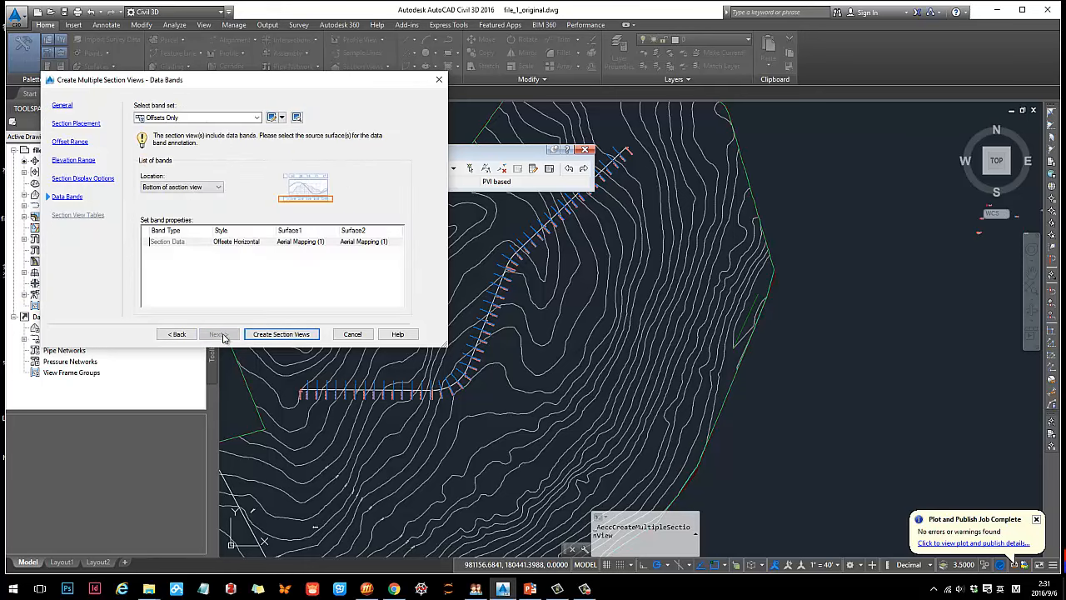
click(271, 333)
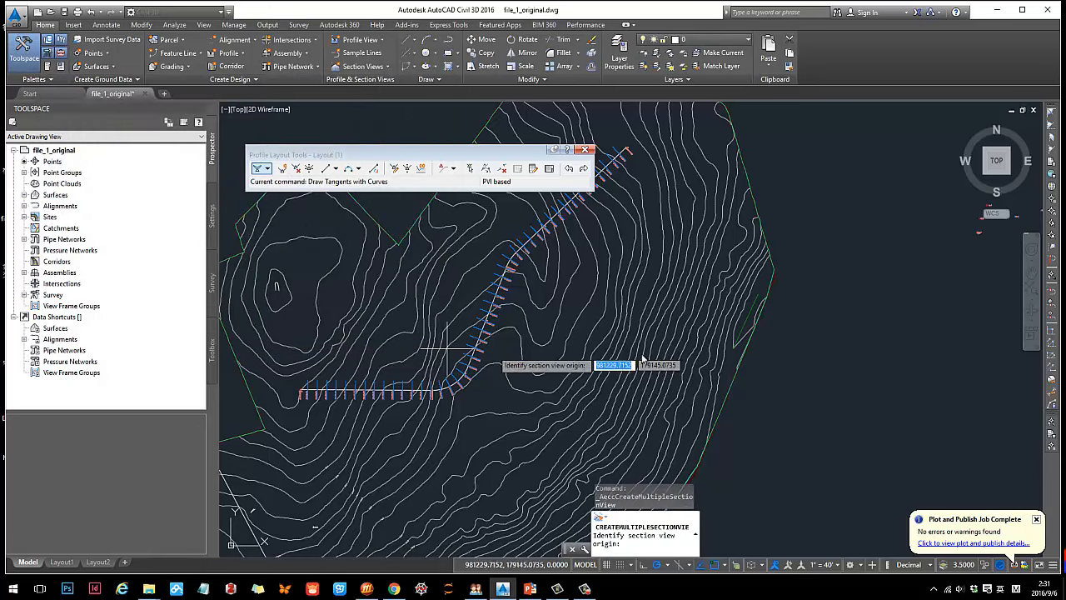
click(914, 441)
Step: Examine the section view sheets east of the surface and compare their stations with the sample lines on the alignment
scroll(716, 387, down, 3)
scroll(757, 357, up, 4)
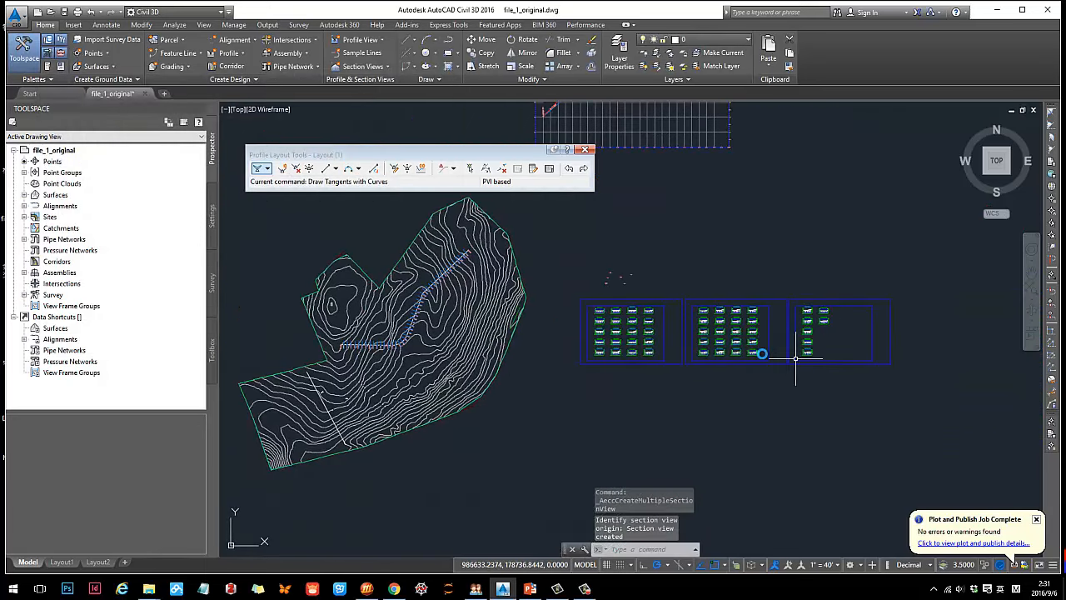
scroll(516, 337, up, 6)
scroll(708, 360, down, 3)
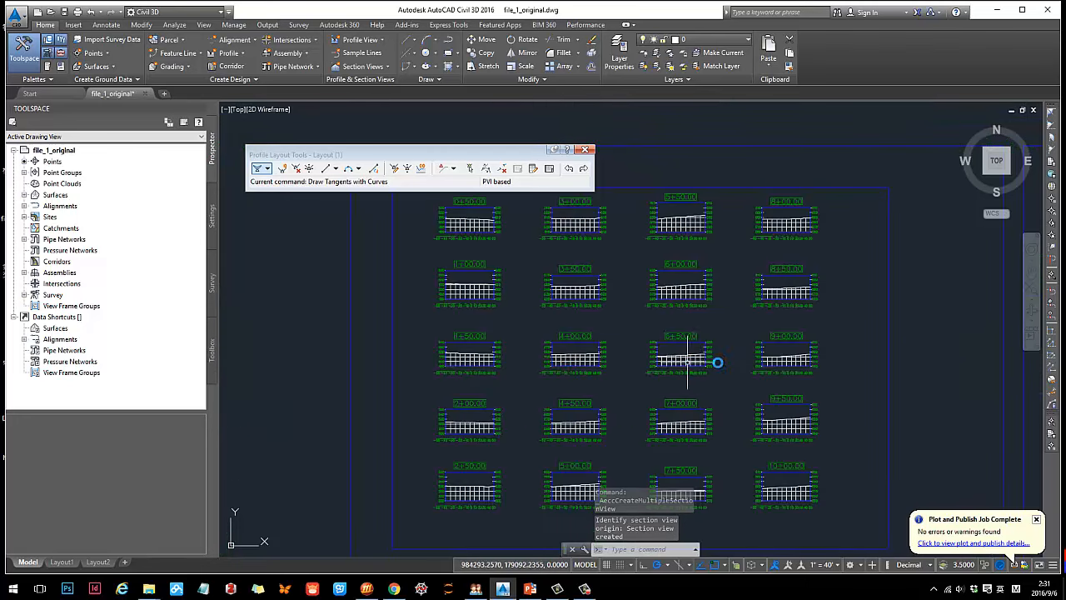
scroll(704, 362, down, 5)
scroll(672, 350, up, 1)
scroll(702, 364, down, 1)
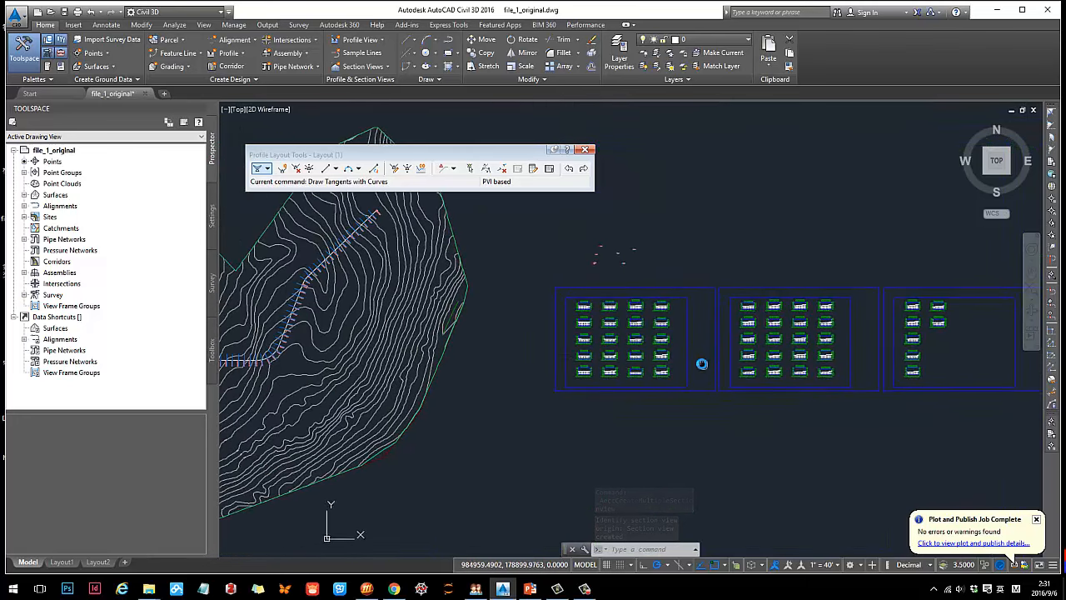
middle_drag(488, 352, 684, 320)
middle_drag(562, 278, 440, 314)
middle_drag(737, 338, 657, 320)
middle_drag(374, 313, 525, 299)
middle_drag(778, 323, 645, 320)
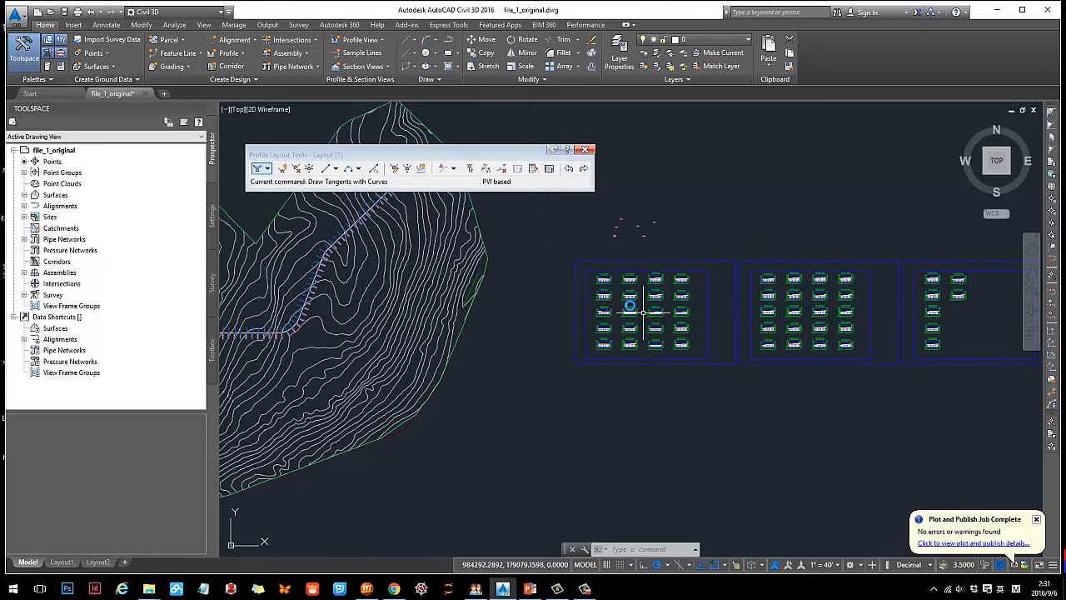
scroll(631, 289, up, 2)
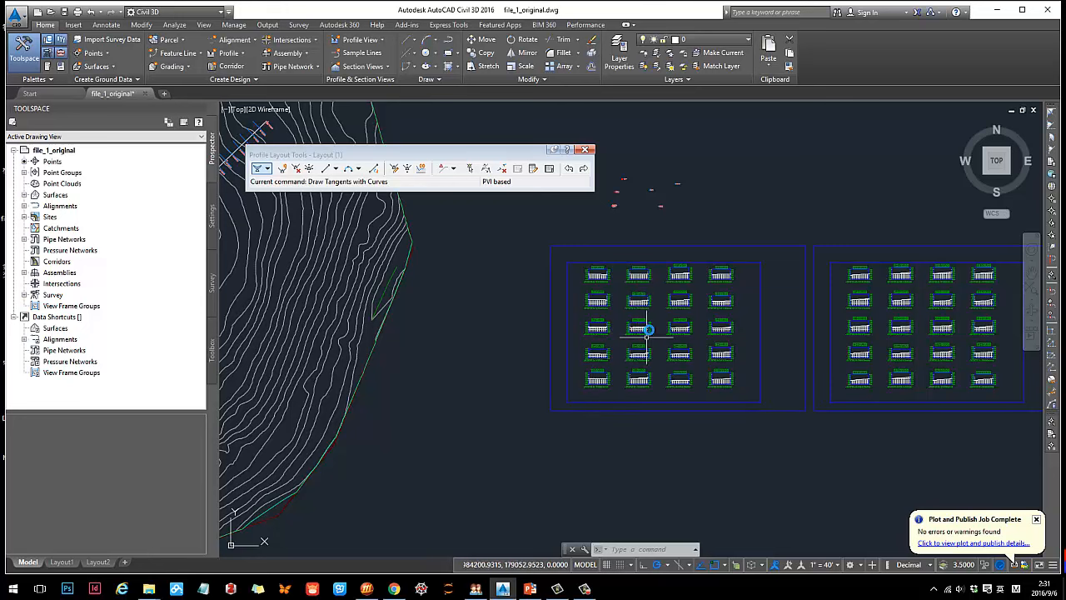
middle_drag(849, 313, 822, 306)
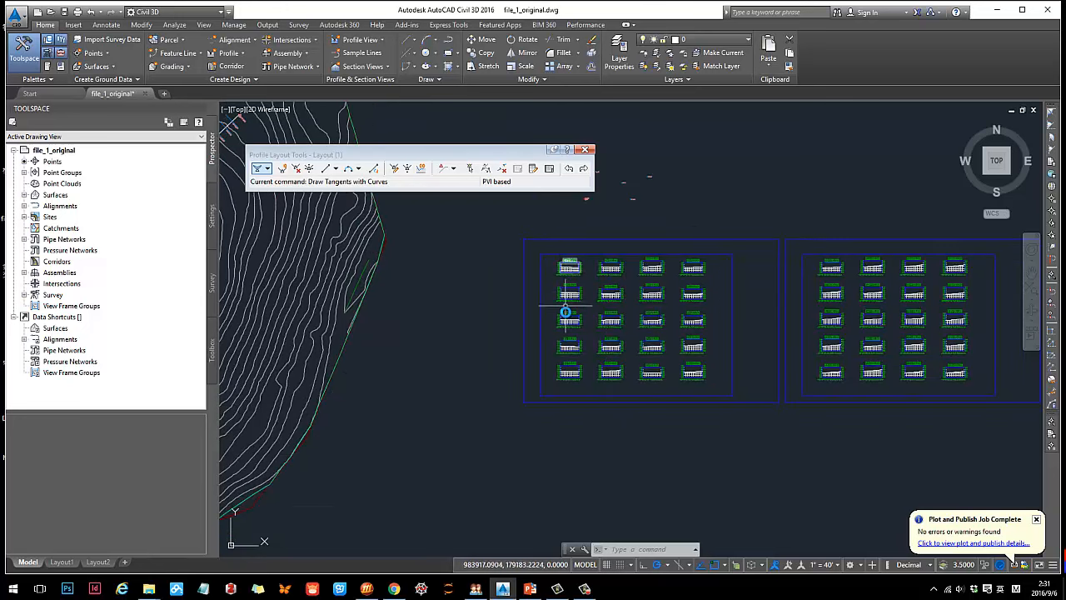
scroll(635, 357, down, 3)
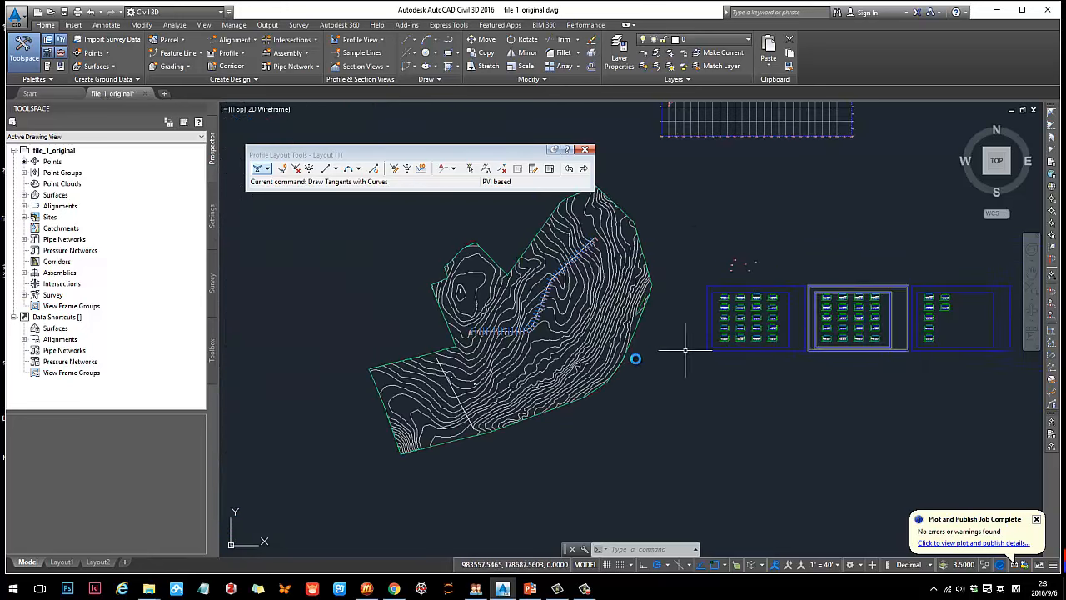
scroll(533, 240, up, 6)
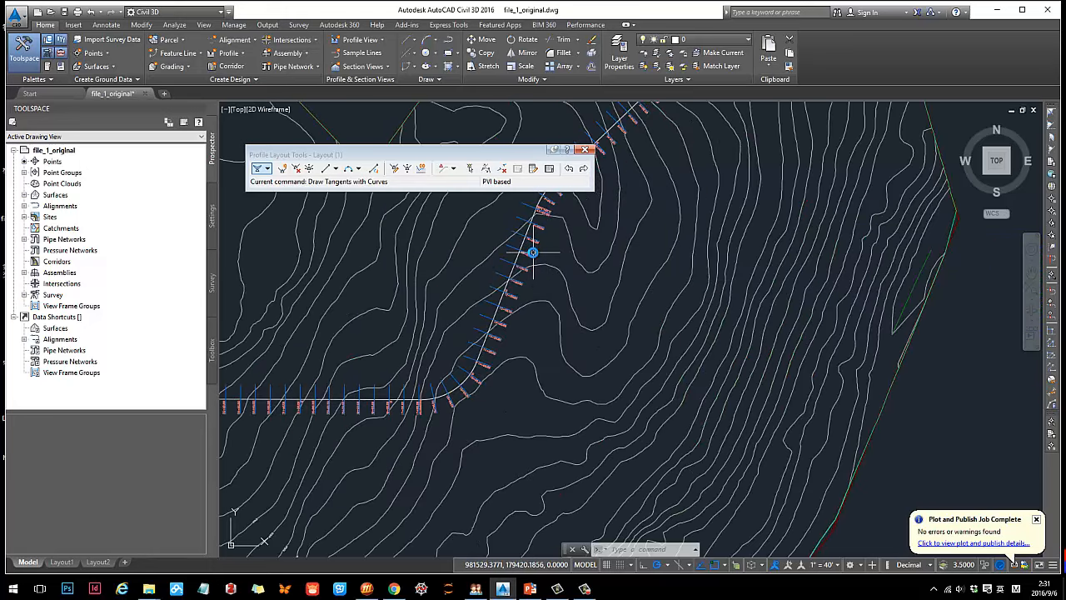
scroll(571, 304, down, 4)
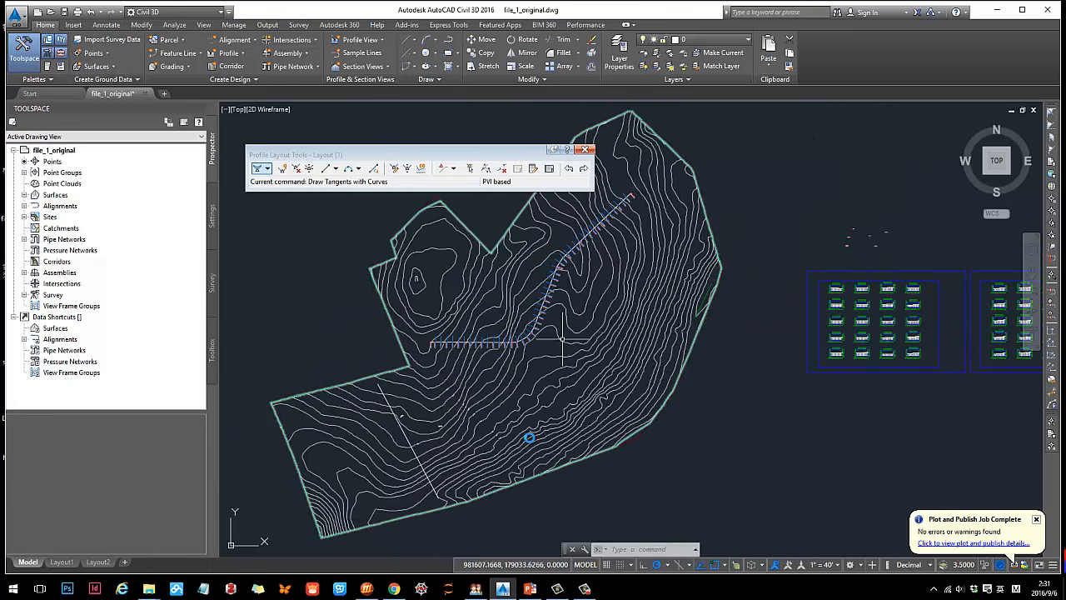
Step: Switch to the PowerPoint tutorial, read the slide on setting feature line elevation by reference, and return to Civil 3D
mouse_move(529, 590)
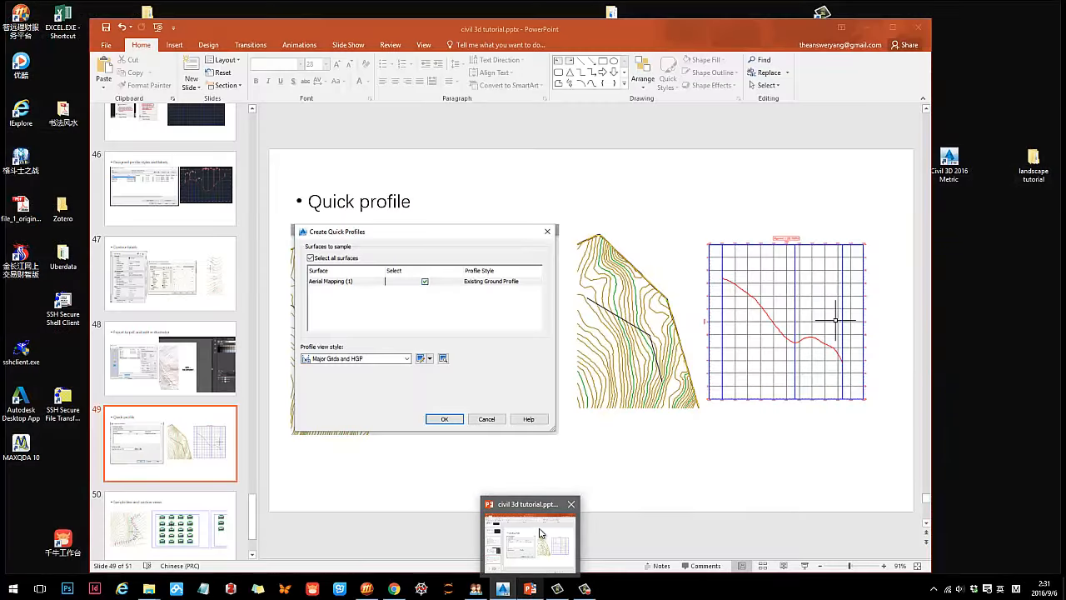
click(533, 550)
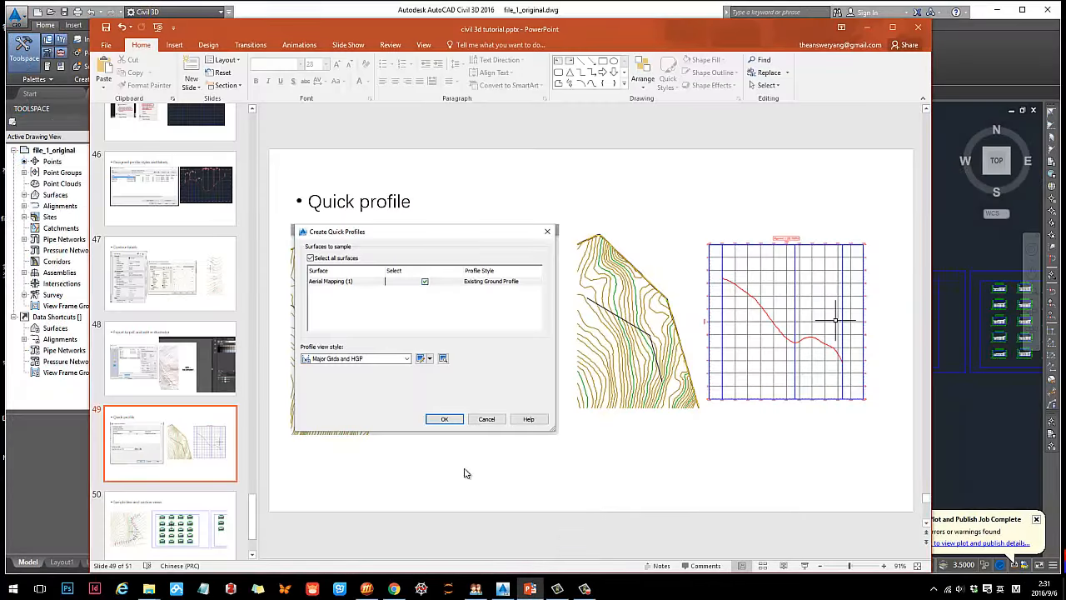
scroll(406, 471, down, 2)
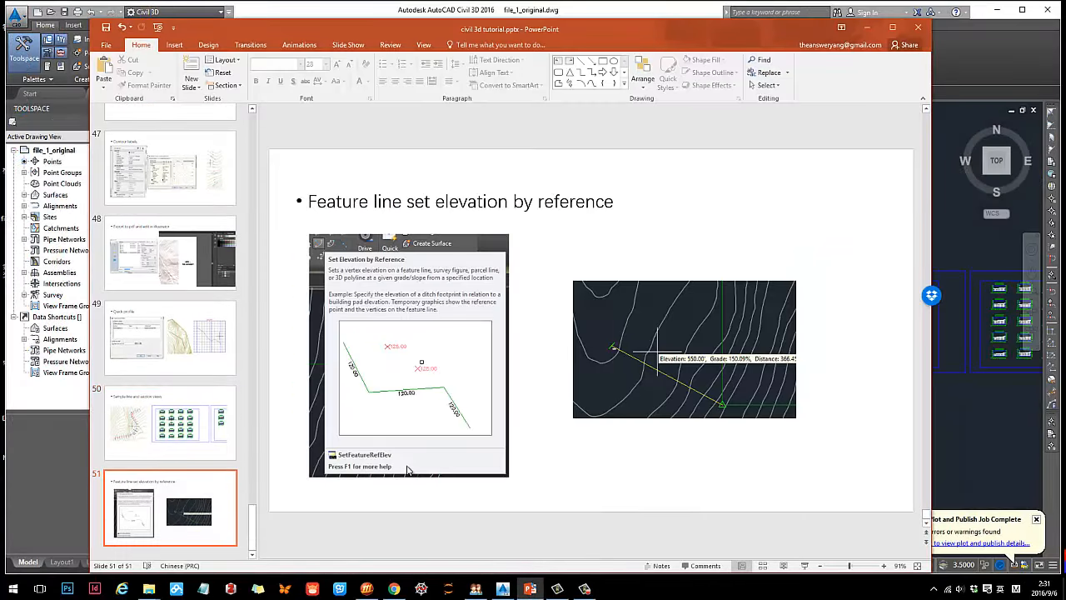
click(870, 29)
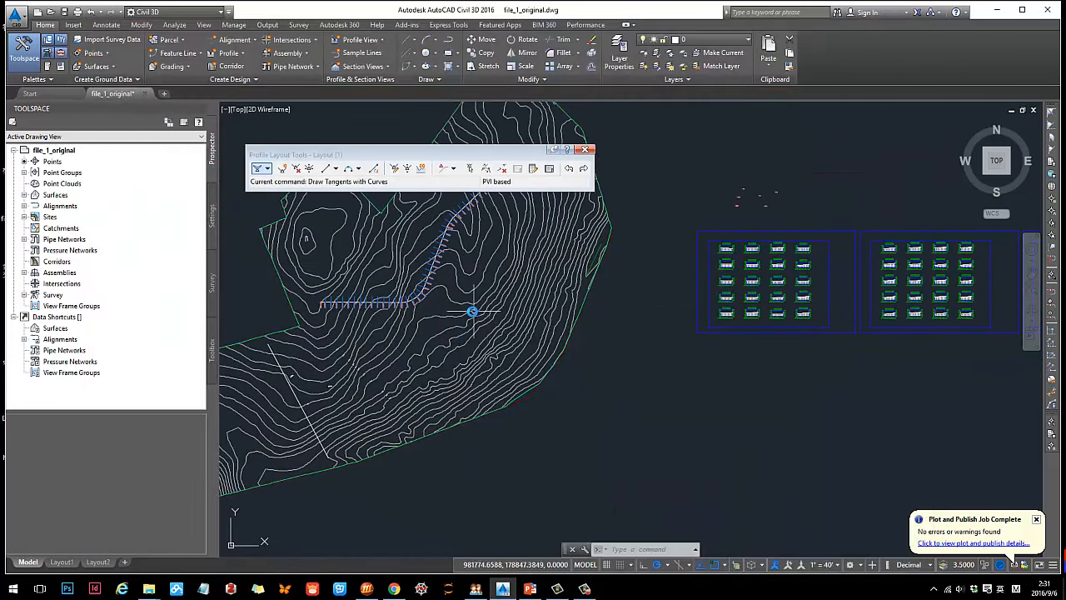
Step: Draw a rectangle about 463' wide and 449' high on the contours southeast of the Access Road alignment
scroll(470, 329, up, 2)
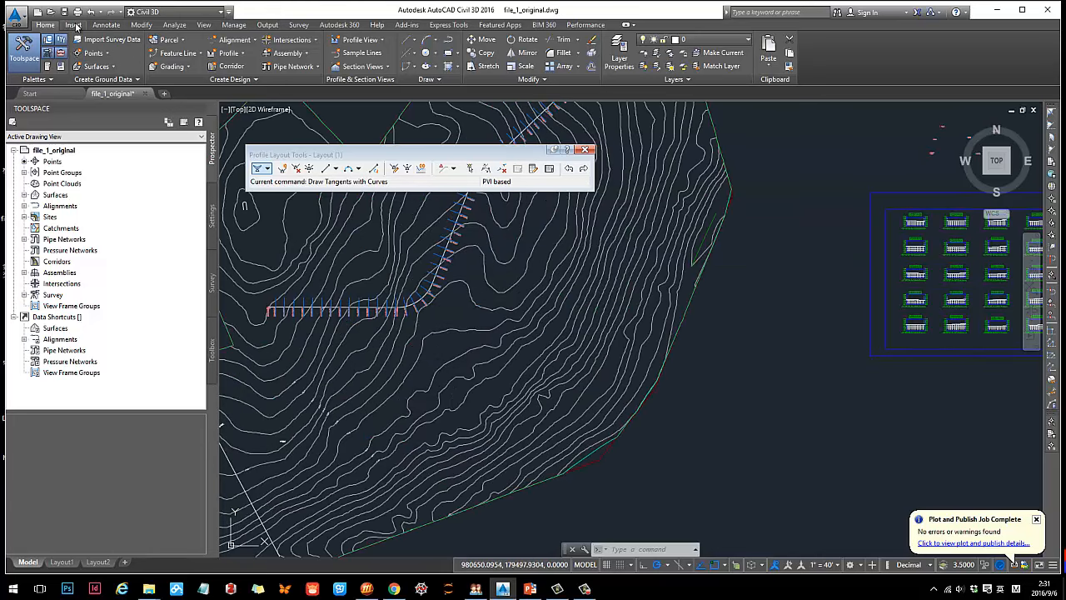
click(446, 52)
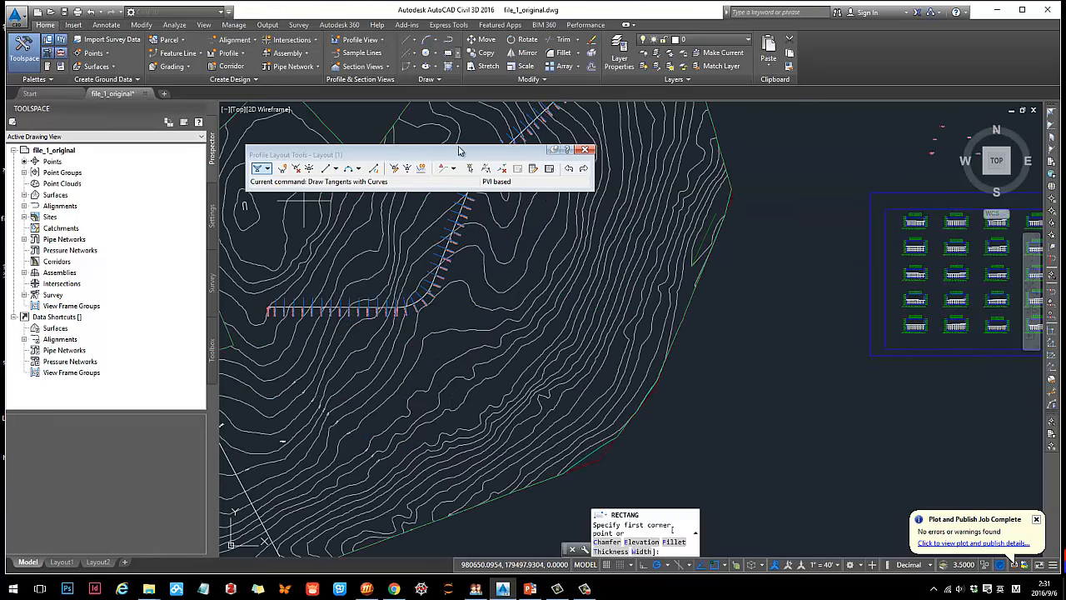
scroll(491, 307, up, 1)
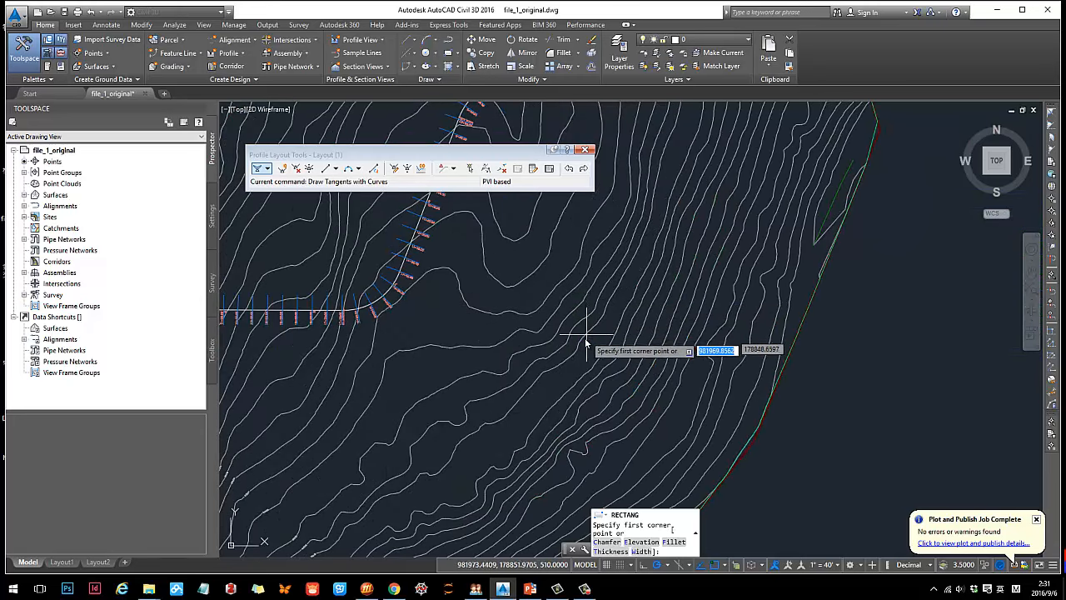
middle_drag(677, 363, 598, 281)
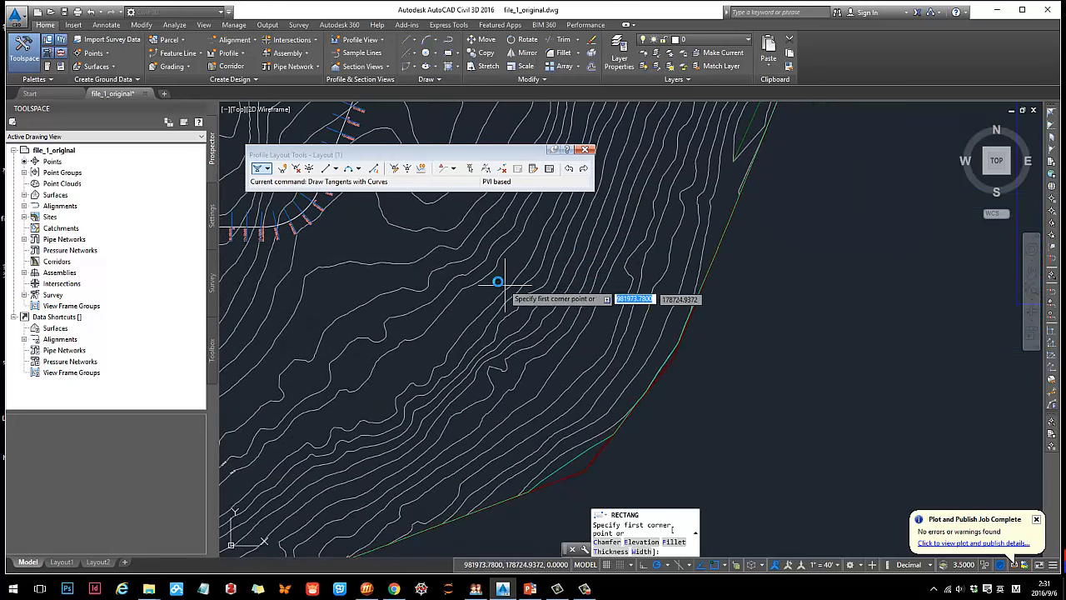
click(463, 241)
click(601, 373)
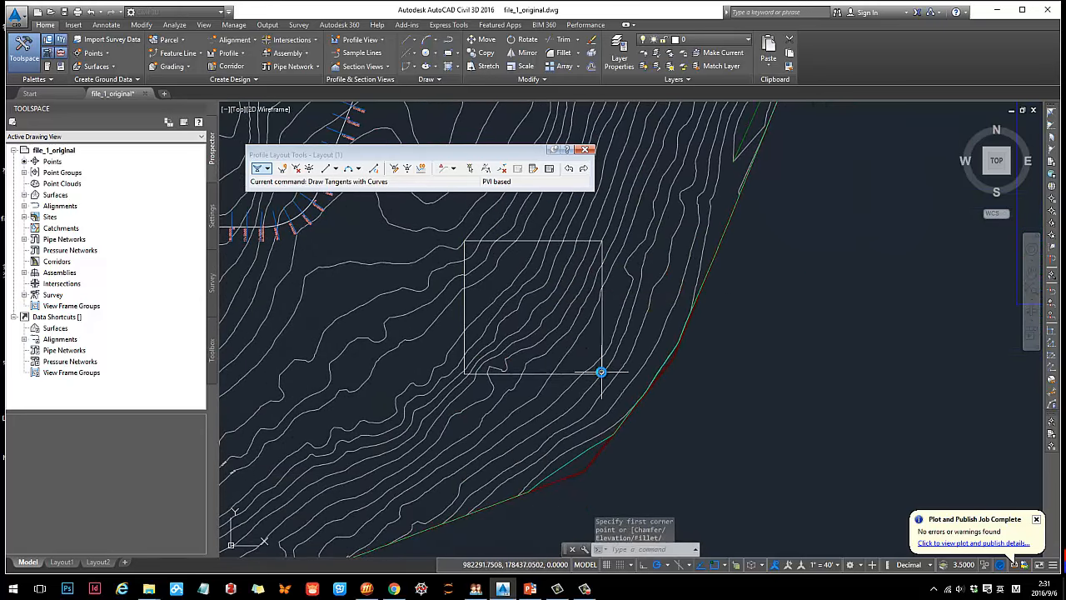
Step: Convert the rectangle into a feature line in Site 1 on layer C-TOPO-FEAT, erasing the original entity and assigning no elevations
click(537, 241)
click(202, 55)
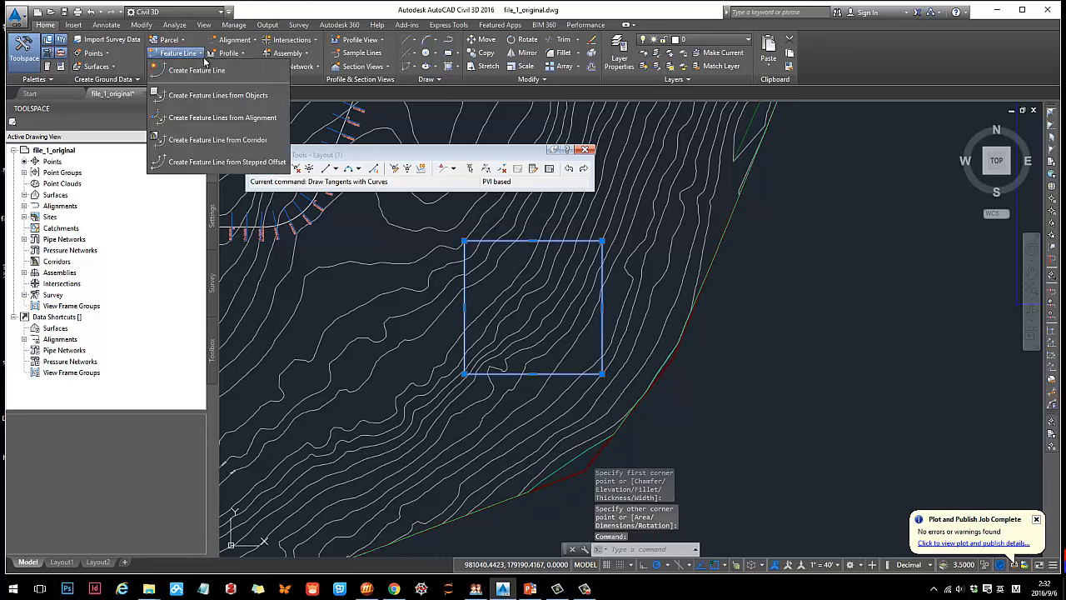
click(200, 95)
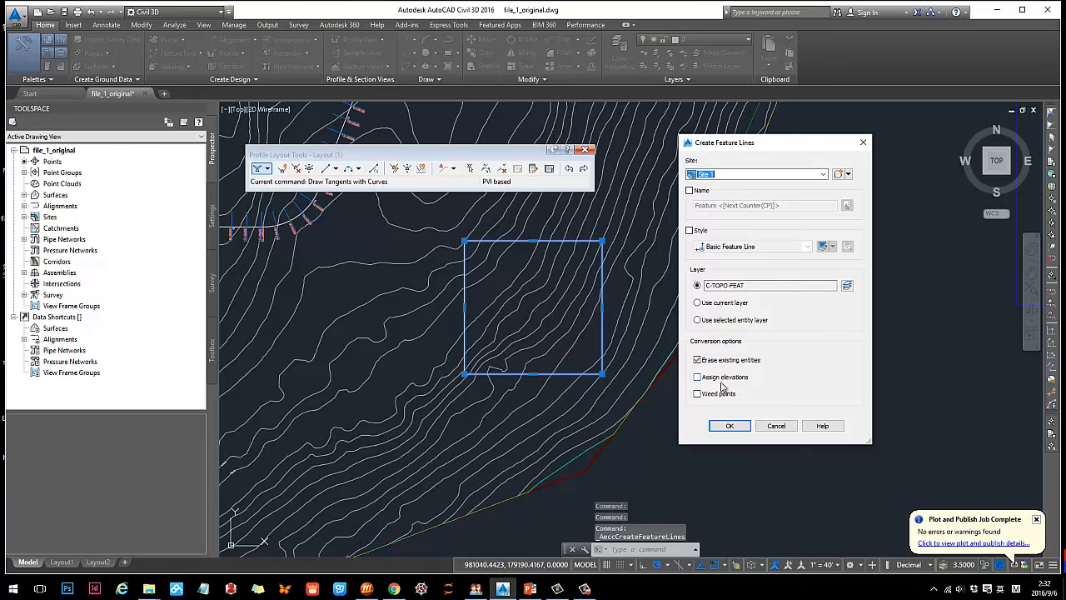
click(725, 425)
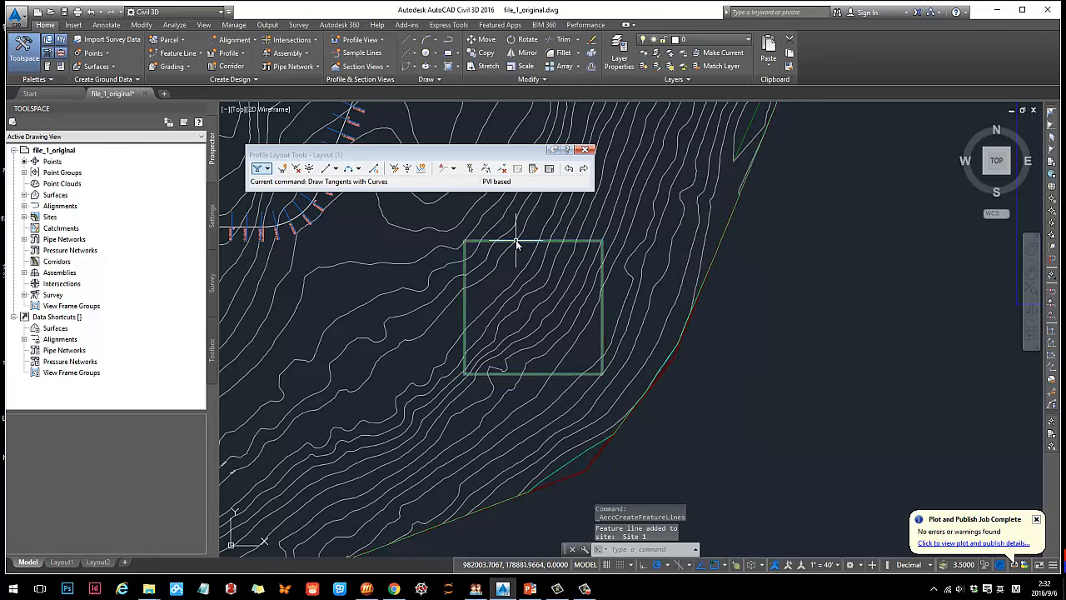
Step: Examine the rectangular feature line's vertex elevations and grades in the Elevation Editor
click(517, 243)
click(504, 56)
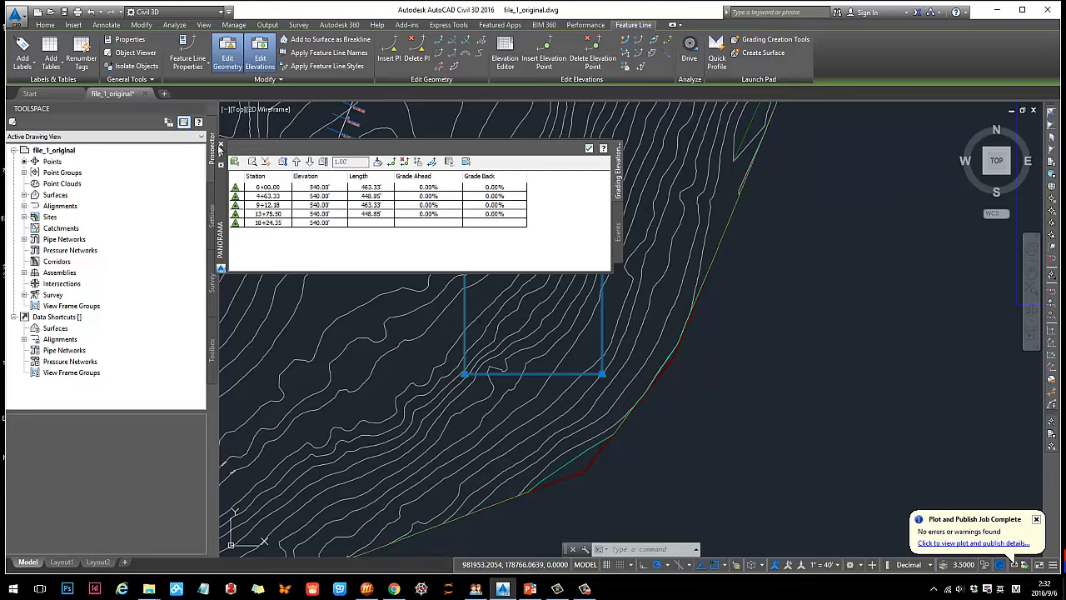
click(223, 149)
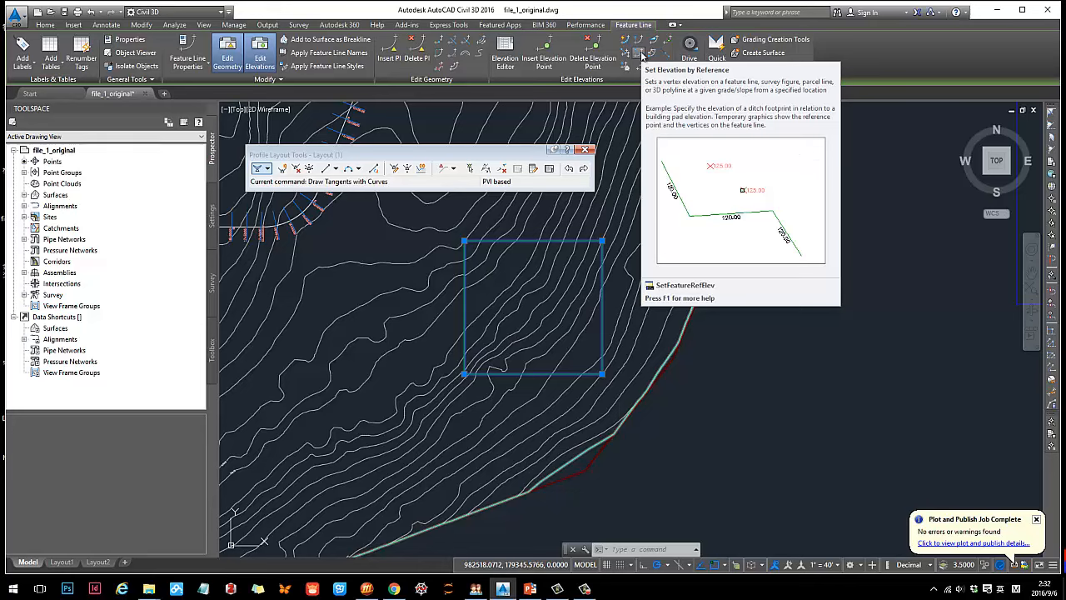
Step: Set the feature line's northwest corner elevation by reference to a contour point inside the rectangle, at a grade of -20%
click(642, 54)
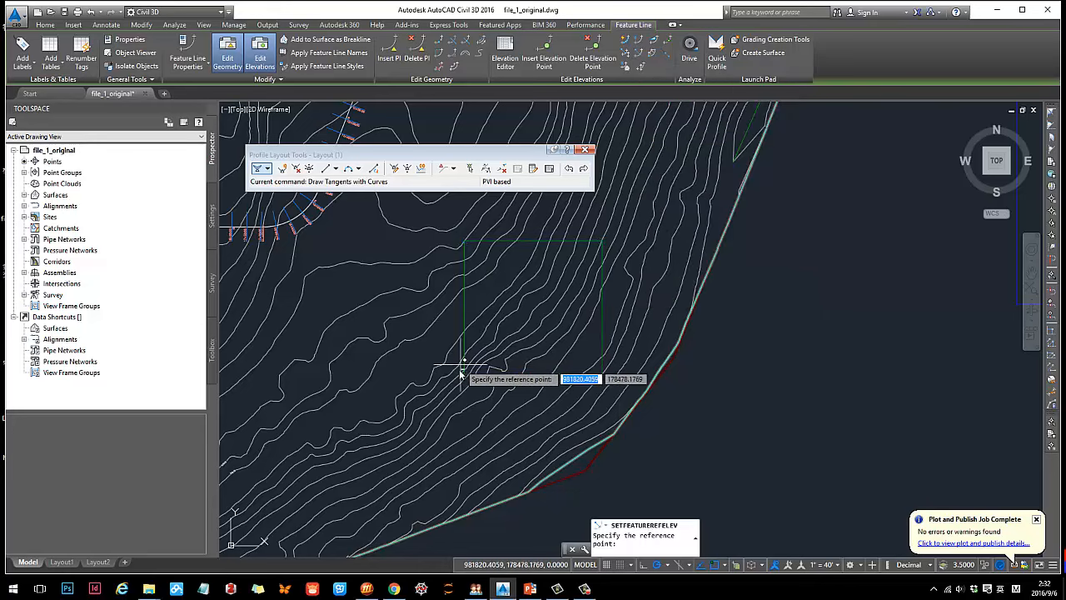
scroll(537, 315, up, 2)
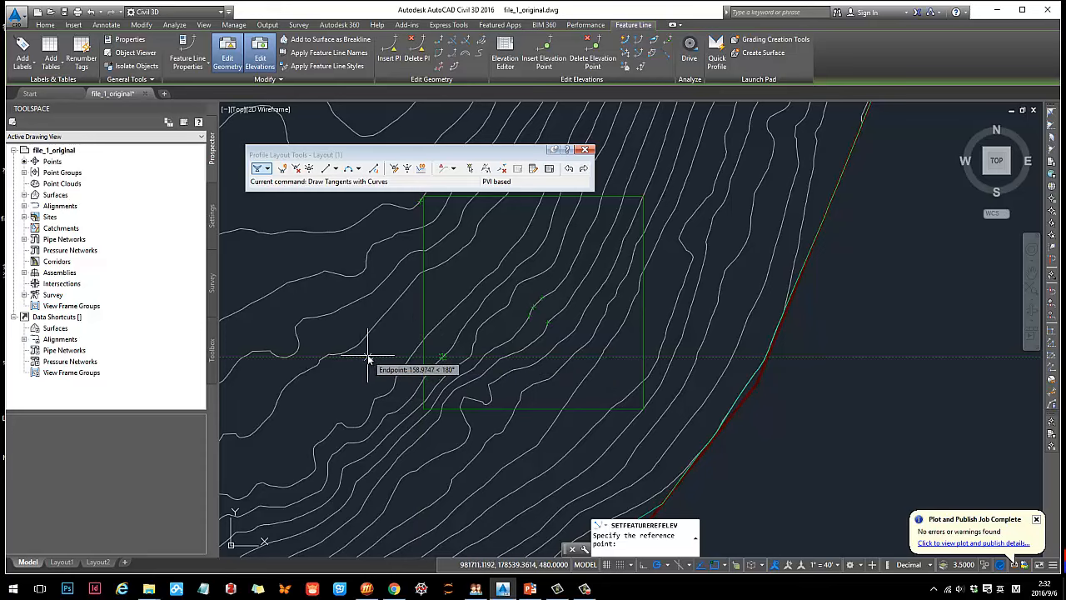
click(531, 294)
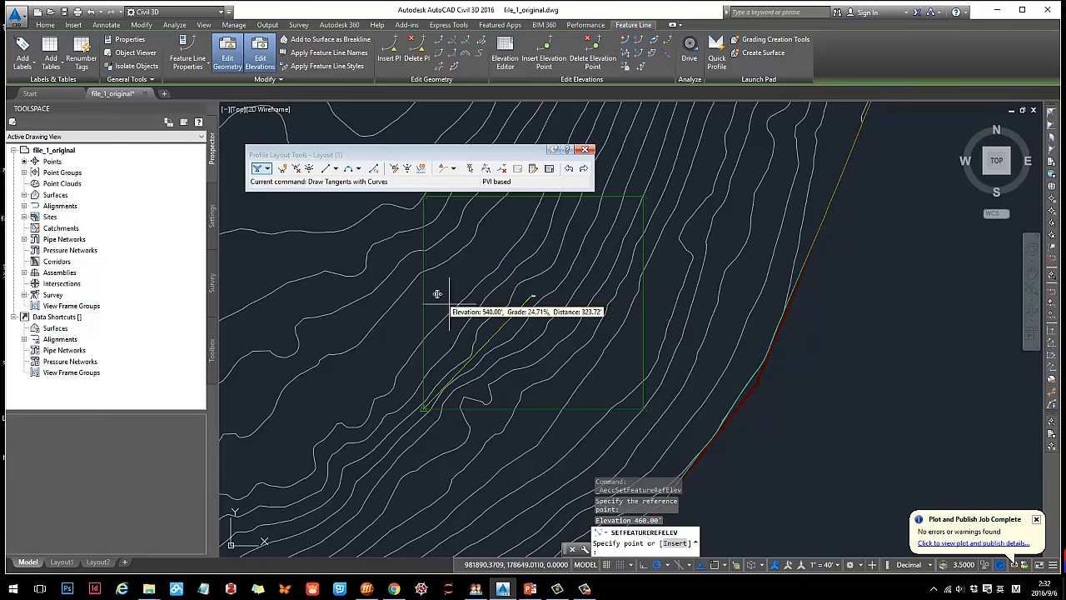
mouse_move(430, 210)
middle_down()
mouse_move(523, 291)
mouse_move(509, 268)
middle_up()
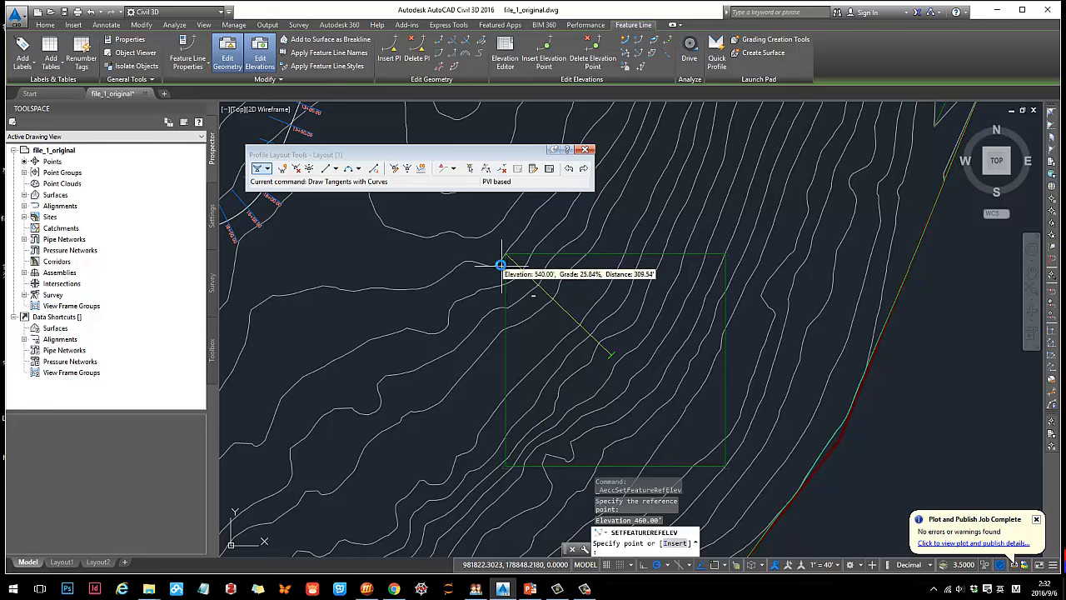
click(506, 250)
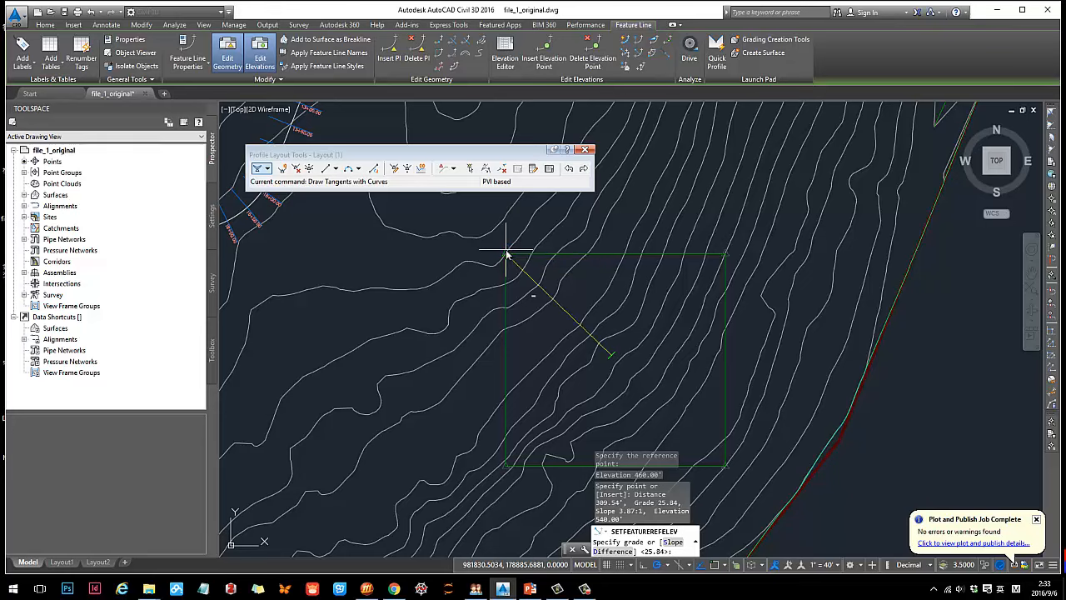
key(Return)
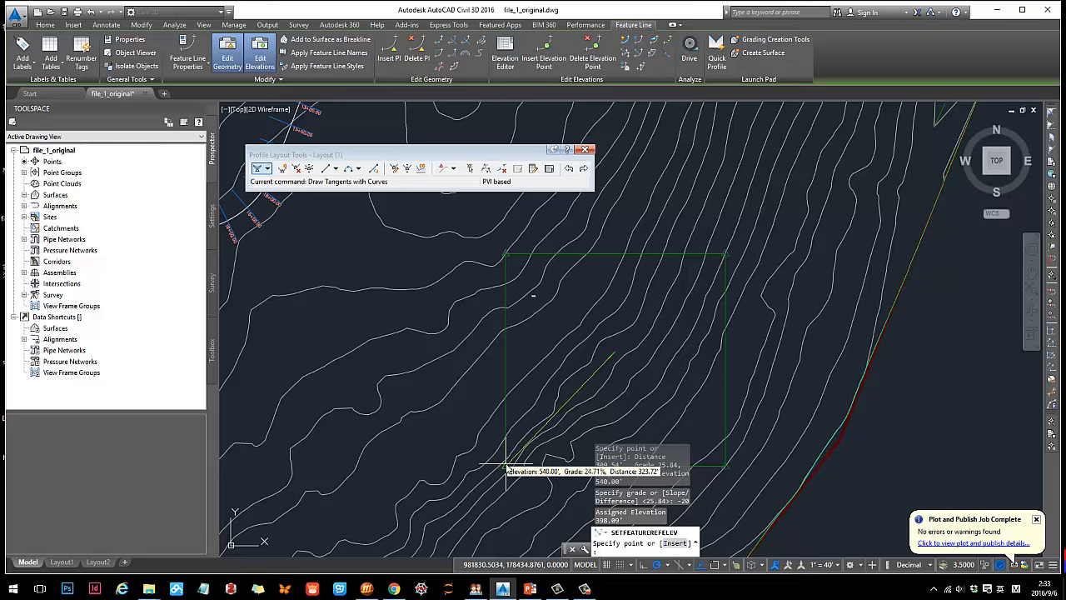
Step: Set the feature line's southwest corner elevation from the same reference point at a grade of 30%
click(505, 465)
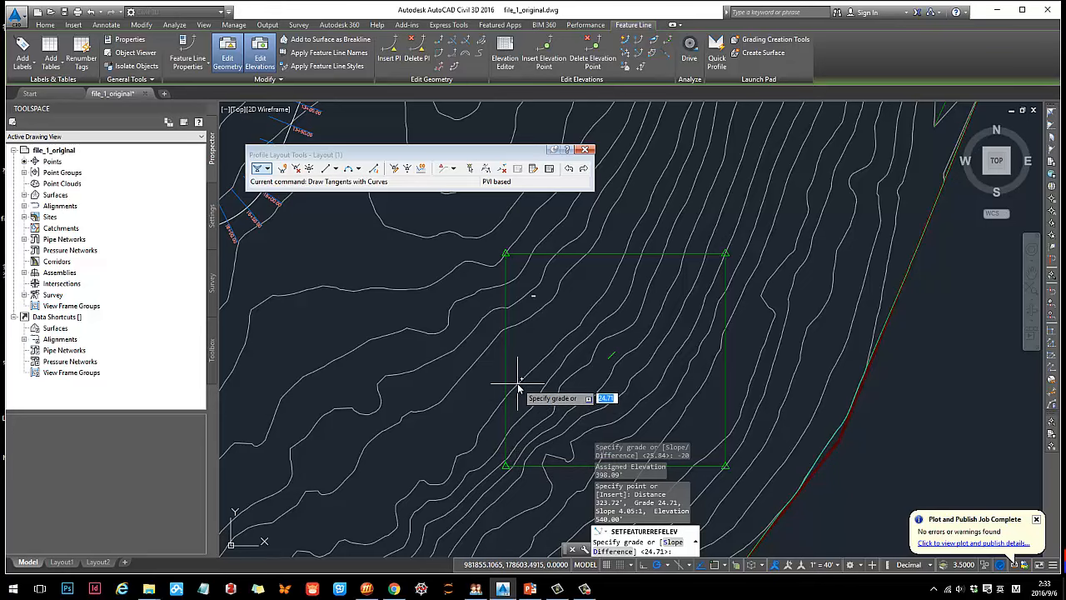
text(30)
key(Return)
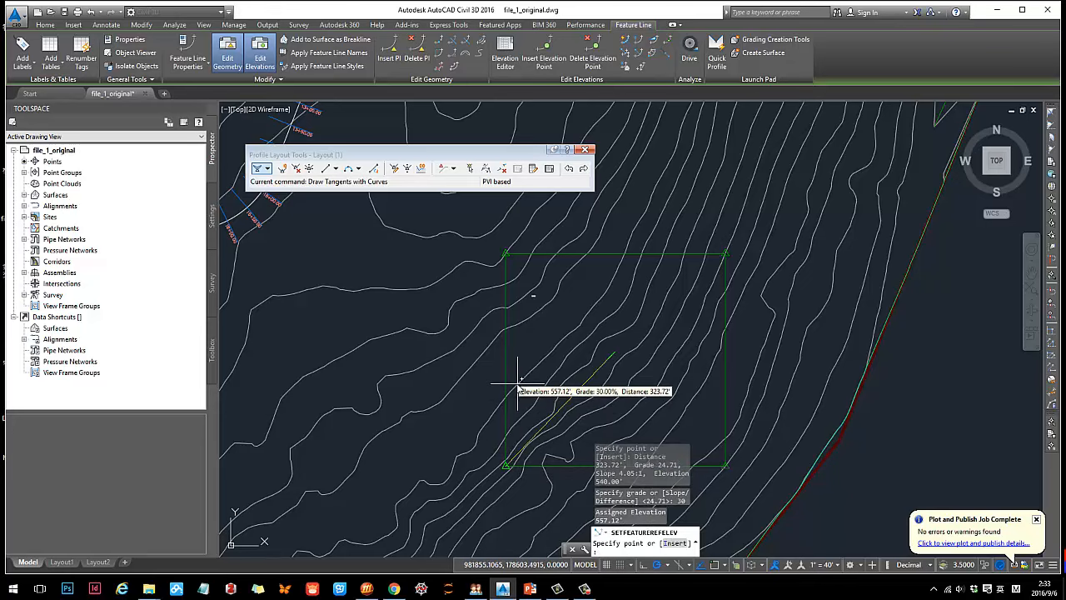